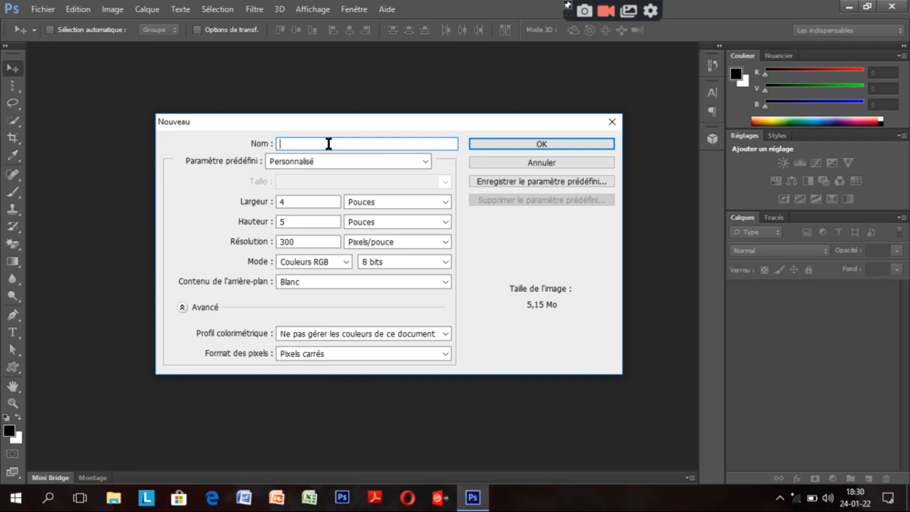
Step: Create a white document named 'Affiche', 10 × 10 cm at 300 pixels per inch
text(Affiche)
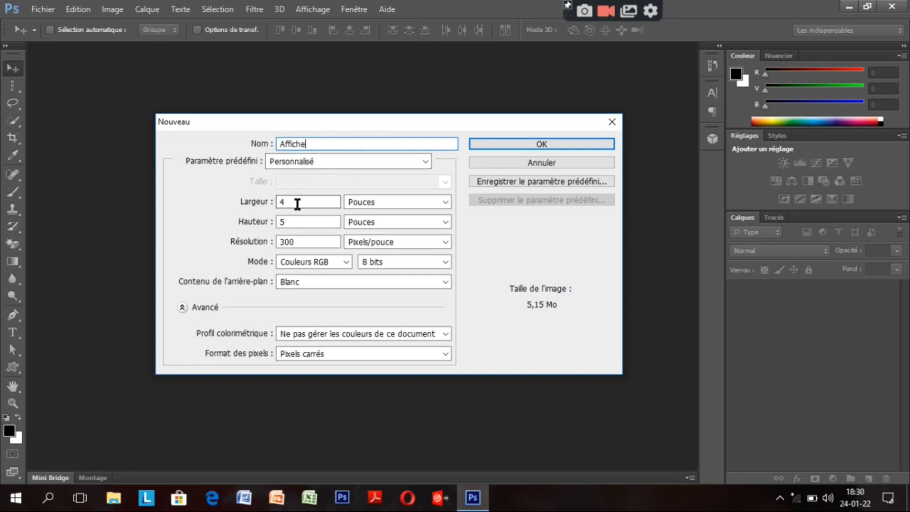
click(446, 202)
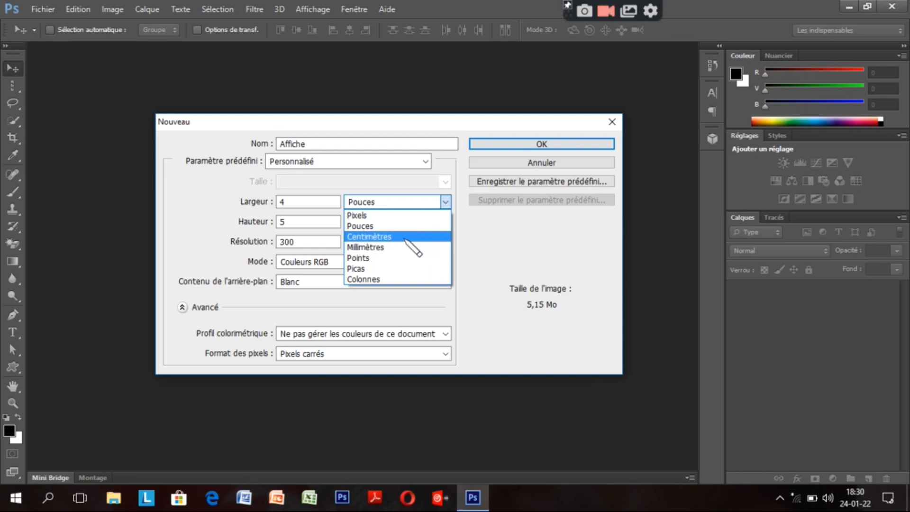
click(403, 237)
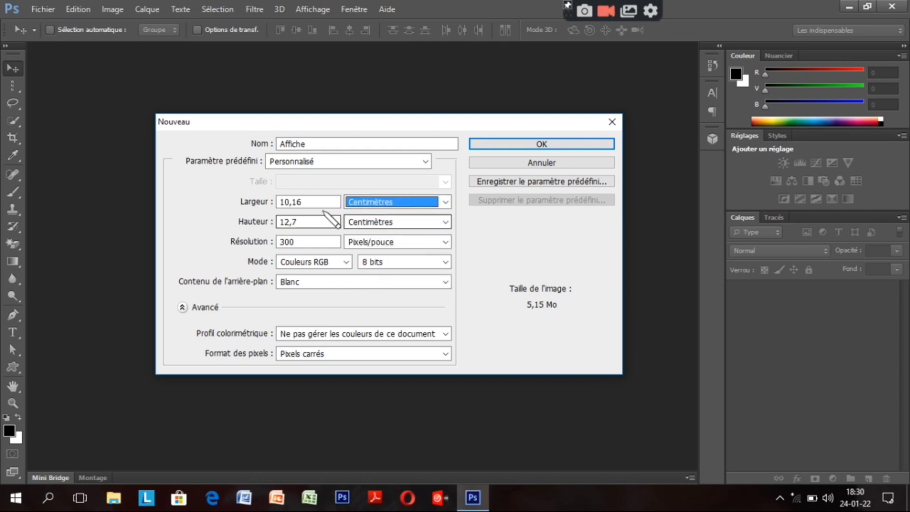
click(318, 201)
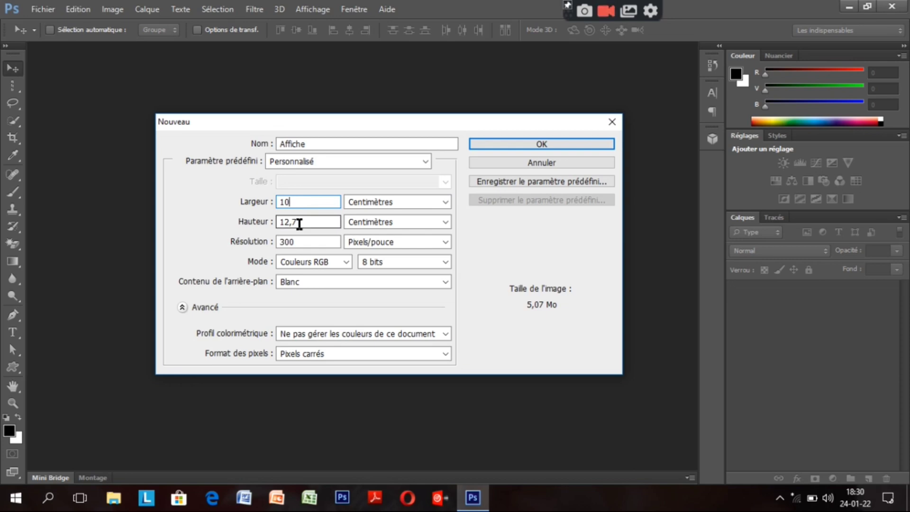
click(299, 224)
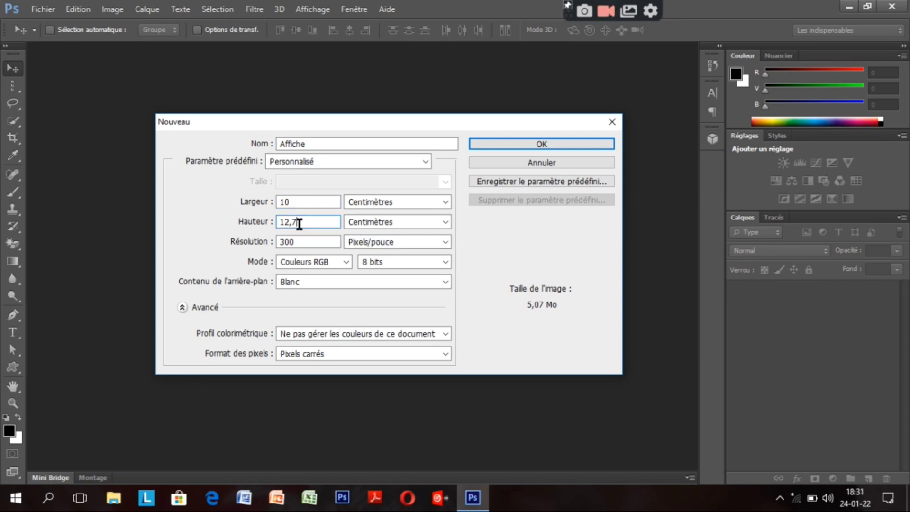
key(BackSpace)
key(BackSpace)
text(0)
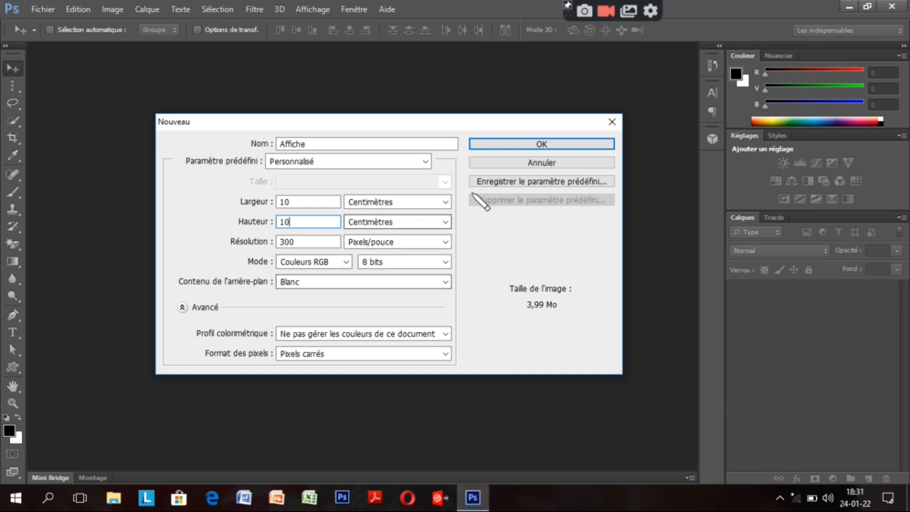
click(506, 145)
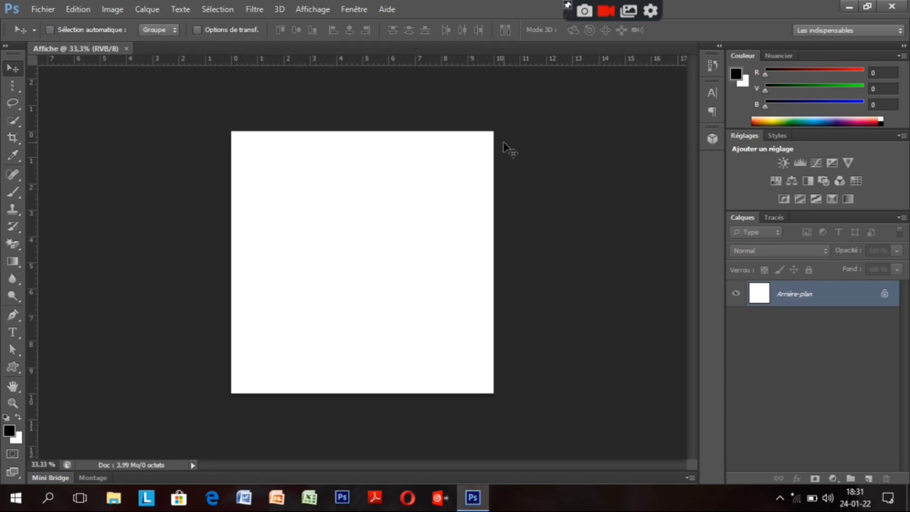
Step: Convert the Arrière-plan layer into Calque 0 and view the canvas at 50%
double_click(885, 296)
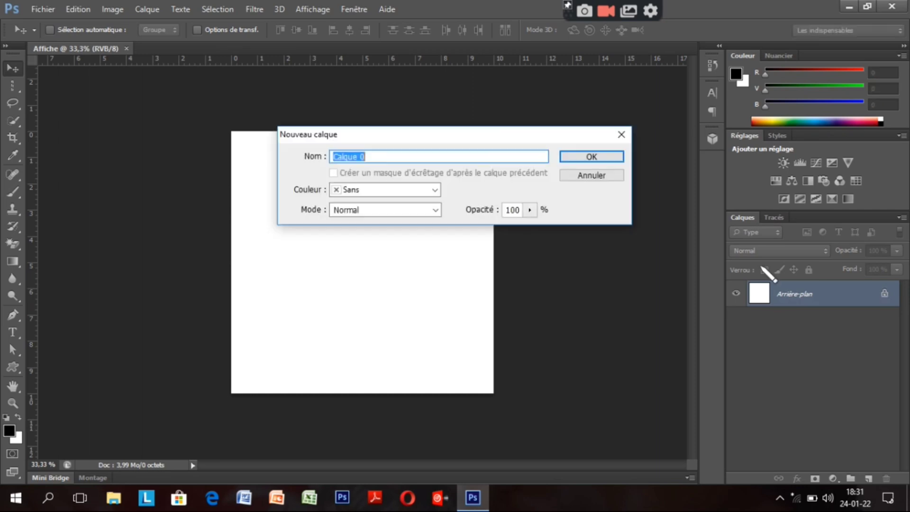
click(584, 161)
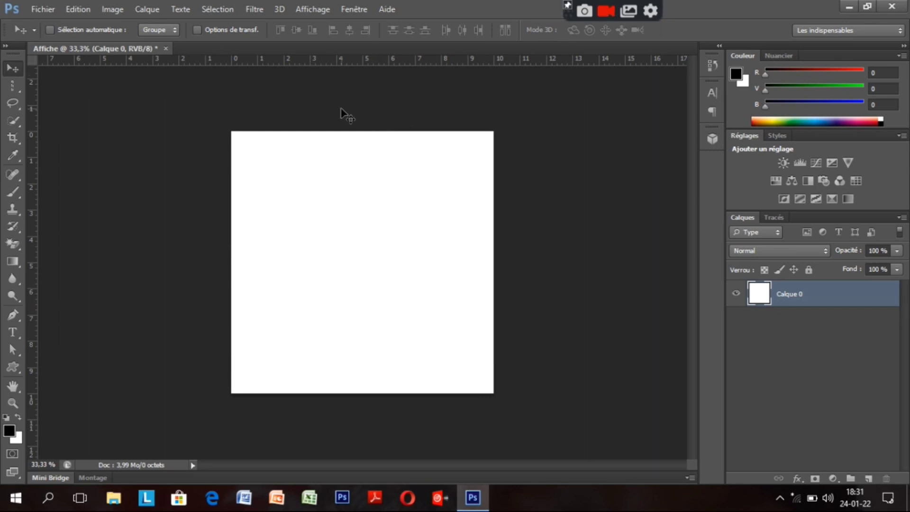
key(ctrl+plus)
key(ctrl+minus)
key(ctrl+plus)
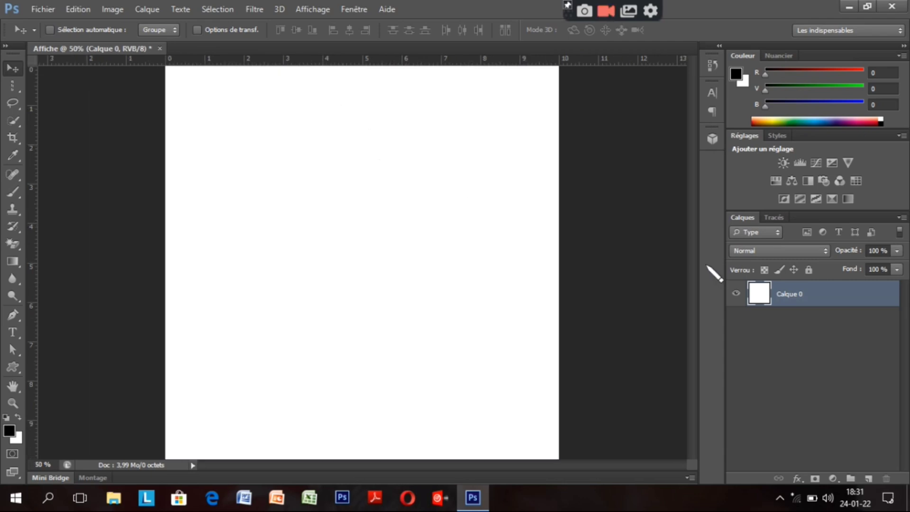
Step: Open the vibrant pink watercolour background JPG
click(43, 10)
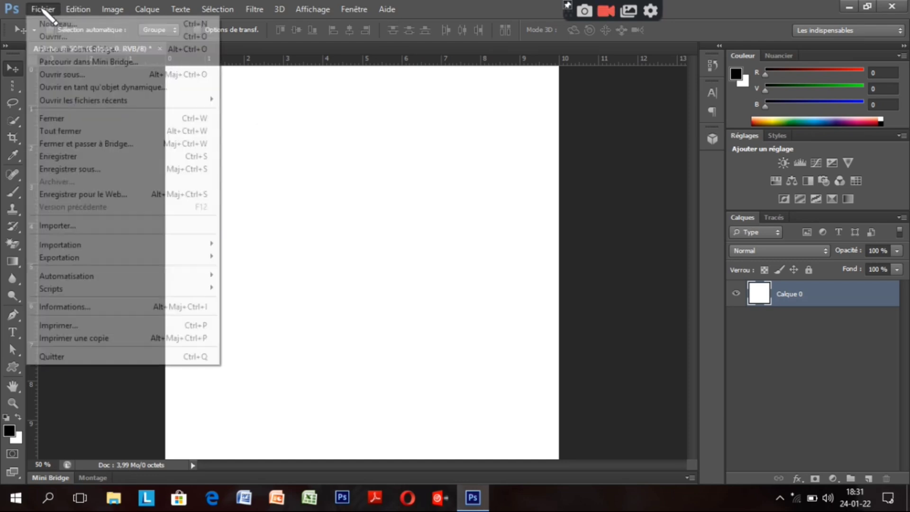
click(83, 40)
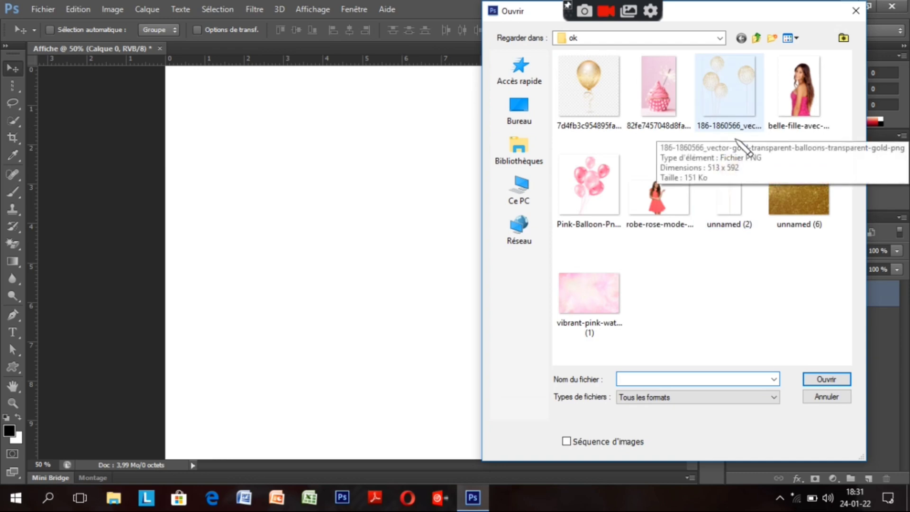
click(608, 293)
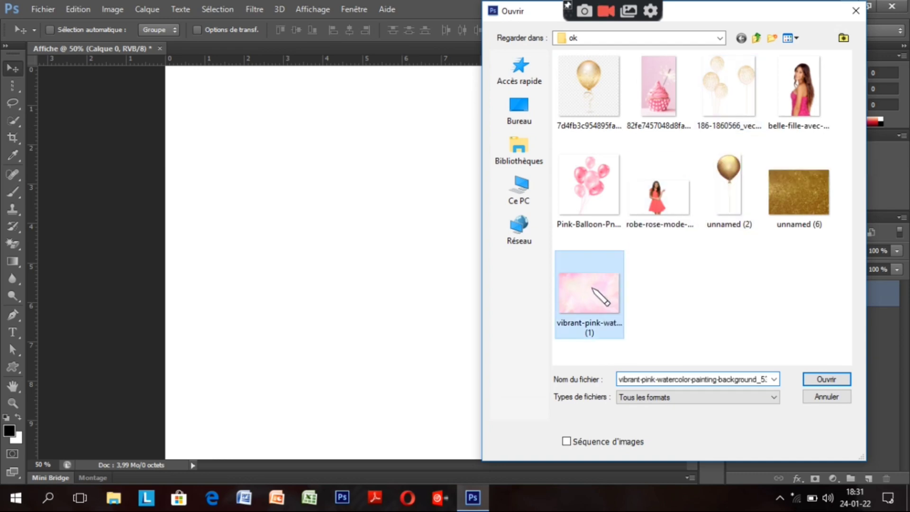
click(834, 379)
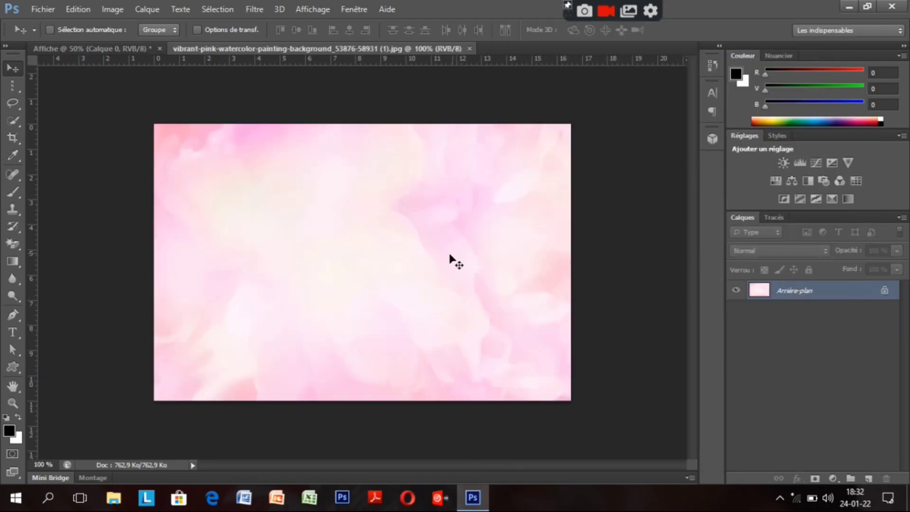
Step: Unlock the watercolour's locked background into layer Calque 0
drag(401, 269, 319, 220)
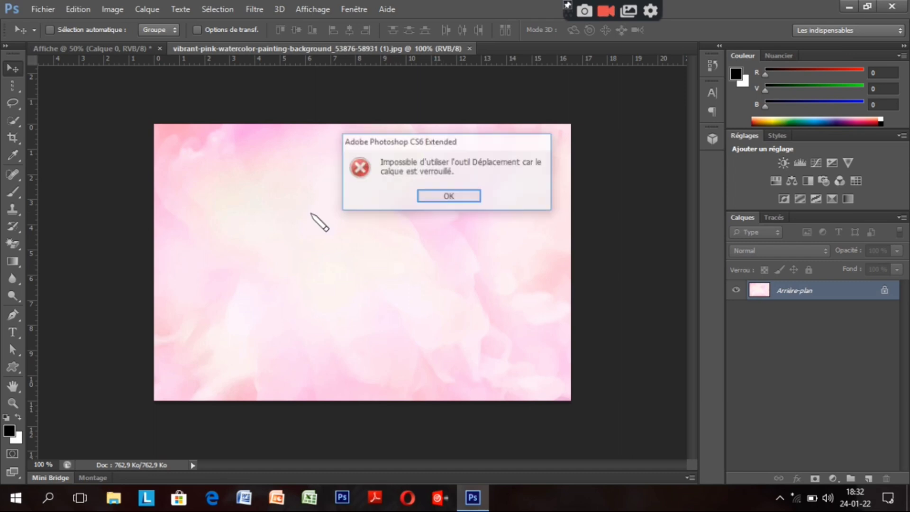
click(458, 198)
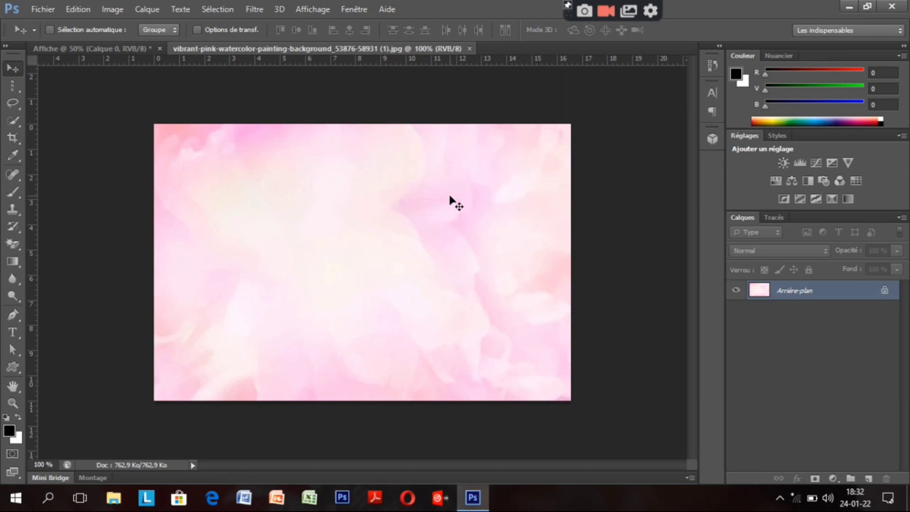
double_click(884, 292)
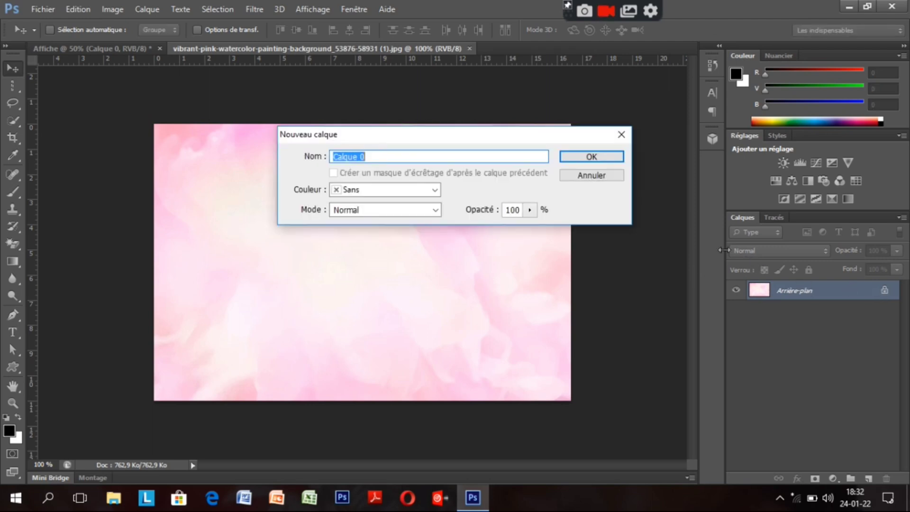
click(578, 156)
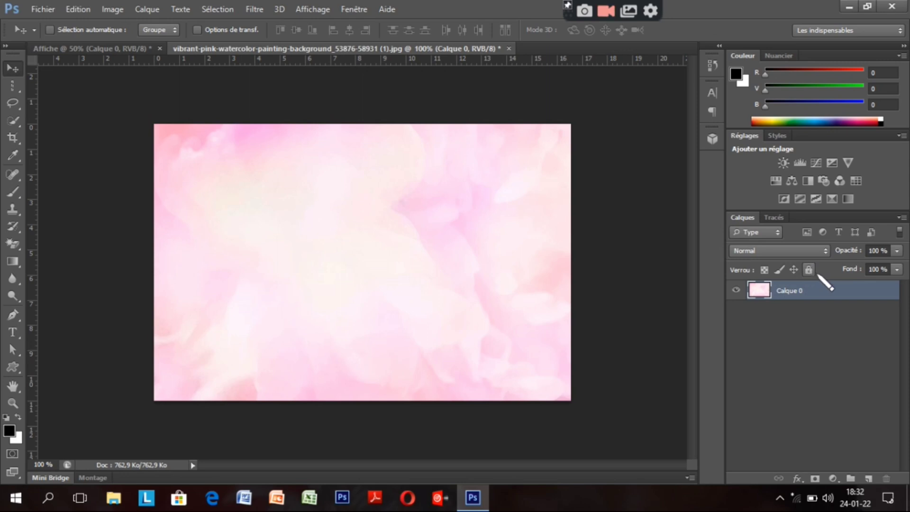
Step: Drag the watercolour into the Affiche poster and set it at the top-left corner
drag(401, 273, 394, 223)
key(ctrl+minus)
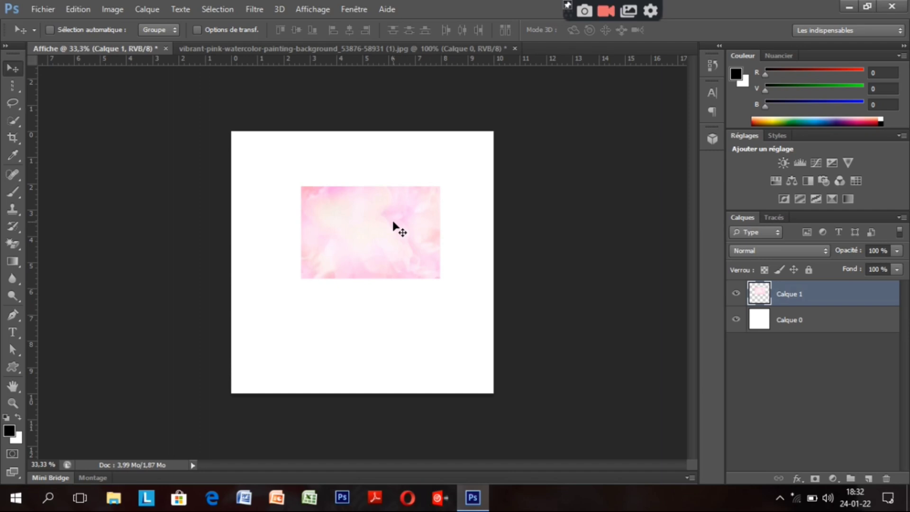
drag(378, 222, 314, 175)
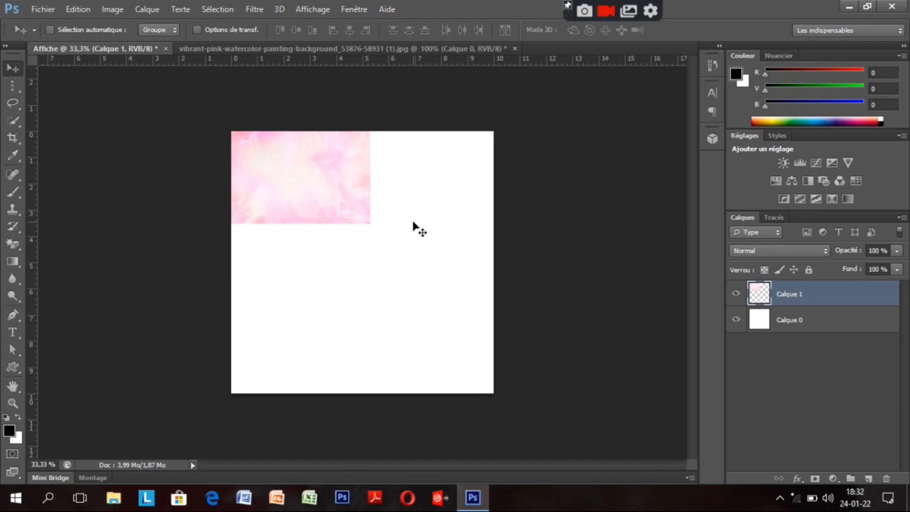
Step: Scale the watercolour to about 199% so it spans the full poster width
key(ctrl+t)
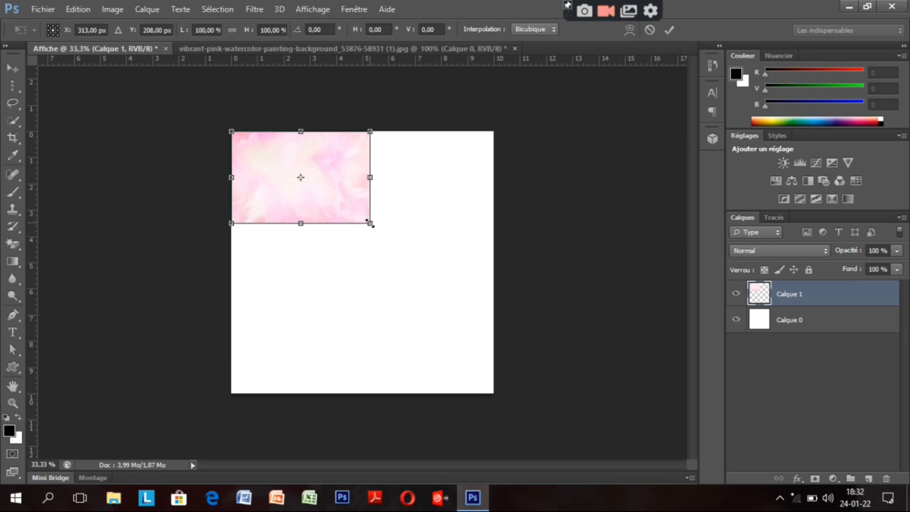
drag(370, 224, 491, 307)
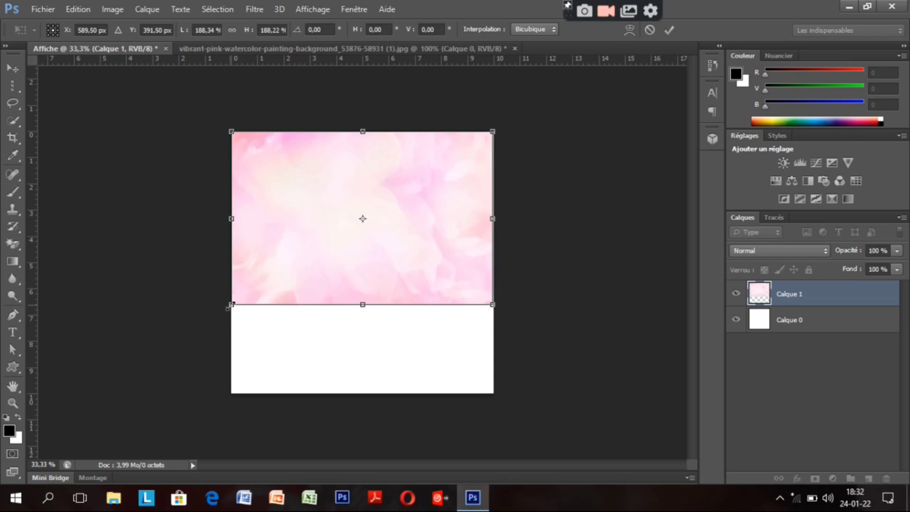
drag(229, 307, 224, 323)
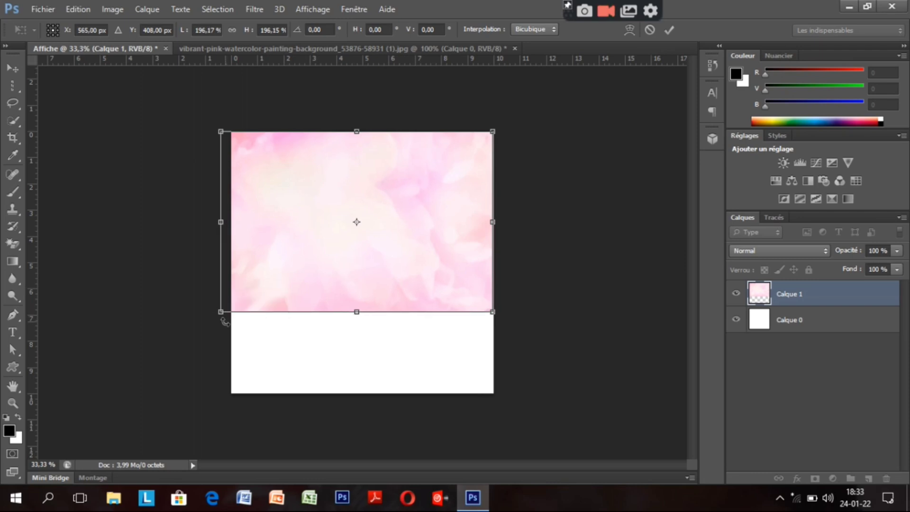
mouse_move(346, 281)
mouse_down()
mouse_move(358, 290)
mouse_move(356, 278)
mouse_up()
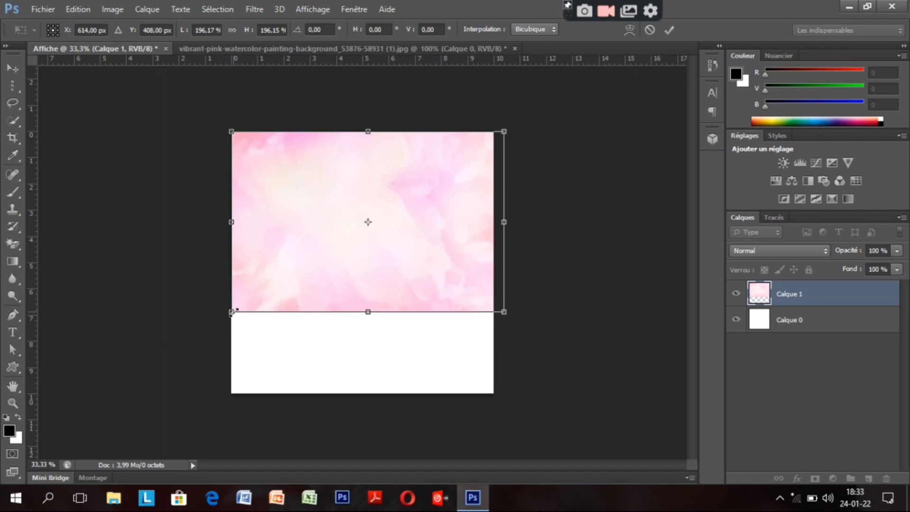
drag(232, 312, 268, 372)
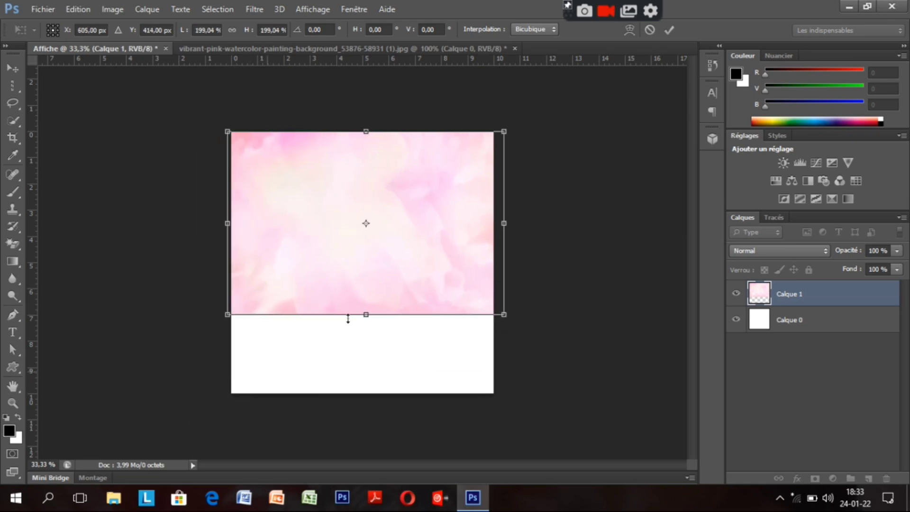
click(669, 30)
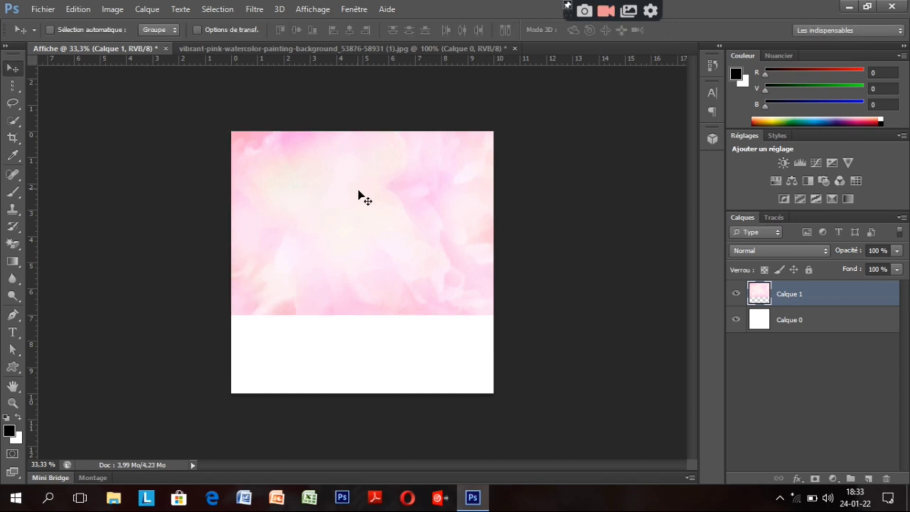
Step: Nudge Calque 1 to the top of the canvas and zoom out to 33.3%
mouse_move(376, 242)
mouse_down()
mouse_move(378, 262)
mouse_move(375, 238)
mouse_up()
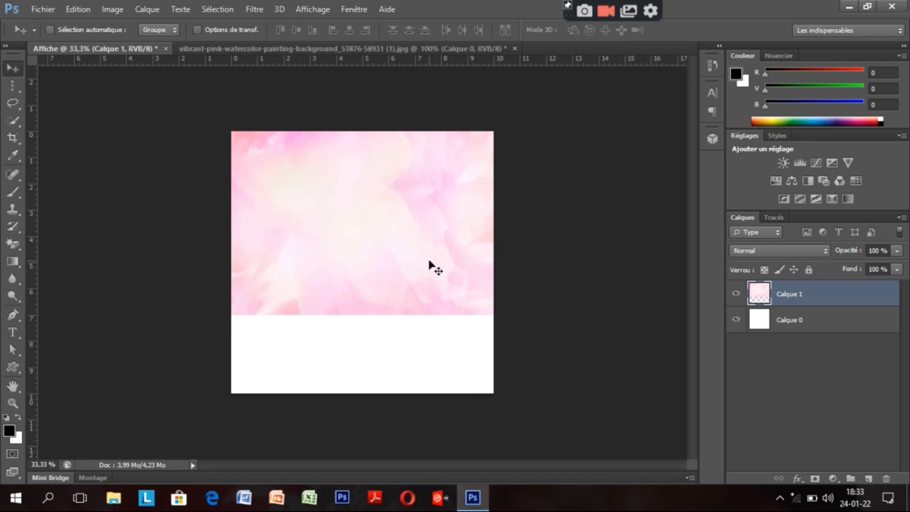
key(ctrl+plus)
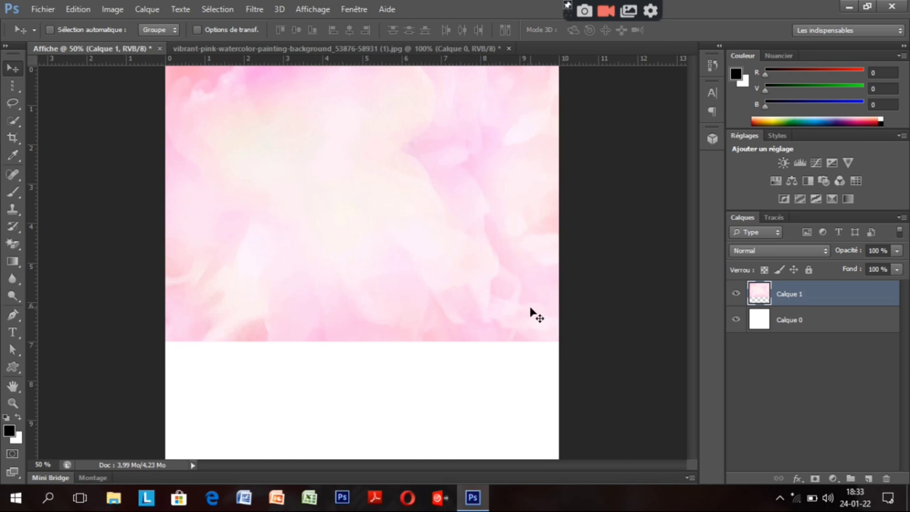
key(ctrl+minus)
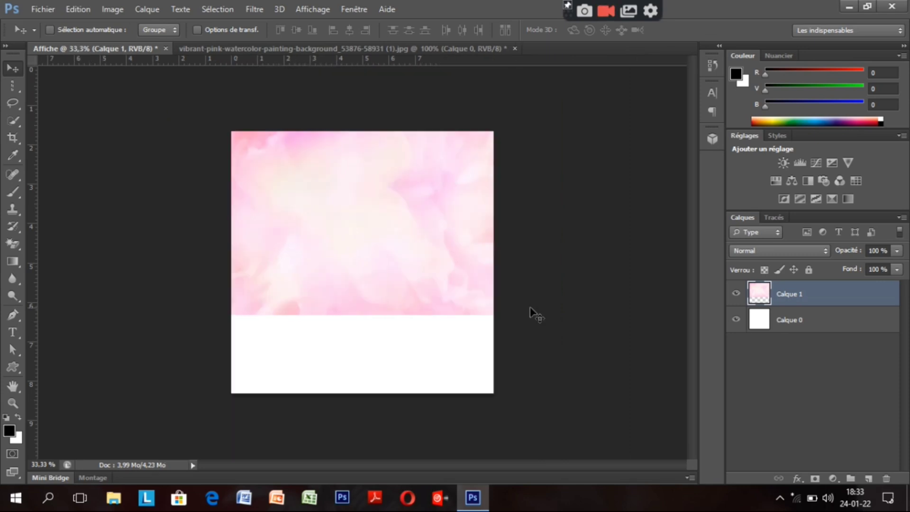
key(ctrl+plus)
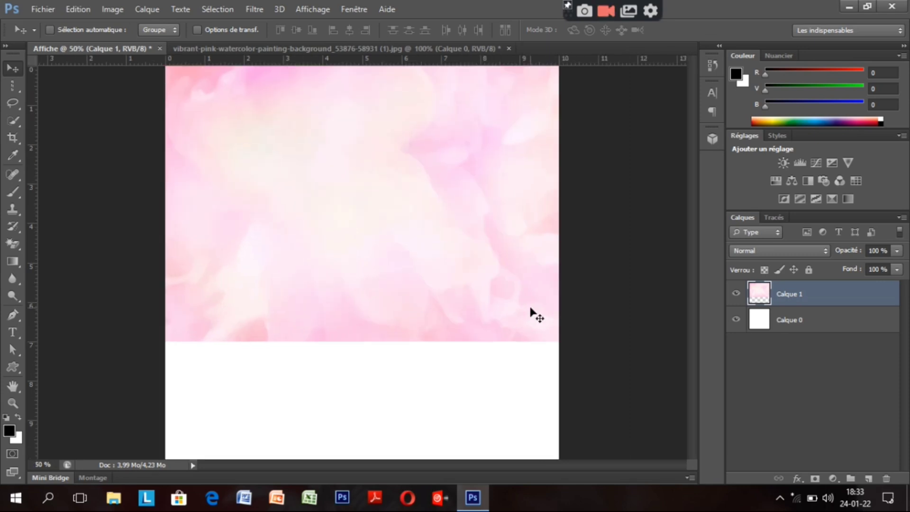
key(ctrl+minus)
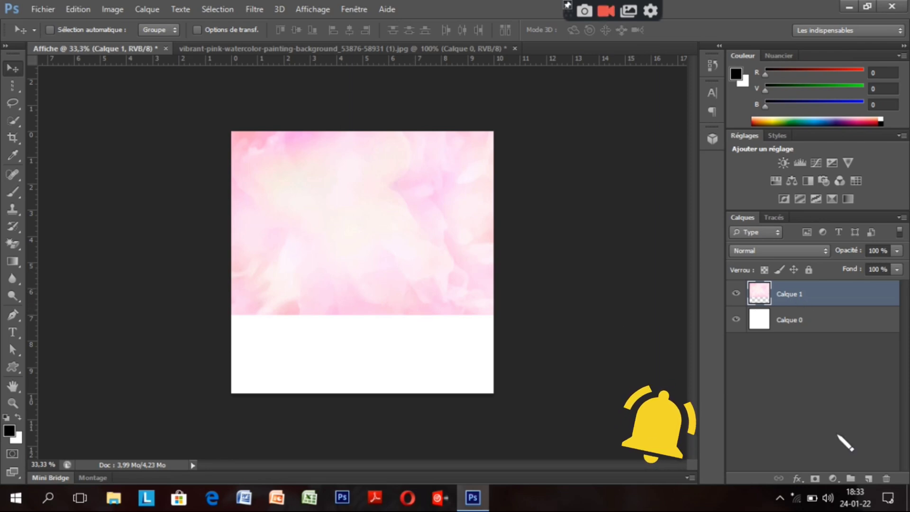
Step: Mask Calque 1 and draw a black-to-white gradient upward from the pink/white edge
click(815, 480)
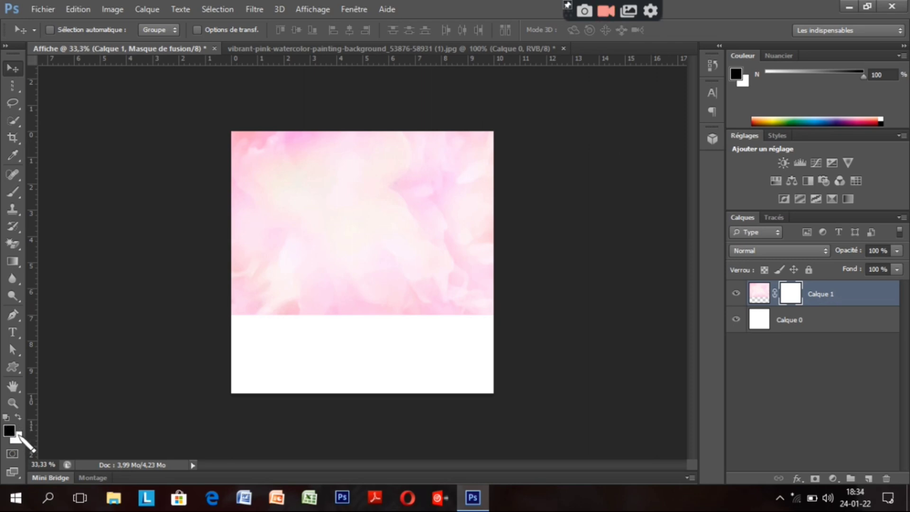
click(18, 263)
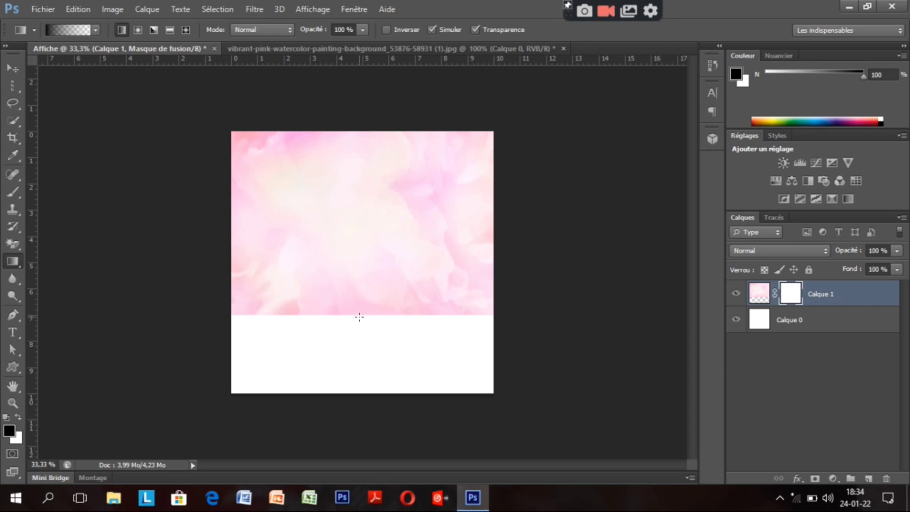
drag(359, 317, 358, 261)
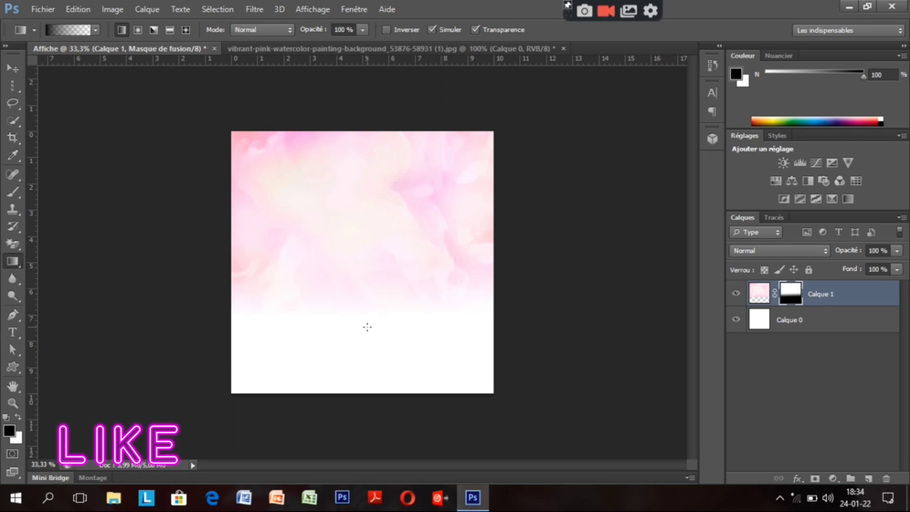
drag(367, 329, 366, 271)
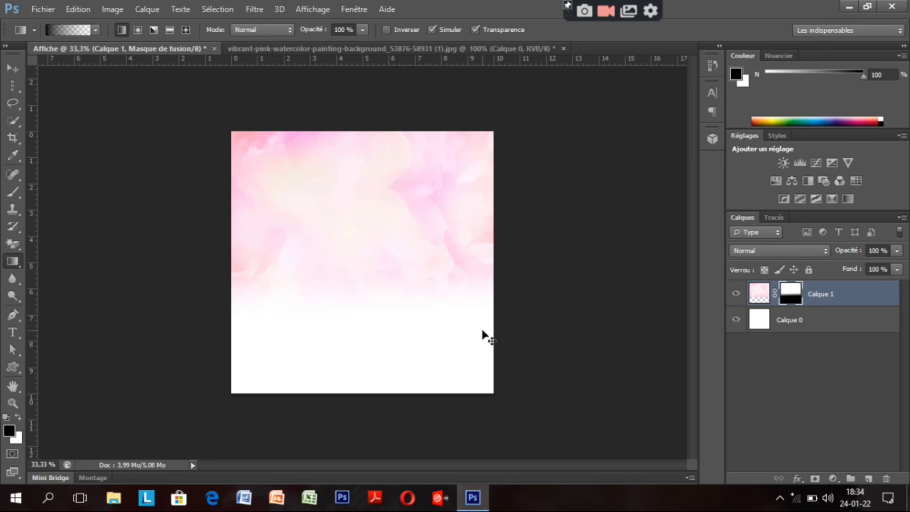
key(ctrl+plus)
key(ctrl+plus)
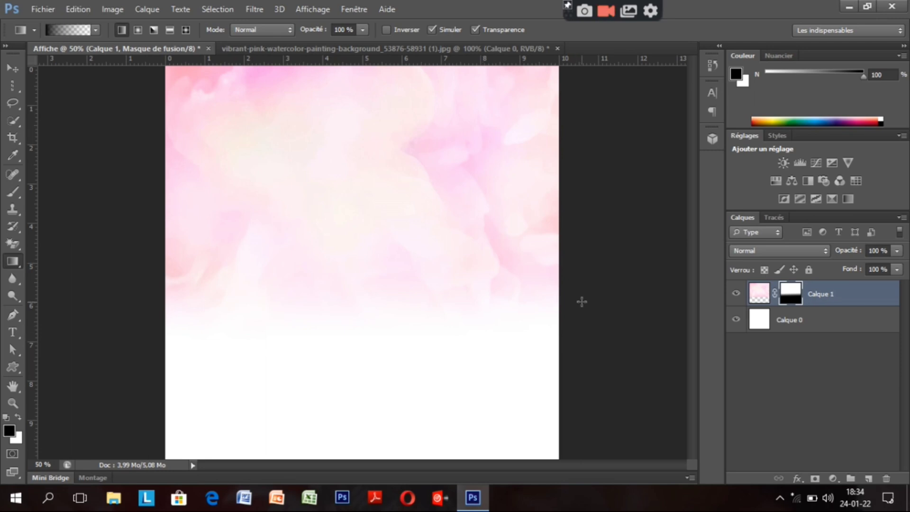
click(616, 244)
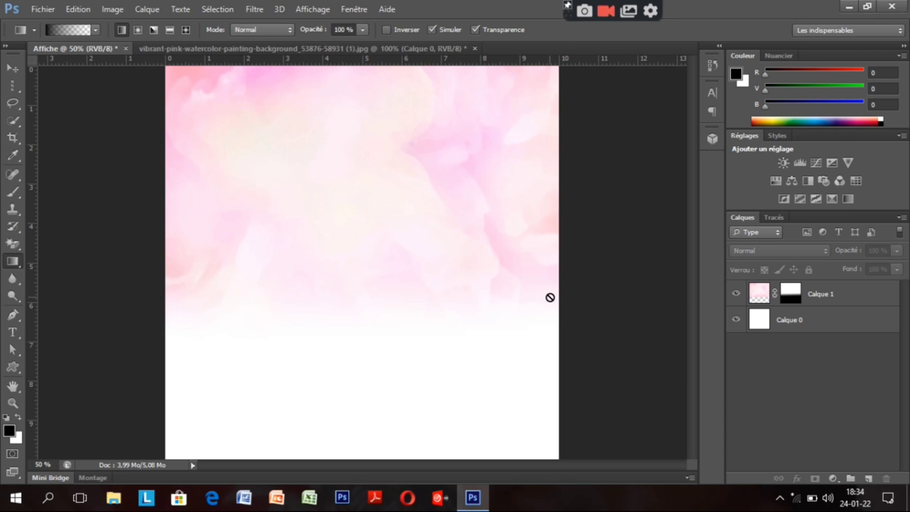
click(13, 68)
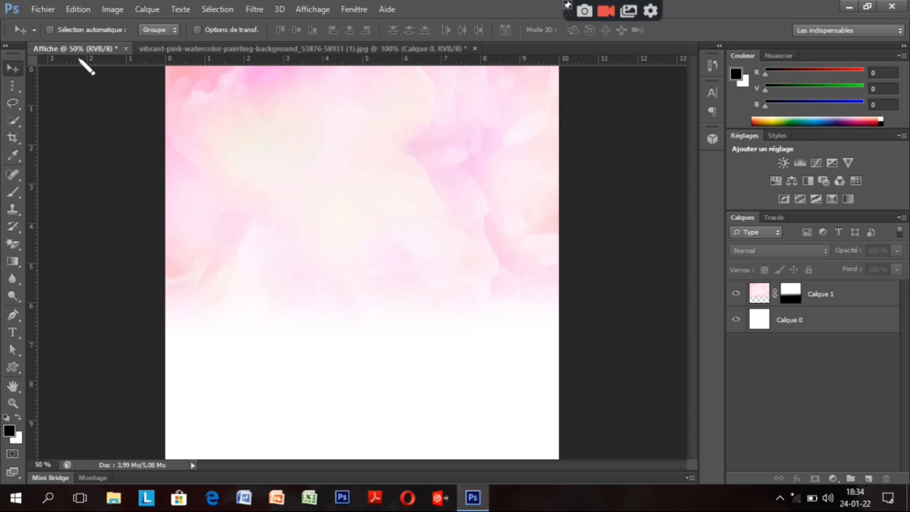
Step: Open the belle-fille and robe-rose-mode-d-emploi PNGs from the ok folder together
click(43, 9)
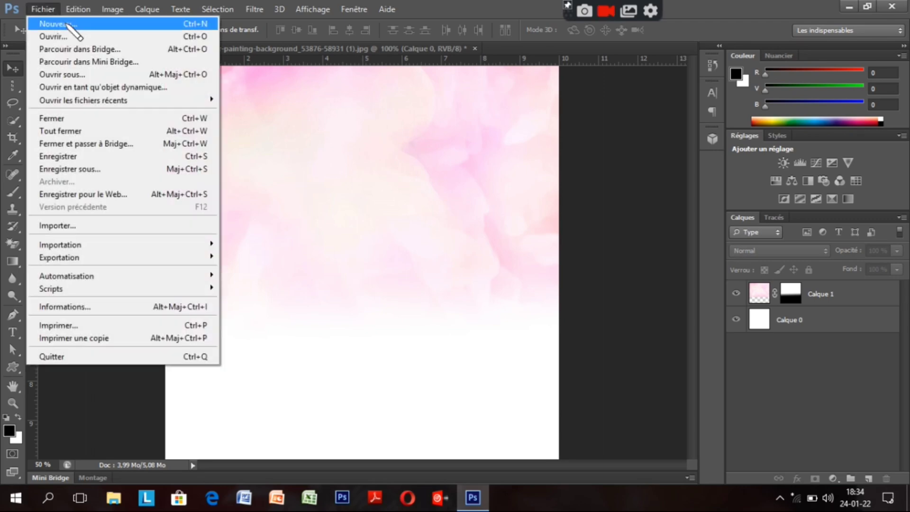
click(75, 38)
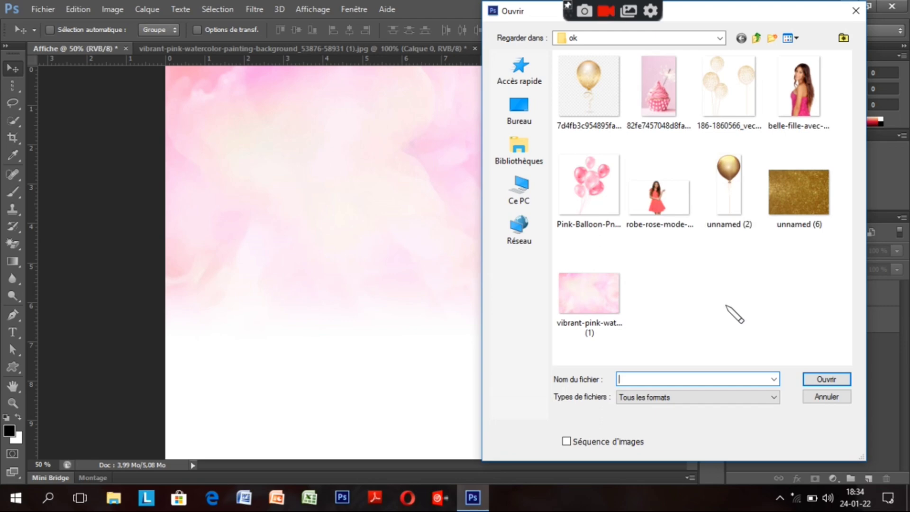
click(764, 301)
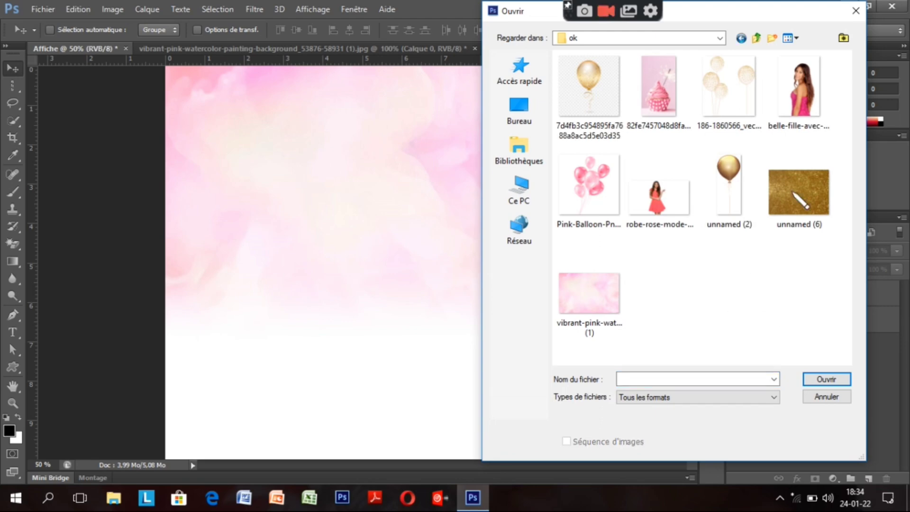
click(812, 108)
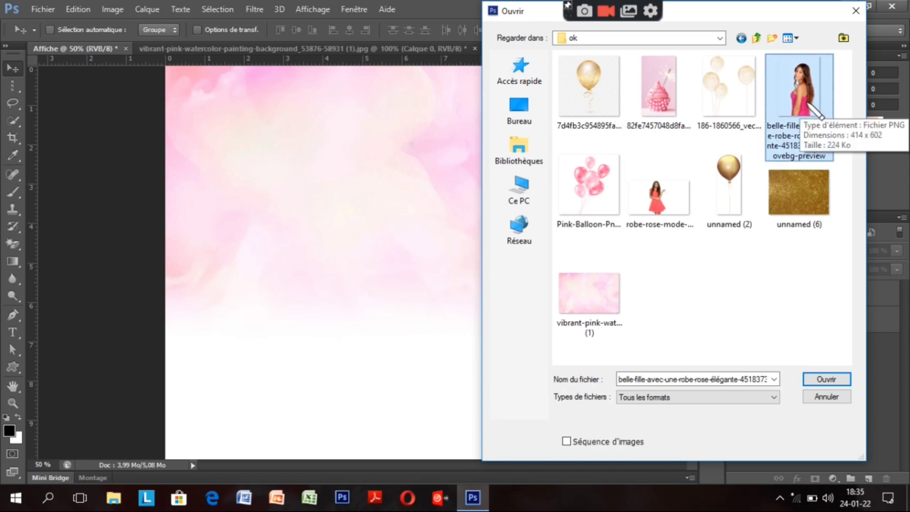
click(647, 197)
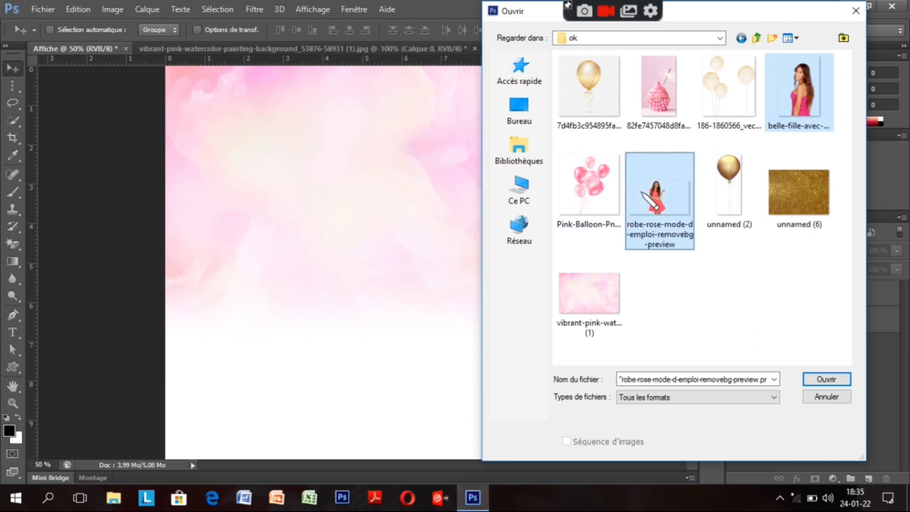
click(827, 379)
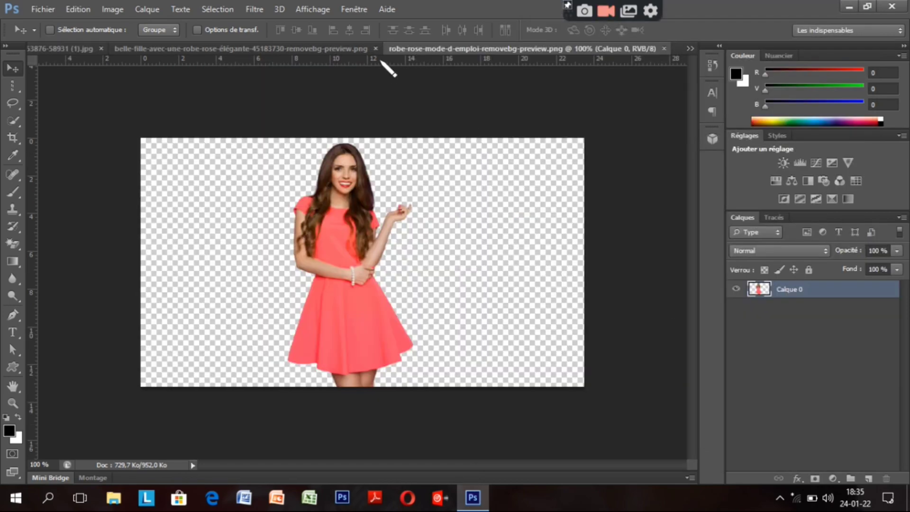
Step: Copy the girl in the pink top onto the poster as Calque 2 and close her source photo
click(340, 51)
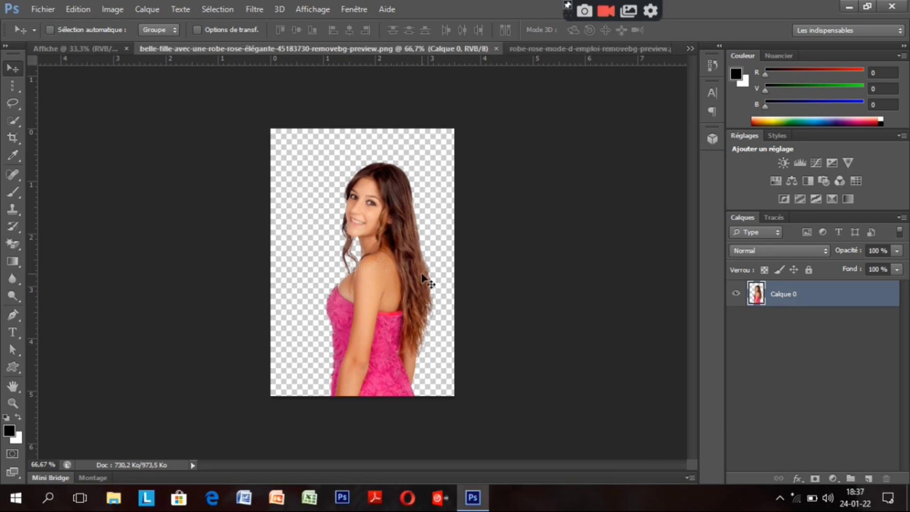
drag(424, 277, 414, 256)
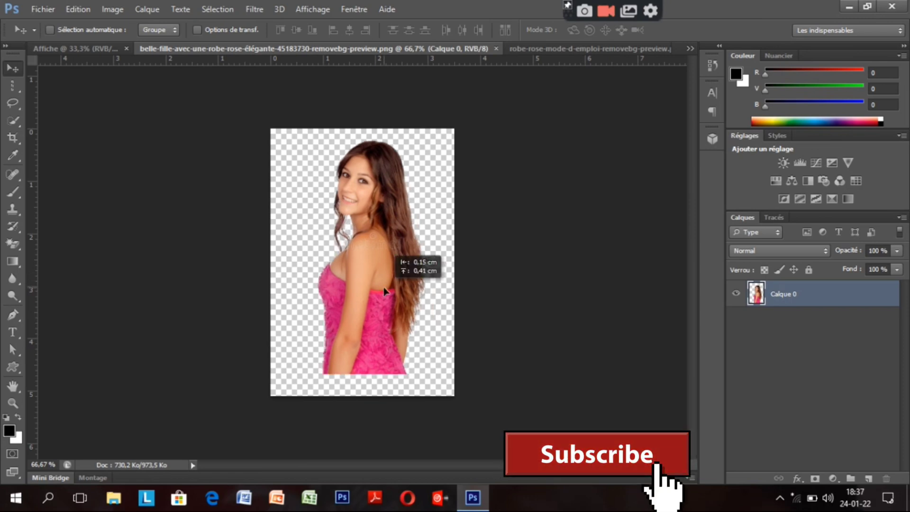
drag(384, 291, 396, 239)
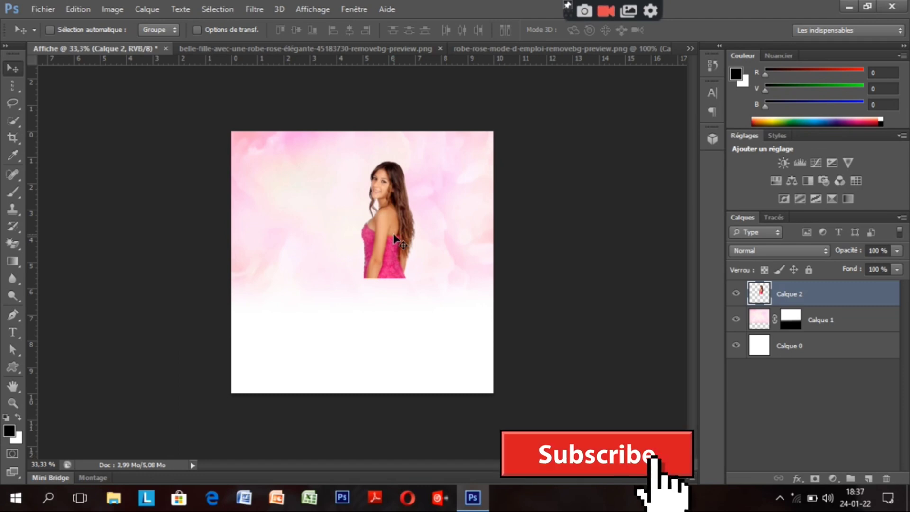
key(ctrl+plus)
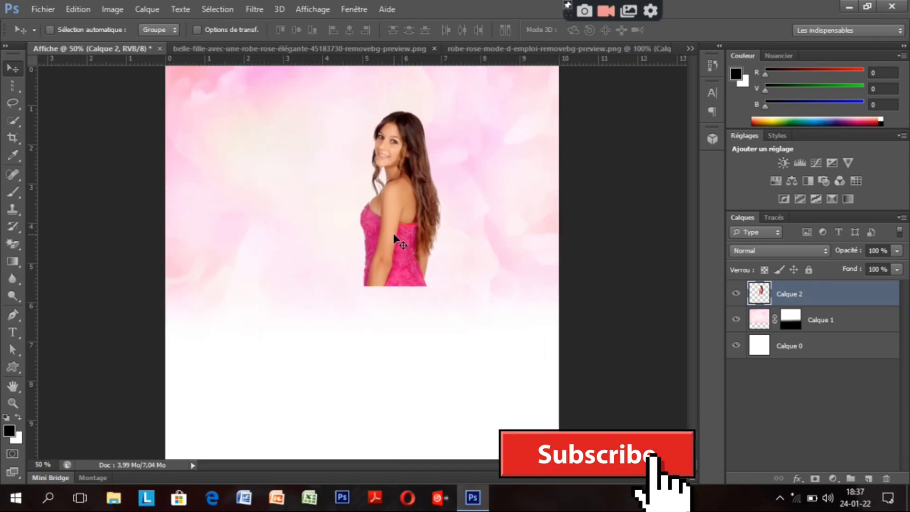
click(292, 50)
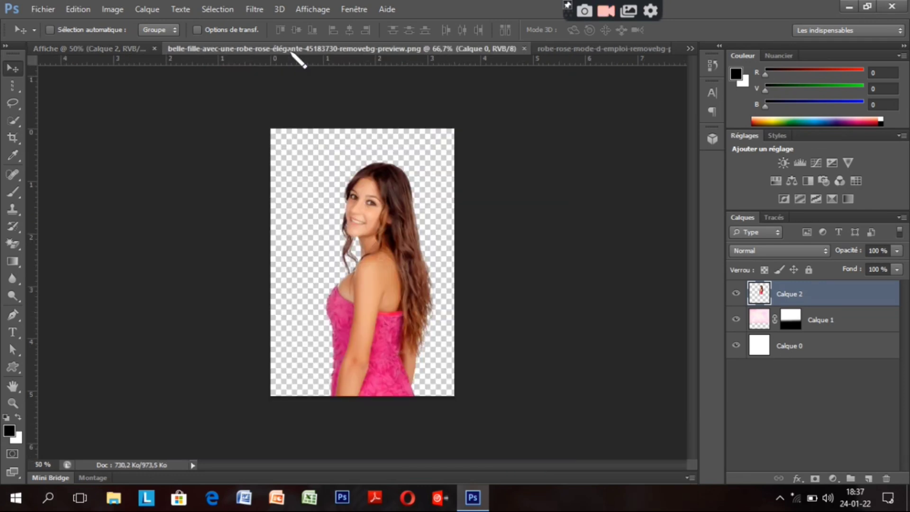
click(524, 49)
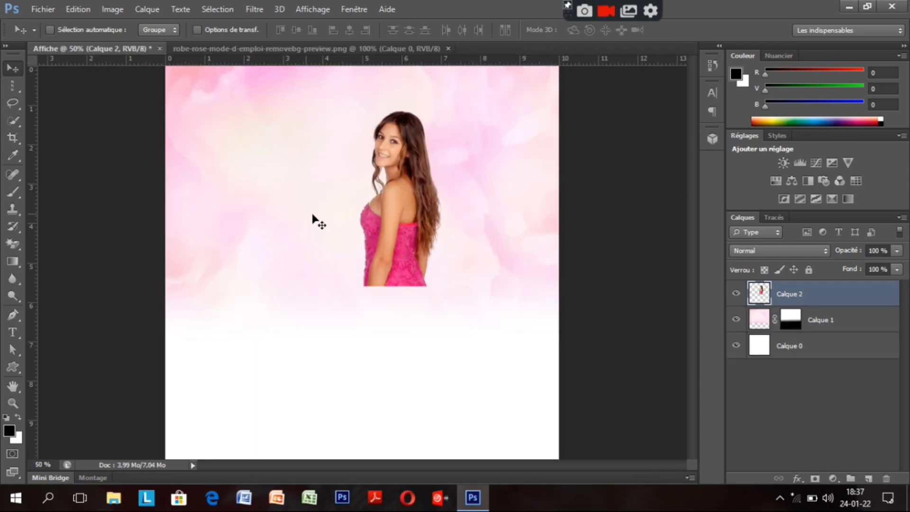
drag(396, 246, 357, 264)
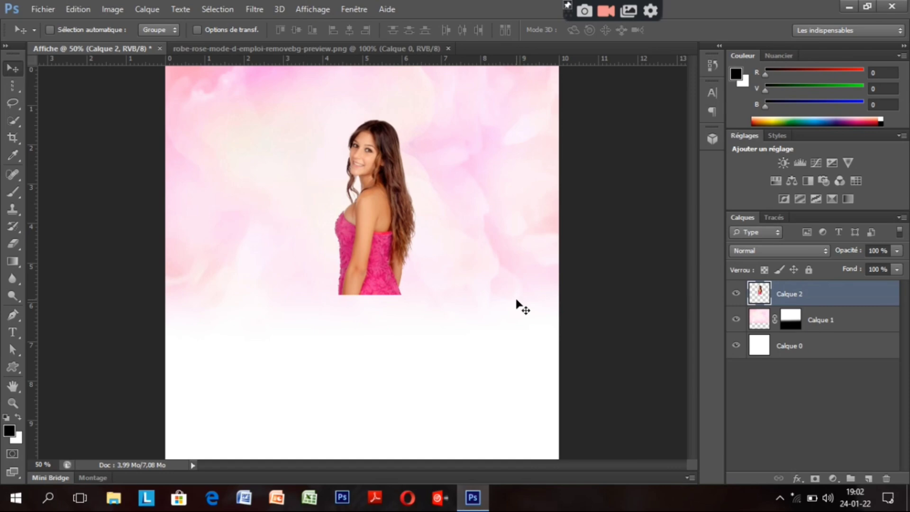
Step: Scale the girl to about 122%, nudge her into place, and add a blank layer mask
key(ctrl+t)
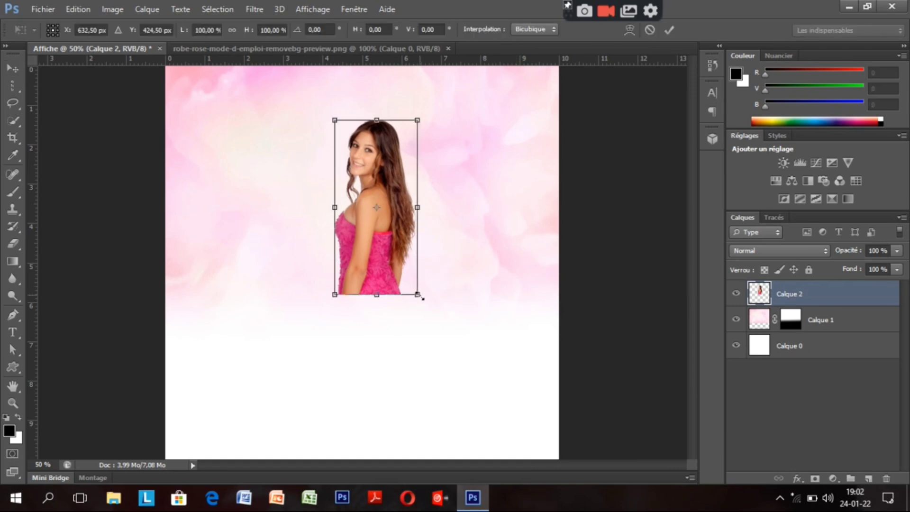
drag(421, 298, 437, 336)
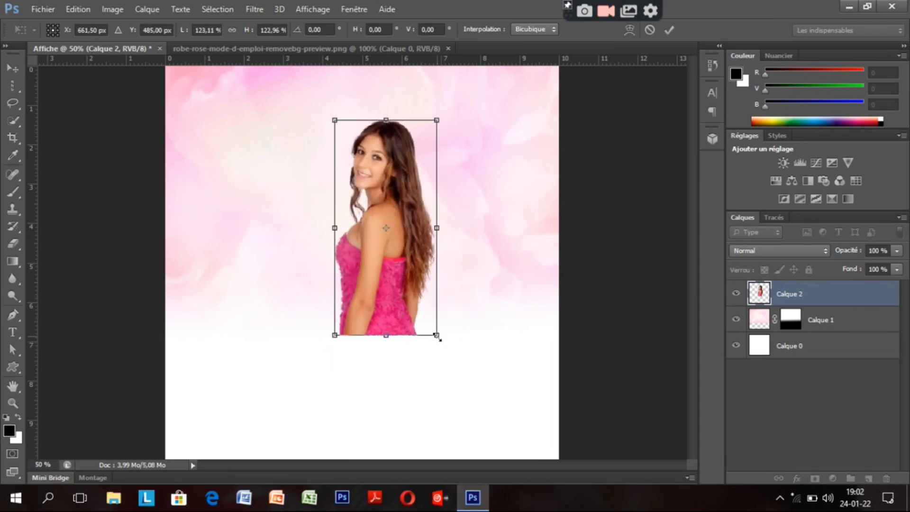
click(669, 30)
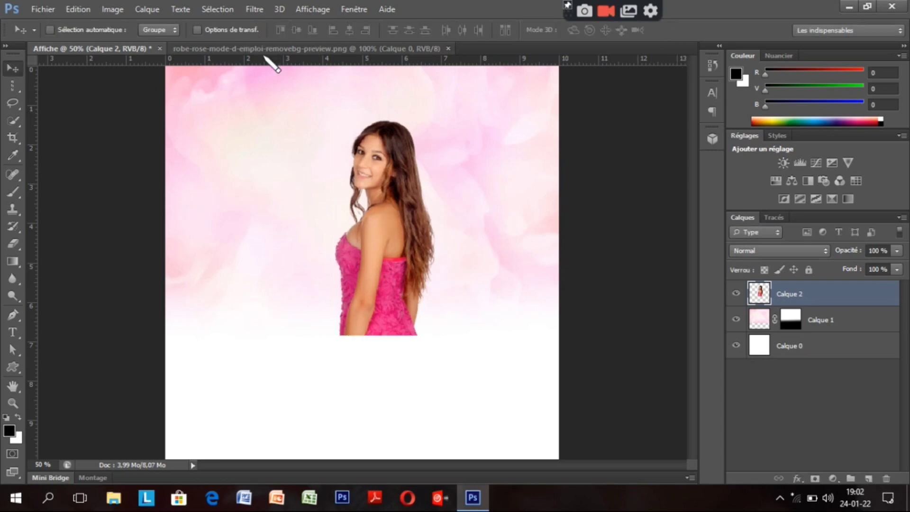
key(ctrl+minus)
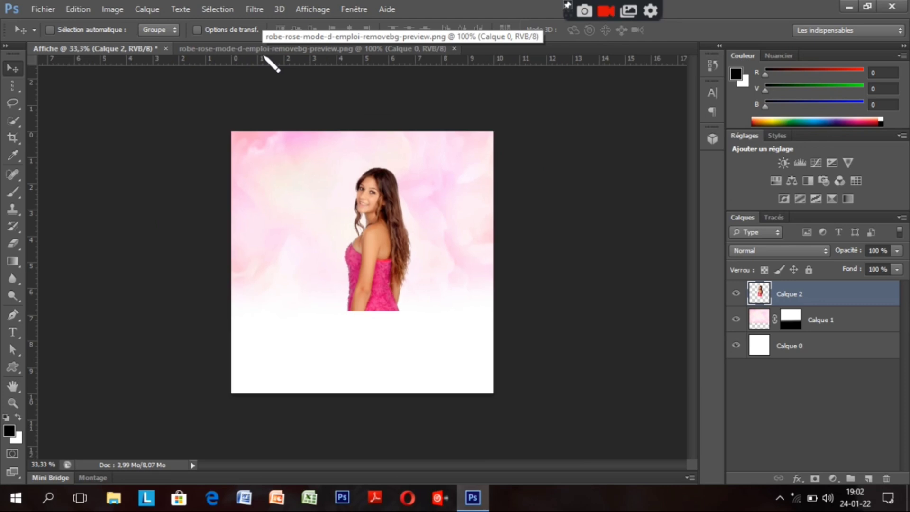
key(Left)
key(Left)
key(Left)
key(Left)
key(Left)
key(Left)
key(Left)
key(Left)
key(Left)
key(Left)
key(Left)
key(Left)
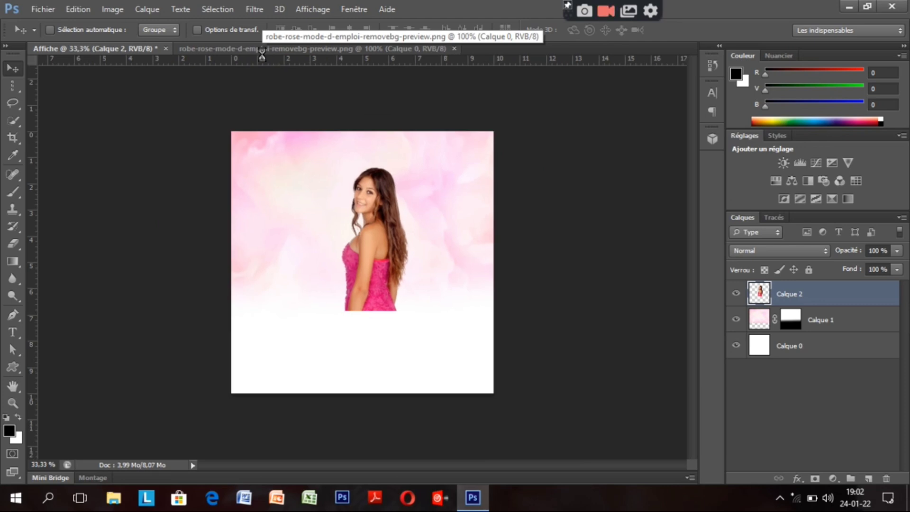
key(Left)
key(Left)
key(Left)
key(Left)
key(Left)
key(Left)
key(Left)
key(Left)
key(Left)
key(Left)
key(Left)
key(Left)
key(Left)
key(Left)
key(Left)
key(Left)
key(Left)
key(Left)
key(Left)
key(Left)
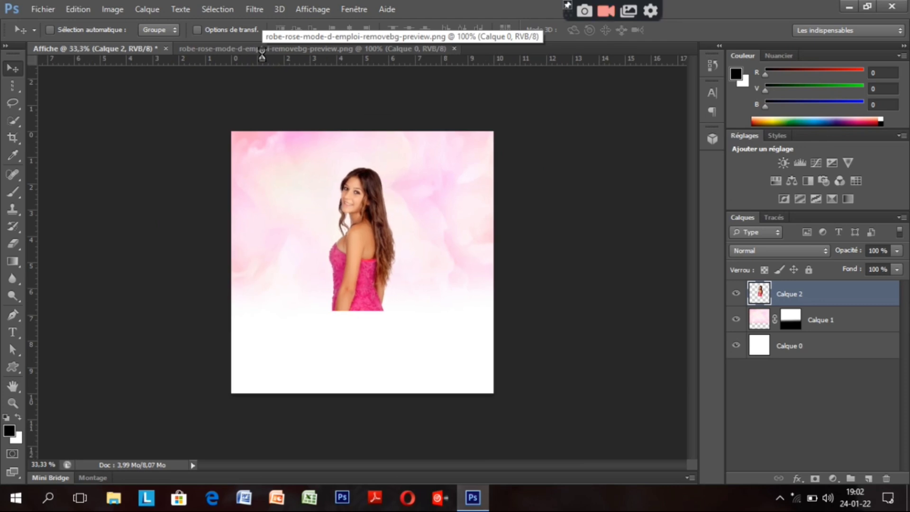
key(Up)
key(Up)
key(Up)
key(Up)
key(Up)
key(Up)
key(Up)
key(Up)
key(Up)
key(Up)
key(Up)
key(Up)
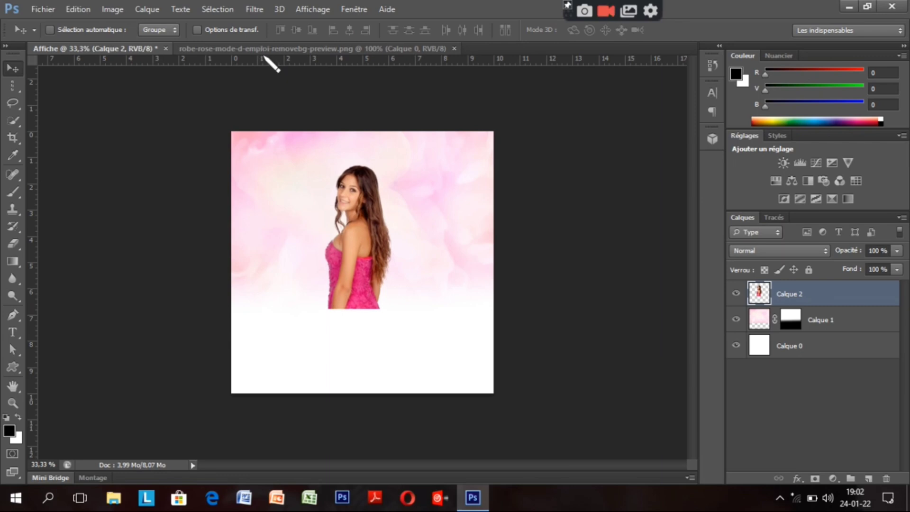
key(Up)
key(Up)
key(Up)
key(Up)
key(Up)
key(Up)
key(Up)
key(Up)
key(Up)
key(Up)
key(Up)
key(Up)
key(Up)
key(Up)
key(Up)
key(Up)
key(Up)
key(Up)
key(Right)
key(Right)
key(Right)
key(Right)
key(Right)
key(Right)
key(Right)
key(Right)
key(Right)
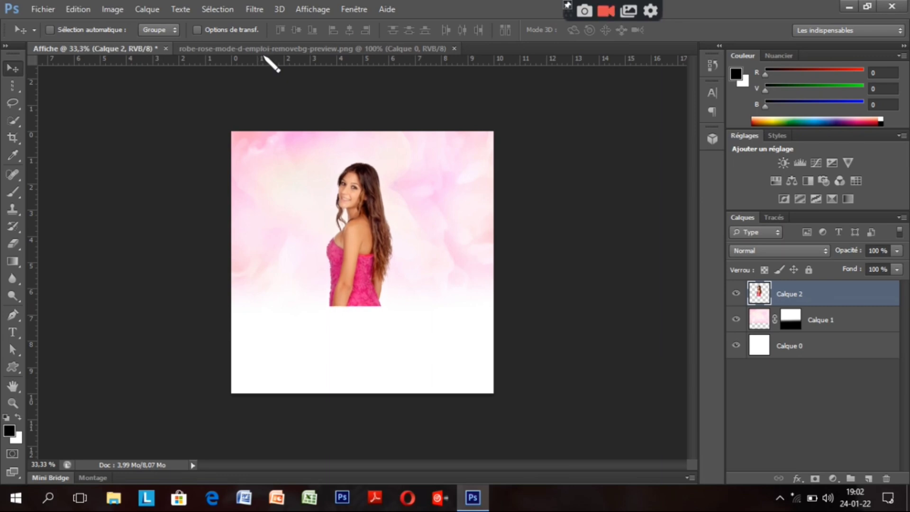
key(ctrl+plus)
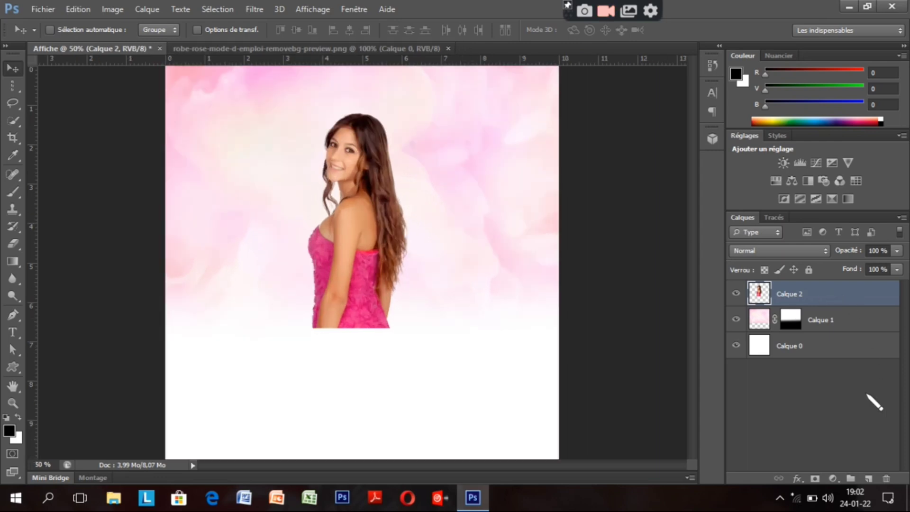
click(815, 480)
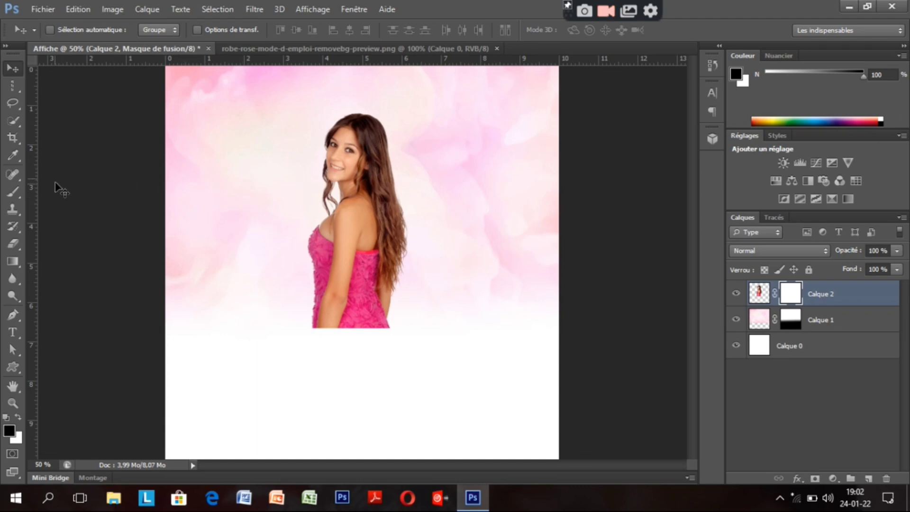
Step: Draw upward gradients on Calque 2's mask from below the dress hem
click(13, 261)
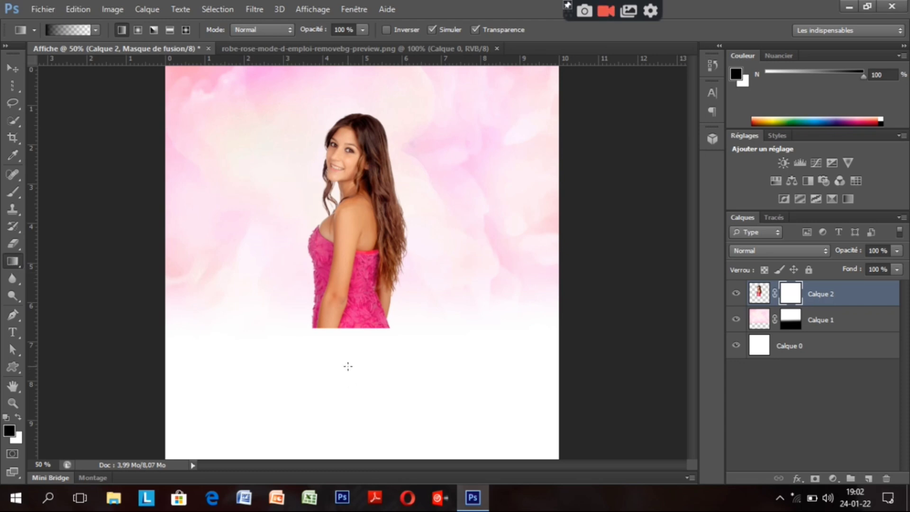
drag(348, 366, 346, 288)
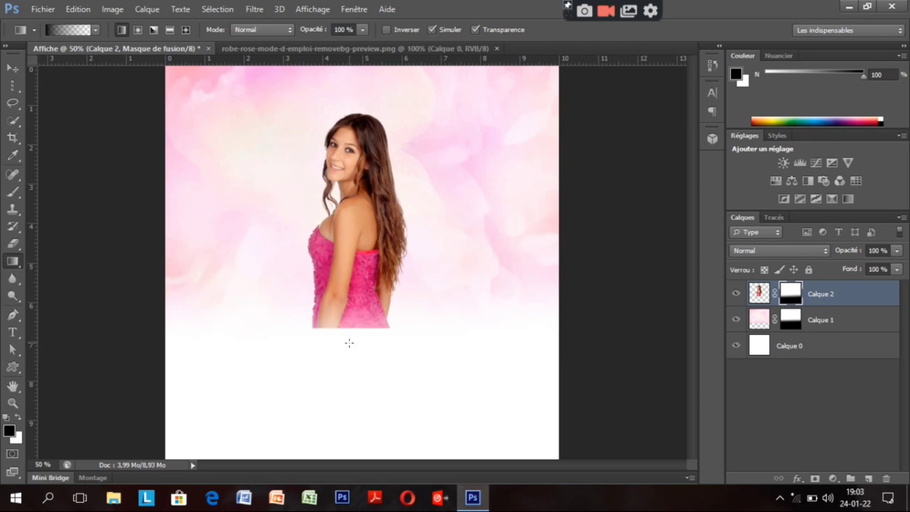
drag(350, 343, 344, 294)
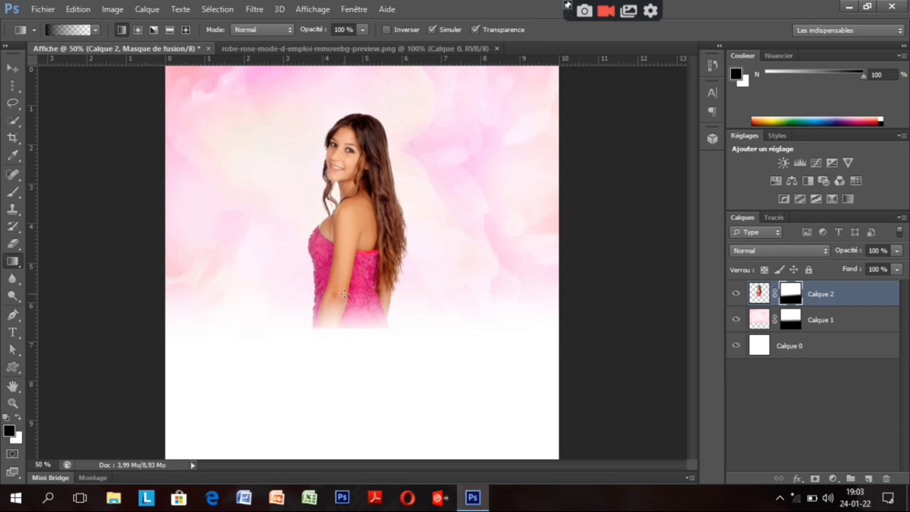
drag(329, 350, 330, 311)
drag(369, 344, 364, 285)
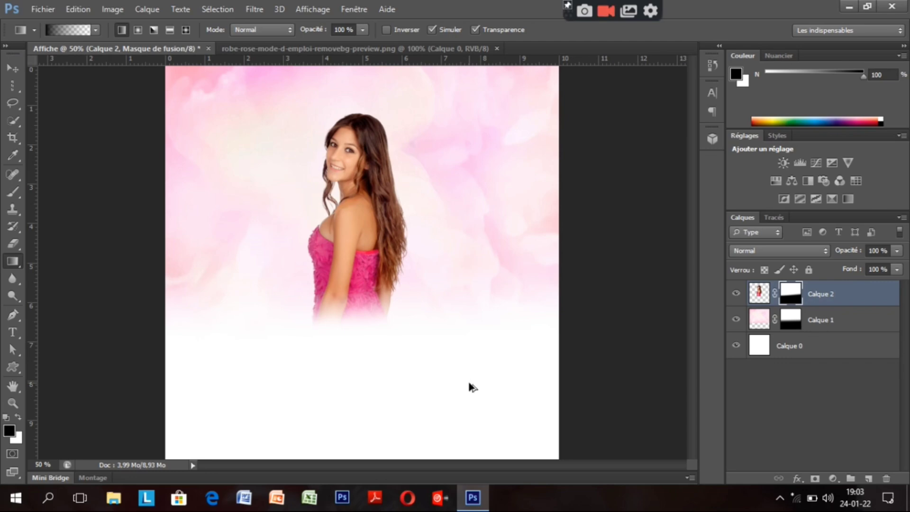
Step: Undo the fades and redraw a smoother gradient fading the dress hem into white
key(ctrl+alt+z)
key(ctrl+alt+z)
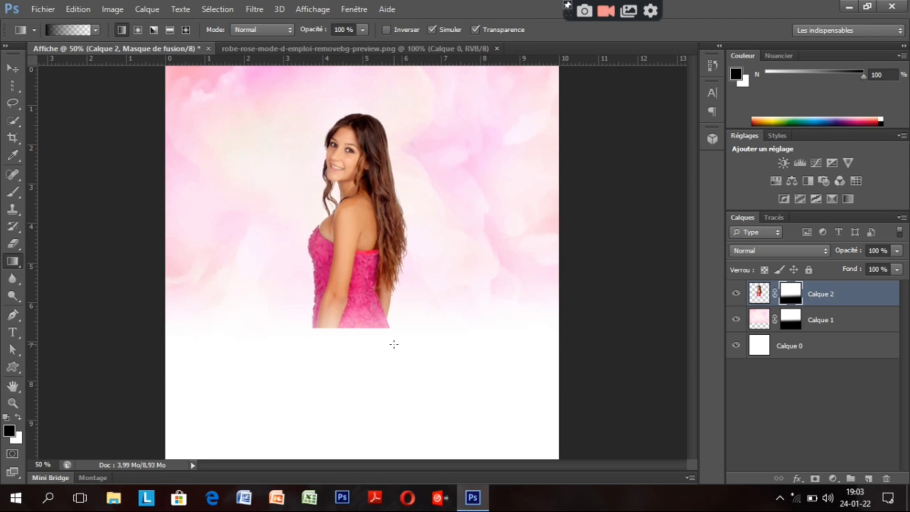
key(ctrl+alt+z)
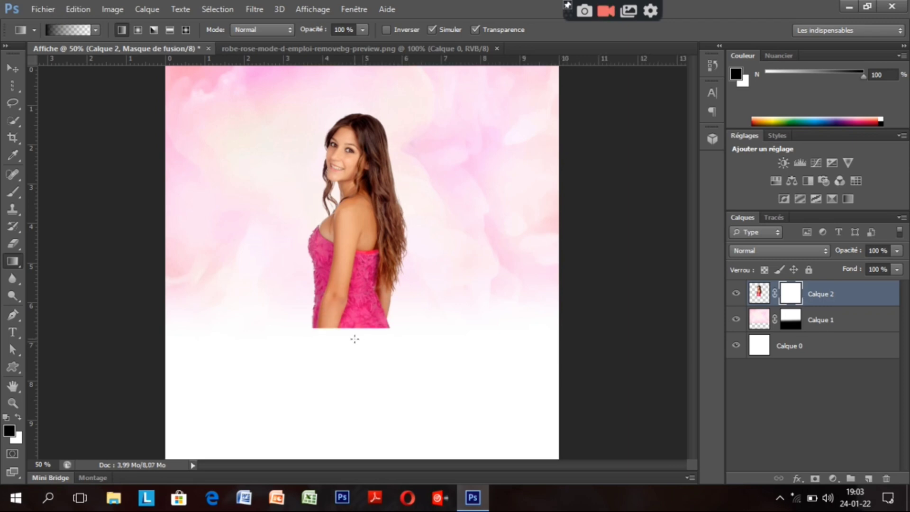
drag(352, 338, 323, 312)
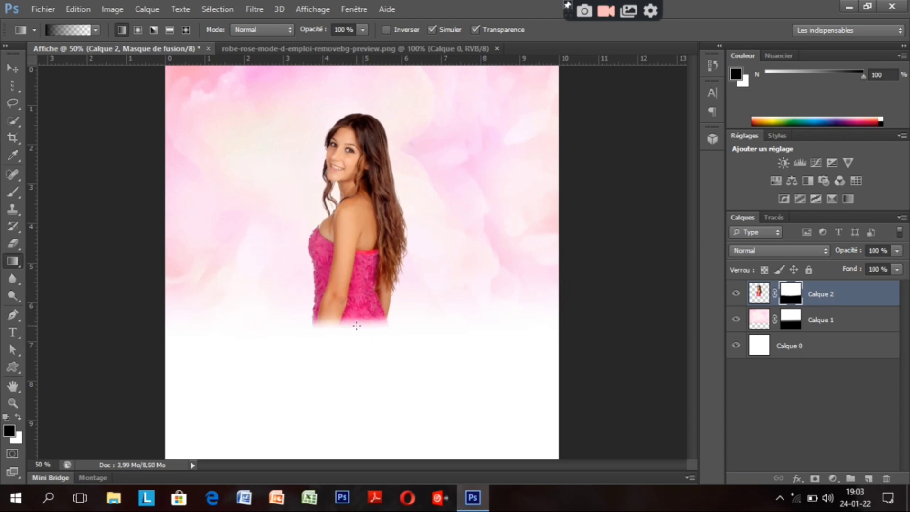
drag(376, 342, 361, 296)
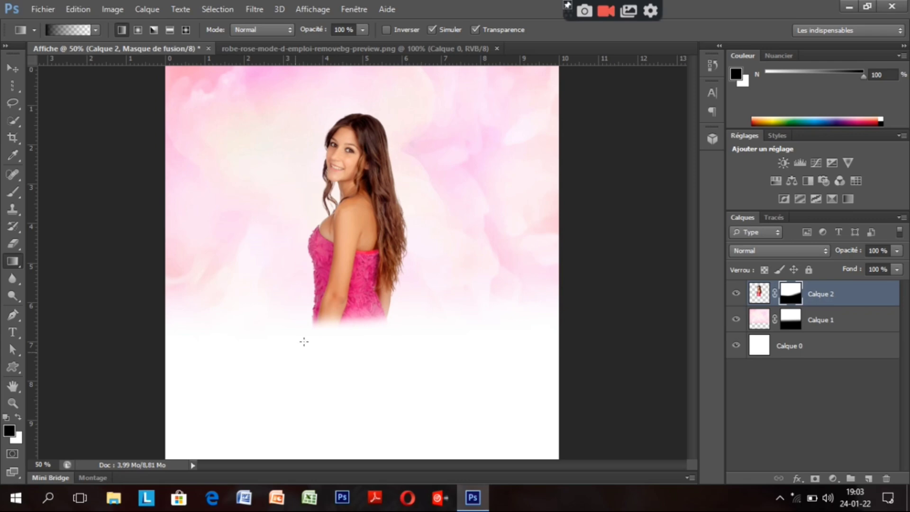
drag(313, 337, 325, 307)
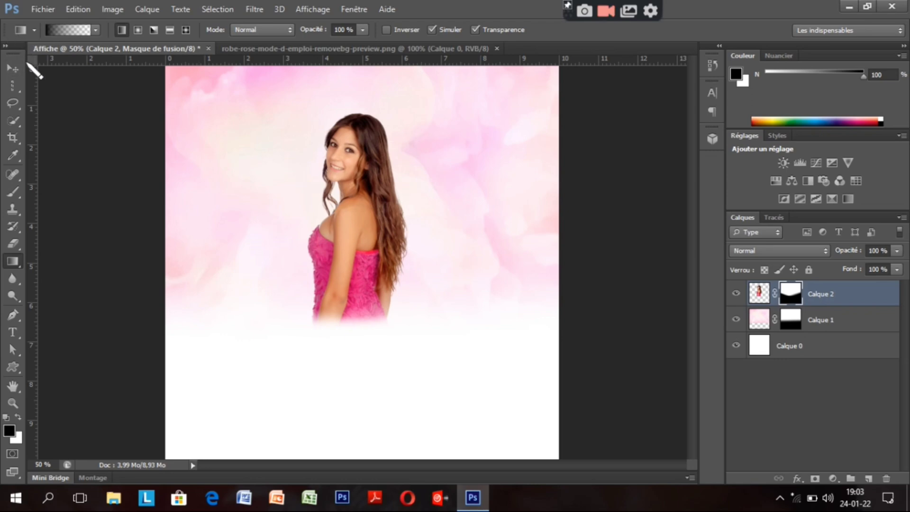
click(12, 69)
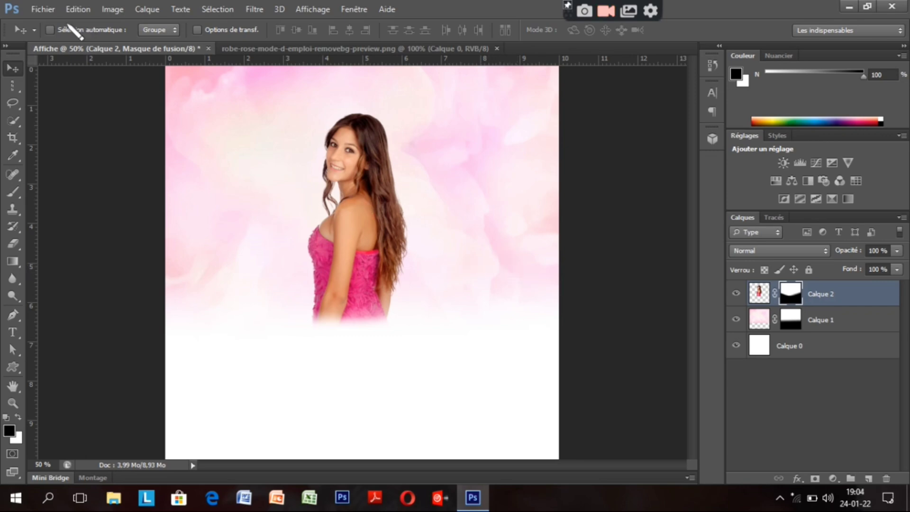
Step: Open the robe-rose image of the woman in the coral dress
click(49, 10)
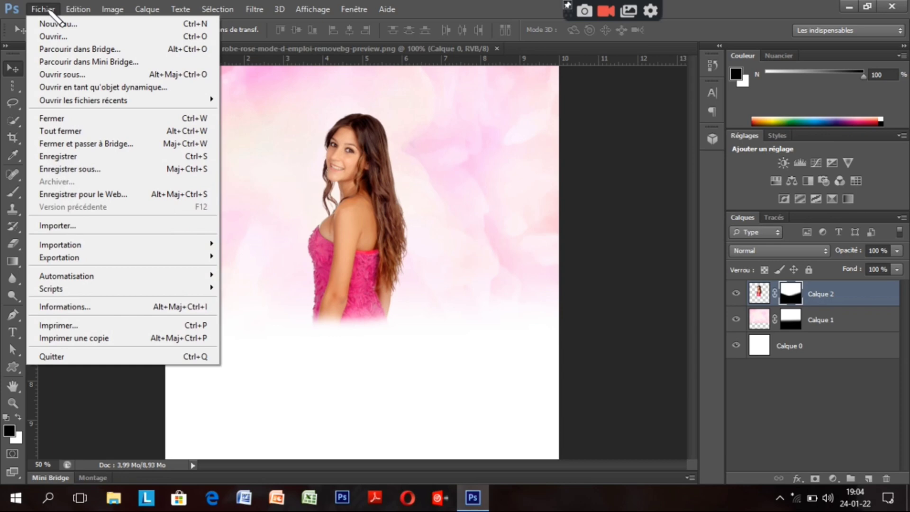
click(61, 36)
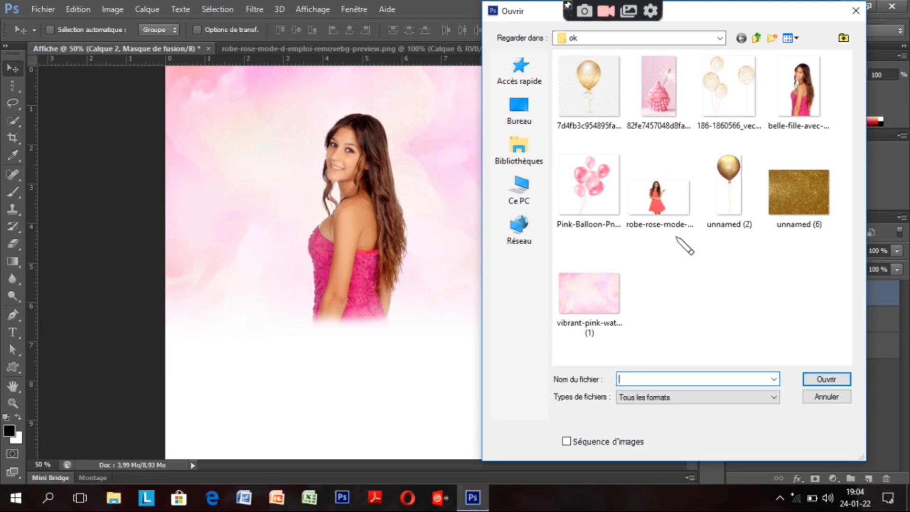
click(673, 211)
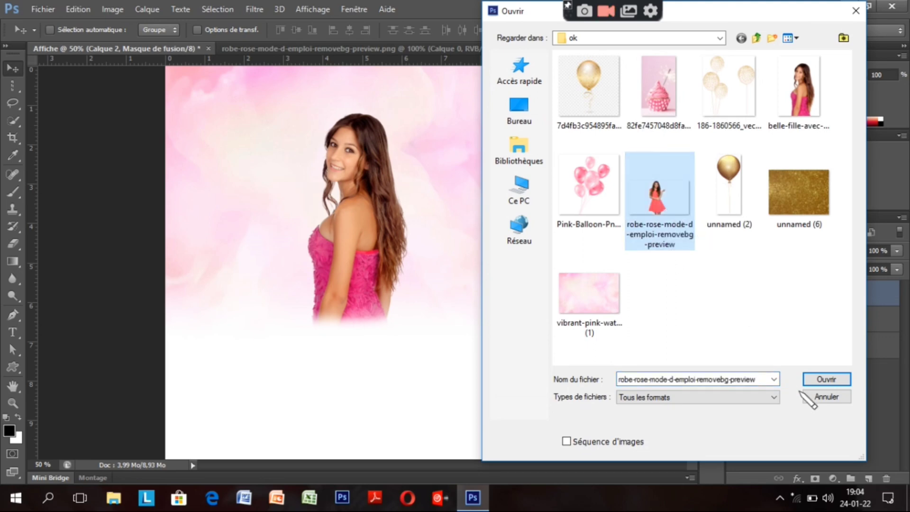
click(826, 379)
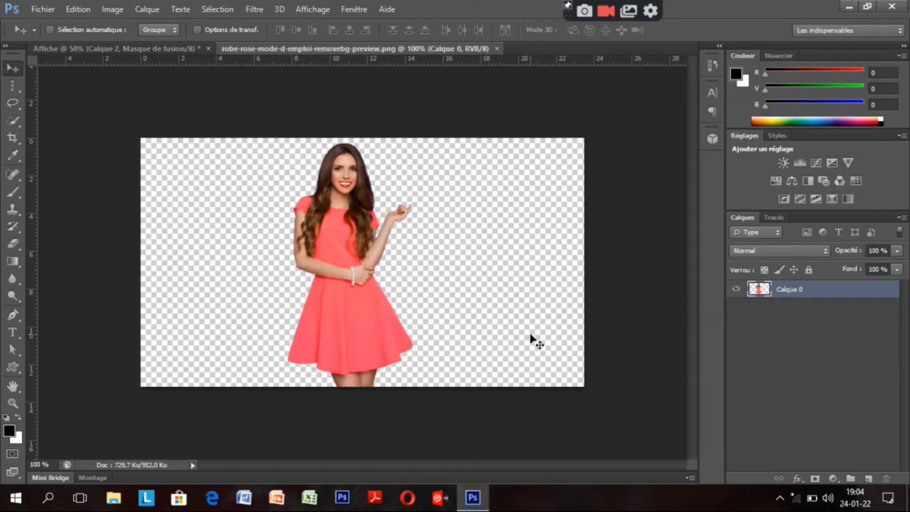
Step: Bring her into the poster as Calque 3, scale about 203%, place left, and add a mask
drag(363, 317, 439, 249)
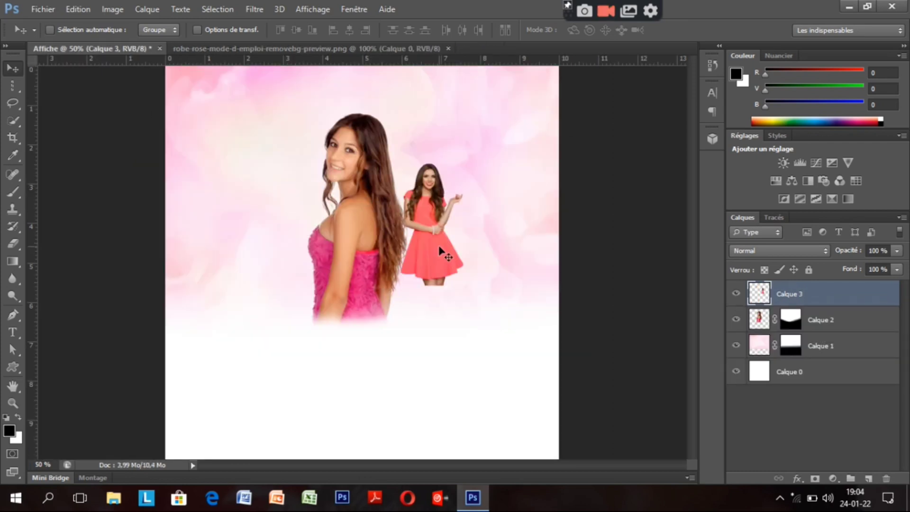
drag(441, 252, 471, 224)
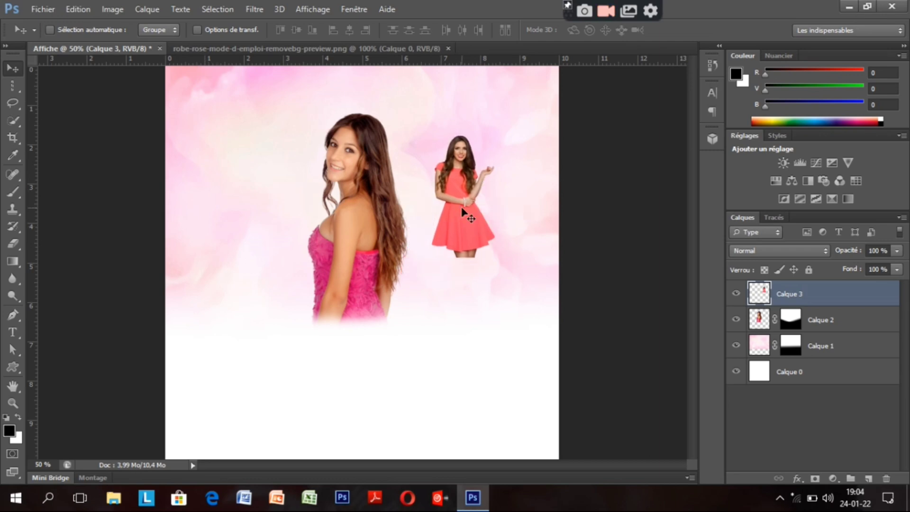
key(ctrl+t)
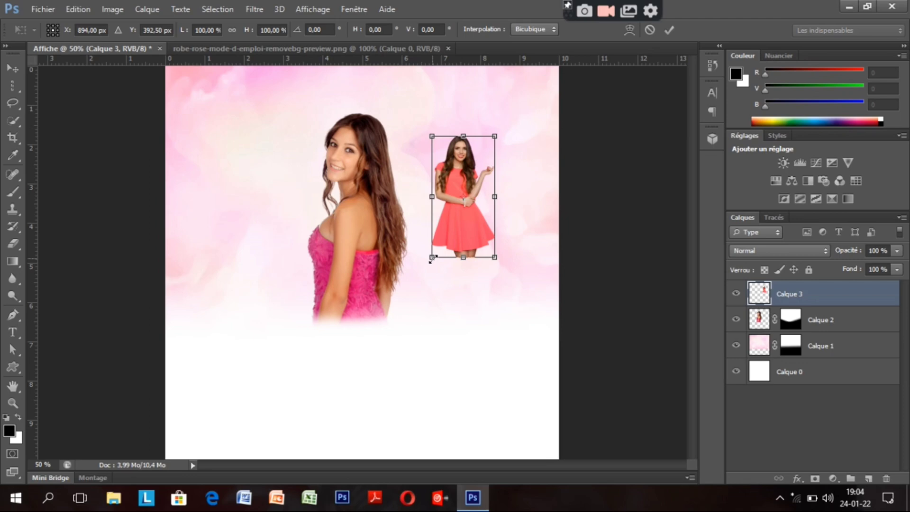
drag(432, 259, 373, 386)
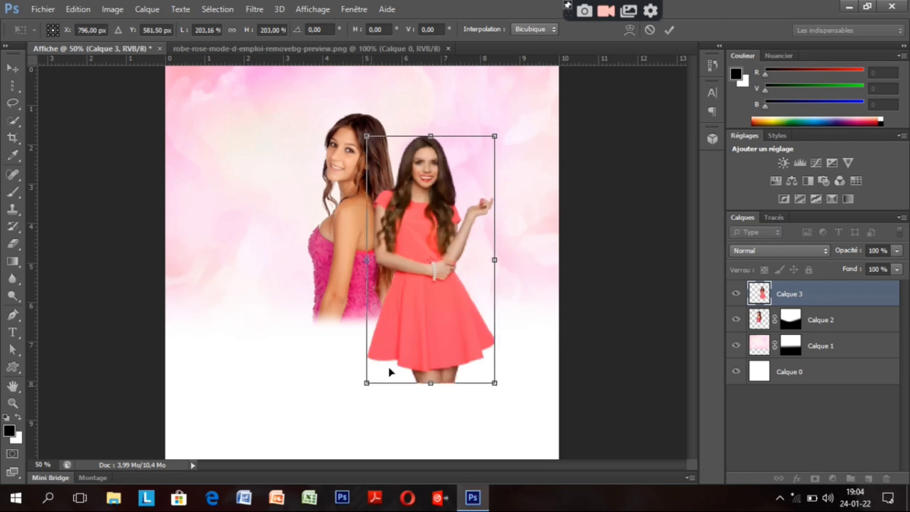
click(671, 36)
drag(411, 284, 235, 253)
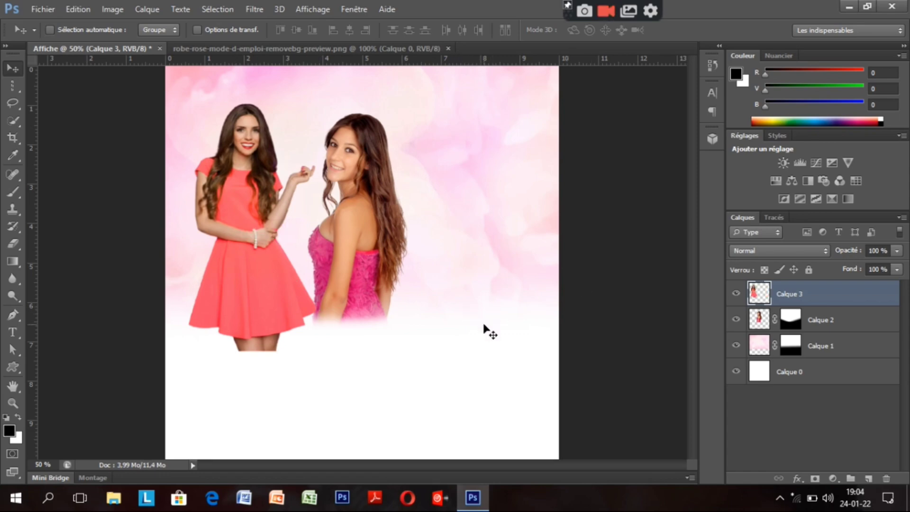
click(814, 479)
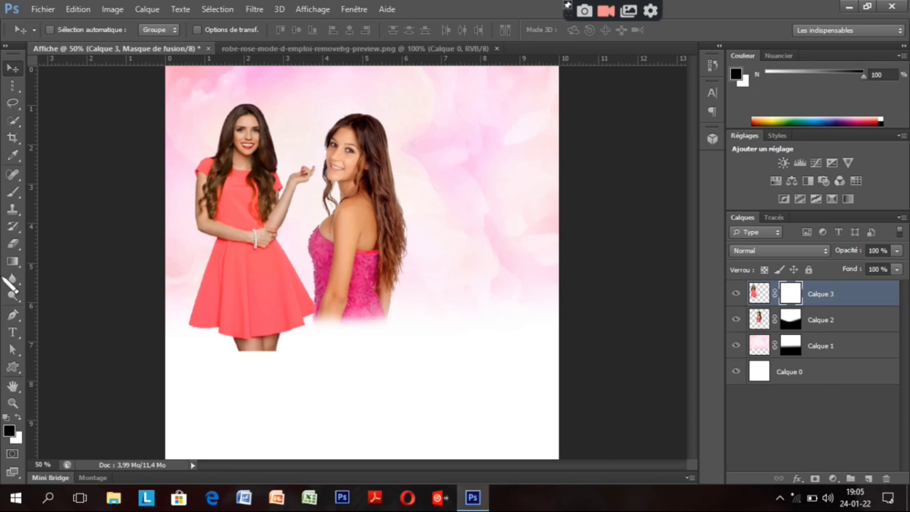
Step: Fade the red-dress woman's legs and hem into white with an upward gradient on Calque 3's mask
click(12, 263)
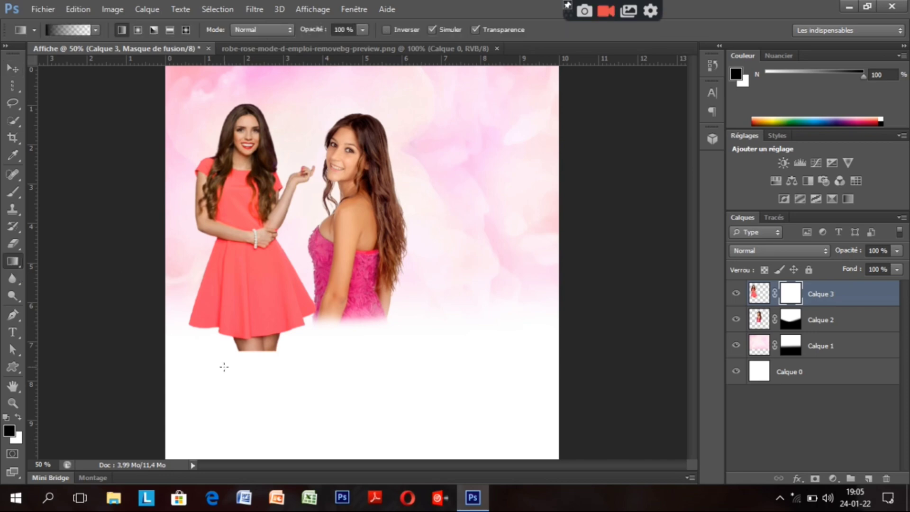
drag(243, 376, 239, 272)
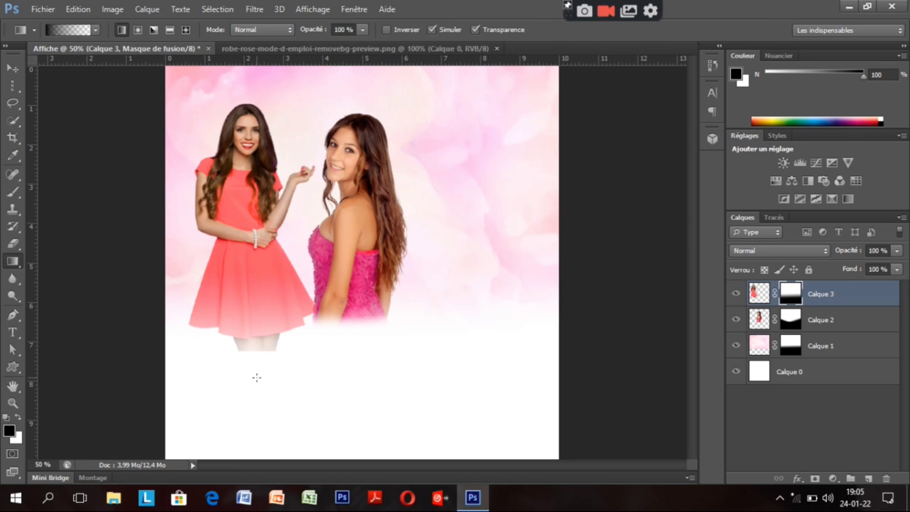
drag(256, 373, 248, 282)
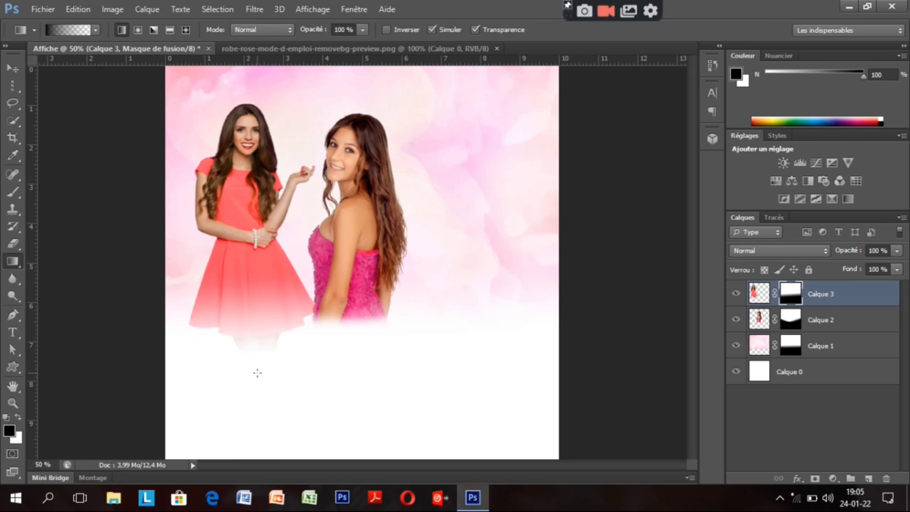
drag(258, 373, 252, 304)
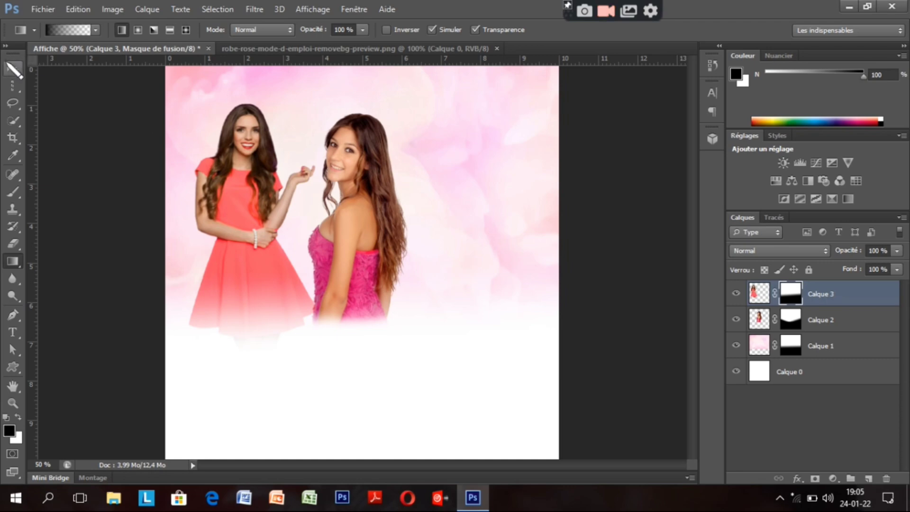
click(13, 69)
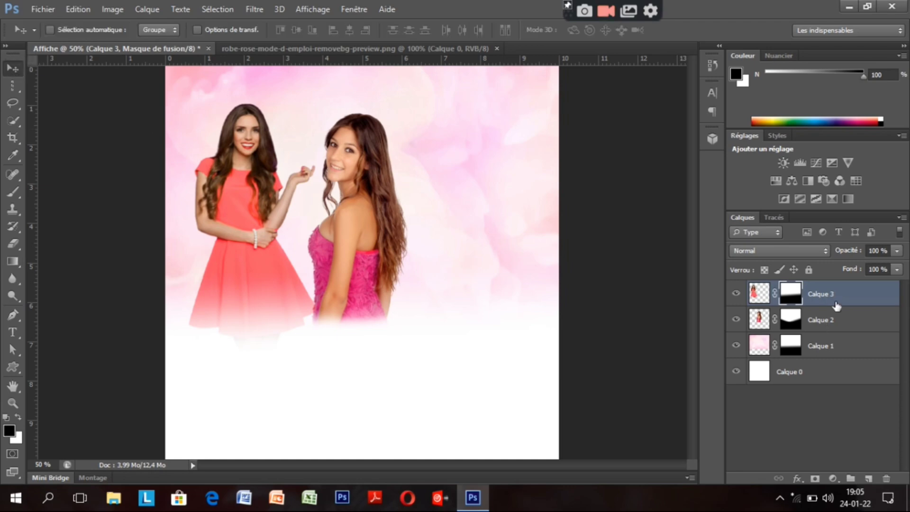
Step: Nudge the pink-dress girl two steps right and move the red-dress woman up and right
click(835, 325)
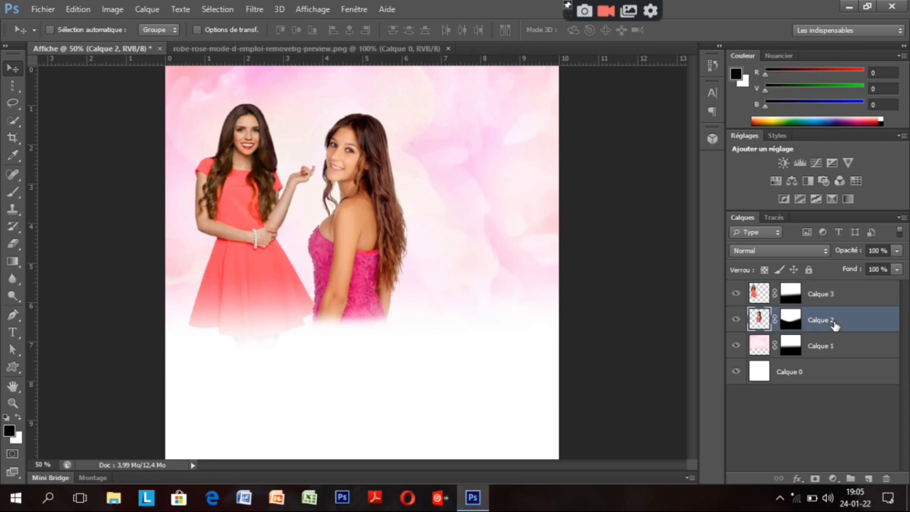
key(Right)
key(Right)
key(Right)
key(Right)
key(Right)
key(Right)
key(Right)
key(Right)
key(Right)
key(Right)
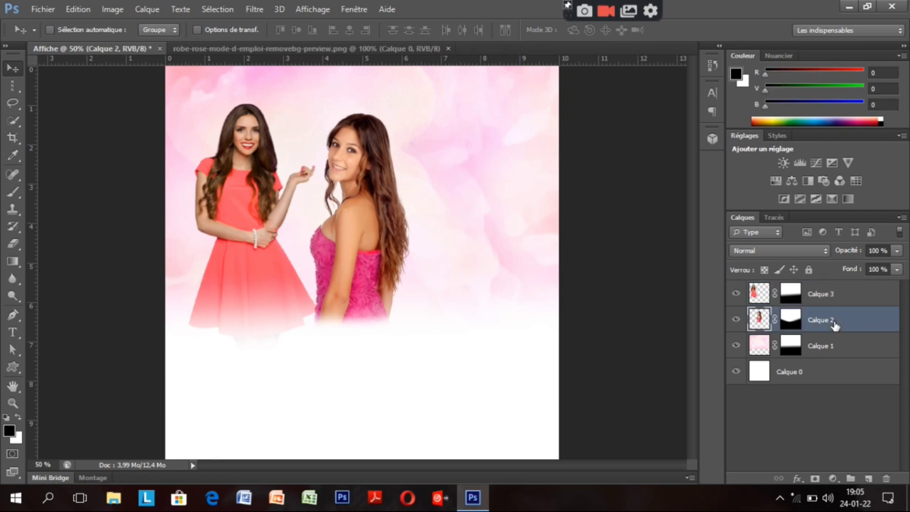
key(Right)
key(Right)
key(Right)
key(Right)
key(Right)
key(Right)
key(Right)
key(Right)
key(Right)
key(Right)
key(Right)
key(Right)
key(Right)
key(Right)
key(Right)
key(Right)
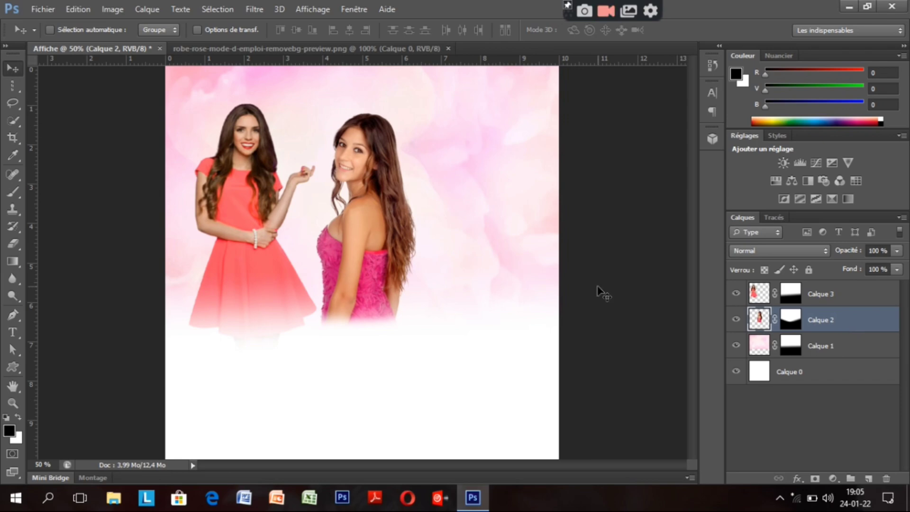
click(853, 302)
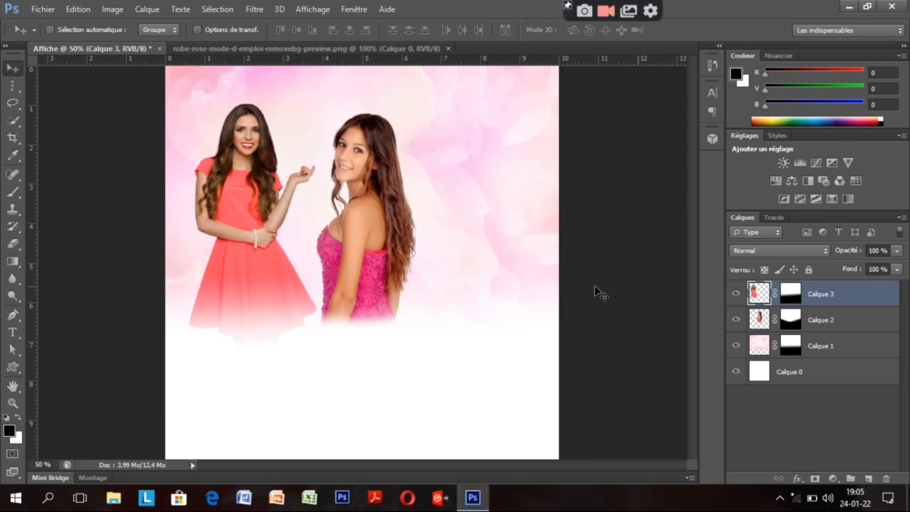
drag(242, 211, 266, 206)
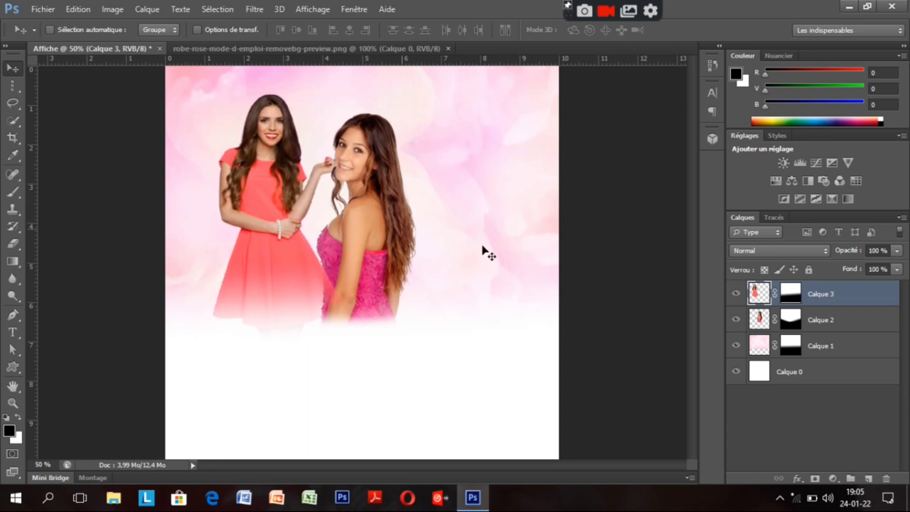
Step: Stack Calque 2 above Calque 3, fine-tune the pink girl, and shift the red-dress woman slightly left
click(848, 319)
drag(848, 319, 846, 294)
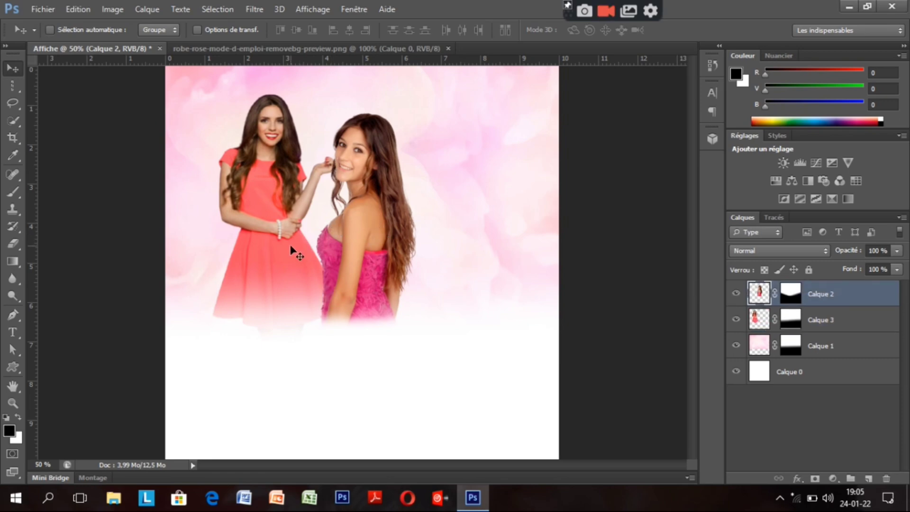
mouse_move(291, 247)
mouse_down()
mouse_move(298, 258)
mouse_move(290, 250)
mouse_up()
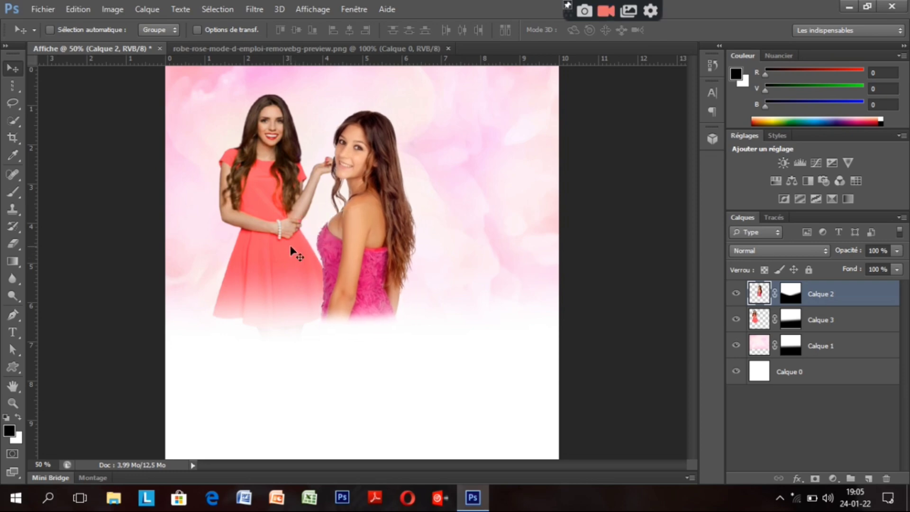
click(836, 321)
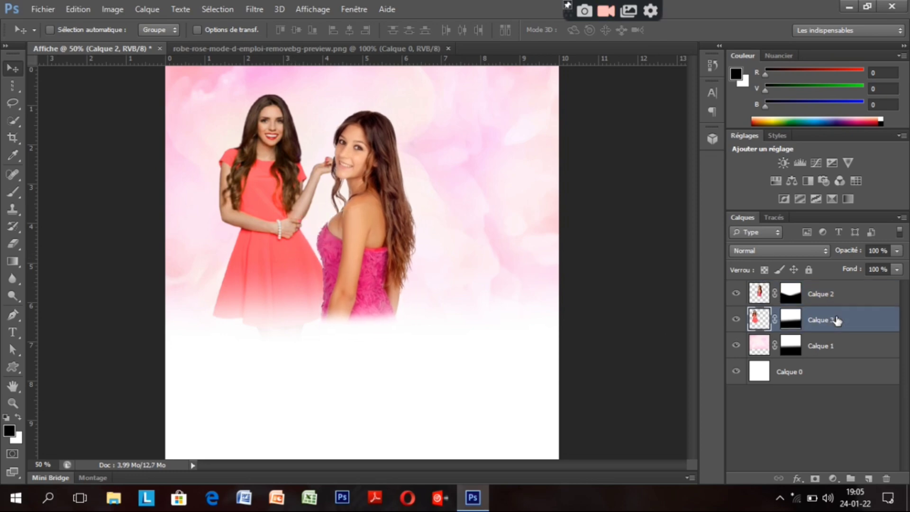
drag(290, 260, 278, 258)
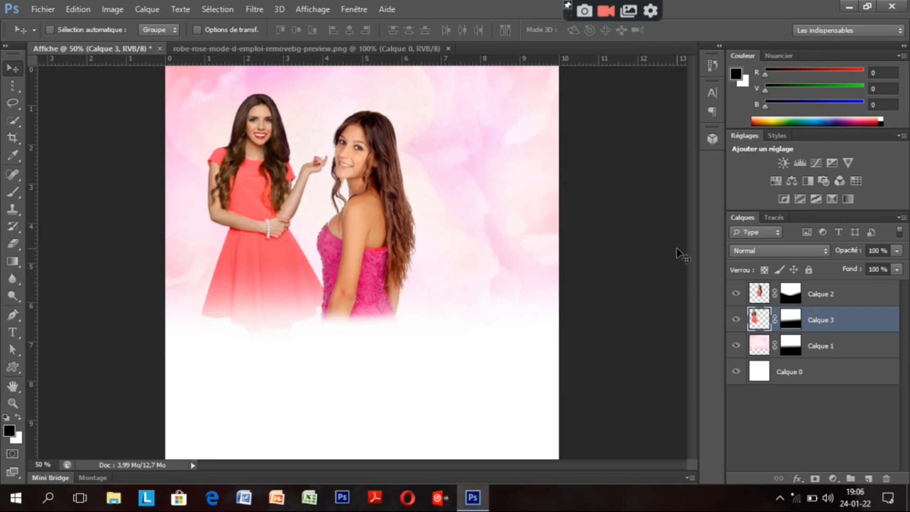
click(897, 250)
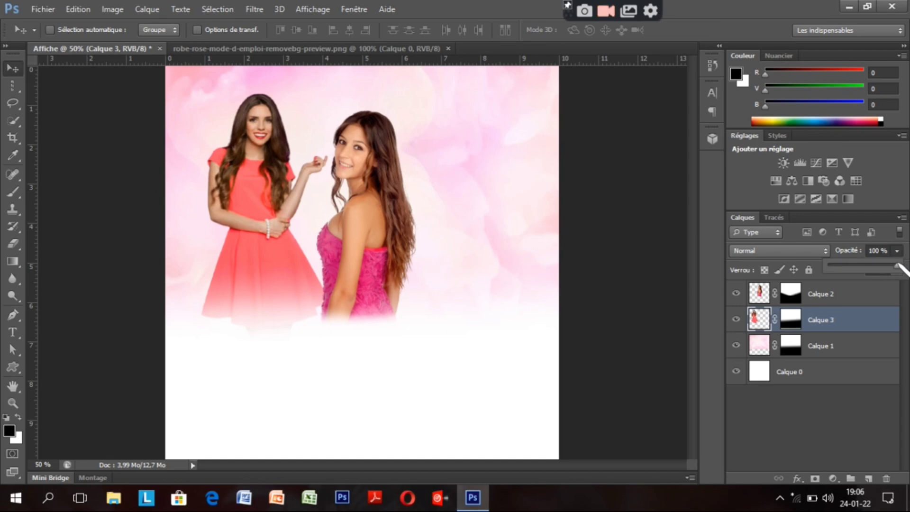
Step: Lower Calque 3's opacity through 65 % and 51 % down to 49 %
drag(898, 265, 868, 267)
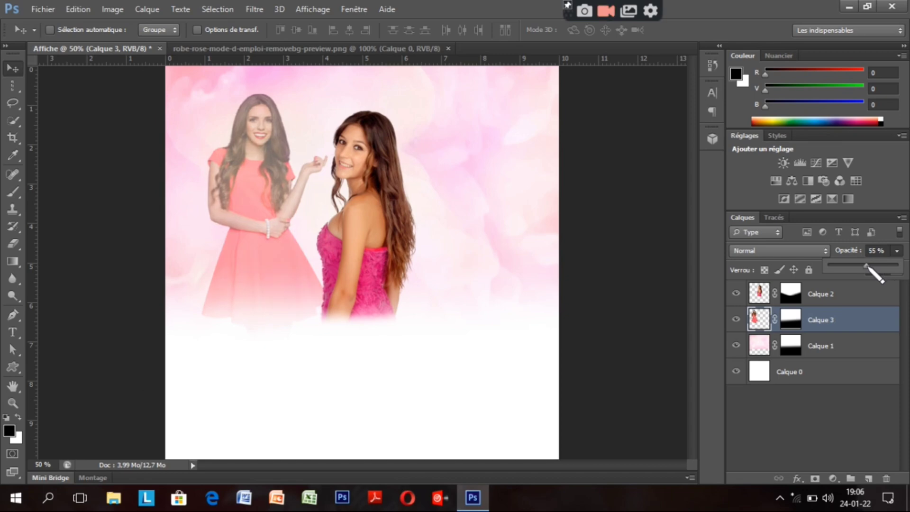
drag(866, 266, 863, 265)
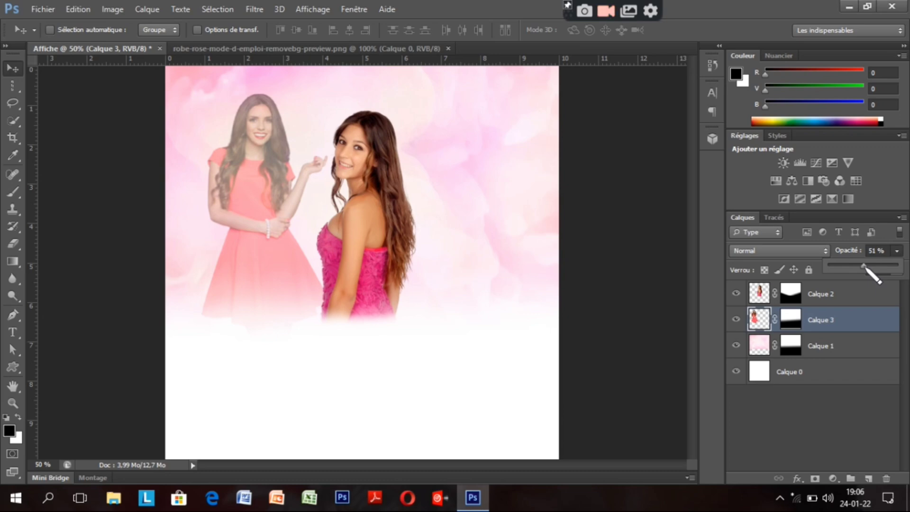
drag(864, 266, 862, 265)
key(ctrl+minus)
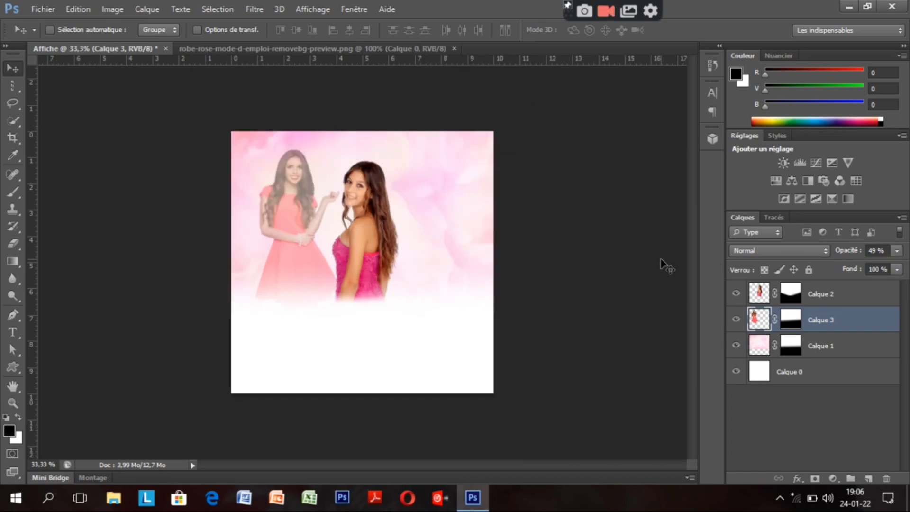
key(ctrl+plus)
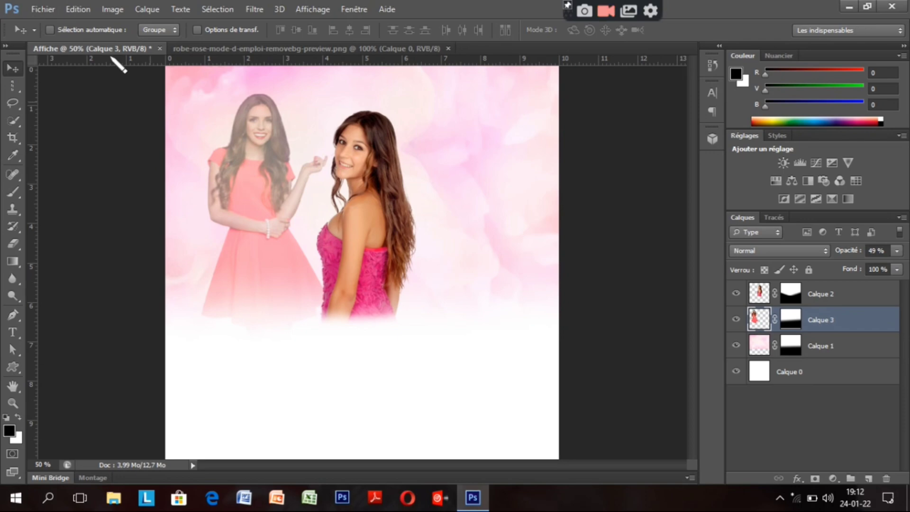
Step: Apply Image > Réglages > Noir et blanc to Calque 3 with Rouges at 40 %
click(113, 11)
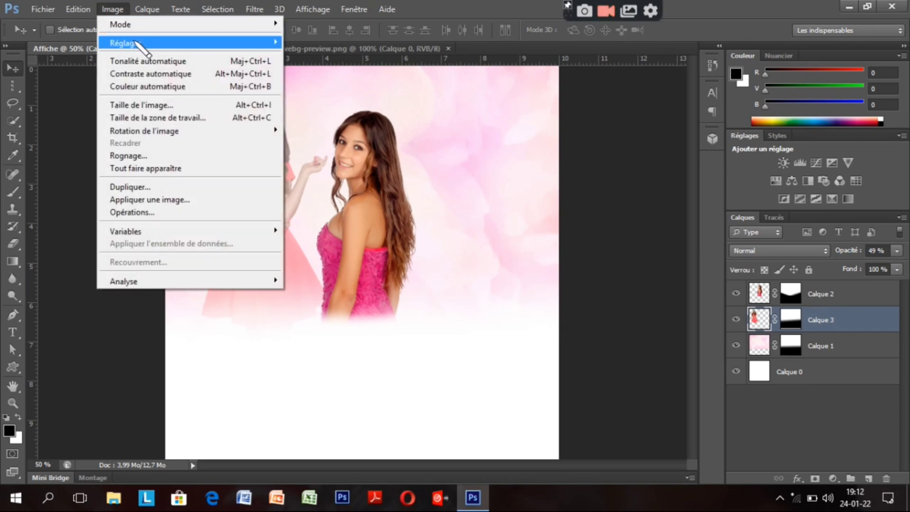
mouse_move(145, 43)
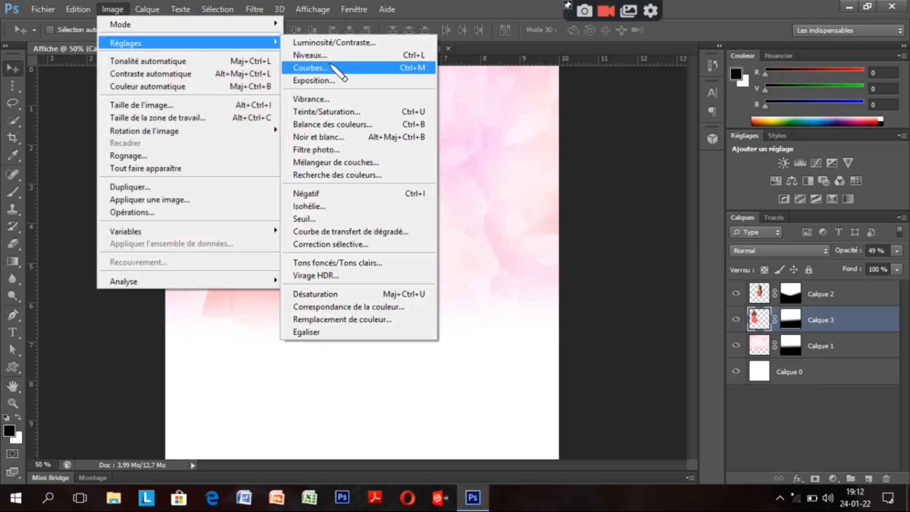
click(361, 142)
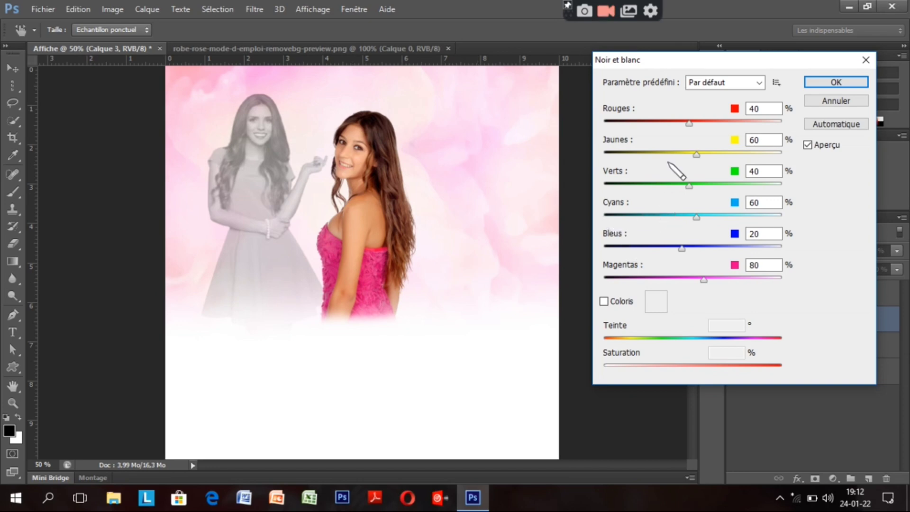
drag(690, 122, 680, 123)
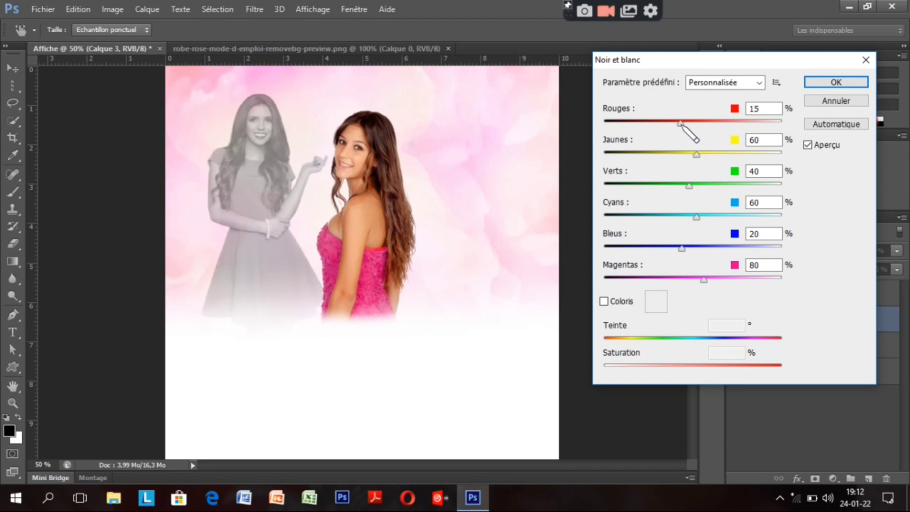
drag(681, 123, 690, 125)
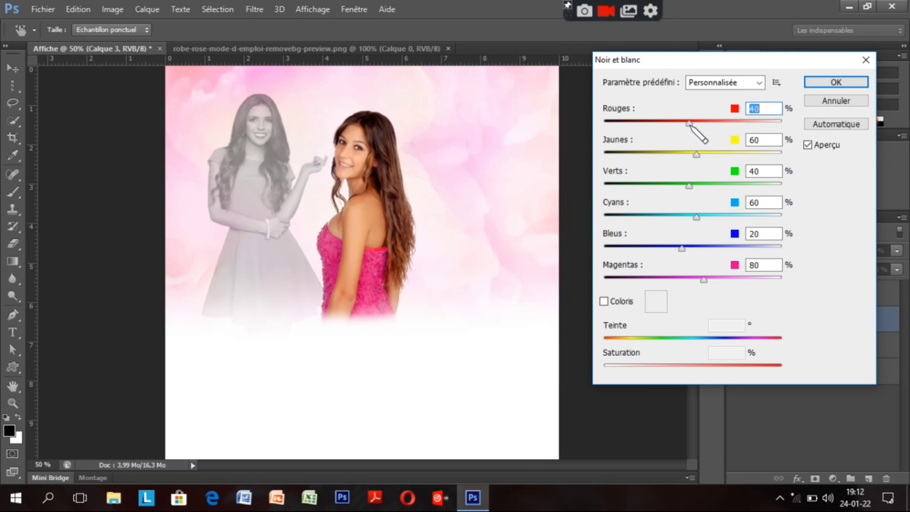
click(835, 85)
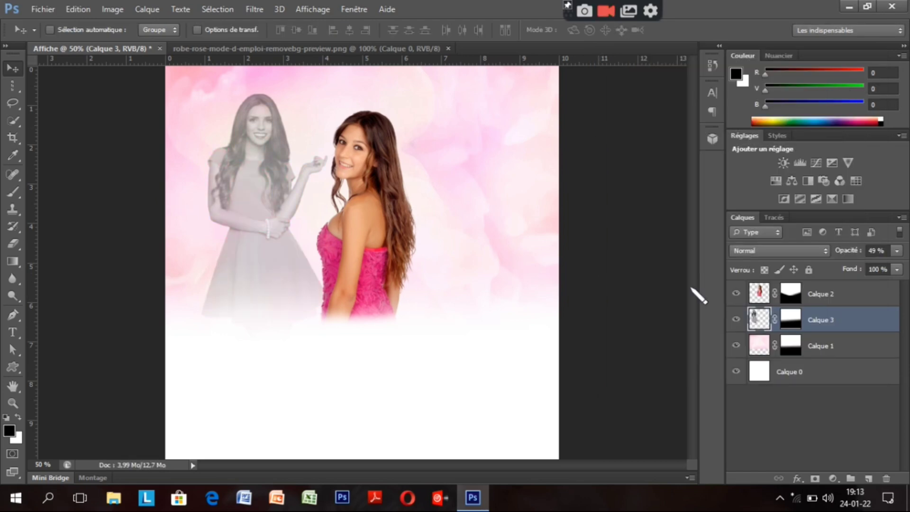
Step: Nudge the grey woman one step right and two steps down
key(Right)
key(Right)
key(Right)
key(Right)
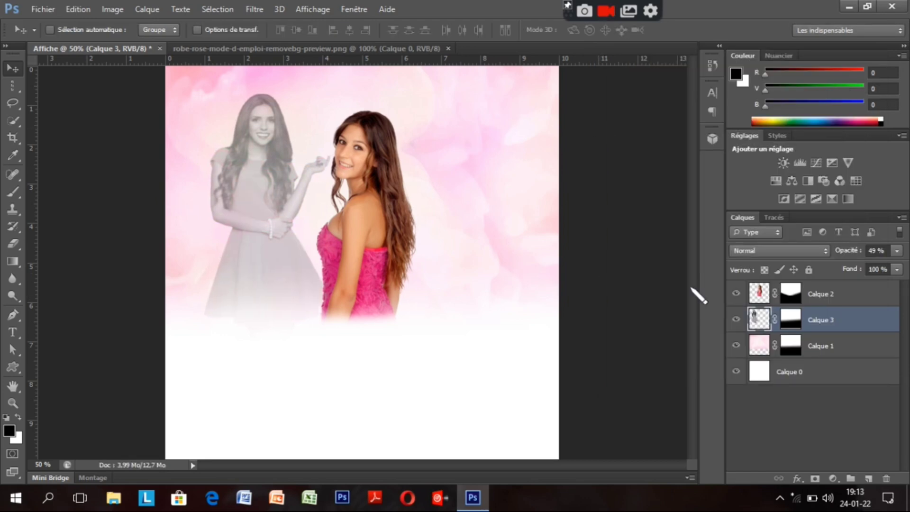
key(Down)
key(Down)
key(Down)
key(Down)
key(Down)
key(Down)
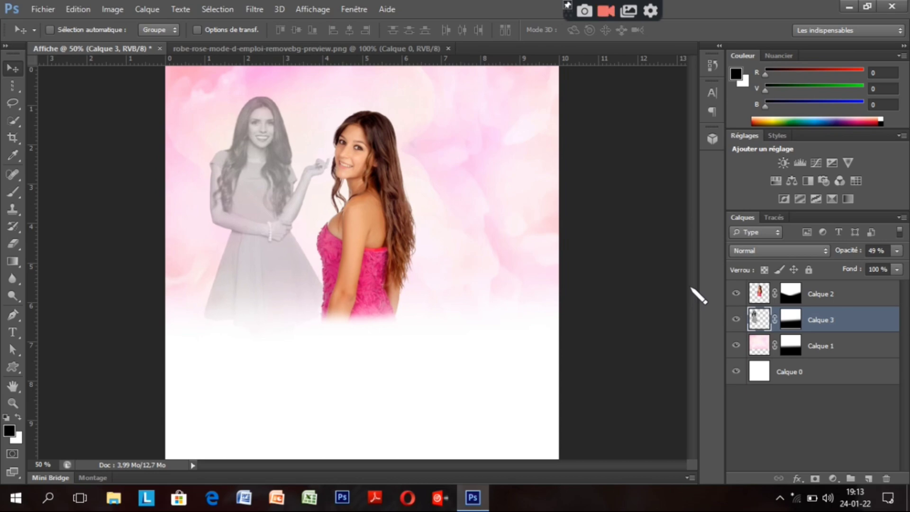
key(Down)
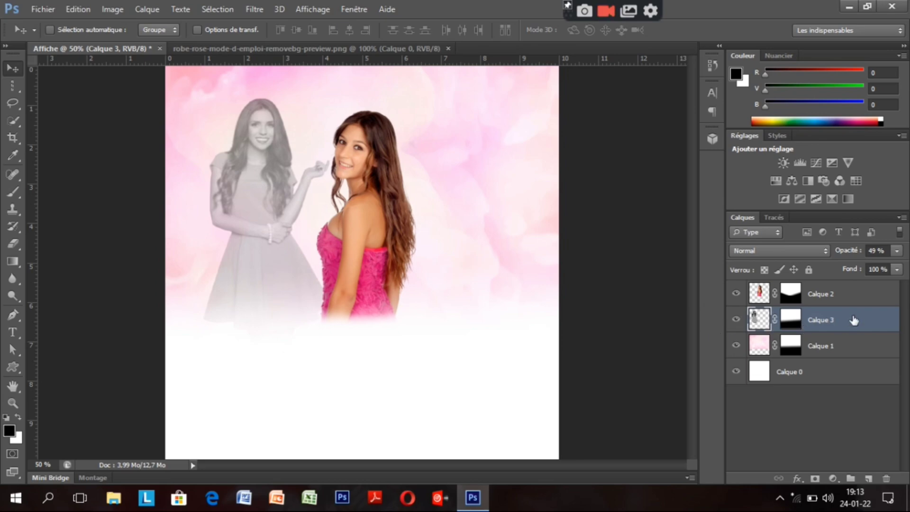
Step: Duplicate the grey woman's layer and move the copy to the poster's right side
drag(853, 321, 869, 479)
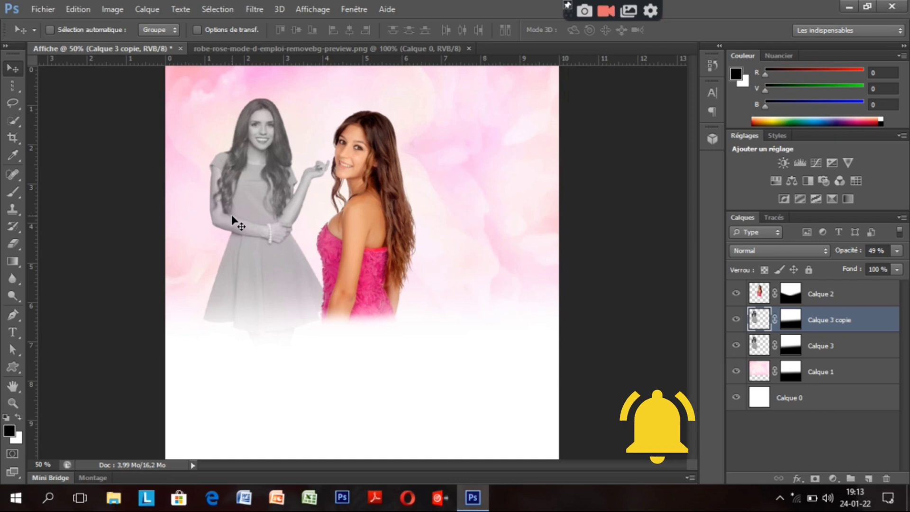
drag(232, 218, 432, 247)
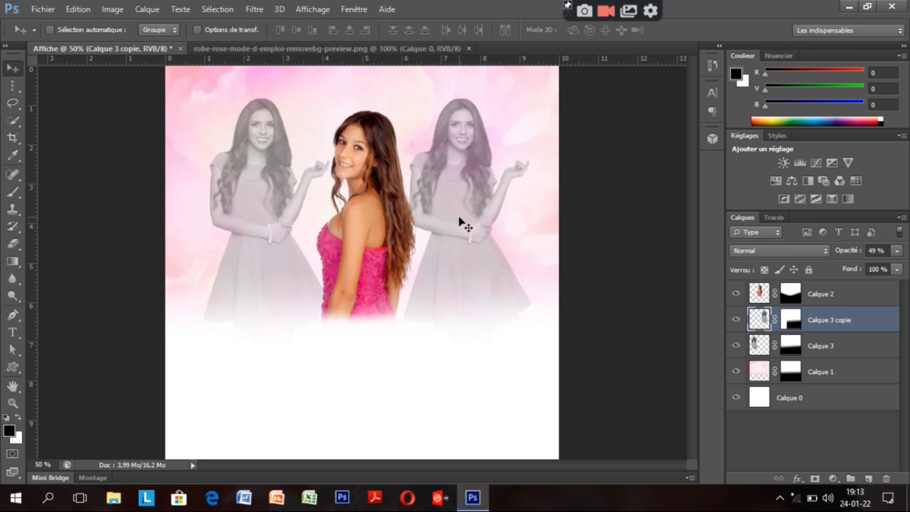
key(Right)
key(Right)
key(Right)
key(Right)
key(Right)
key(Right)
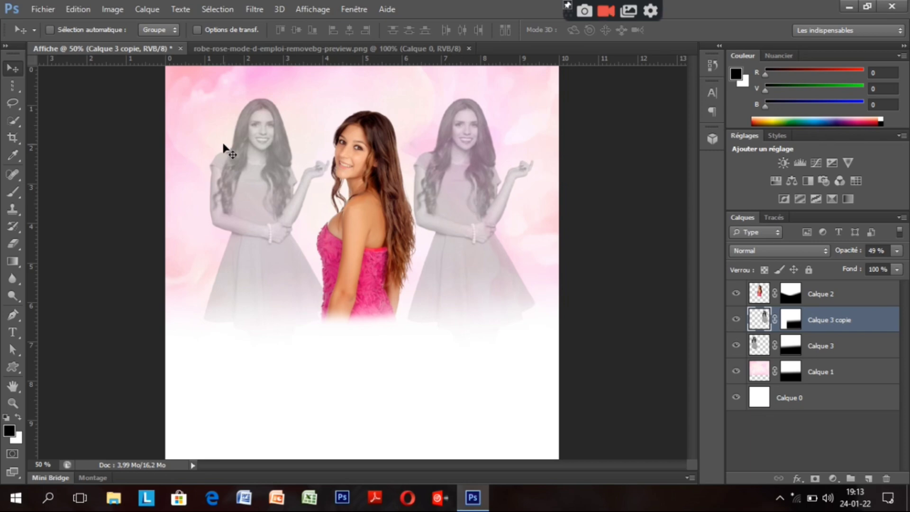
Step: Flip the right grey copy horizontally and shift it slightly left
click(78, 10)
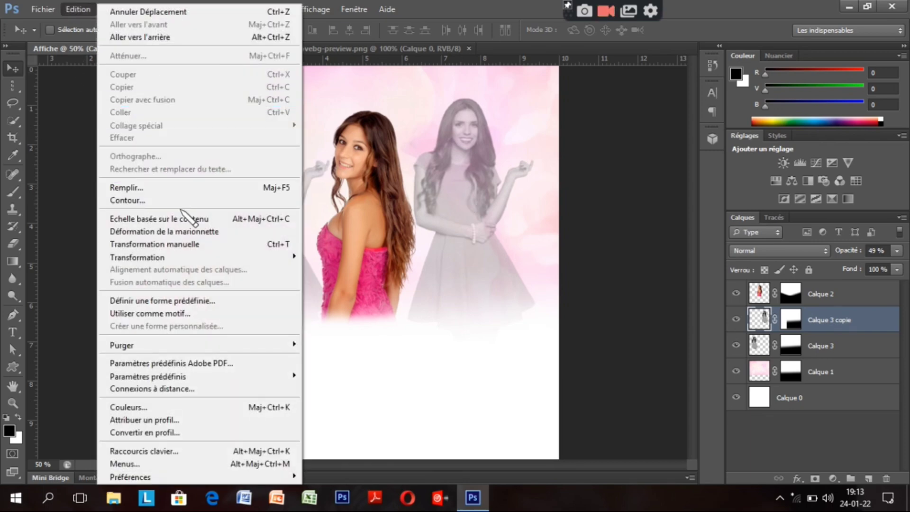
mouse_move(189, 257)
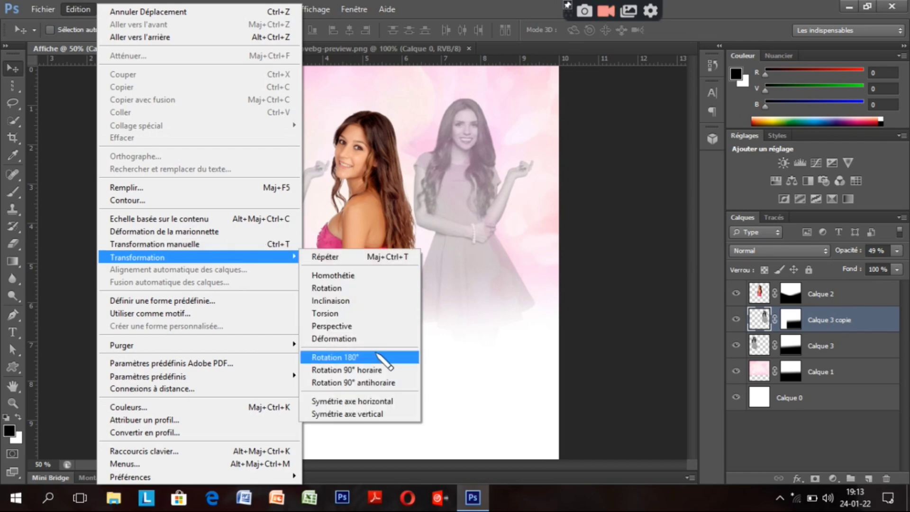
click(378, 401)
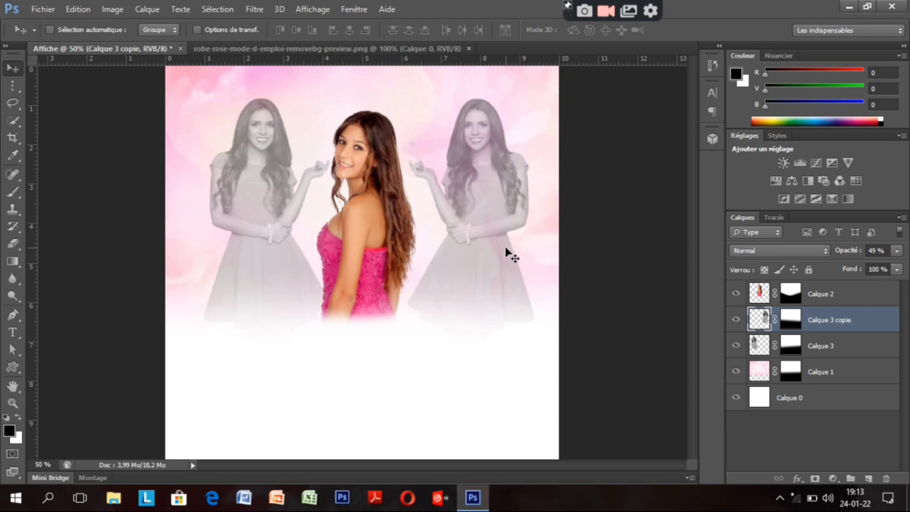
key(Left)
key(Left)
key(Left)
key(Left)
key(Left)
key(Left)
key(Left)
key(Left)
key(Left)
key(Left)
key(Left)
key(Left)
key(Left)
key(Left)
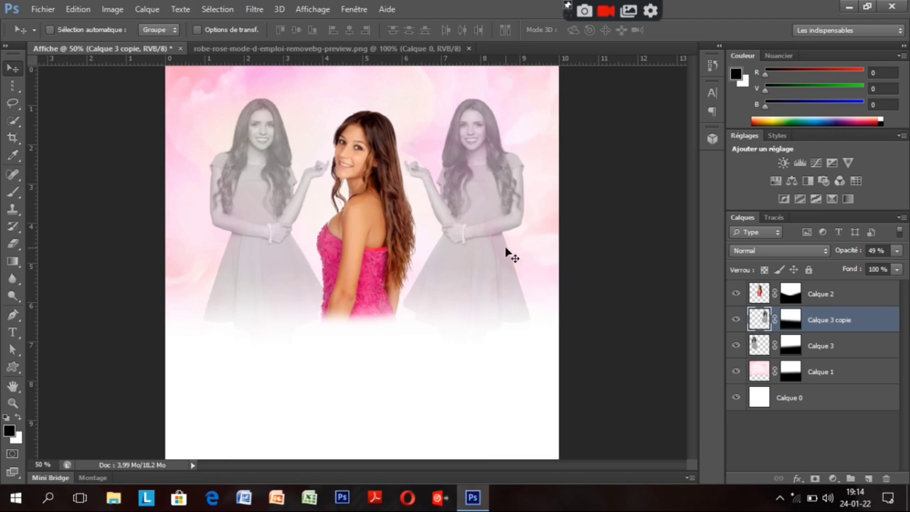
key(ctrl+minus)
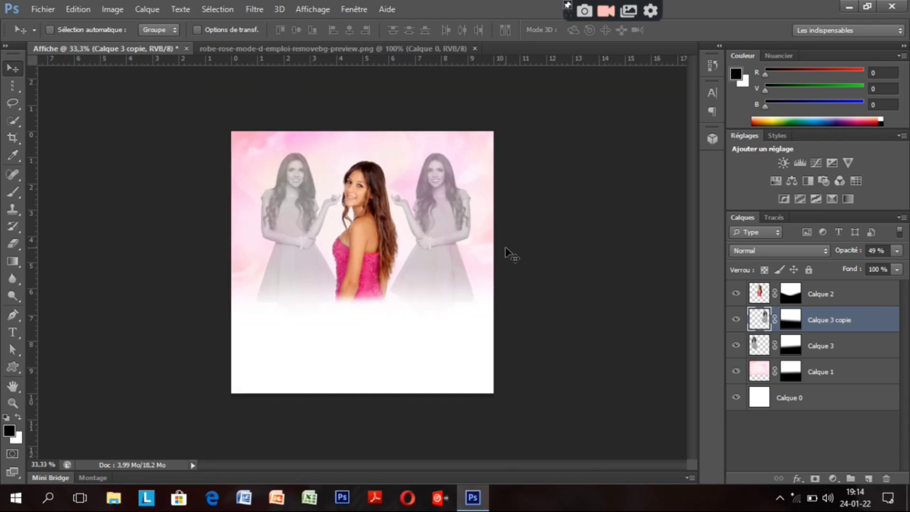
key(ctrl+plus)
key(ctrl+plus)
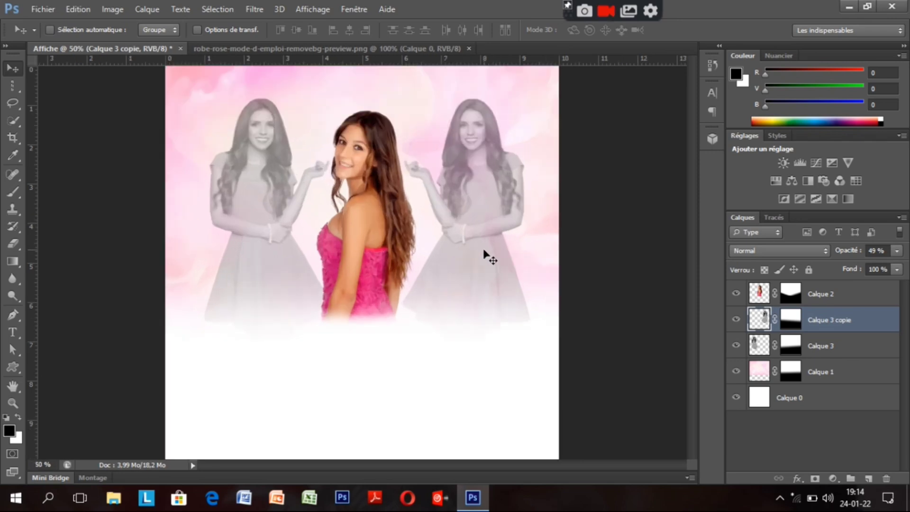
drag(482, 254, 451, 261)
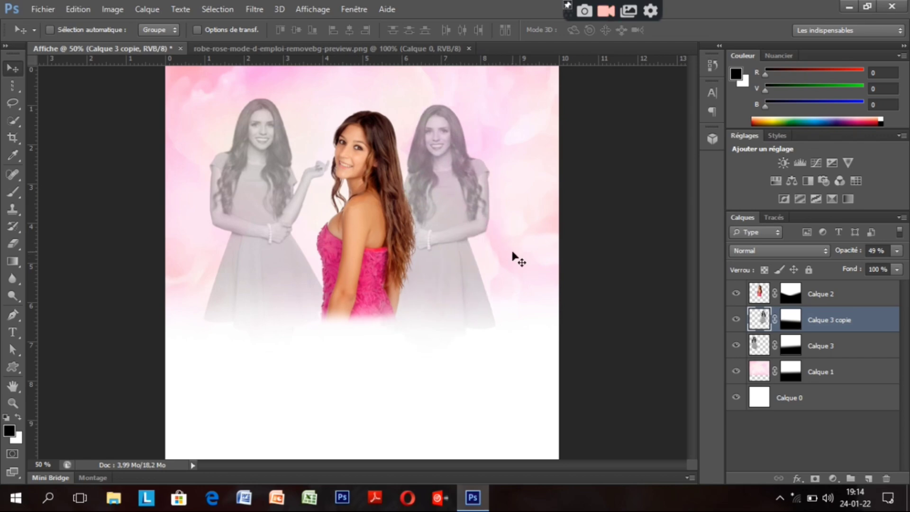
Step: Nudge the left grey woman on Calque 3 toward the centre
click(836, 347)
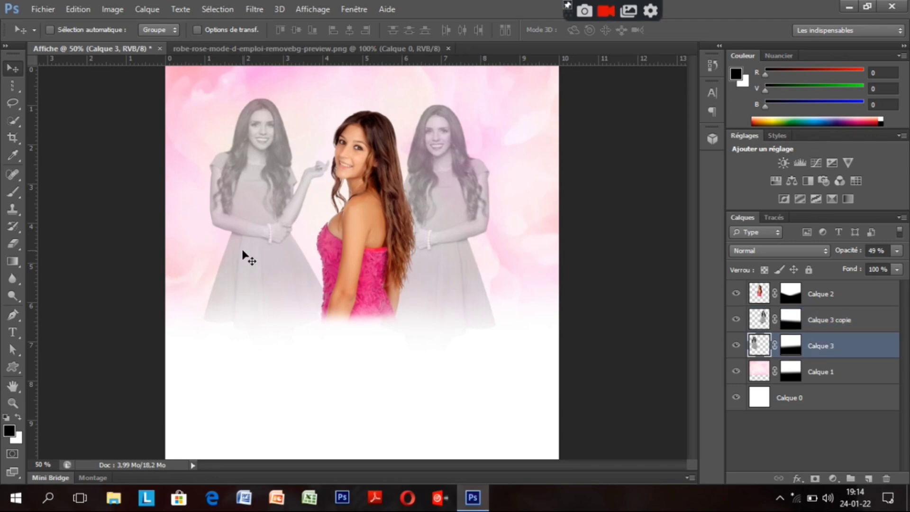
drag(245, 256, 270, 255)
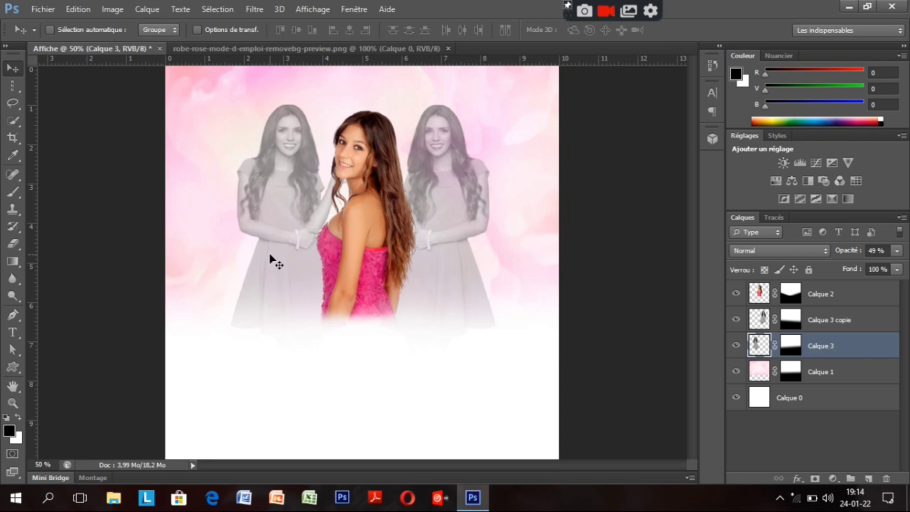
key(ctrl+minus)
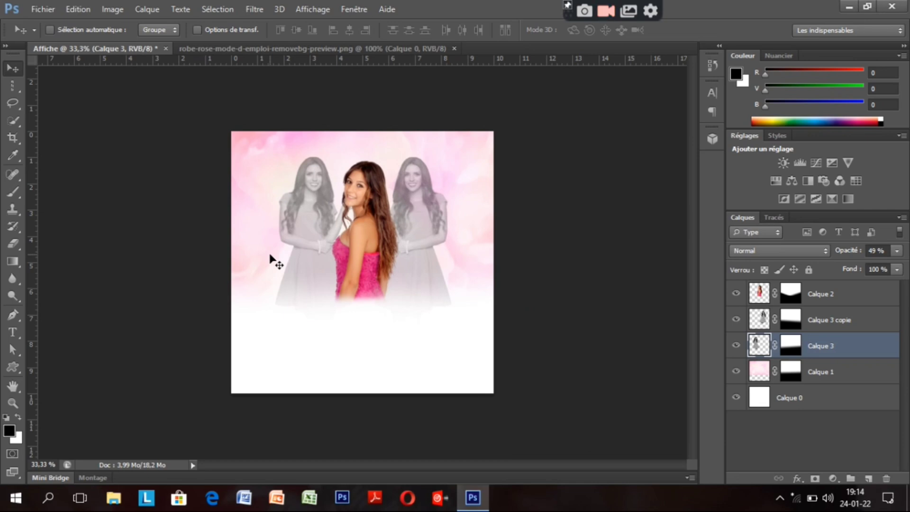
key(ctrl+plus)
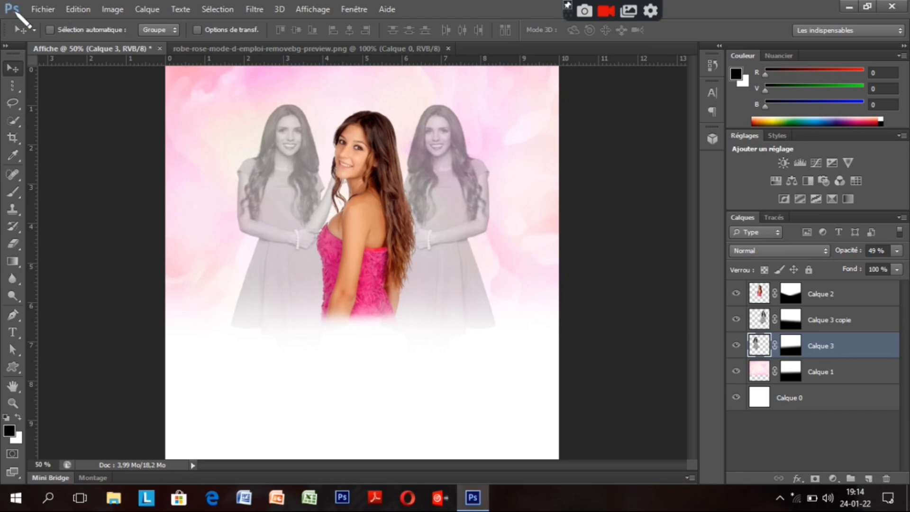
Step: Open the gold transparent balloons PNG and drag it into the Affiche poster as Calque 4
click(42, 10)
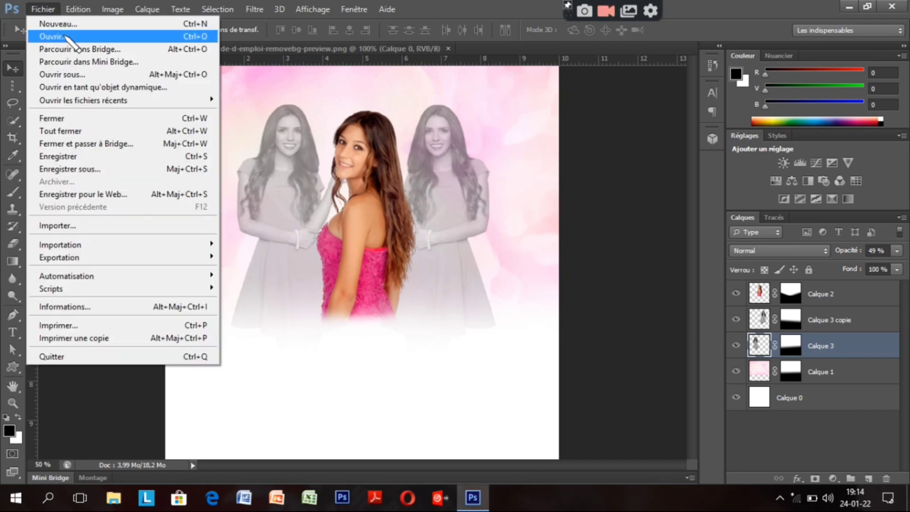
click(65, 36)
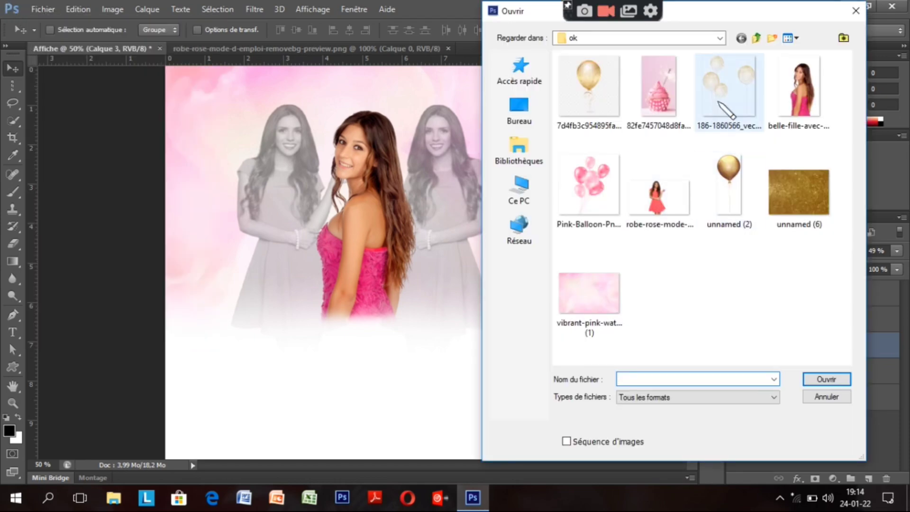
click(726, 113)
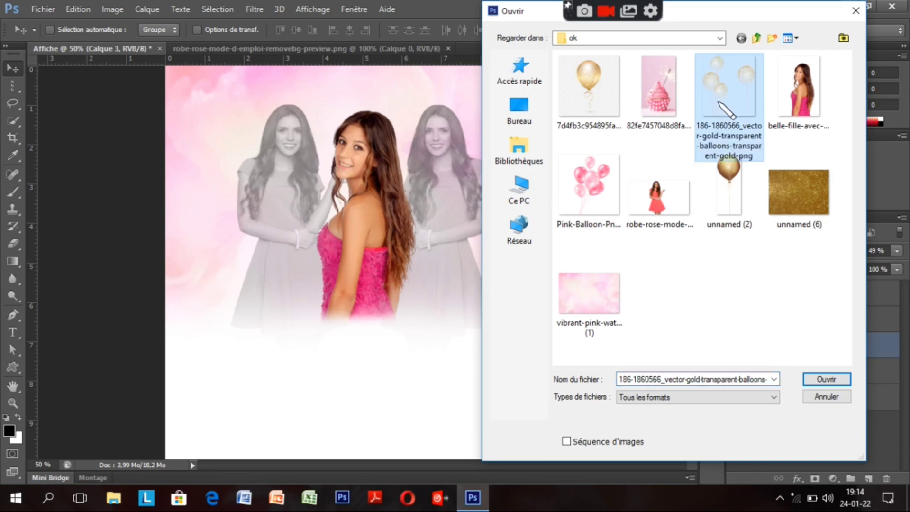
click(836, 382)
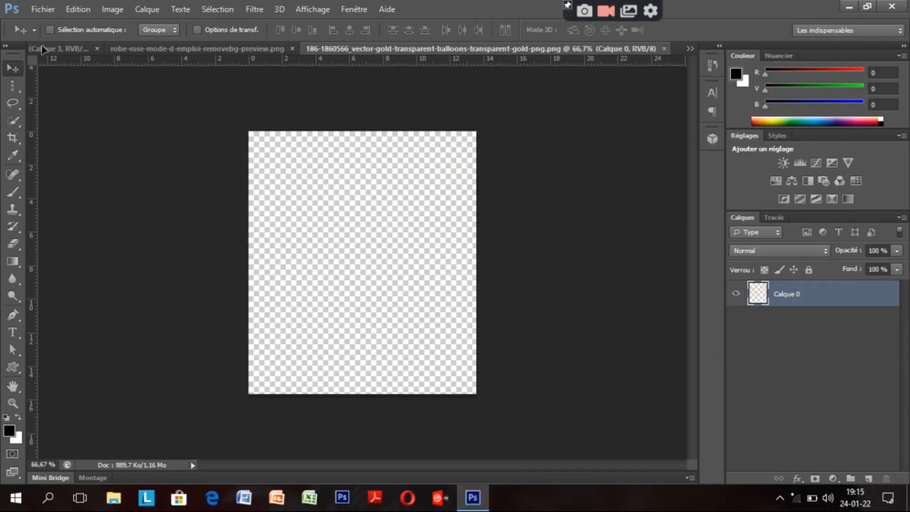
drag(41, 49, 349, 166)
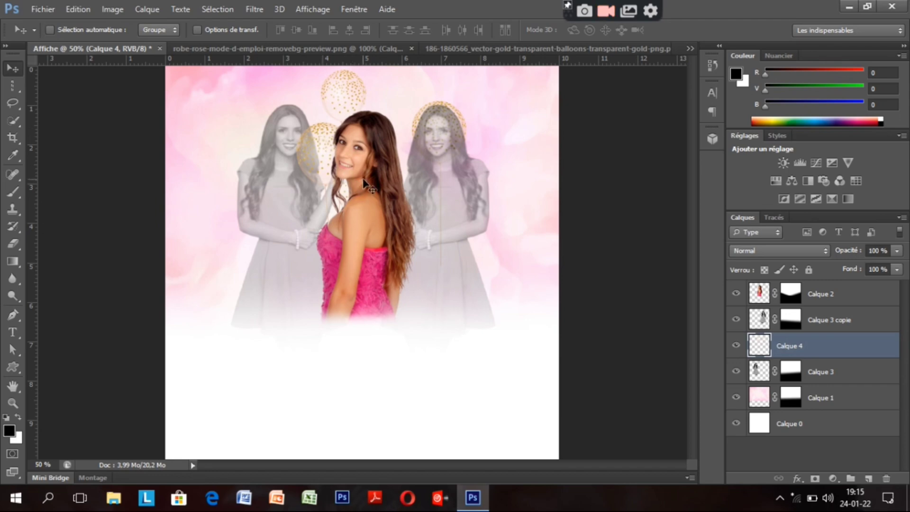
Step: Free-transform the gold balloons to about 217 × 200 %, reposition them, and commit
key(ctrl+minus)
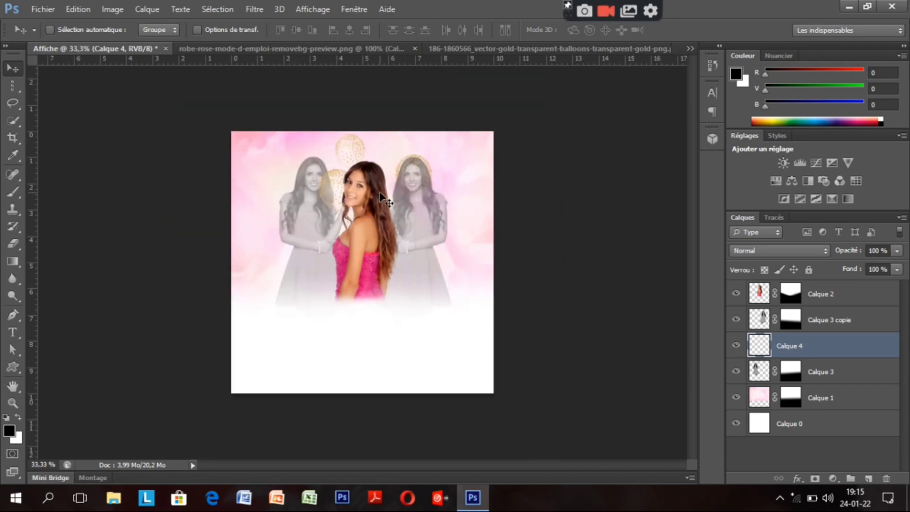
key(ctrl+t)
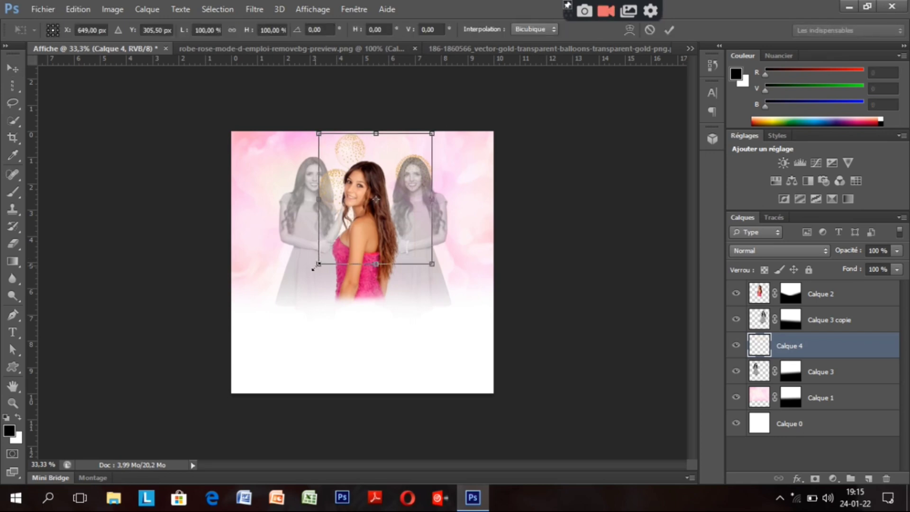
drag(313, 268, 218, 368)
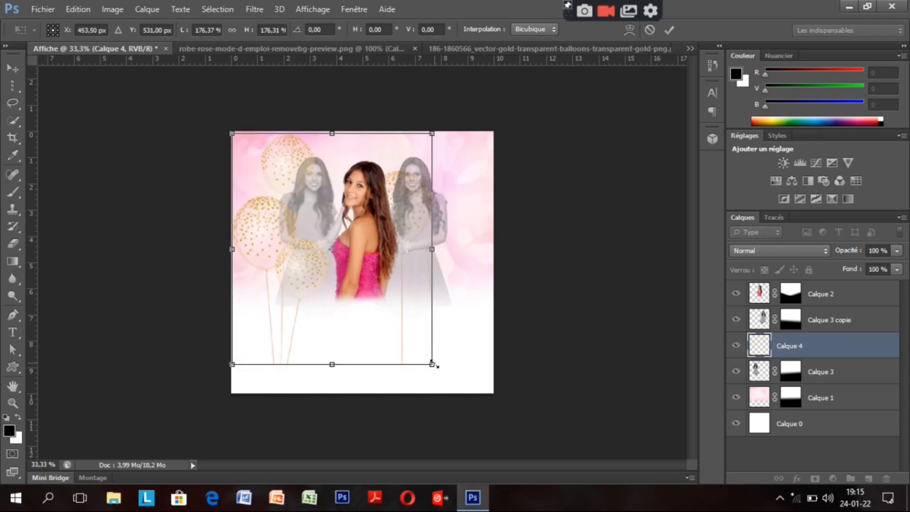
drag(432, 364, 463, 392)
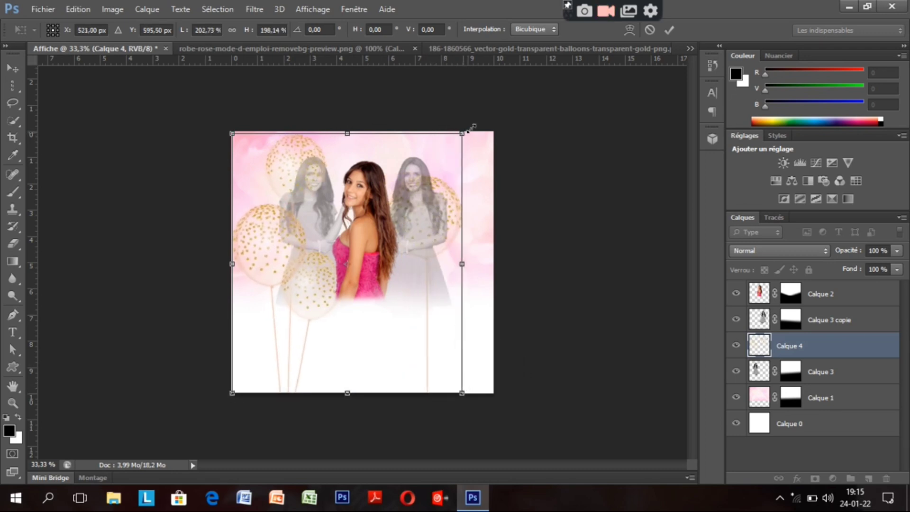
drag(472, 127, 488, 125)
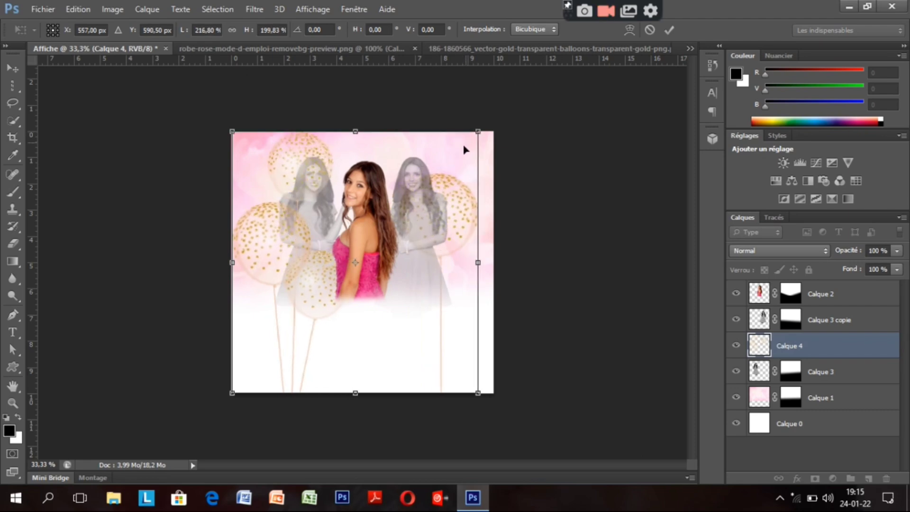
drag(425, 212, 398, 235)
key(ctrl+minus)
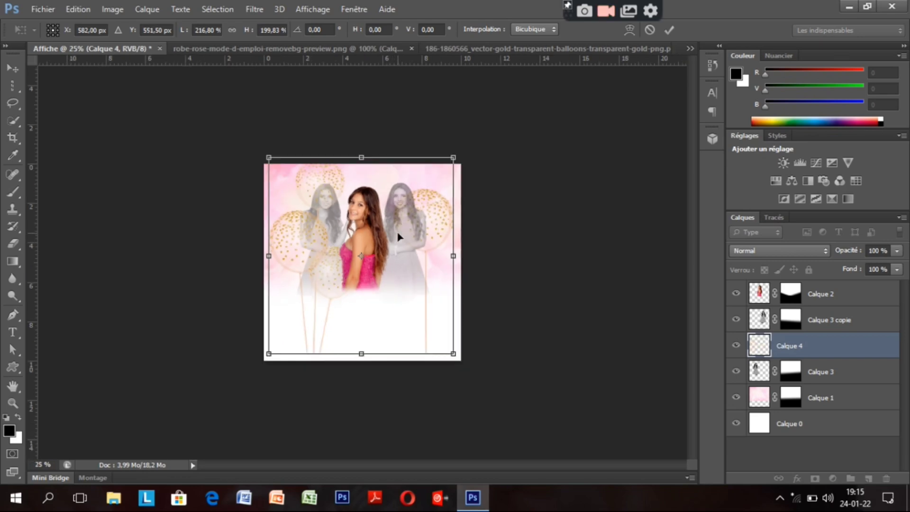
key(ctrl+plus)
key(ctrl+plus)
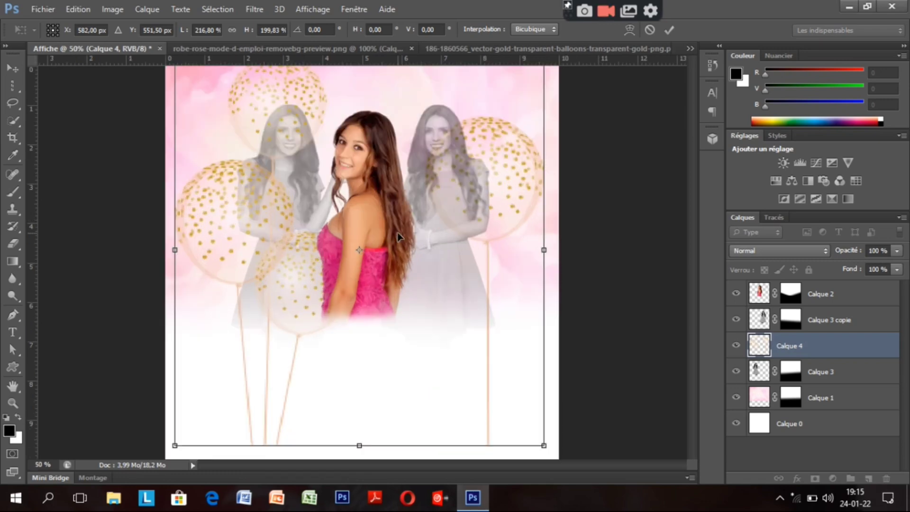
click(670, 31)
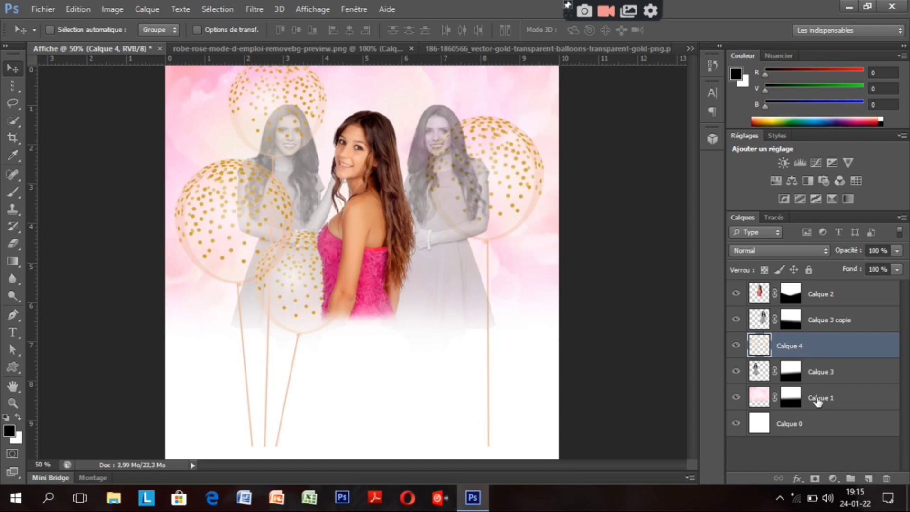
Step: Add a layer mask to Calque 4 and pick a soft 93 px brush
click(813, 479)
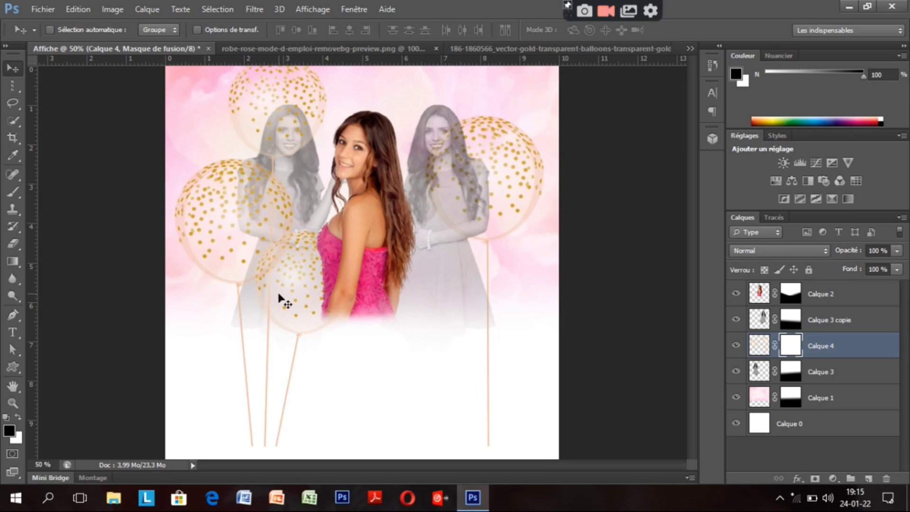
click(13, 192)
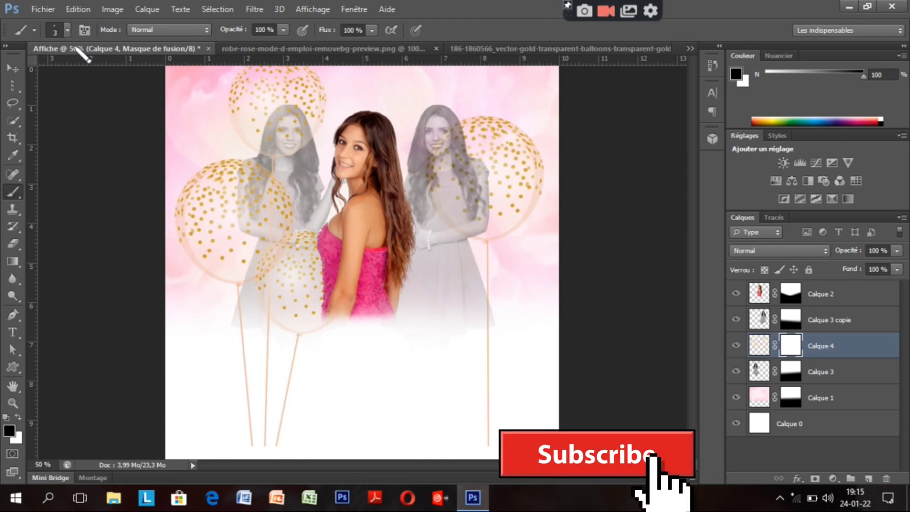
click(68, 29)
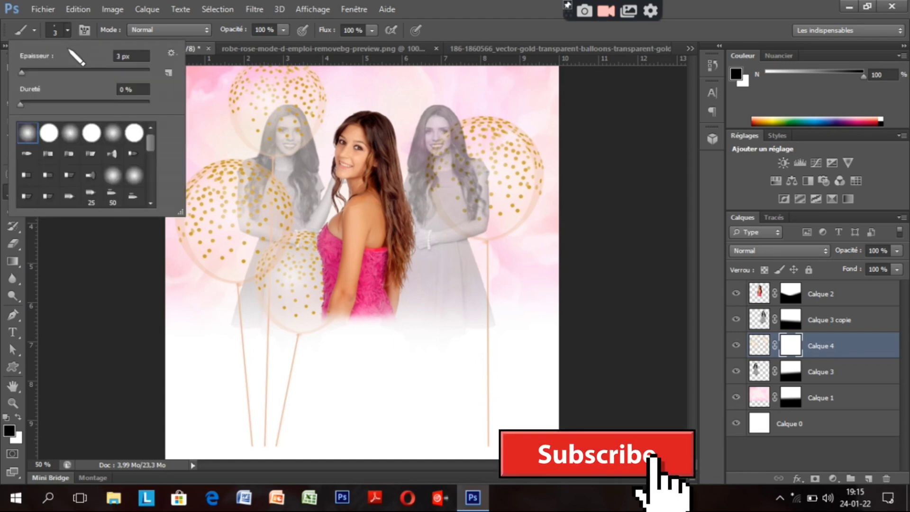
drag(22, 73, 81, 87)
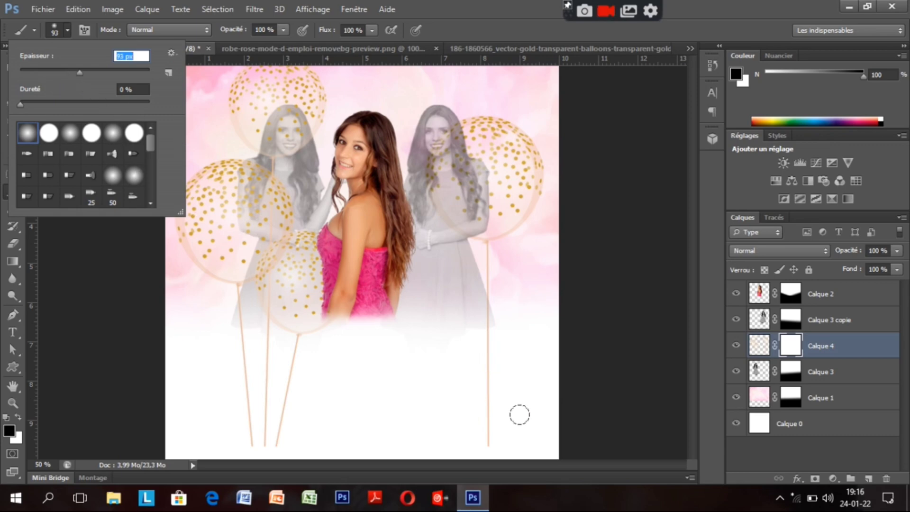
Step: Paint black on the mask over the balloon strings in the white lower area
mouse_move(498, 448)
mouse_down()
mouse_move(486, 405)
mouse_move(484, 311)
mouse_up()
mouse_move(261, 444)
mouse_down()
mouse_move(296, 348)
mouse_move(264, 349)
mouse_move(253, 417)
mouse_move(238, 359)
mouse_move(245, 422)
mouse_move(263, 413)
mouse_move(256, 415)
mouse_move(266, 345)
mouse_up()
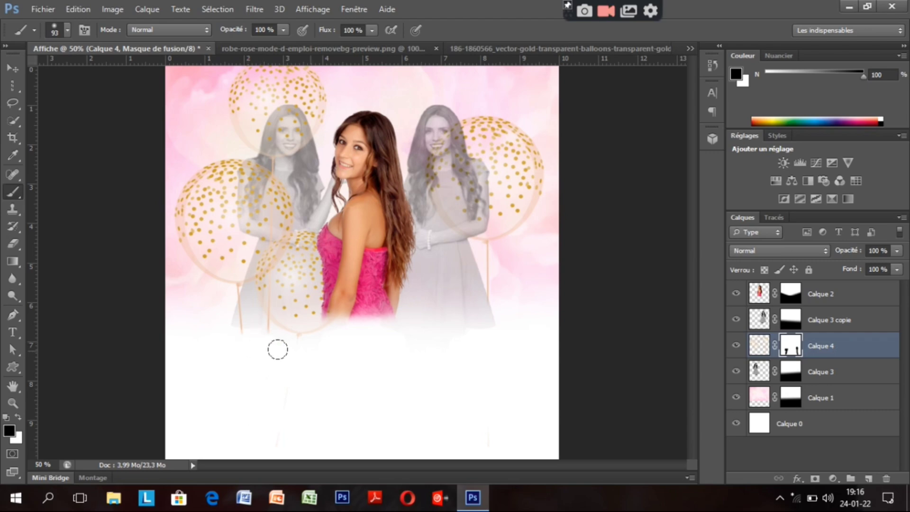
drag(276, 350, 243, 340)
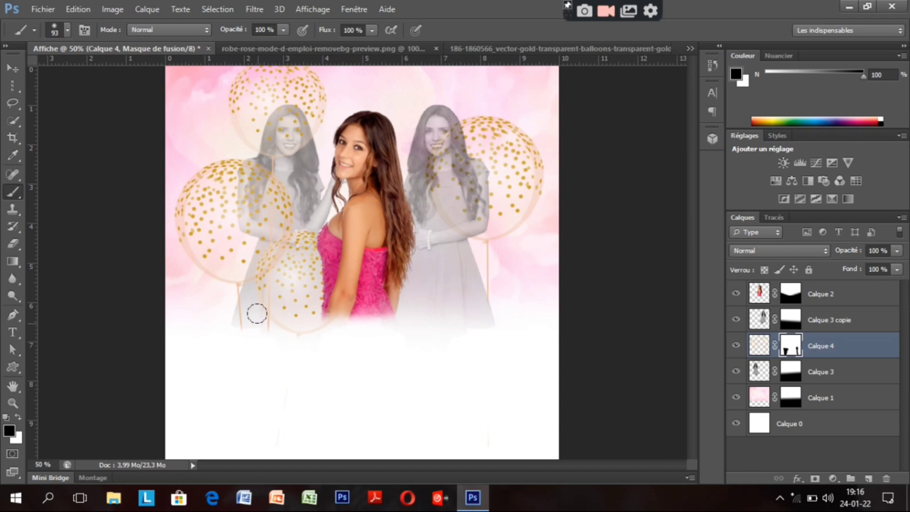
drag(257, 313, 230, 299)
drag(491, 296, 489, 252)
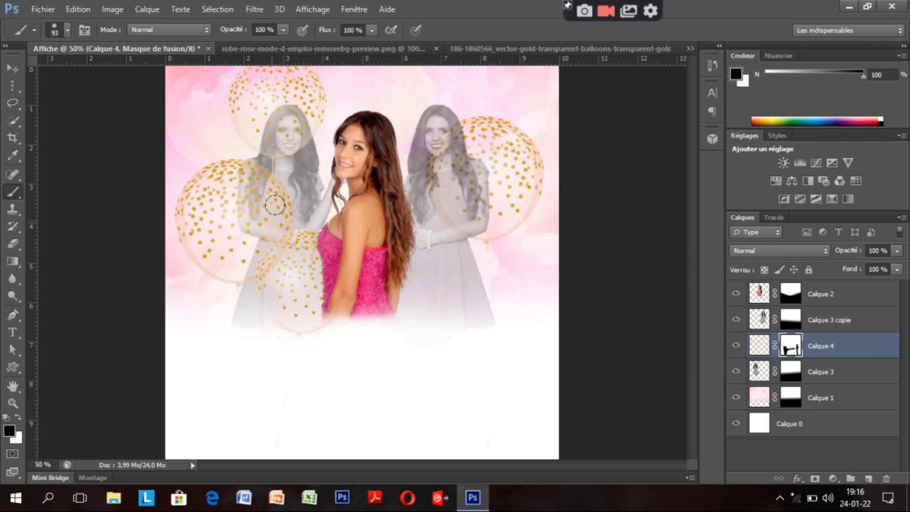
click(11, 68)
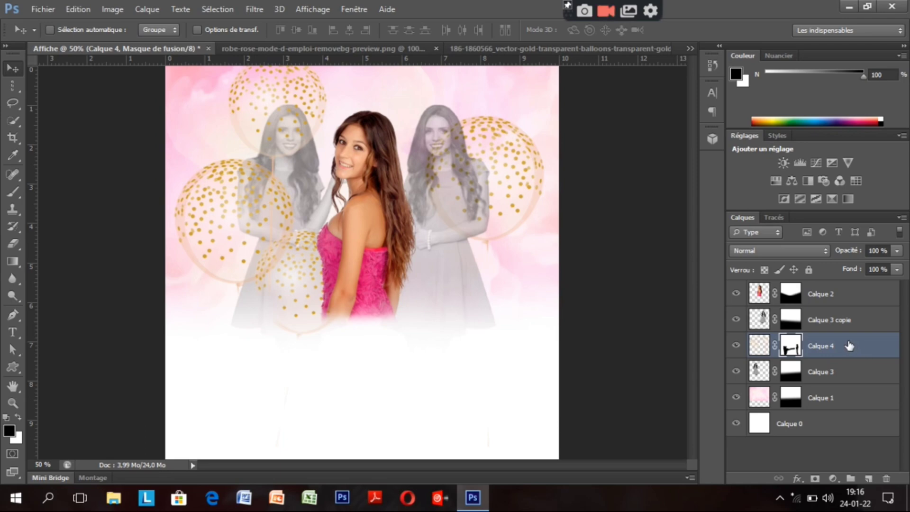
Step: Reorder Calque 4 below Calque 3 but above Calque 1, then target its mask with the Brush
key(ctrl+2)
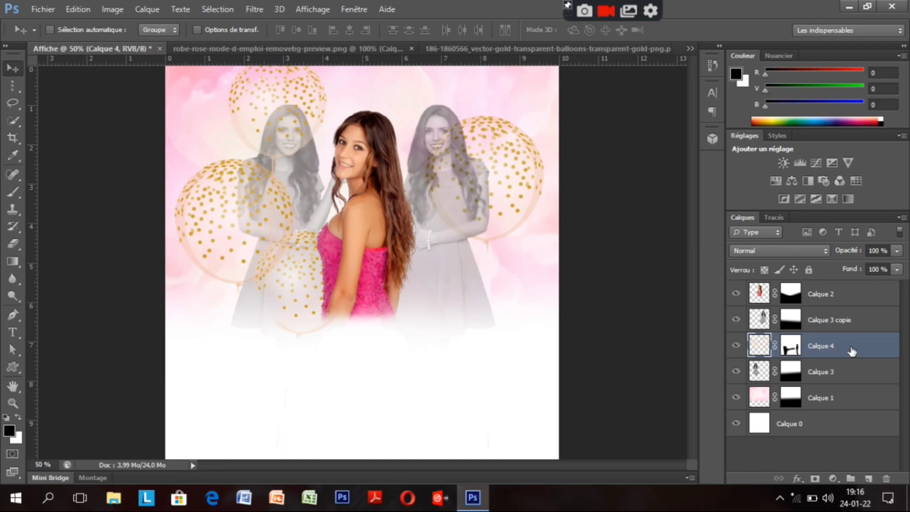
drag(852, 350, 861, 382)
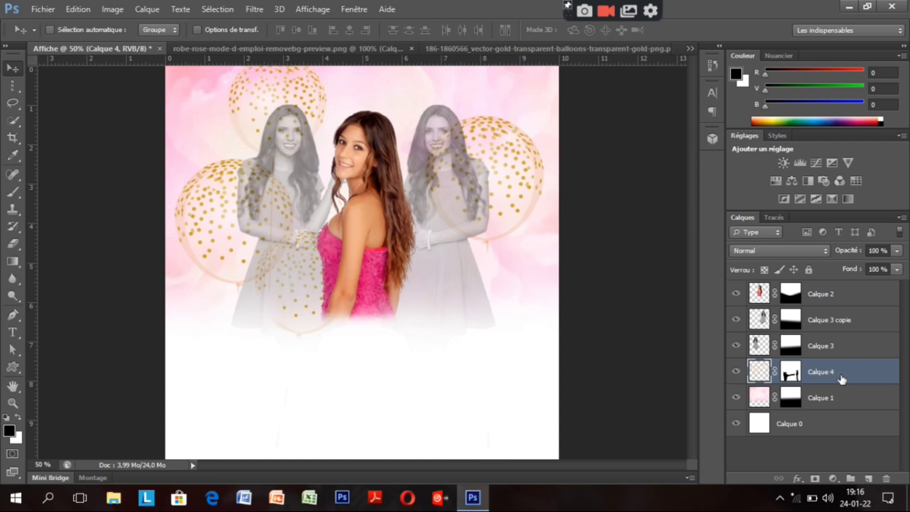
drag(842, 380, 846, 408)
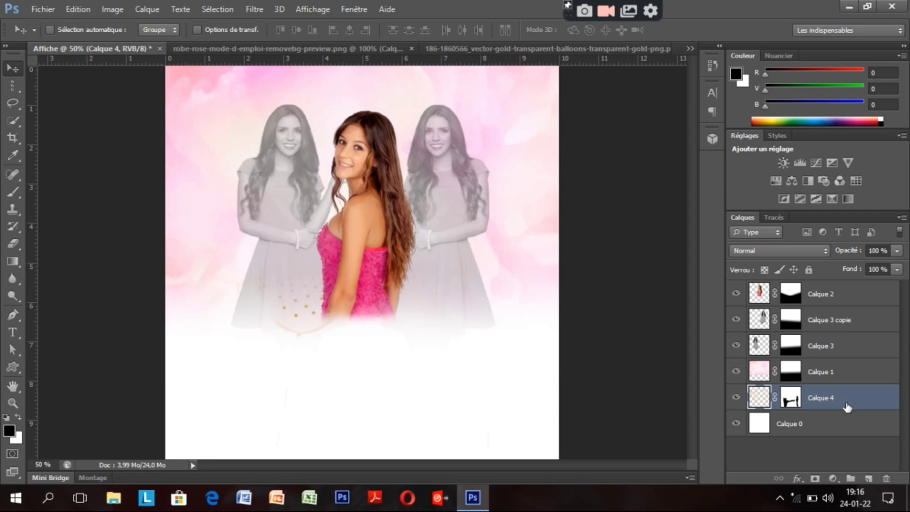
key(ctrl+])
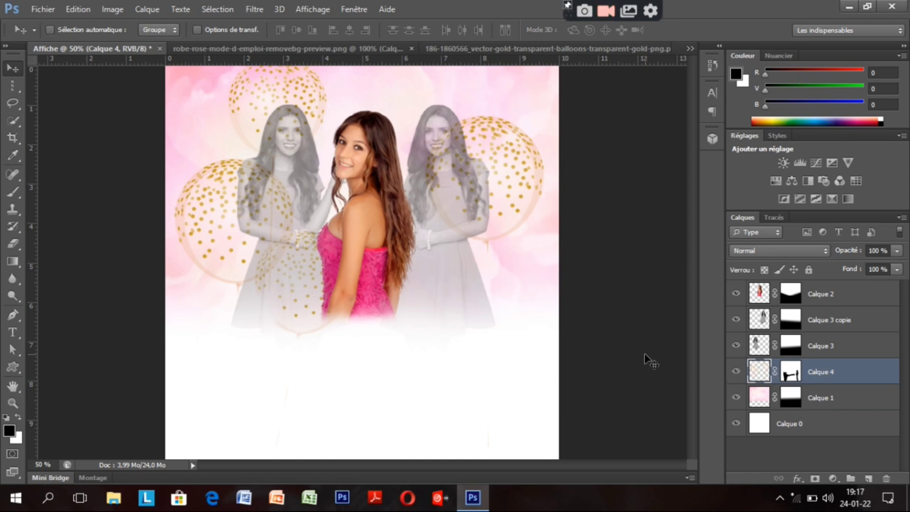
click(791, 375)
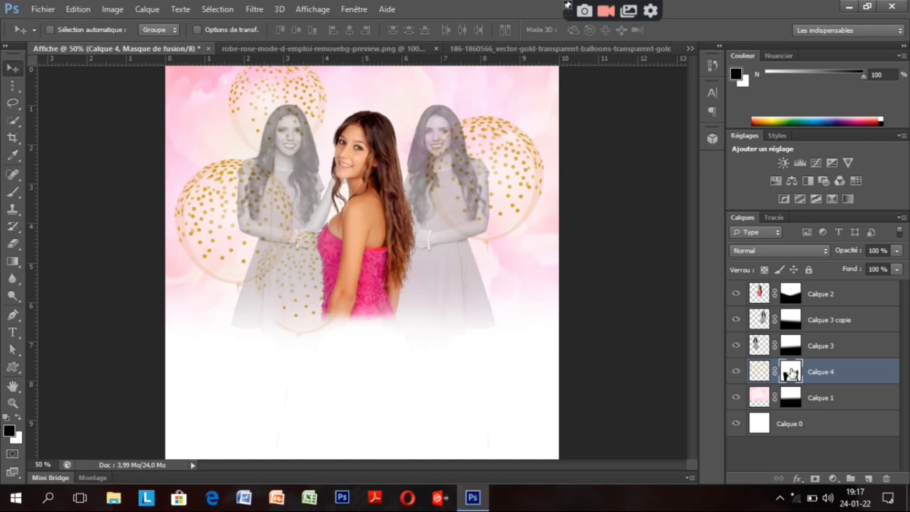
key(b)
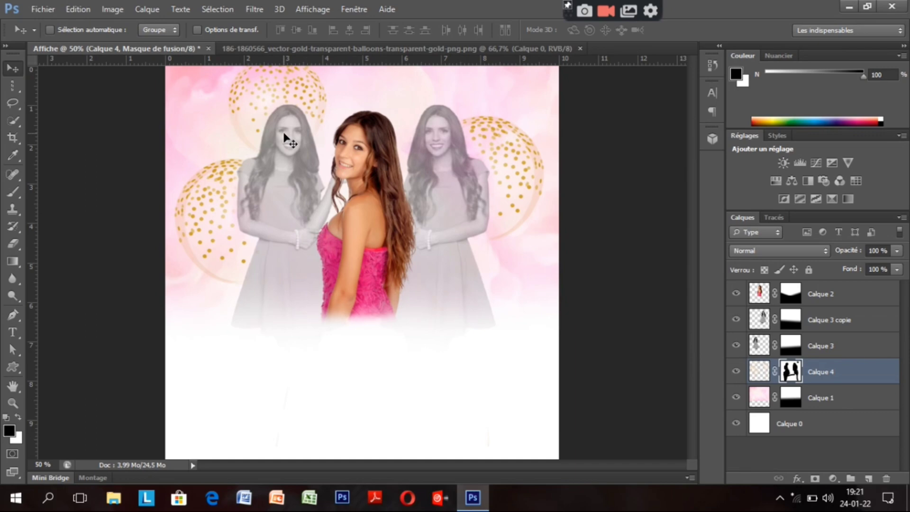
Step: Open Pink-Balloon-Png-Image-715x715 and drag it into the poster as Calque 5
key(ctrl+minus)
key(ctrl+plus)
click(43, 9)
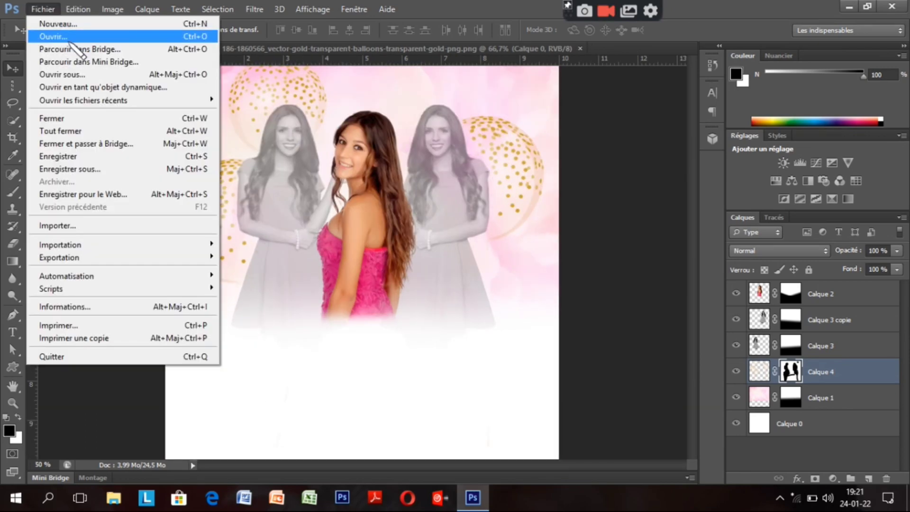
click(72, 38)
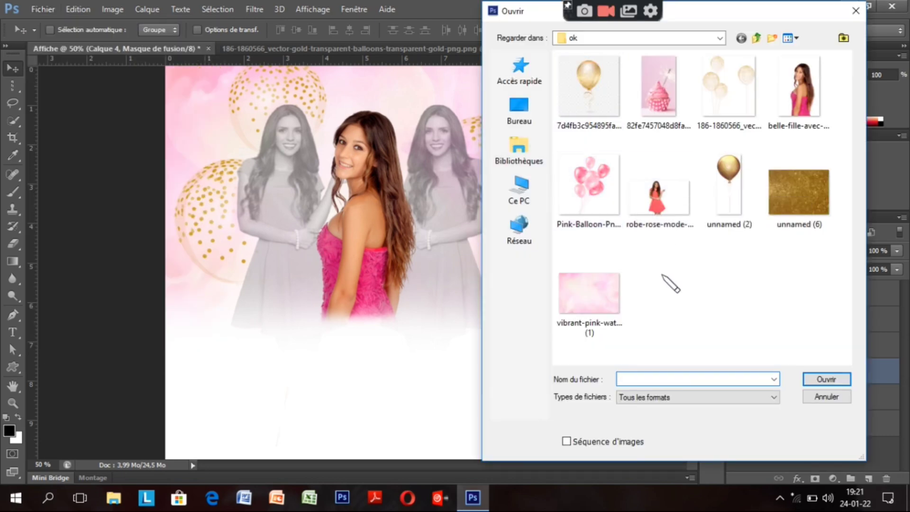
click(592, 185)
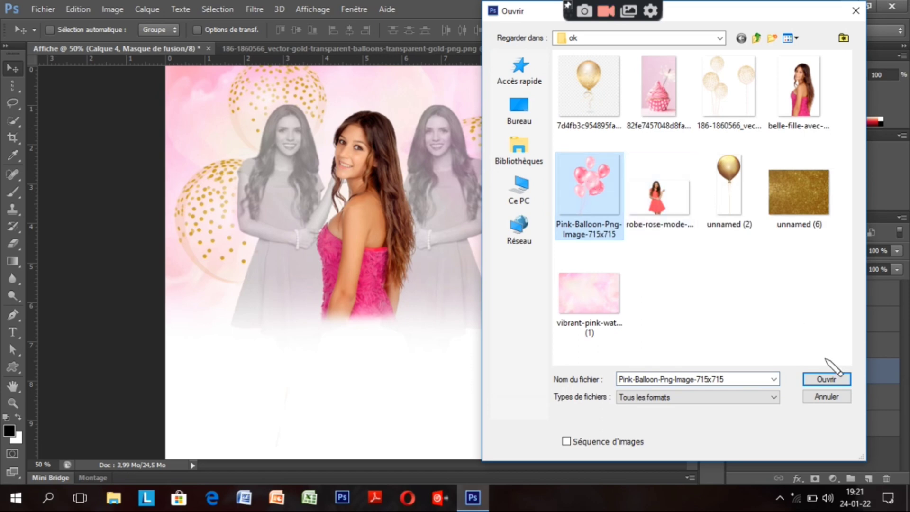
click(830, 378)
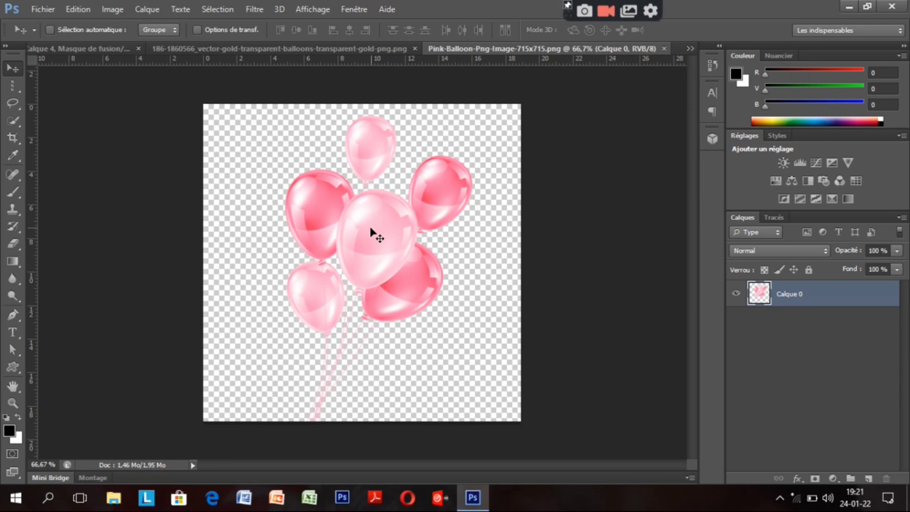
drag(372, 232, 520, 308)
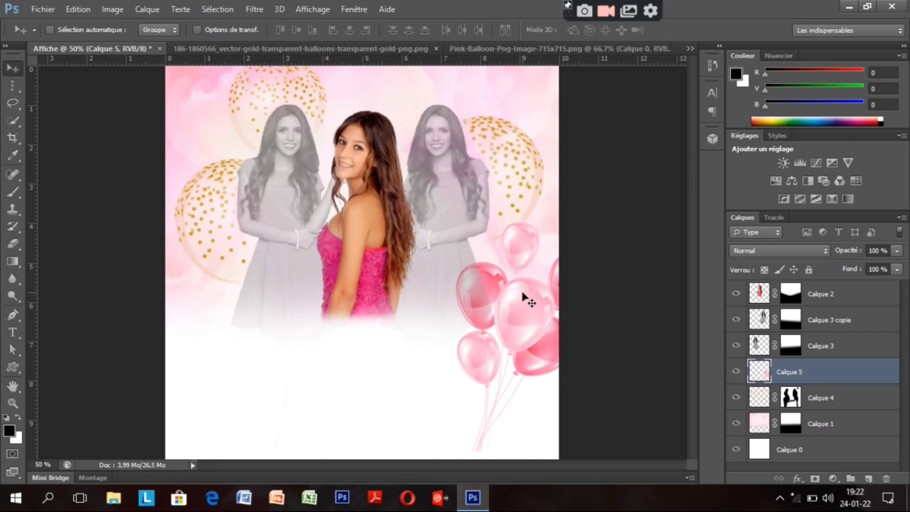
Step: Flip the pink balloons with Symétrie axe horizontal and push them about 1 cm right against the edge
drag(524, 294, 504, 275)
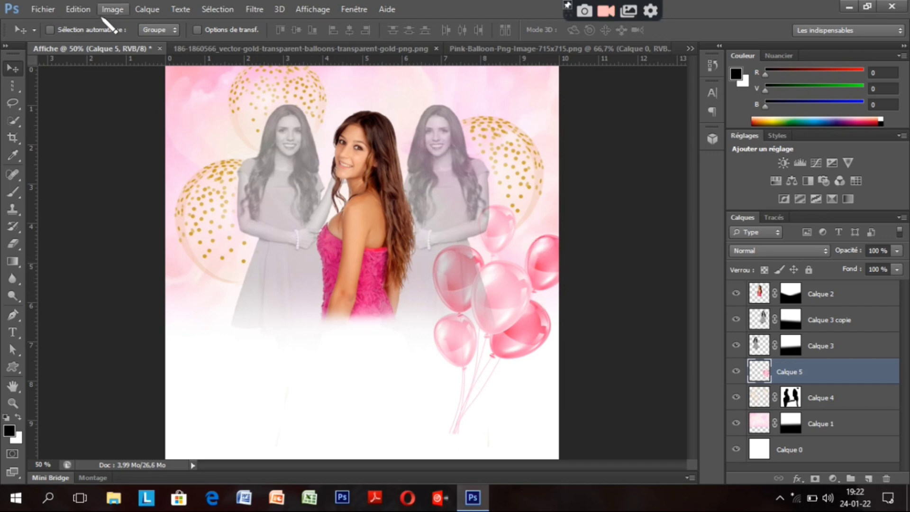
click(78, 9)
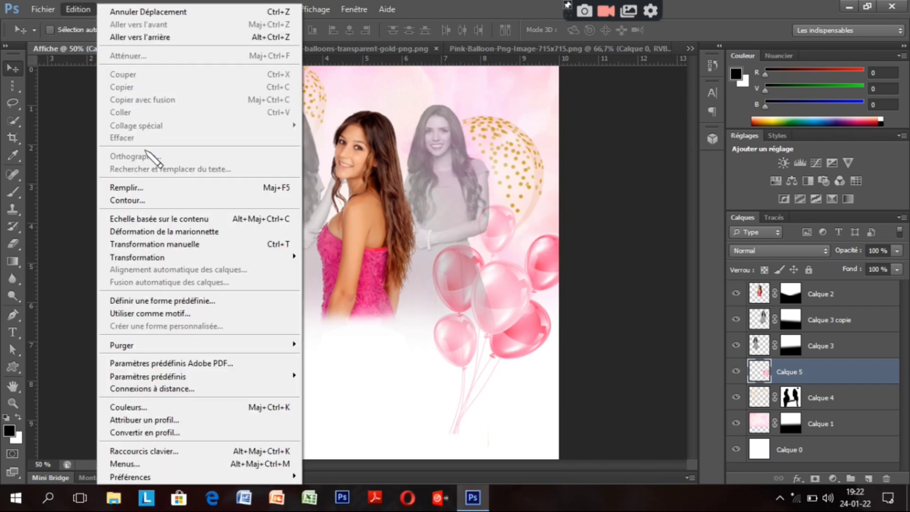
mouse_move(195, 260)
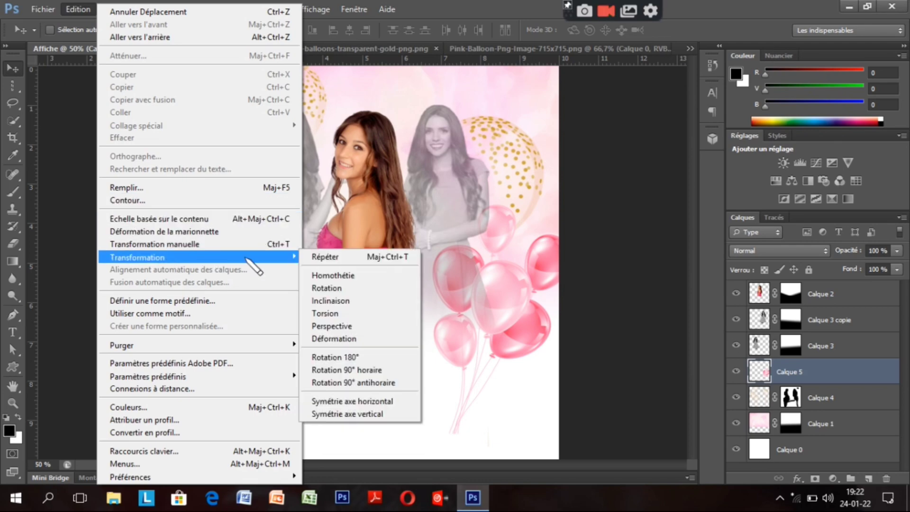
click(376, 402)
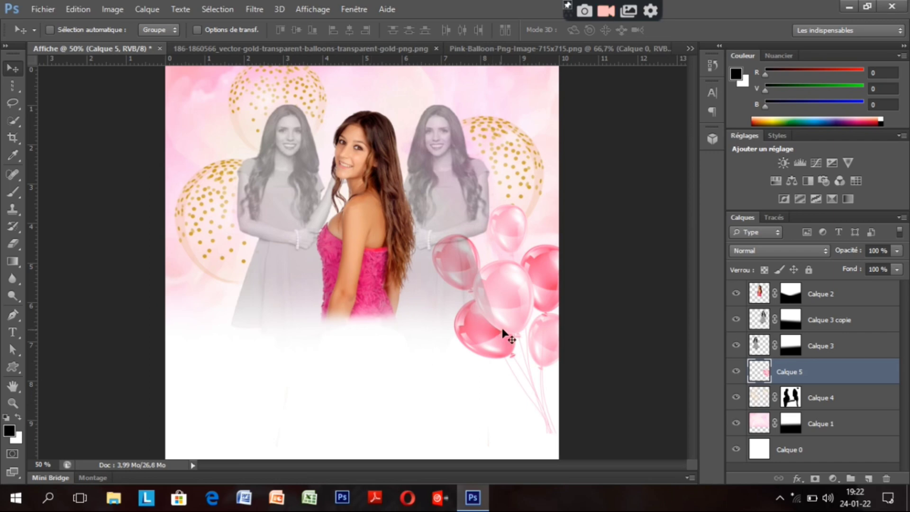
drag(522, 327, 558, 326)
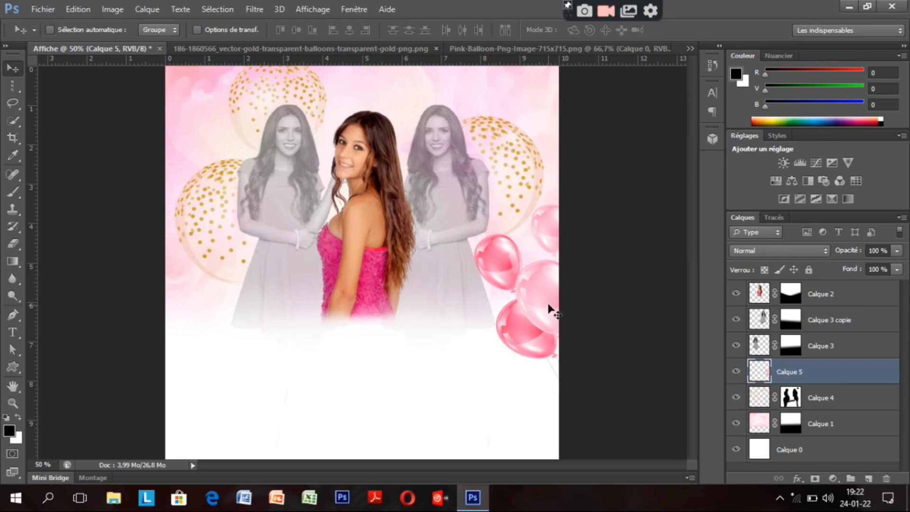
drag(548, 307, 548, 302)
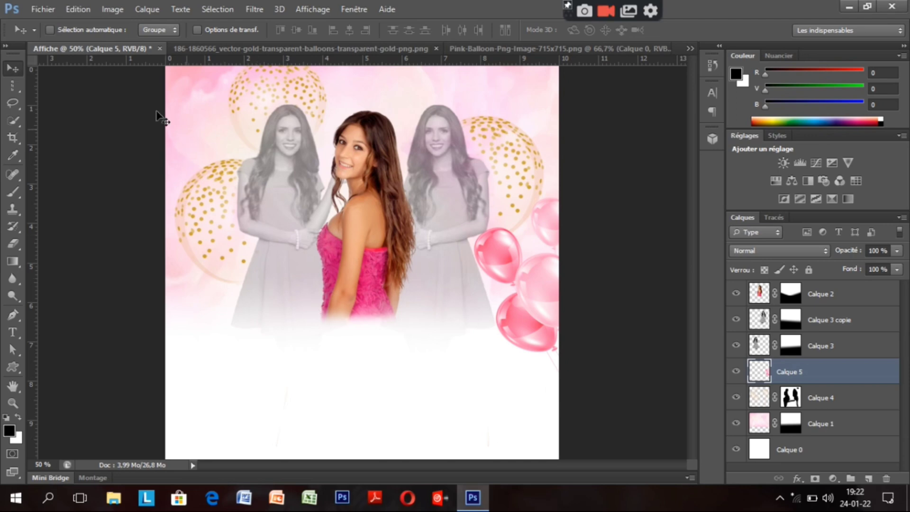
Step: Open the single gold balloon JPG and turn its Arrière-plan into an editable layer
click(43, 9)
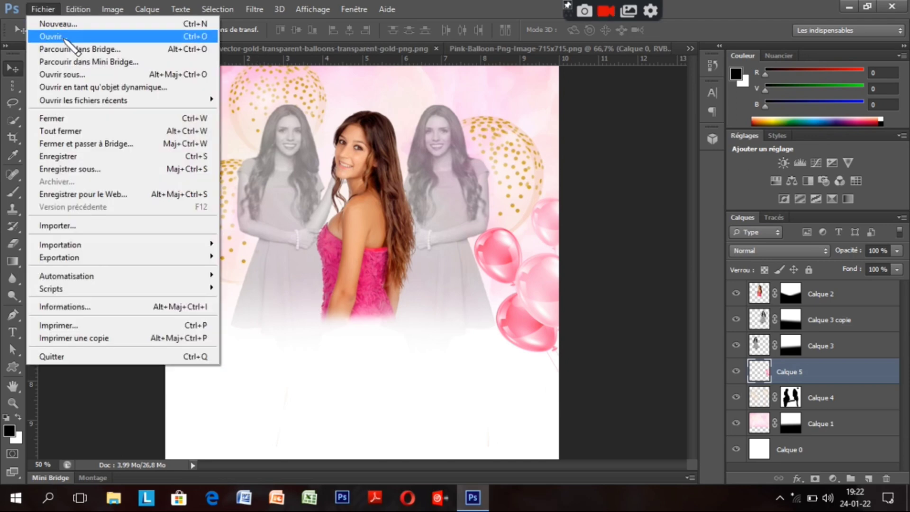
click(52, 36)
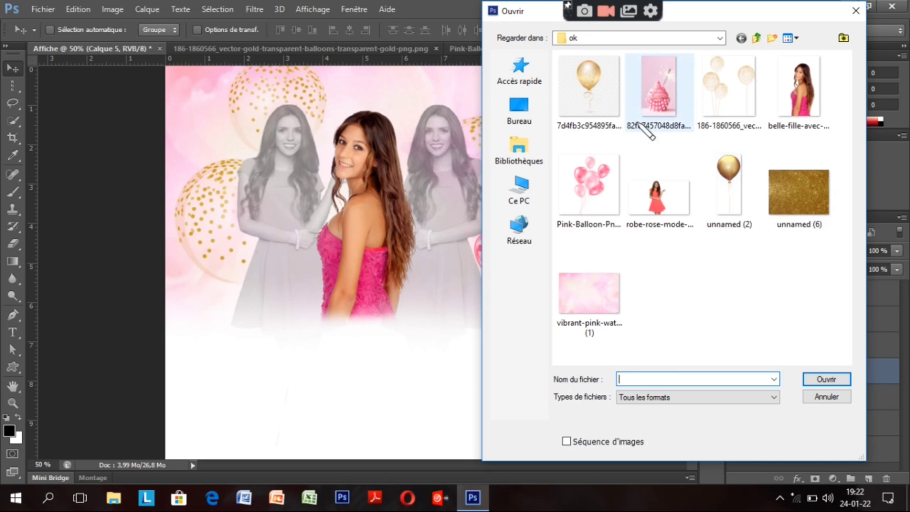
click(593, 93)
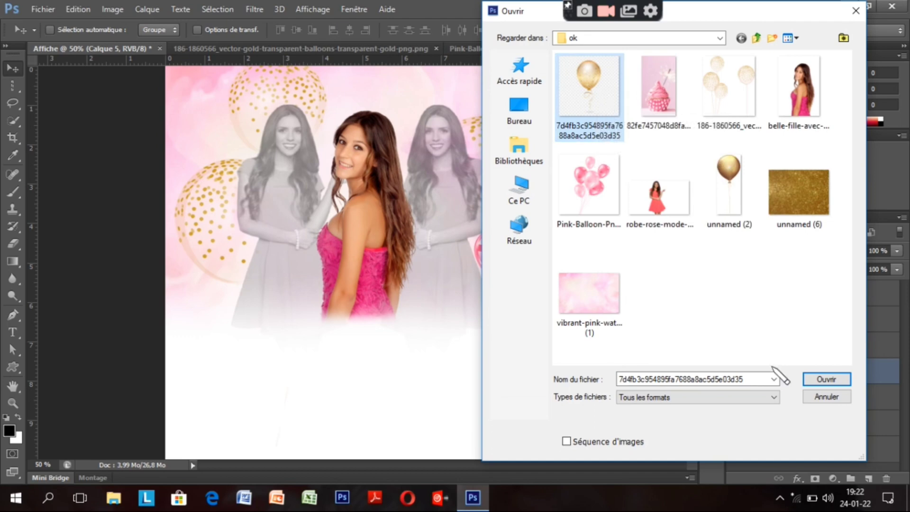
click(813, 378)
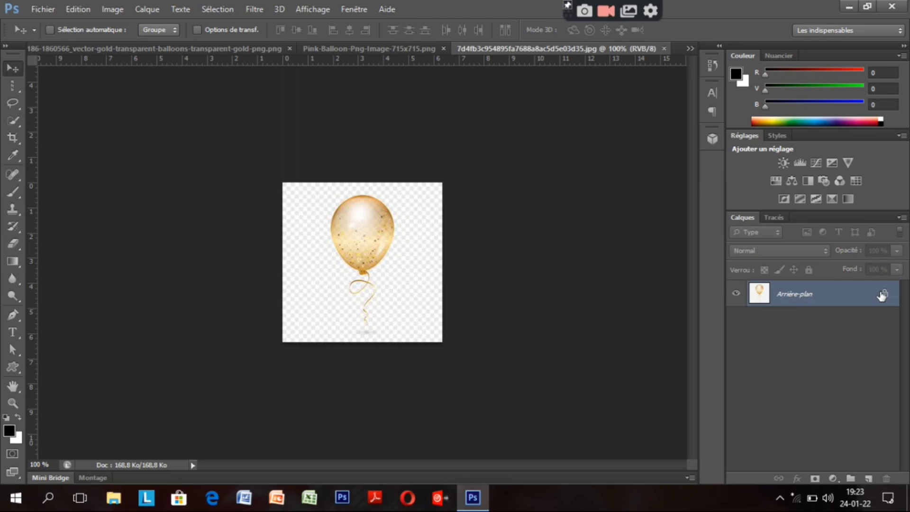
double_click(882, 296)
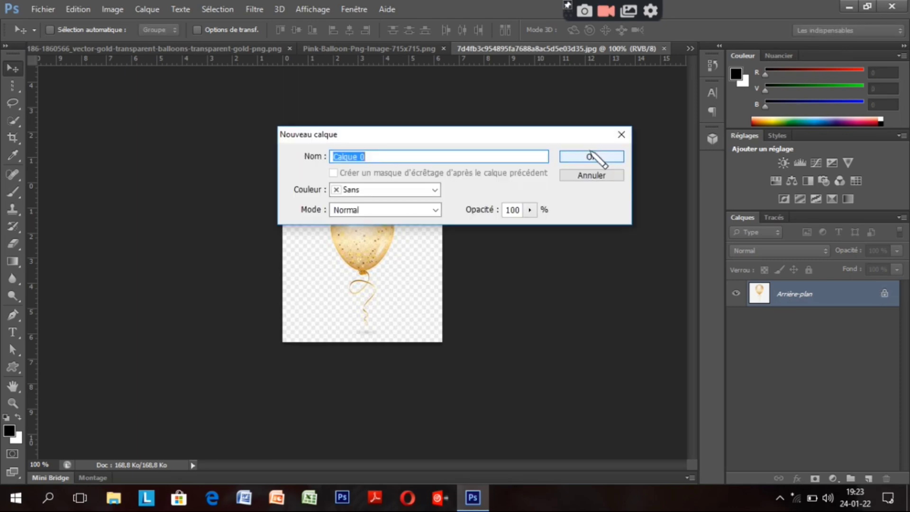
click(592, 152)
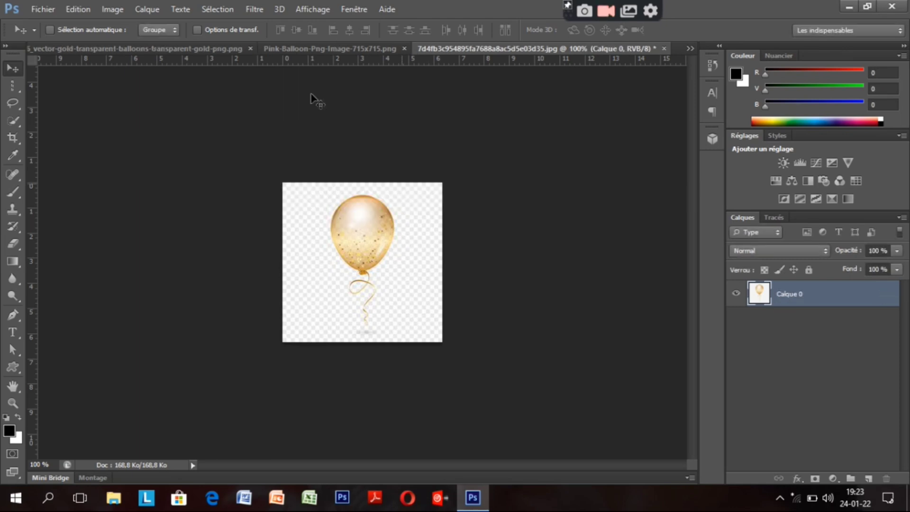
click(323, 47)
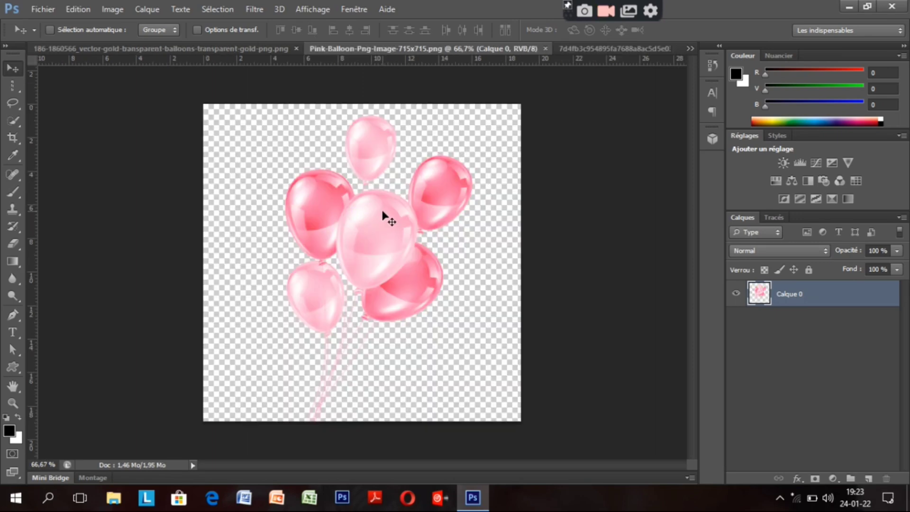
click(546, 48)
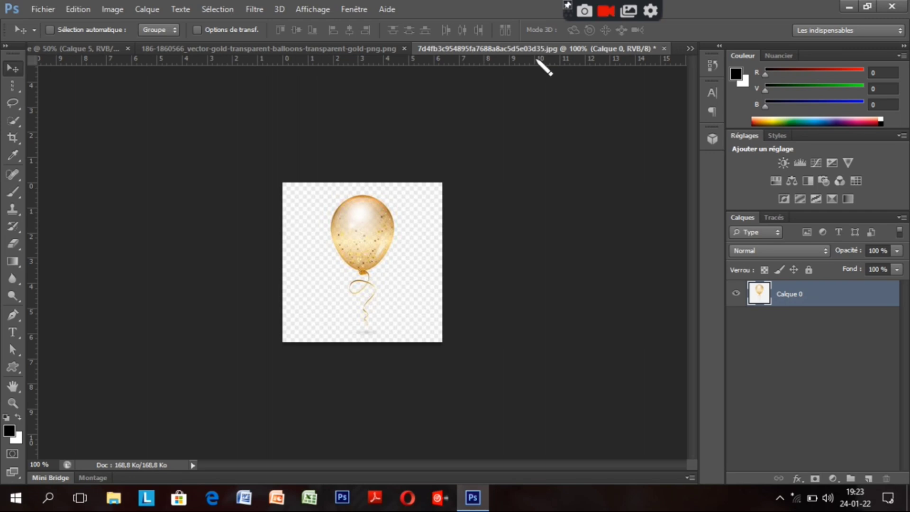
click(333, 49)
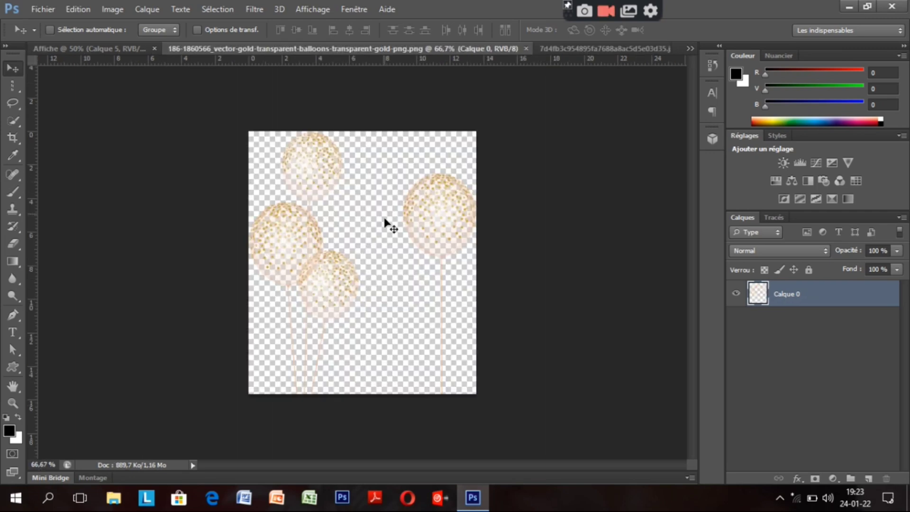
click(526, 48)
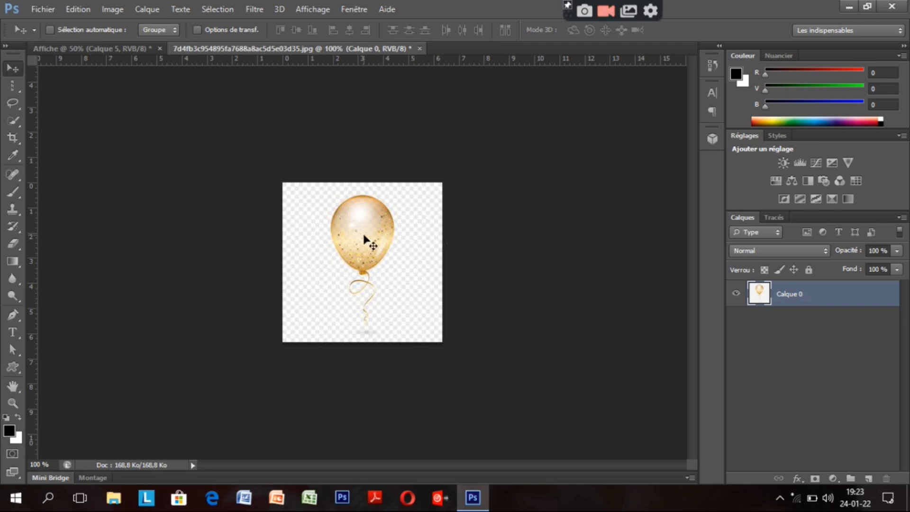
Step: Drag the gold balloon into Affiche as Calque 6, scale it to about 206%, and set it below the girl
drag(365, 237, 210, 132)
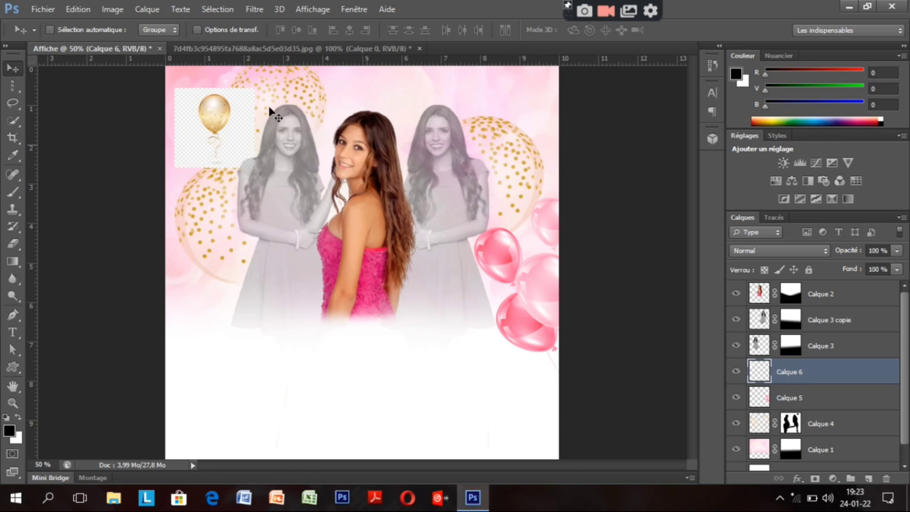
click(196, 30)
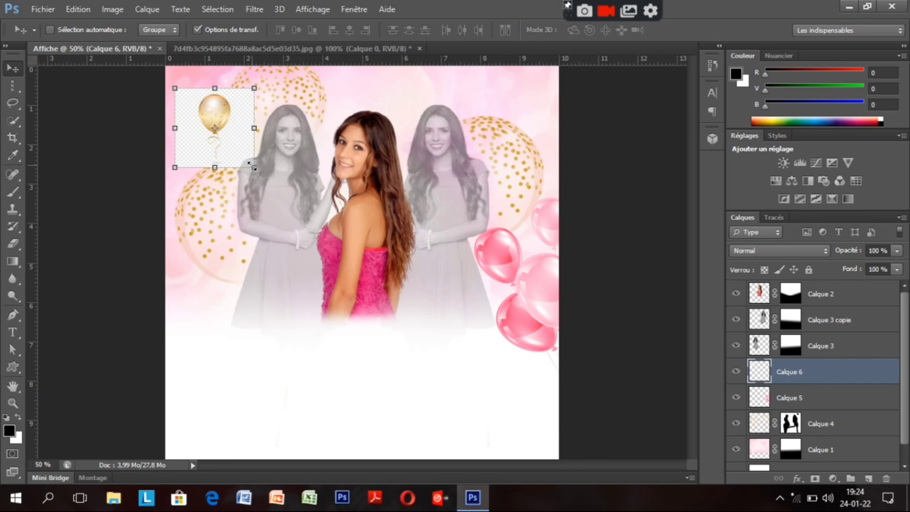
drag(253, 167, 338, 249)
drag(236, 184, 235, 184)
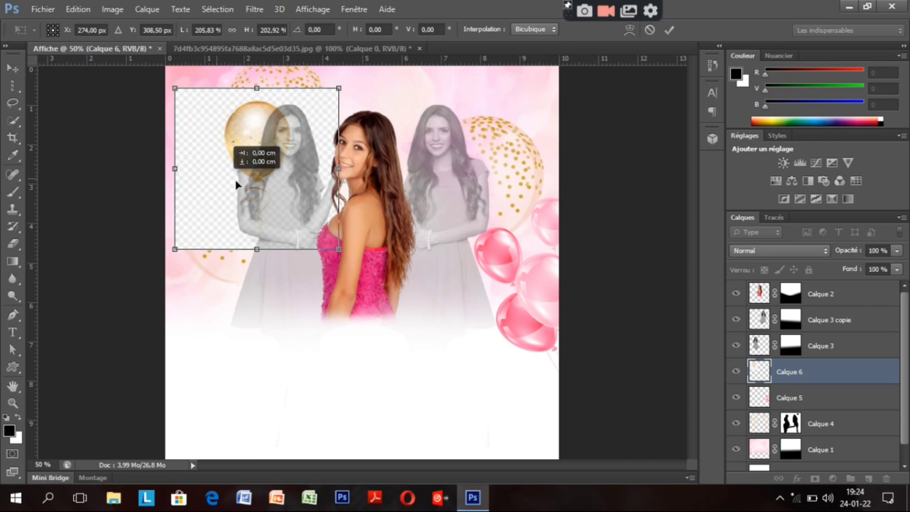
drag(235, 184, 188, 144)
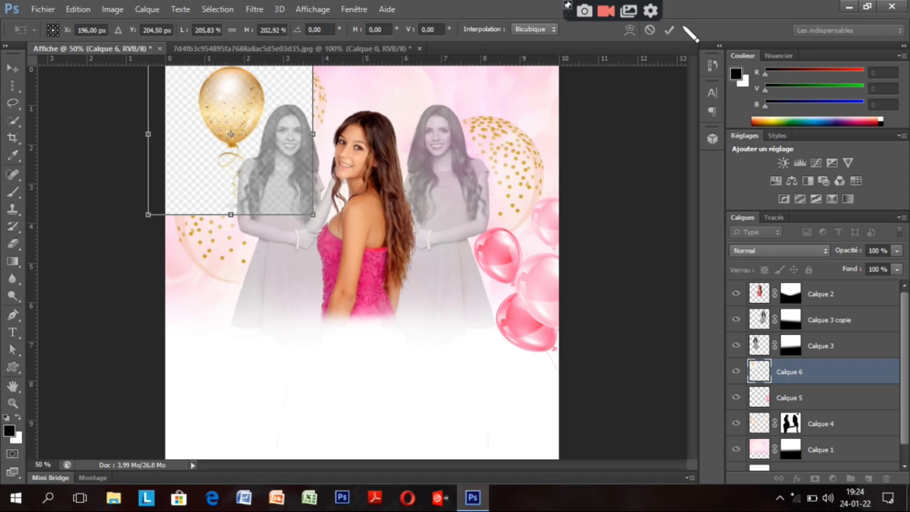
click(668, 29)
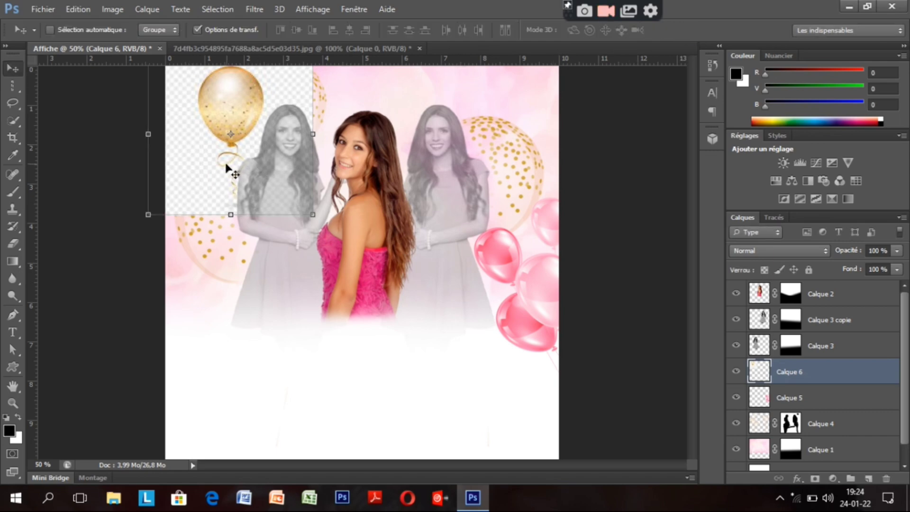
drag(226, 168, 358, 392)
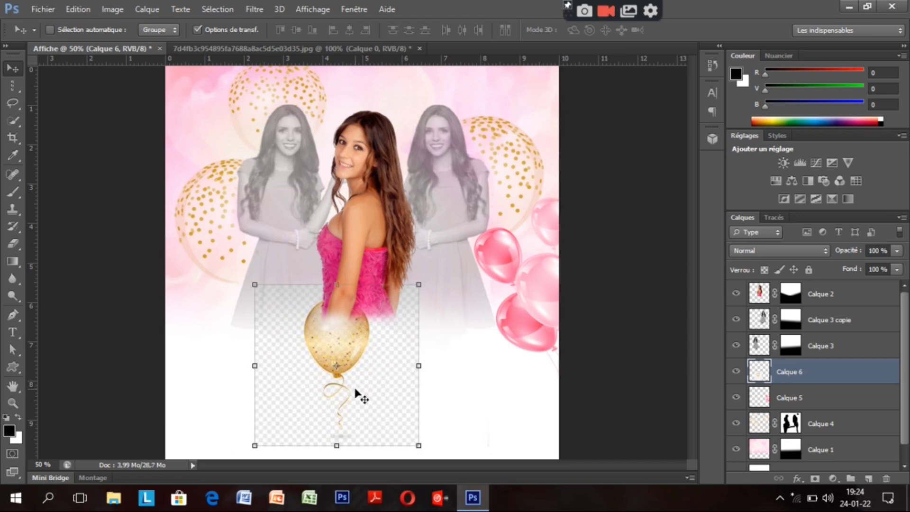
Step: Erase the gold balloon's checkerboard backdrop with the Magic Eraser and move the balloon to the upper left
click(197, 30)
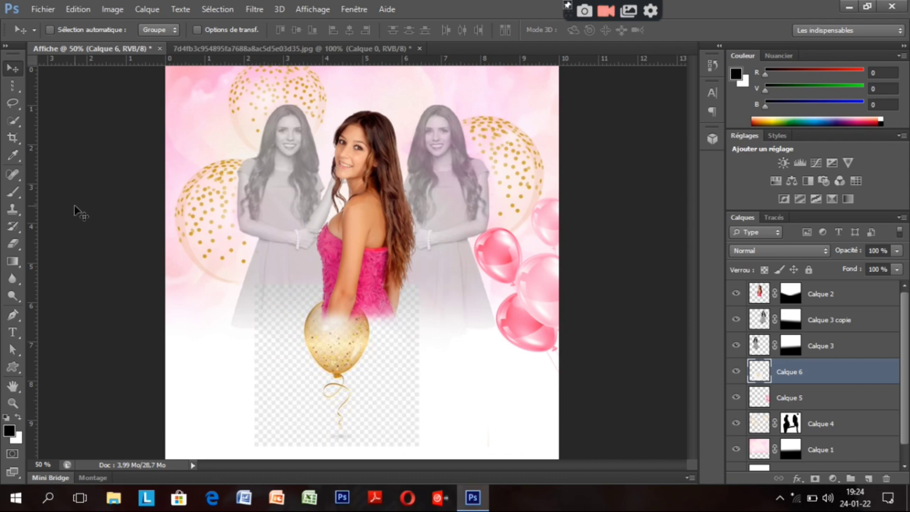
click(14, 244)
click(16, 244)
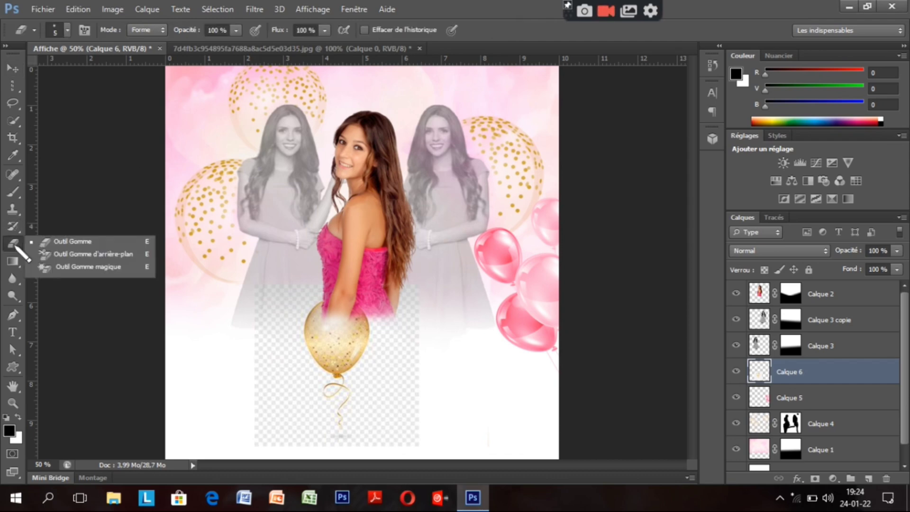
click(82, 273)
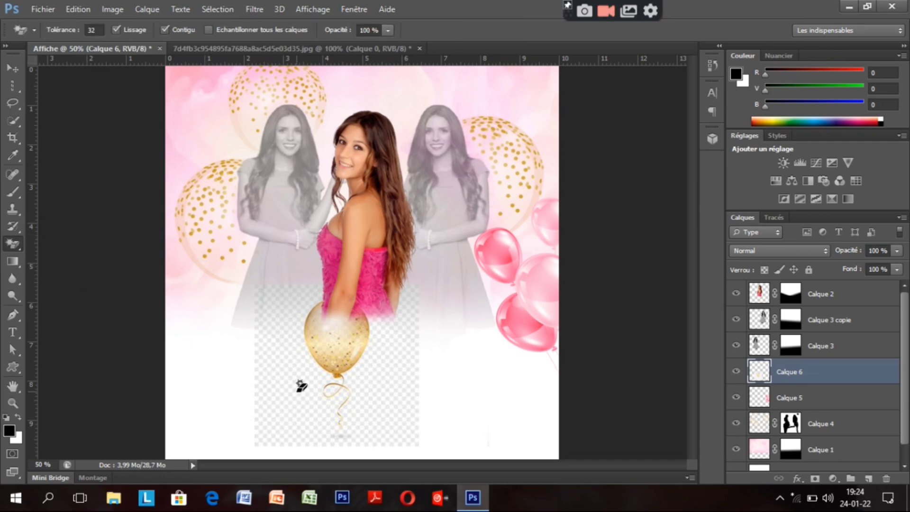
click(300, 385)
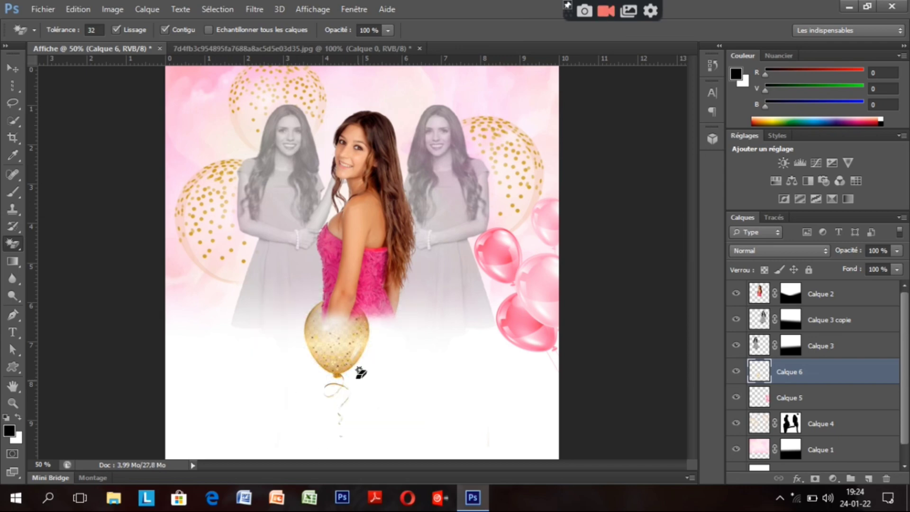
click(13, 68)
drag(308, 321, 222, 171)
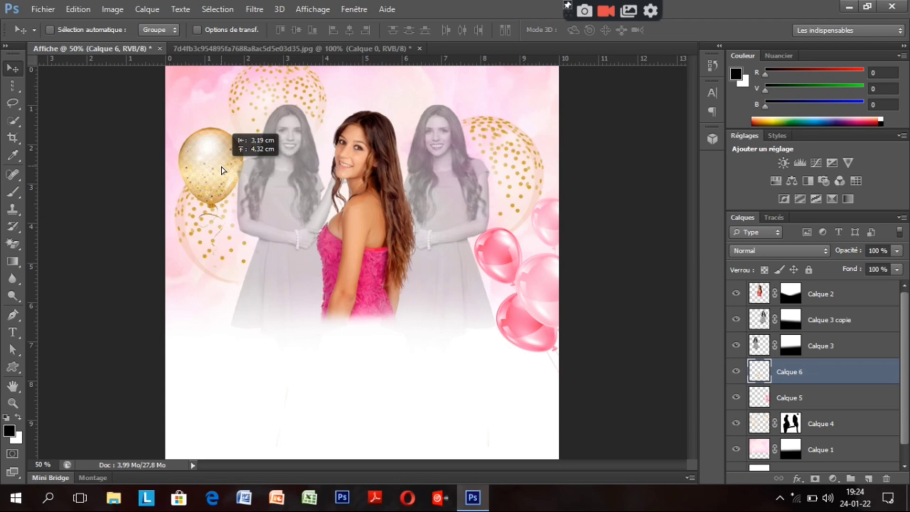
Step: Enlarge and tilt the gold balloon left in the top-left corner, then commit the transform
drag(223, 170, 217, 124)
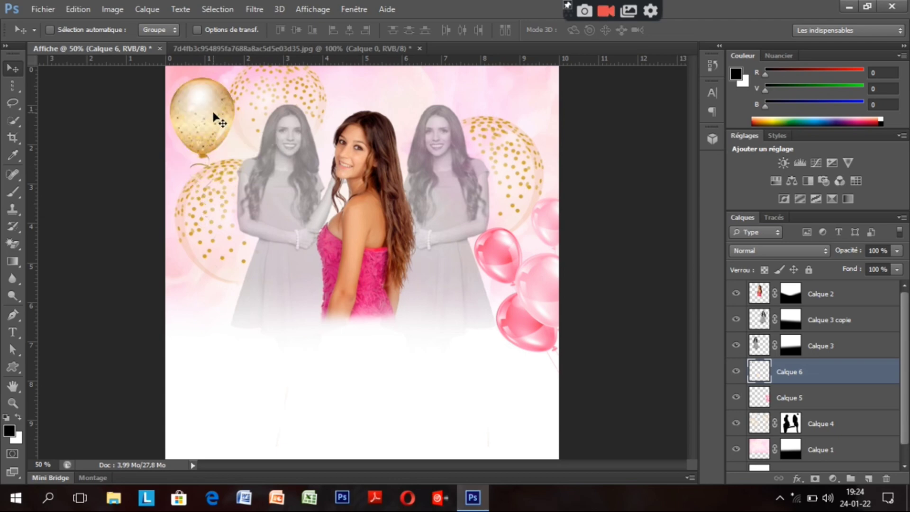
click(196, 29)
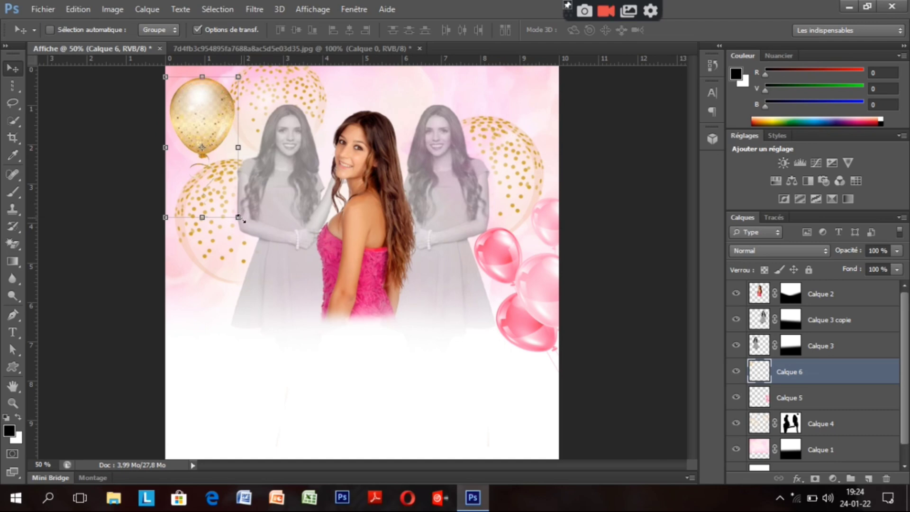
drag(240, 219, 279, 265)
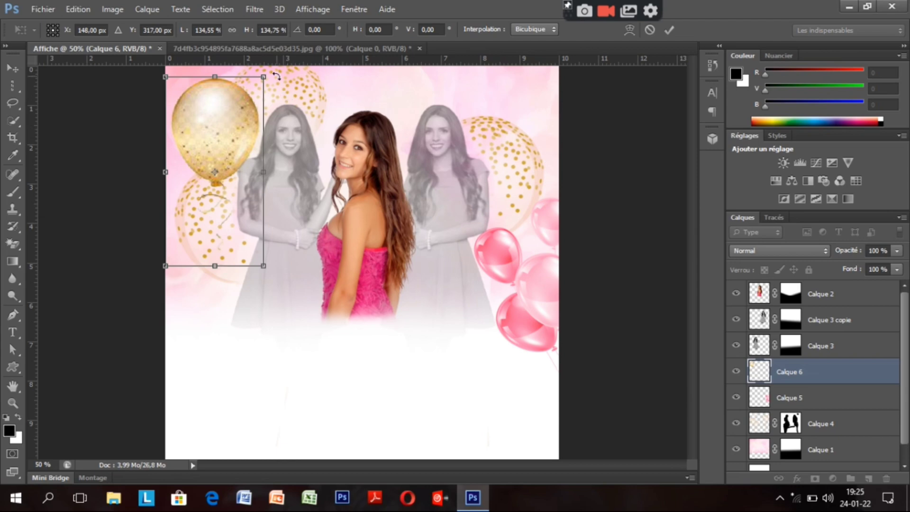
drag(276, 75, 202, 52)
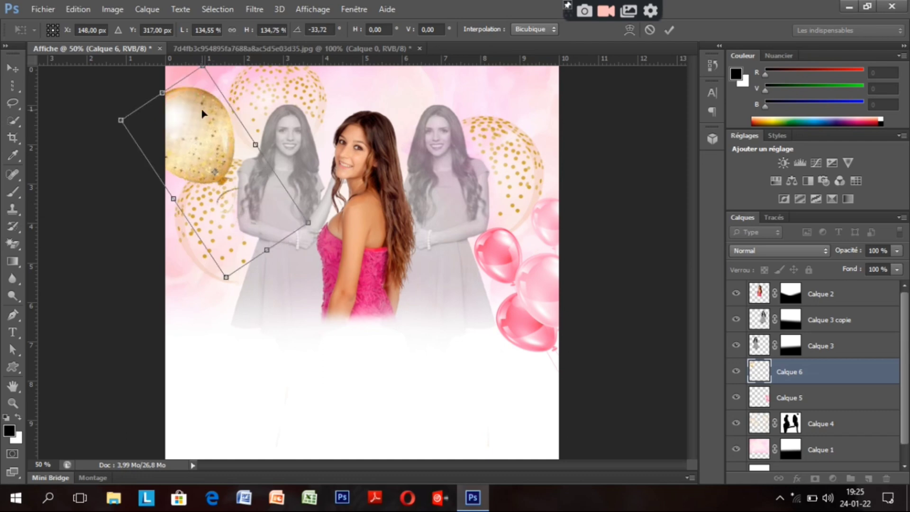
drag(201, 114, 229, 95)
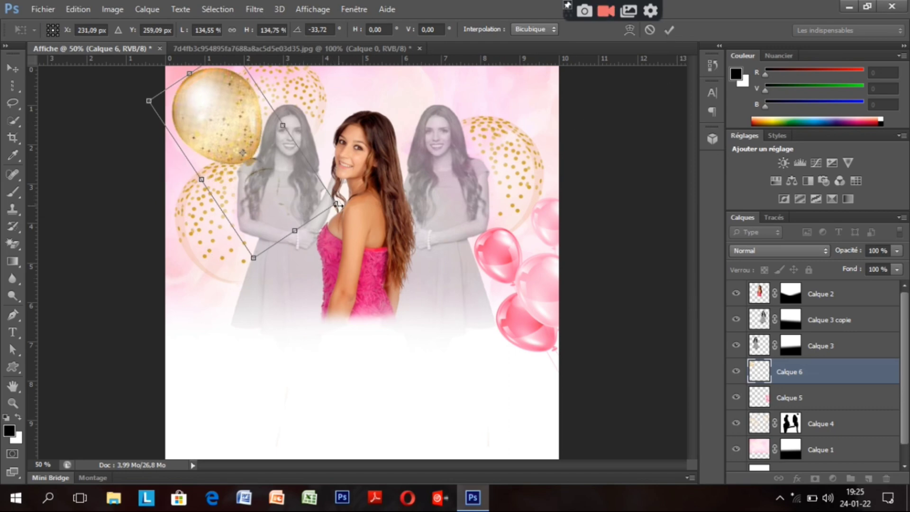
drag(337, 204, 308, 196)
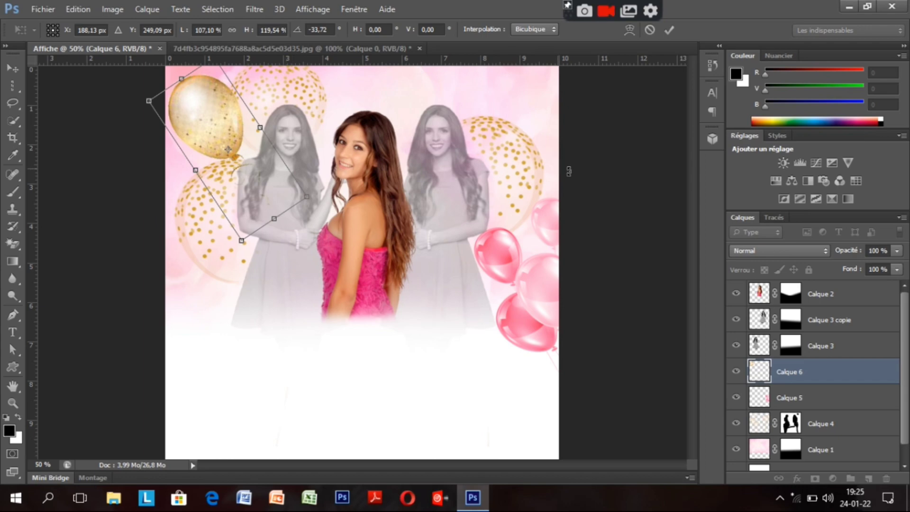
click(669, 29)
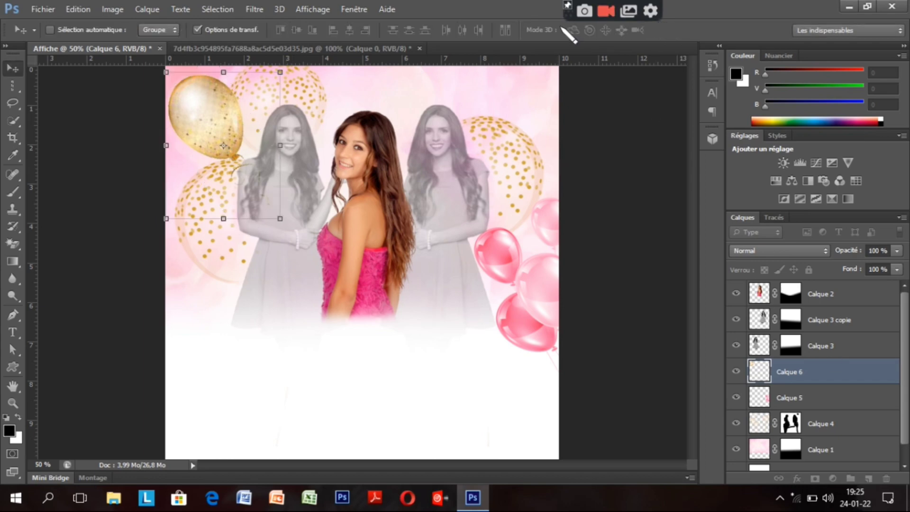
click(196, 30)
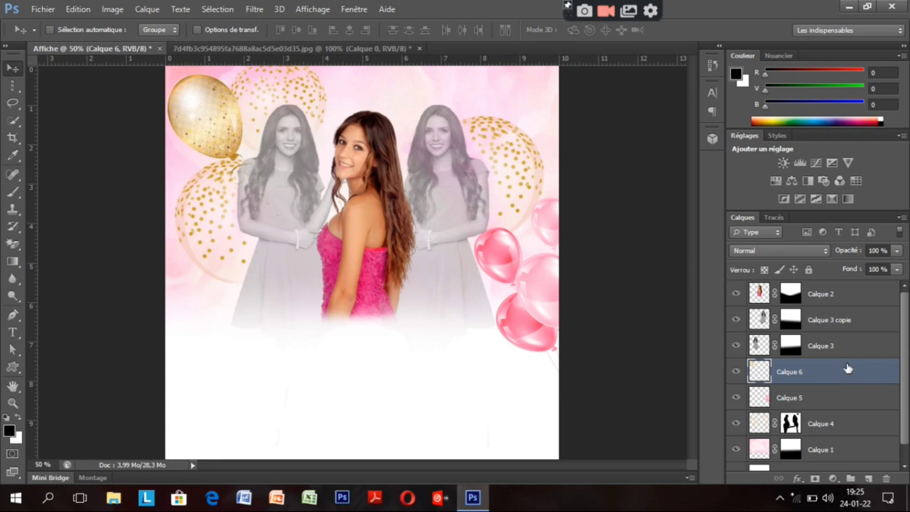
Step: Move Calque 6 down the layer stack to sit just above the watercolour Calque 1
drag(849, 368, 856, 422)
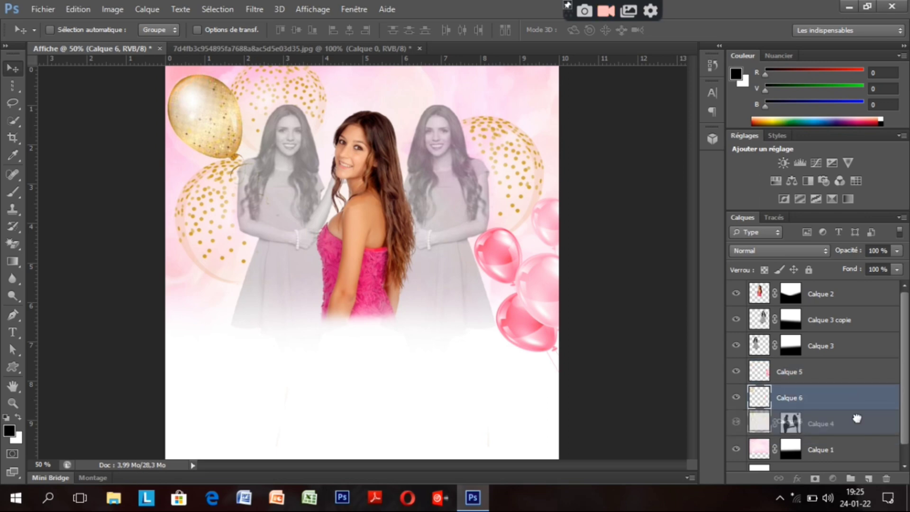
drag(857, 418, 861, 428)
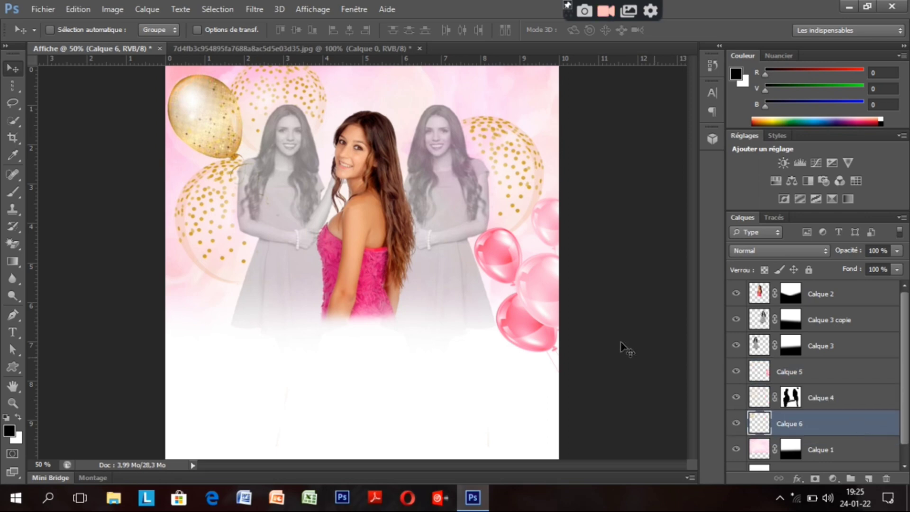
drag(250, 155, 224, 129)
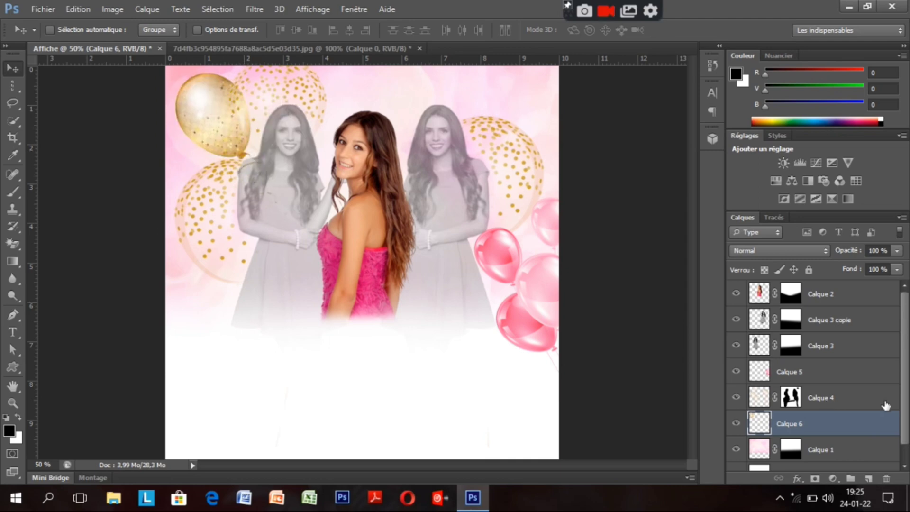
scroll(891, 379, down, 1)
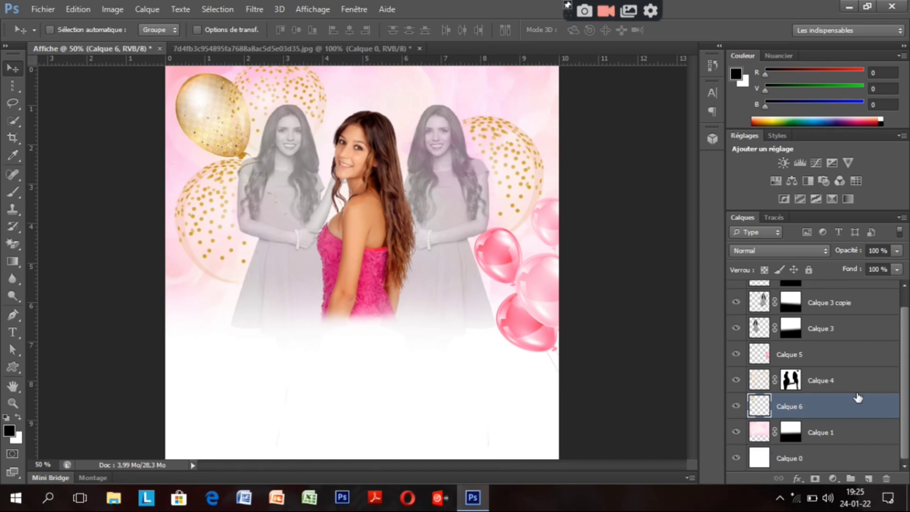
drag(859, 407, 860, 436)
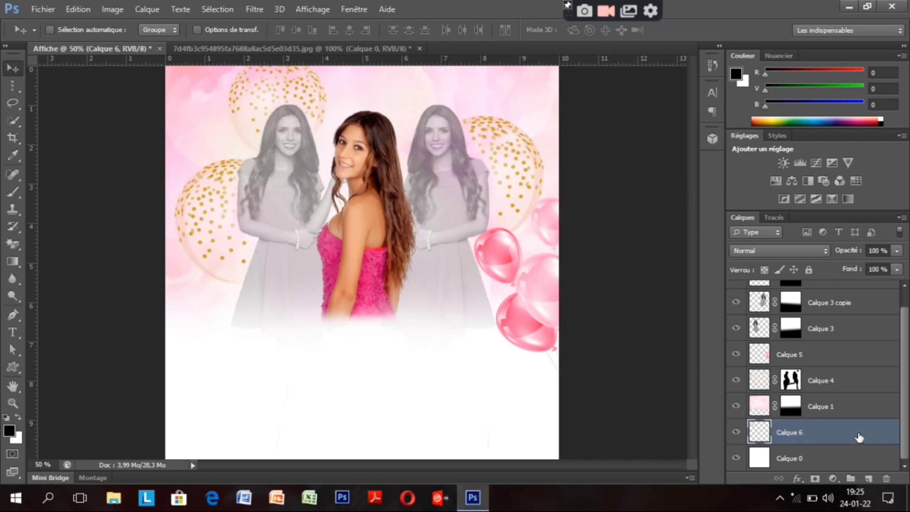
drag(859, 437, 868, 405)
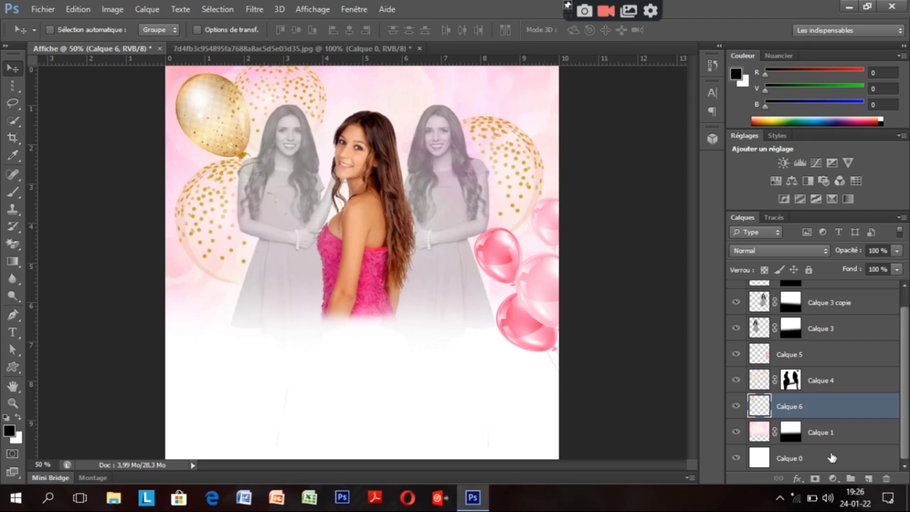
Step: Add a layer mask to Calque 6 and paint black to hide a small part of the balloon
click(815, 480)
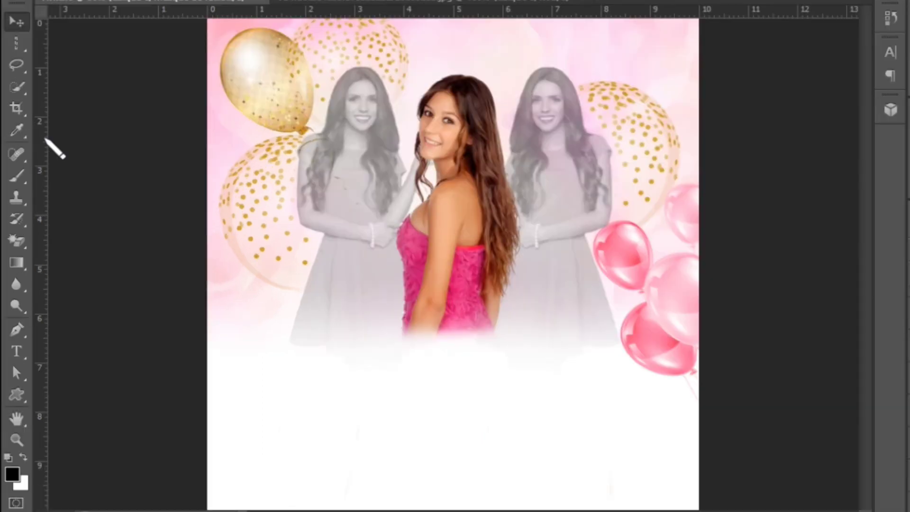
key(b)
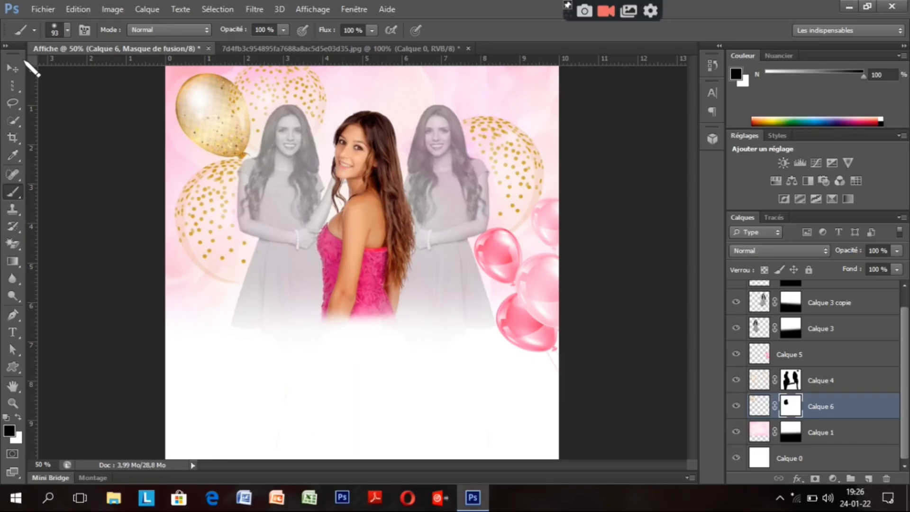
key(v)
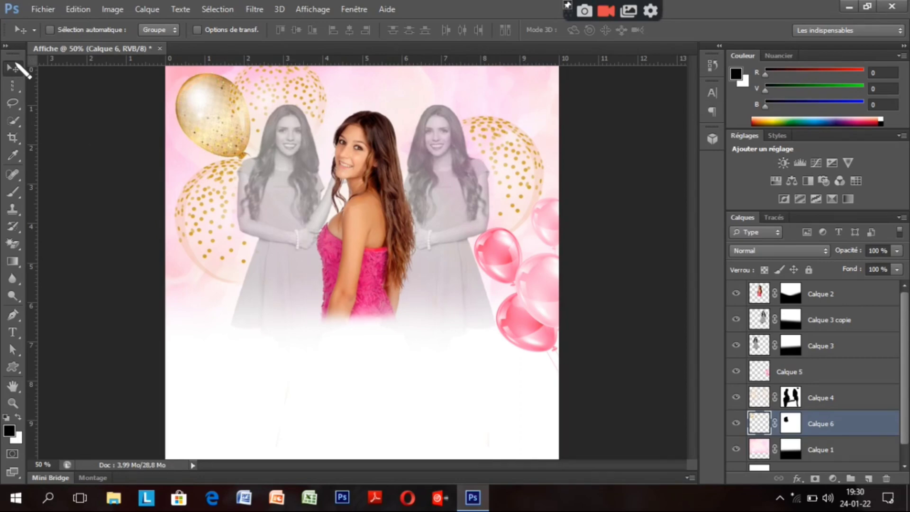
Step: Open unnamed (2) and the pink cupcake JPG together from the ok folder
click(43, 9)
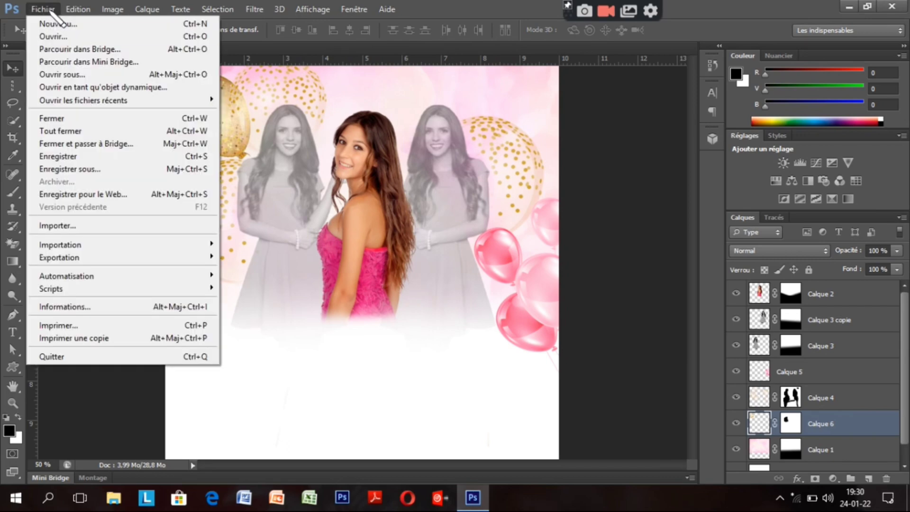
click(71, 38)
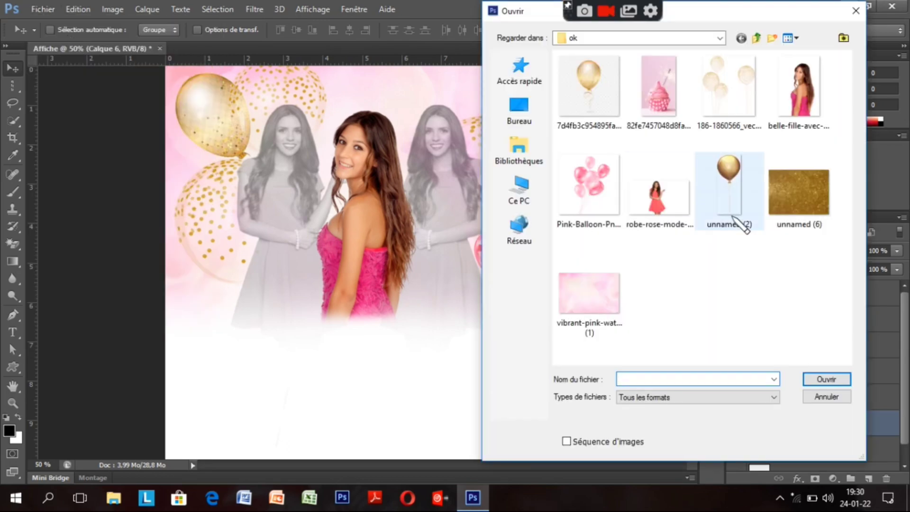
click(730, 195)
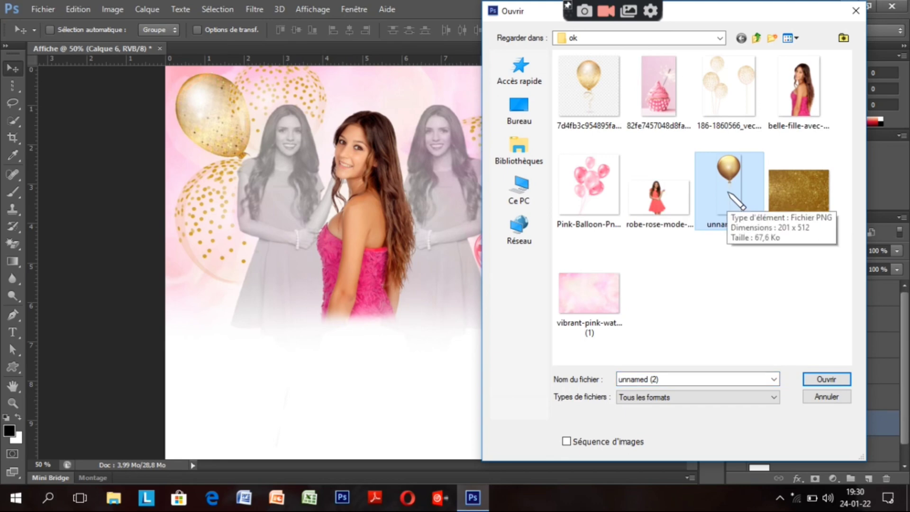
ctrl+click(660, 98)
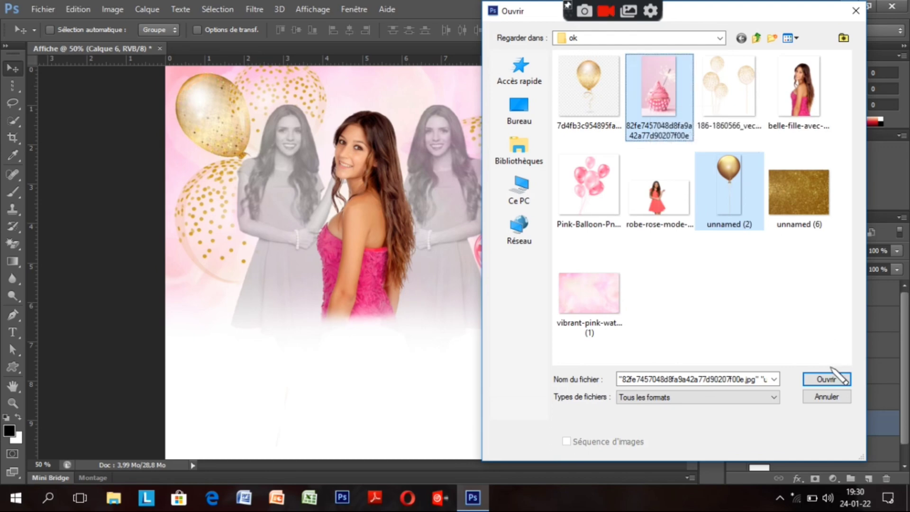
click(833, 381)
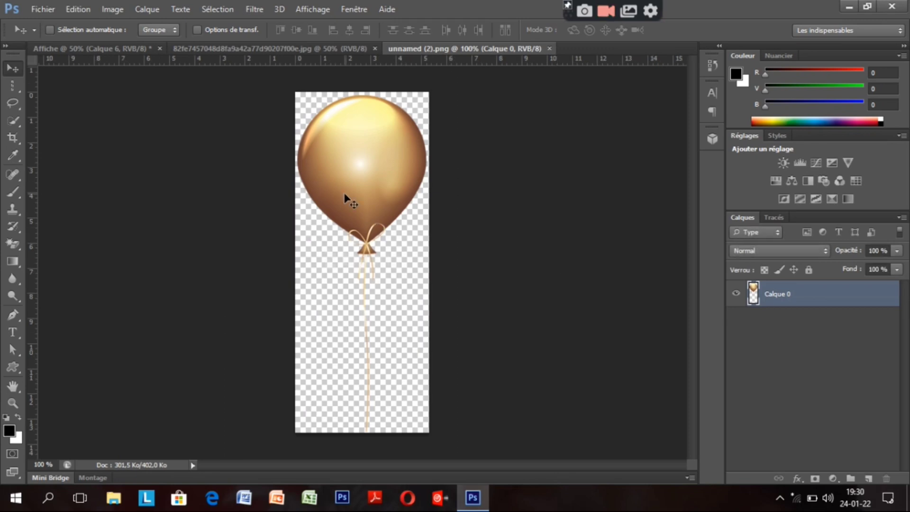
Step: Drop the gold balloon into the poster as Calque 7, at the top of the layer stack
drag(354, 192, 193, 131)
click(46, 49)
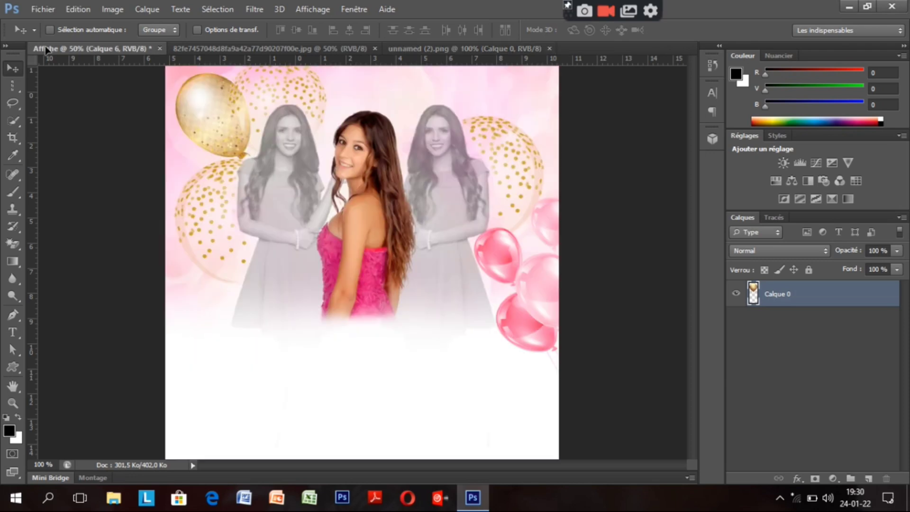
drag(460, 296, 498, 334)
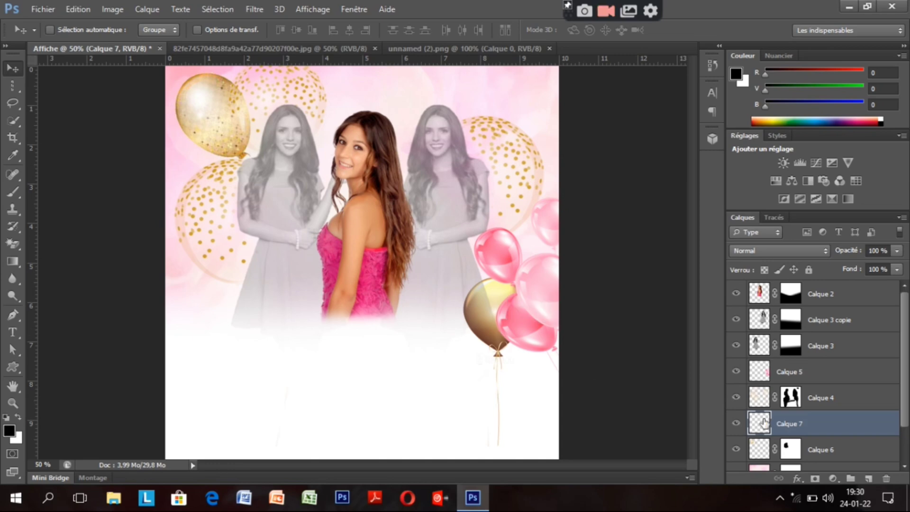
drag(848, 420, 826, 285)
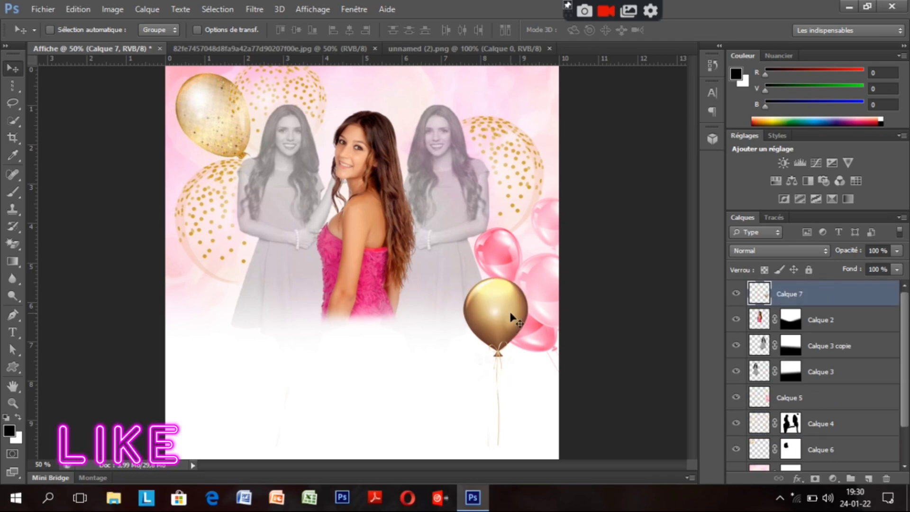
drag(509, 318, 545, 331)
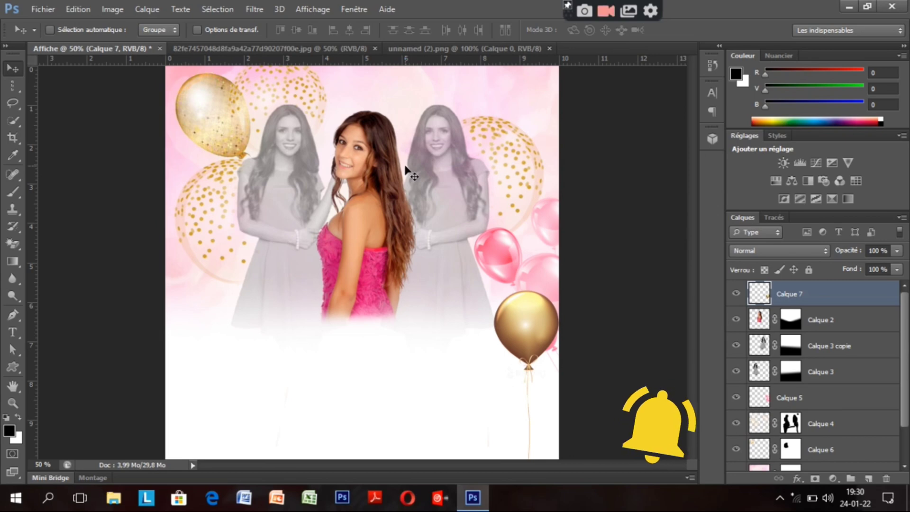
Step: Rotate the new gold balloon about -26° and set it at the poster's right edge
key(ctrl+t)
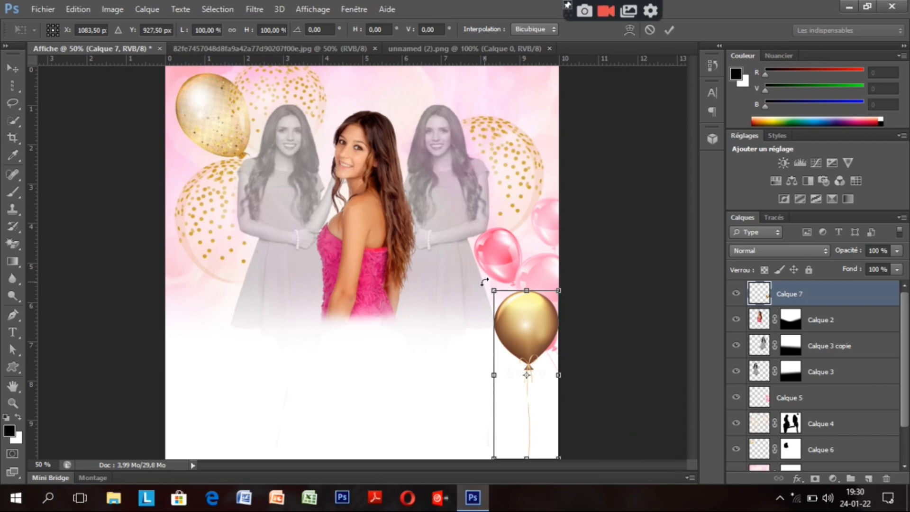
drag(485, 281, 542, 350)
drag(534, 299, 562, 265)
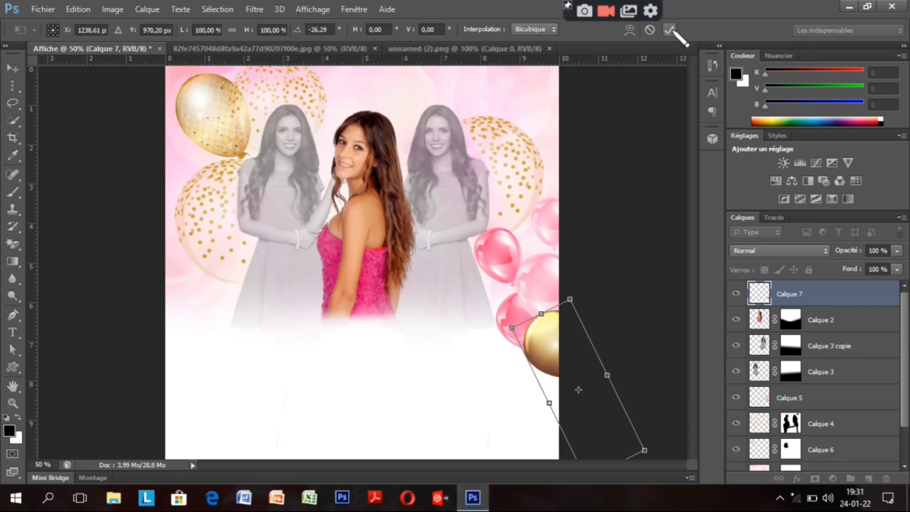
click(670, 30)
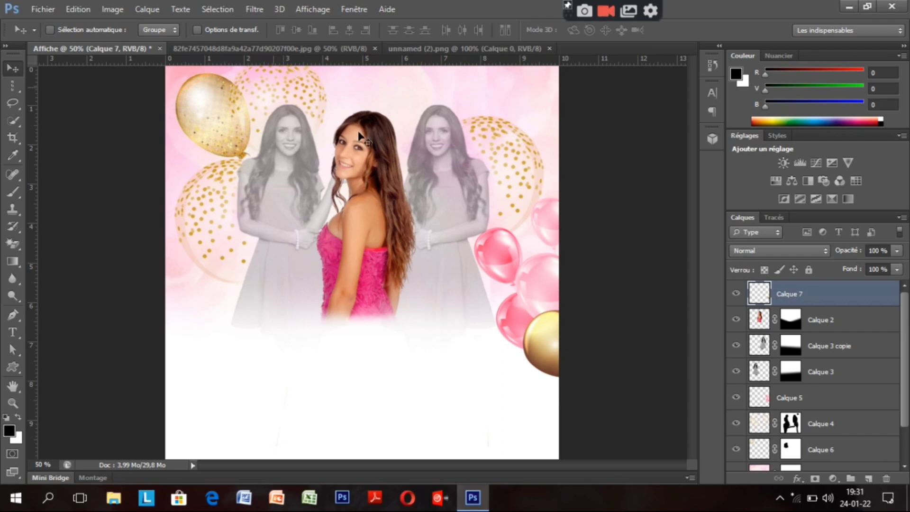
Step: Unlock the cupcake photo's background as Calque 0 and drag it into Affiche as Calque 8
click(345, 49)
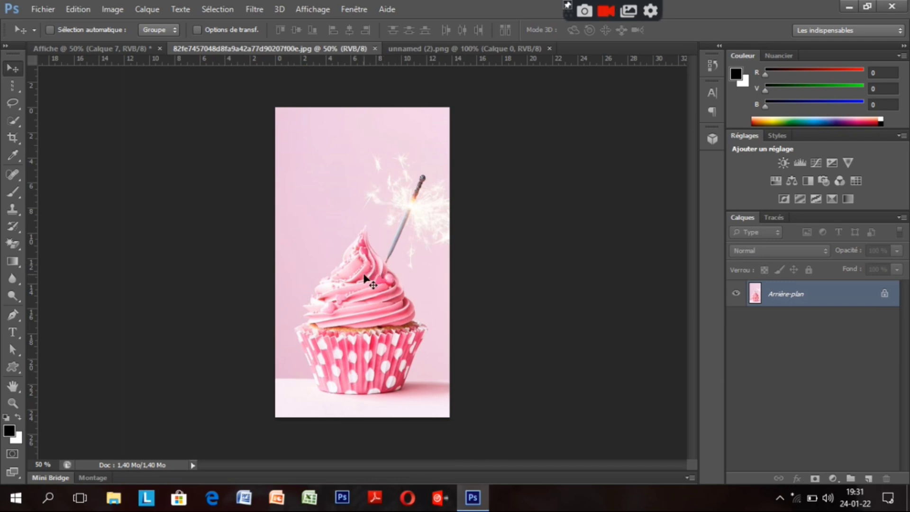
mouse_move(365, 274)
mouse_down()
mouse_move(350, 252)
mouse_move(356, 263)
mouse_up()
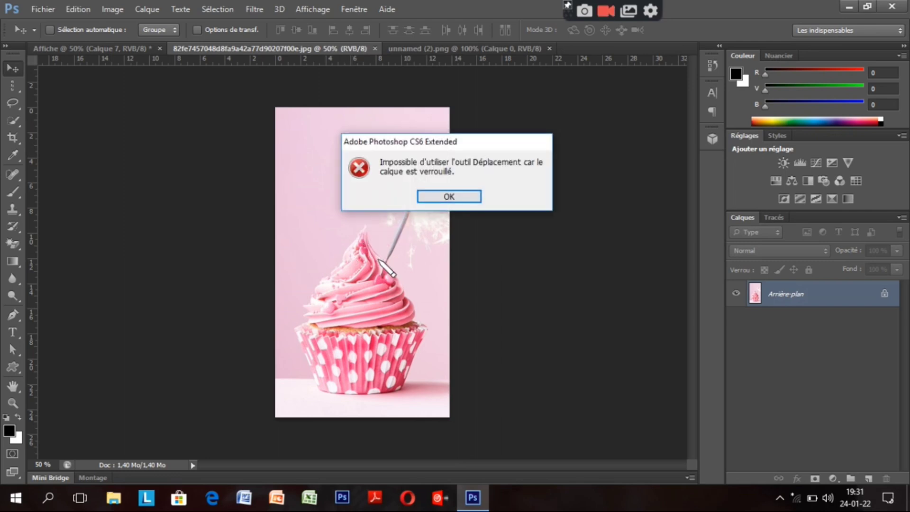
click(448, 196)
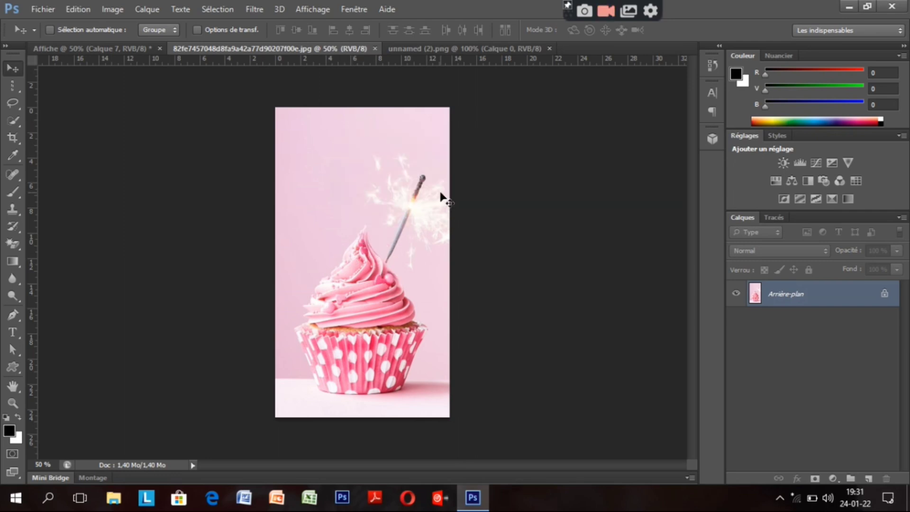
double_click(883, 297)
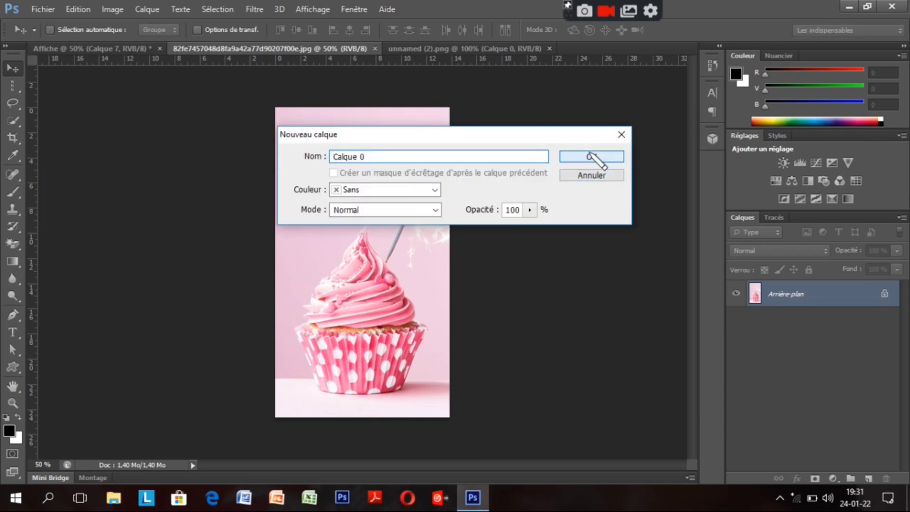
click(591, 156)
drag(277, 280, 404, 344)
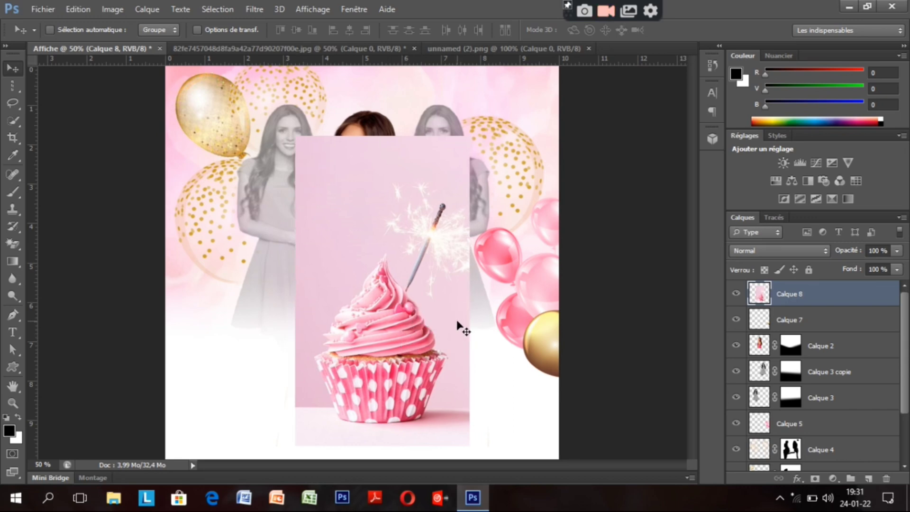
Step: Flip the cupcake with Symétrie axe horizontal so the sparkler leans left, and shift it left
click(83, 8)
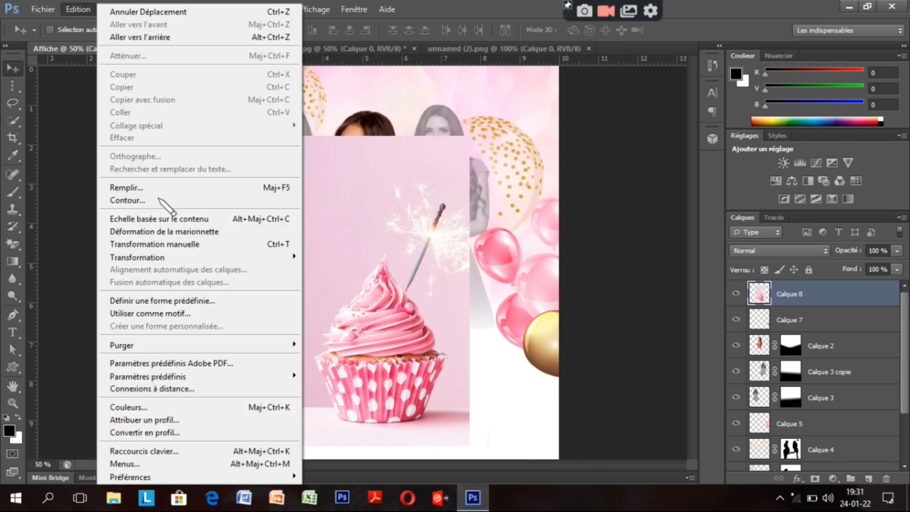
mouse_move(183, 259)
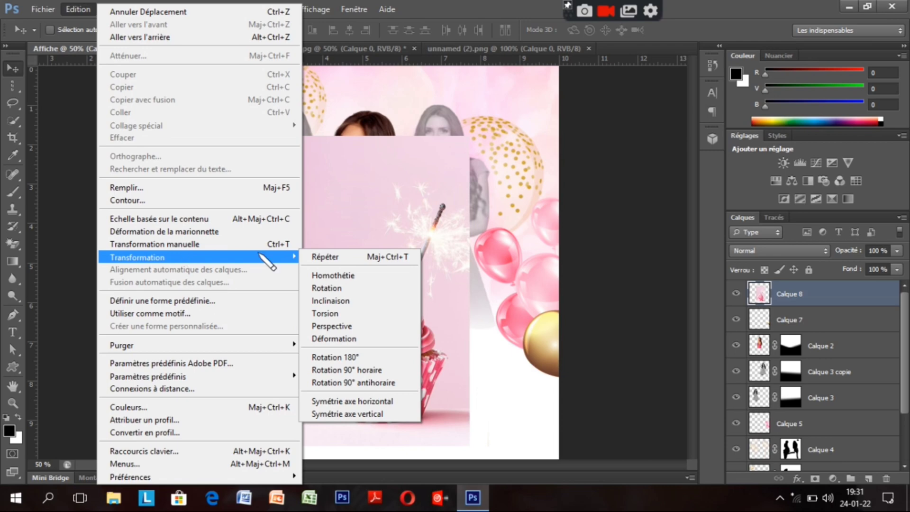
click(375, 402)
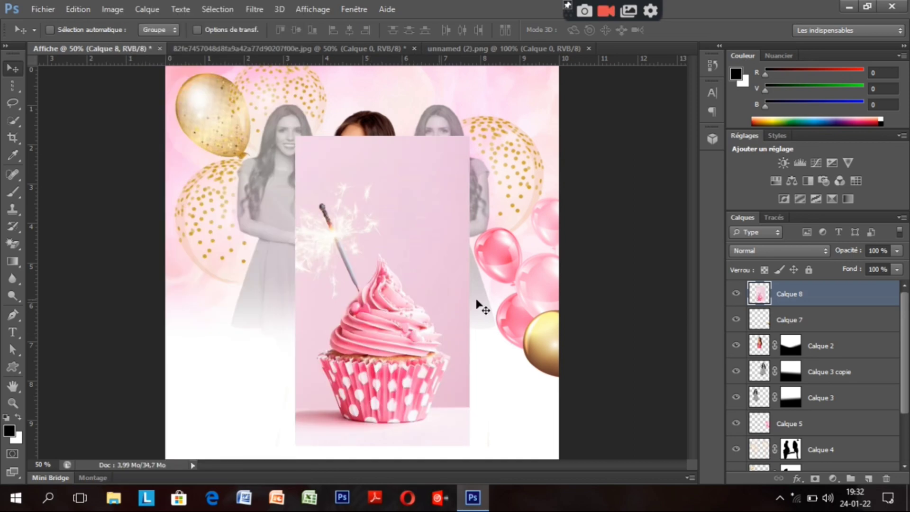
drag(444, 311, 341, 280)
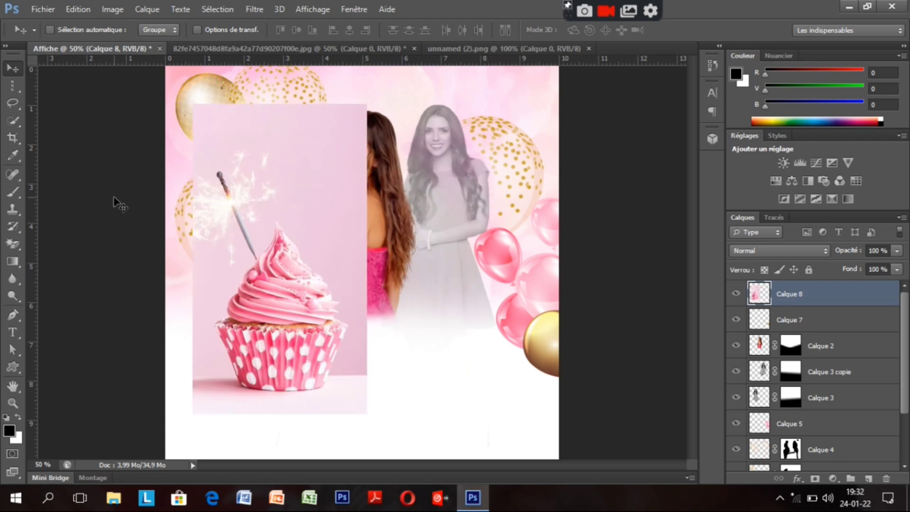
Step: Erase the pink backdrop behind and beneath the cupcake with the Magic Eraser
click(20, 247)
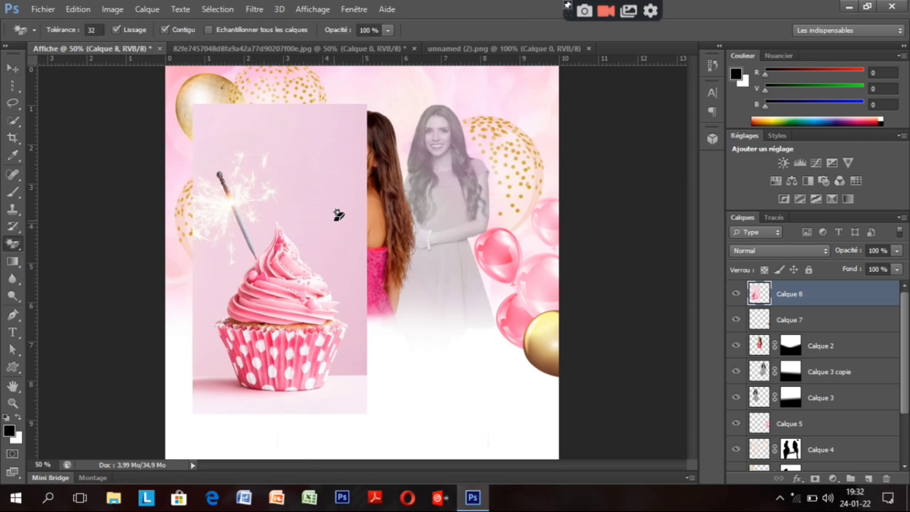
click(326, 207)
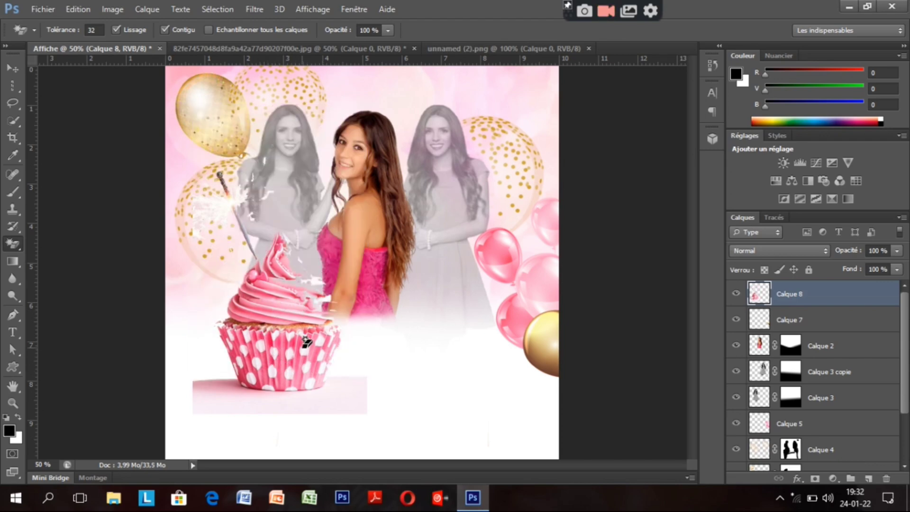
click(225, 394)
click(218, 385)
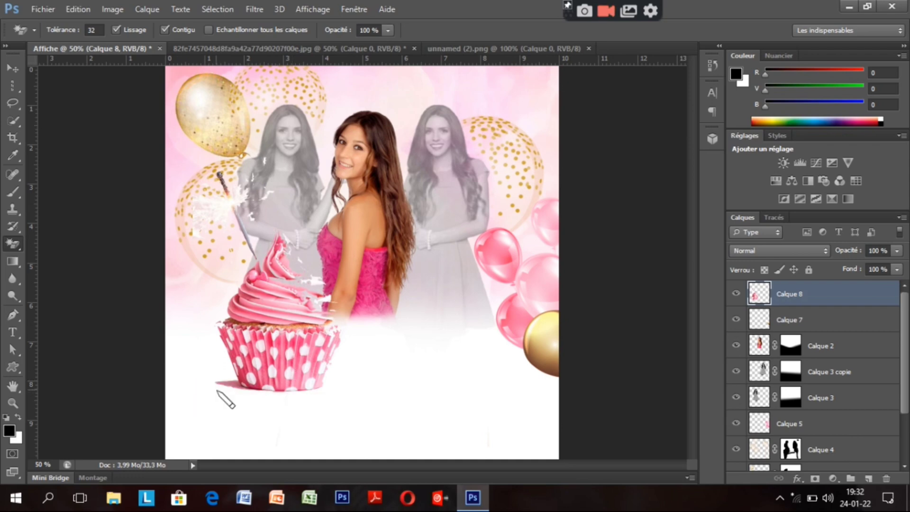
click(230, 388)
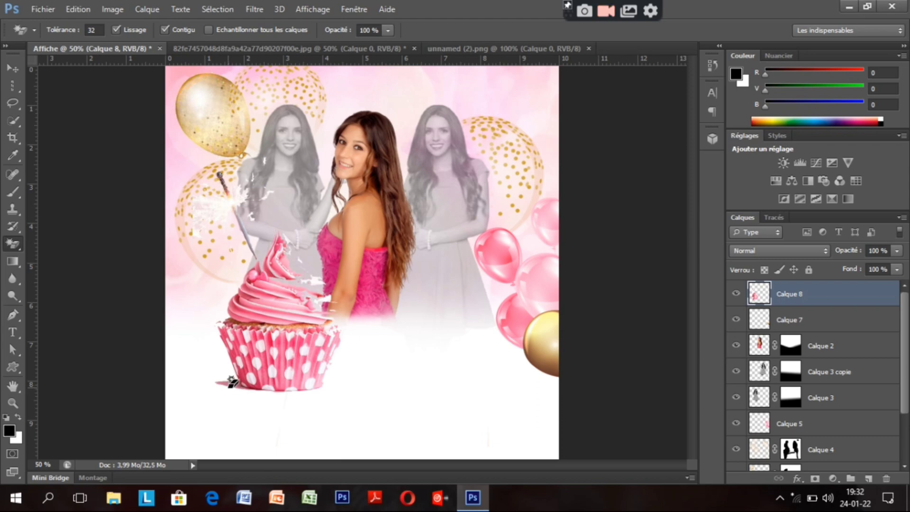
click(230, 380)
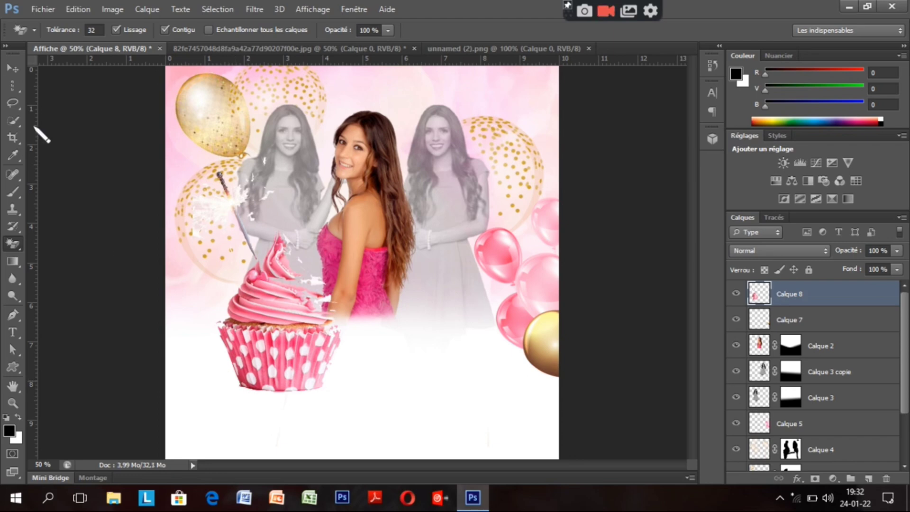
click(13, 69)
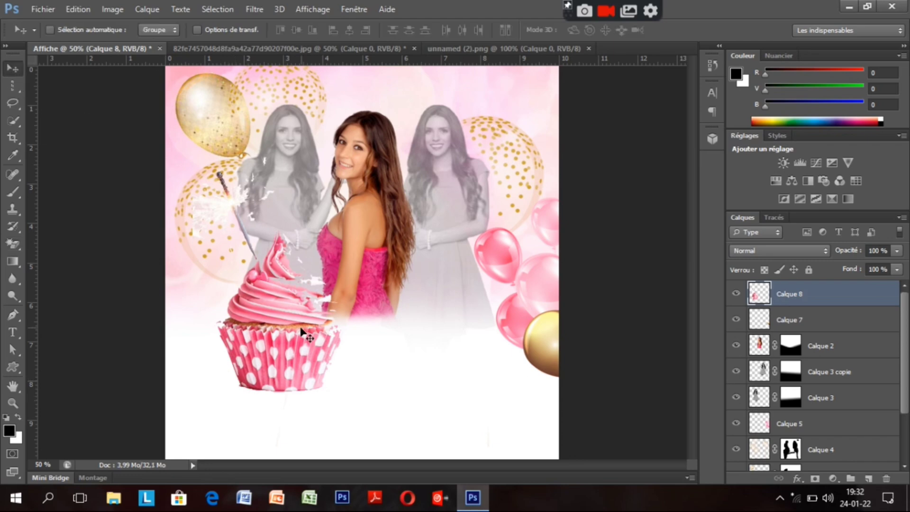
Step: Move the cupcake to the lower right and scale it down to about 67%
drag(279, 332, 542, 434)
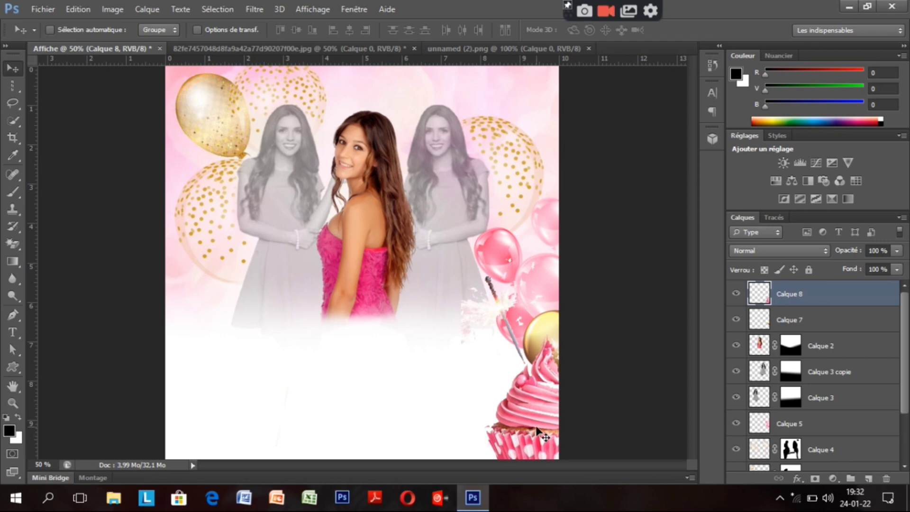
drag(541, 431, 494, 416)
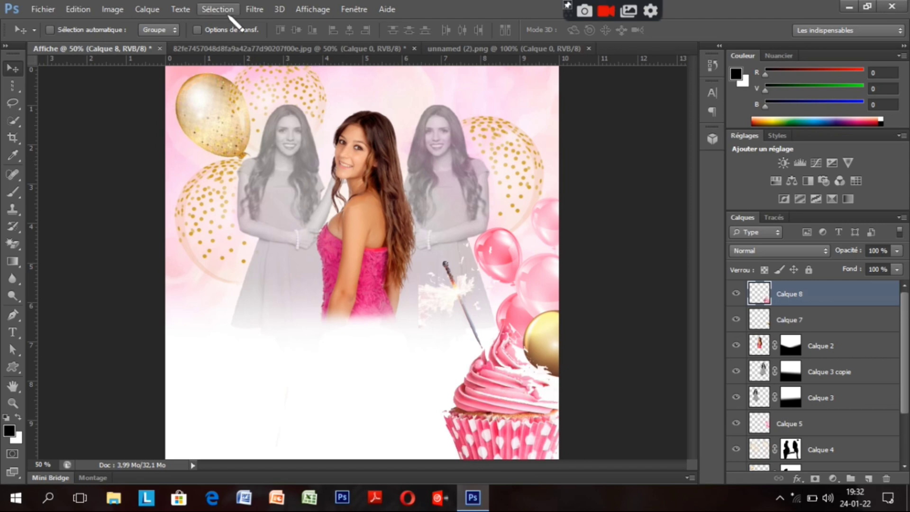
click(197, 29)
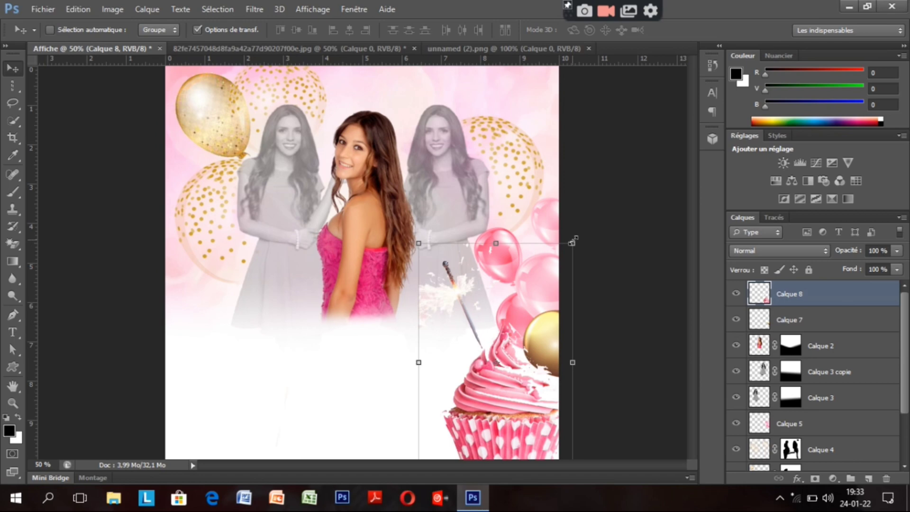
drag(573, 242, 522, 321)
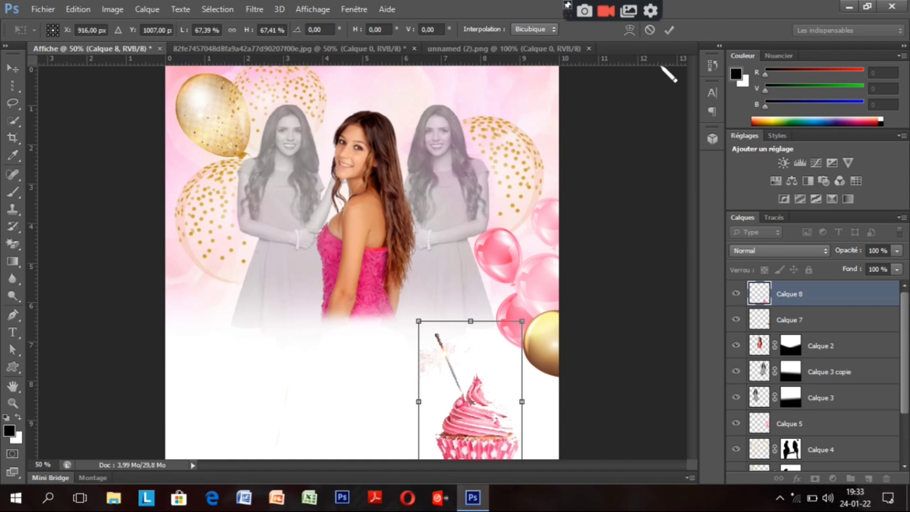
click(669, 29)
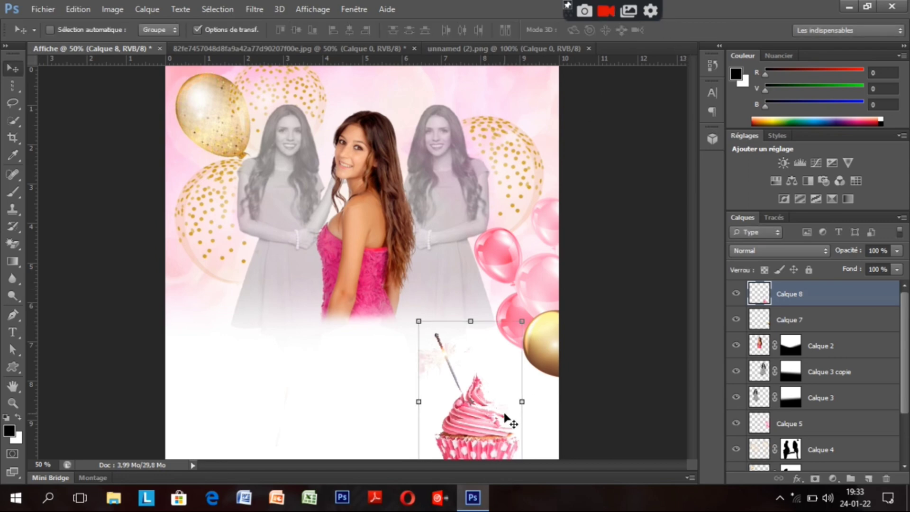
Step: Nudge the resized cupcake snugly into the poster's bottom-right corner
drag(504, 420, 563, 404)
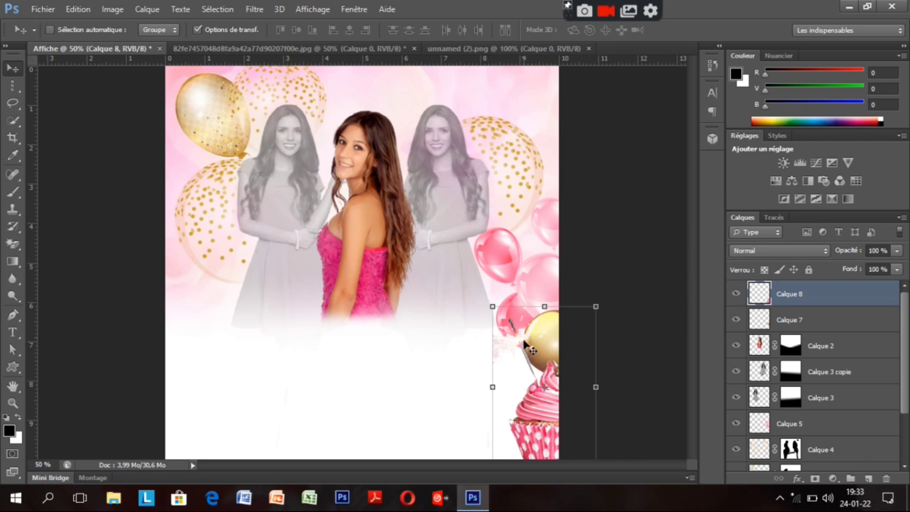
click(197, 30)
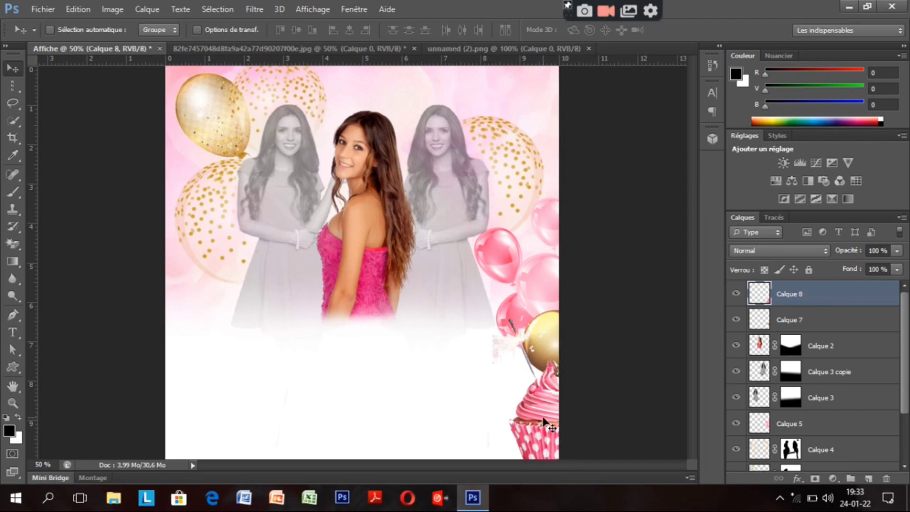
drag(544, 420, 548, 434)
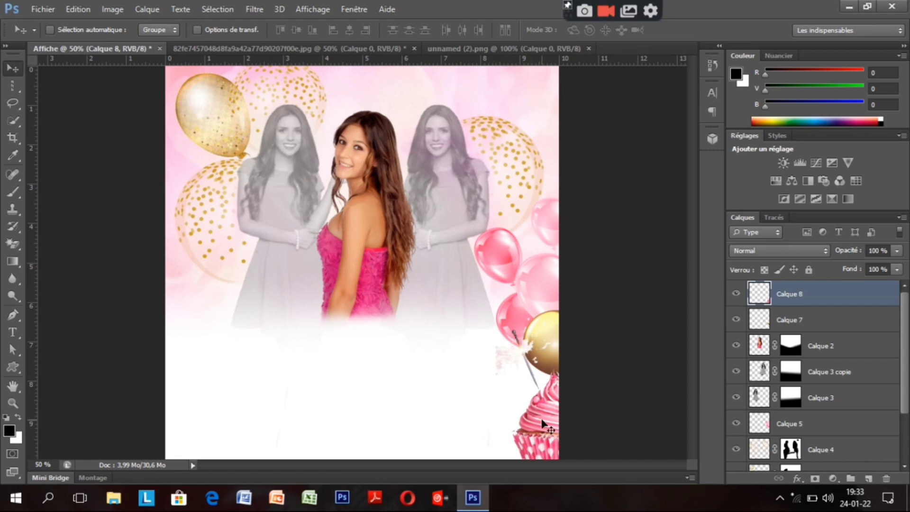
drag(542, 420, 530, 420)
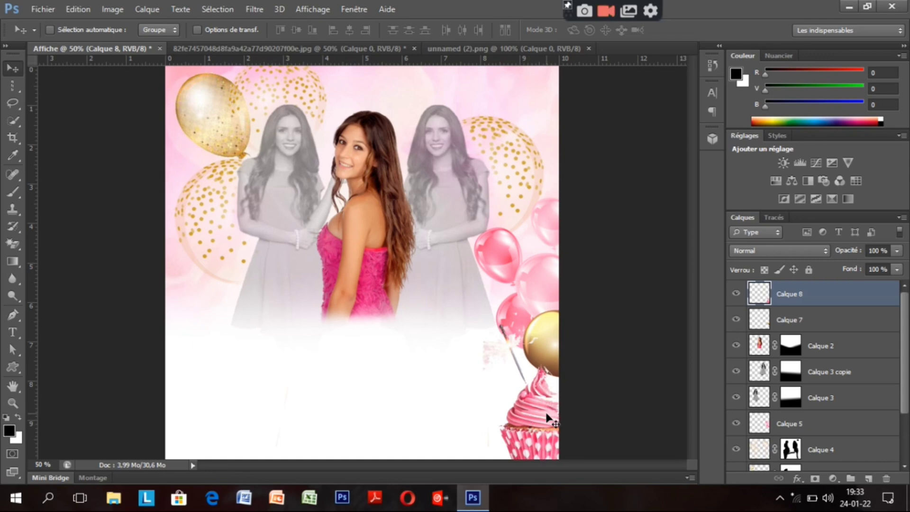
drag(548, 417, 555, 423)
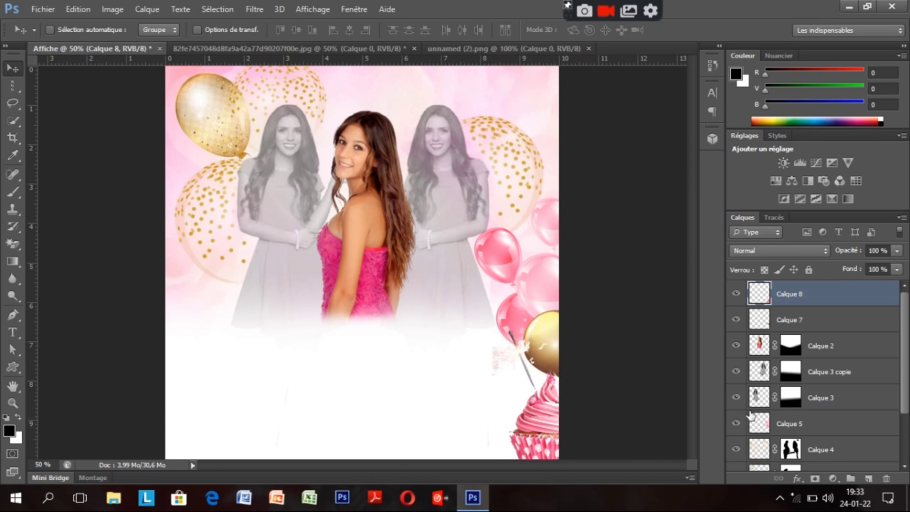
Step: Add a layer mask to Calque 8 and paint black over the sparkles on the gold balloon
click(816, 479)
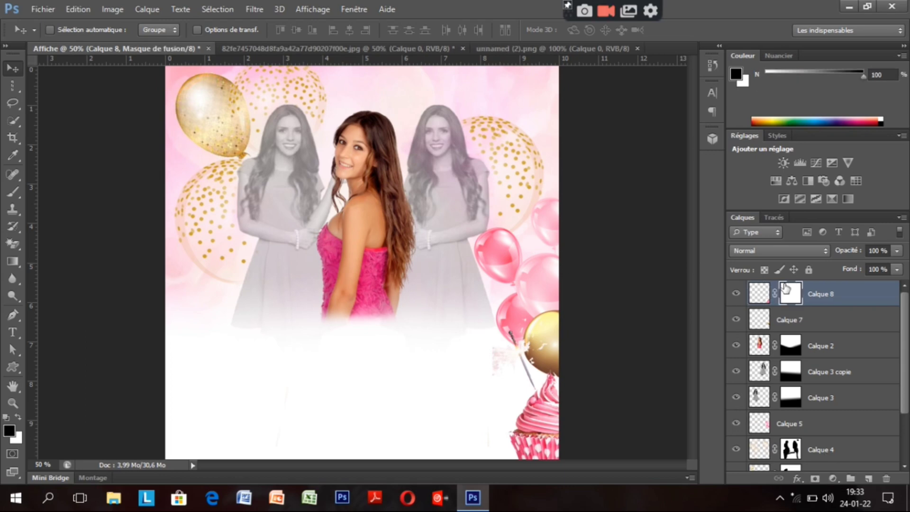
key(b)
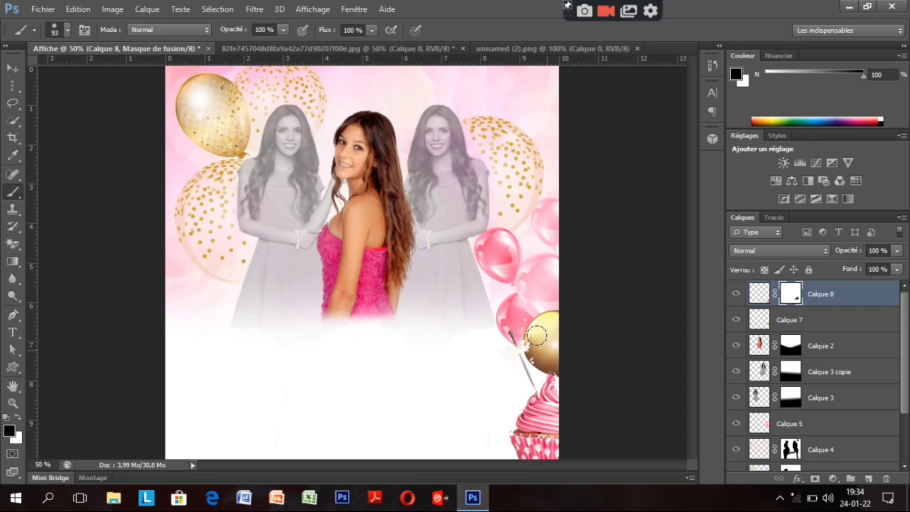
drag(537, 336, 549, 345)
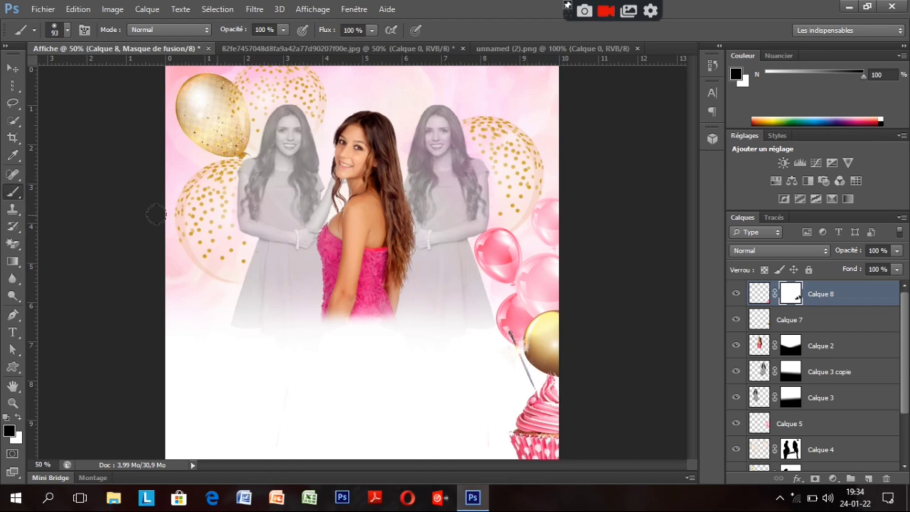
Step: Type 'Anniversaire' in bold black Times New Roman below the girl
click(14, 70)
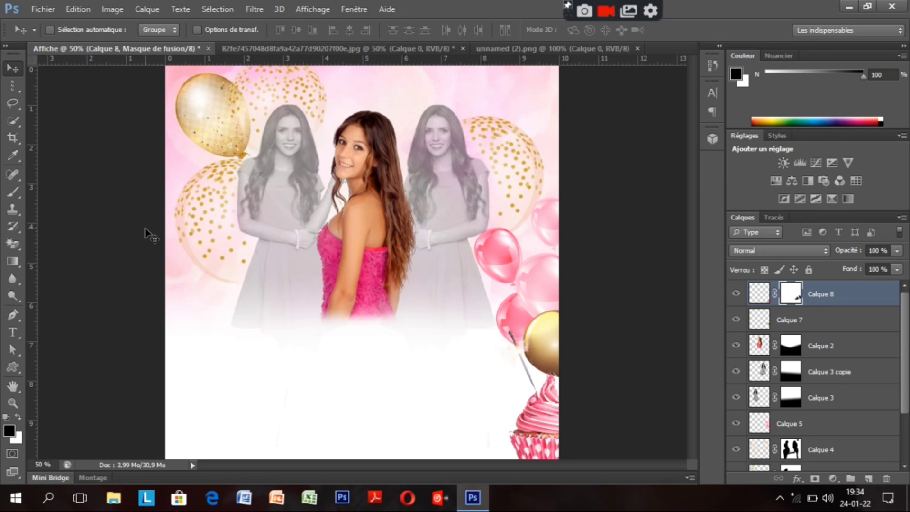
click(13, 333)
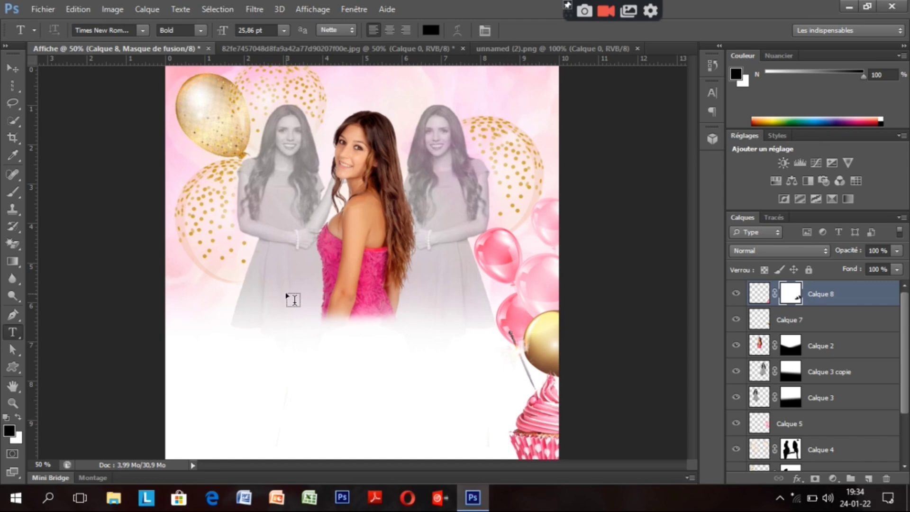
click(293, 327)
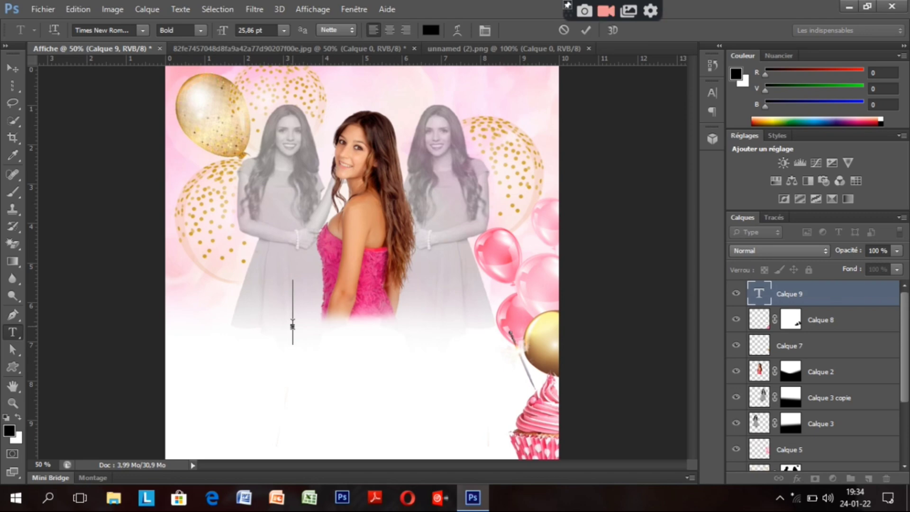
text(A)
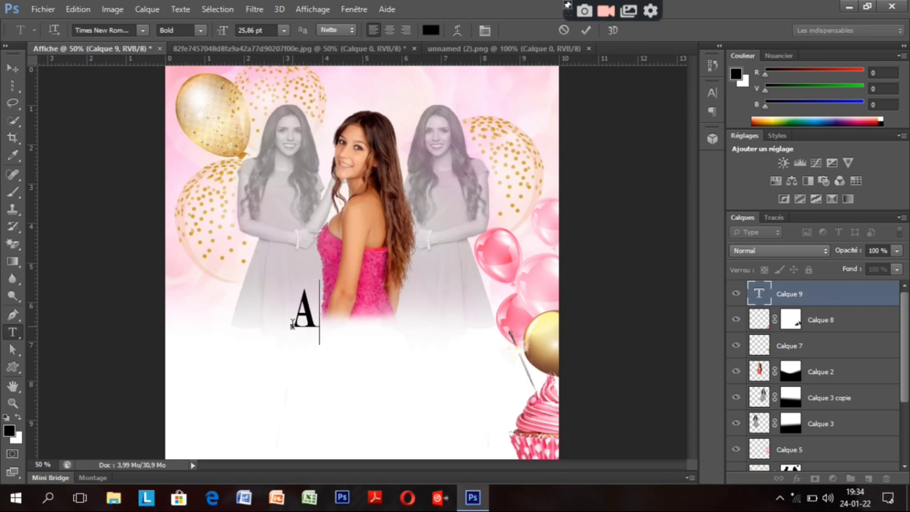
text(nn)
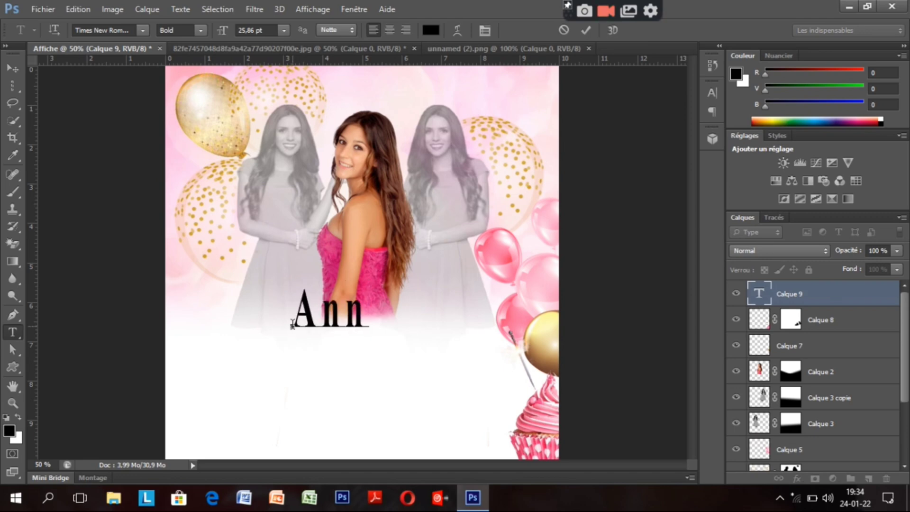
text(i)
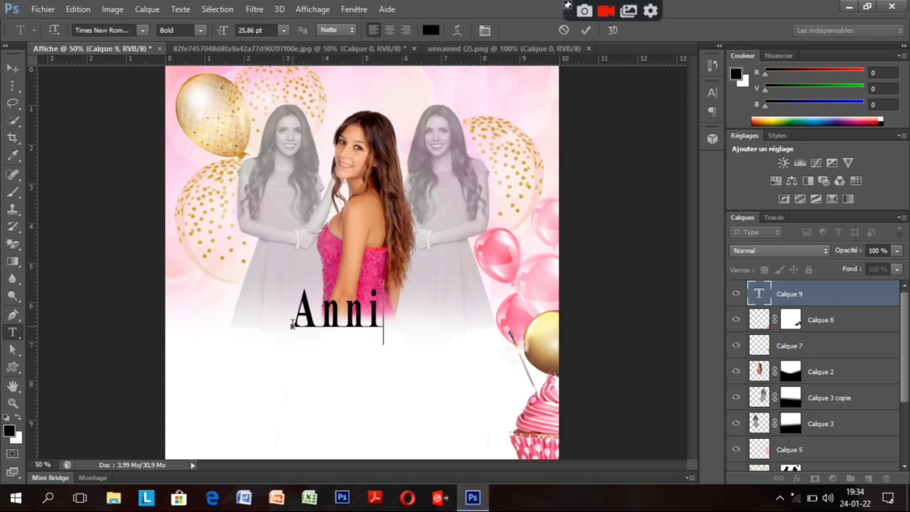
text(ver)
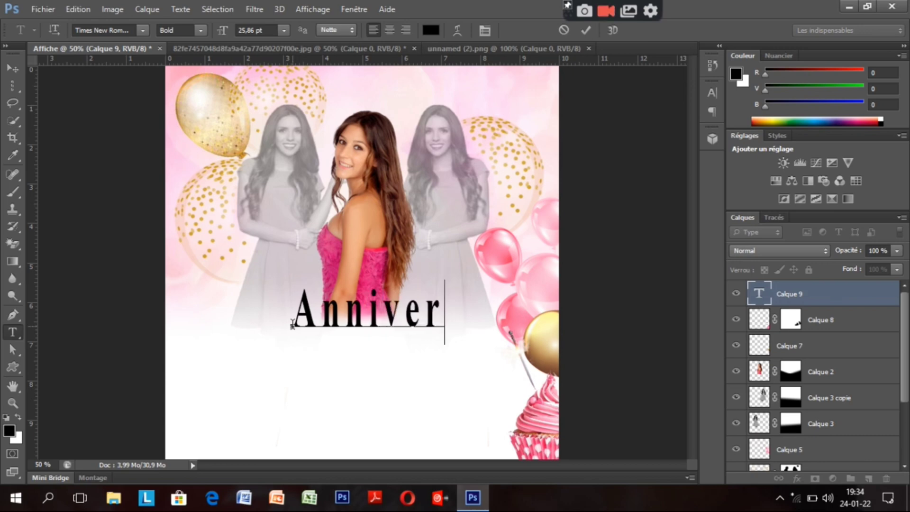
text(saire)
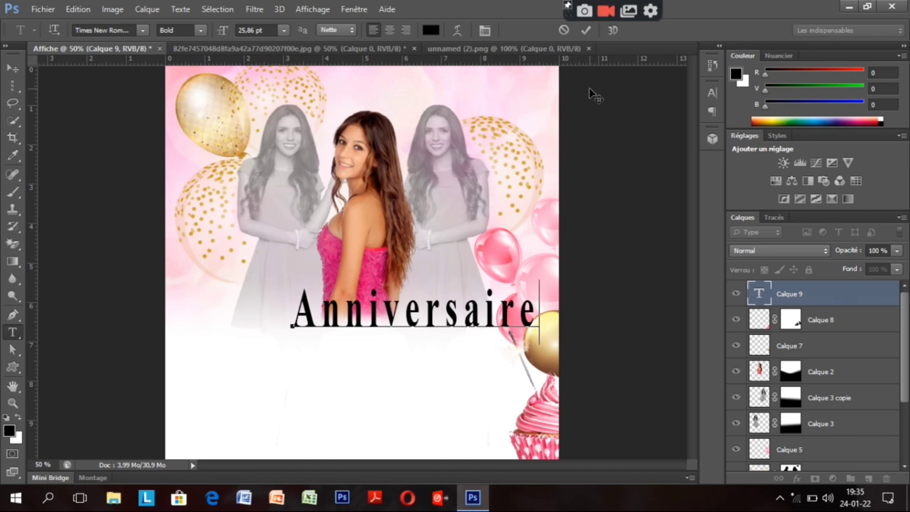
click(587, 30)
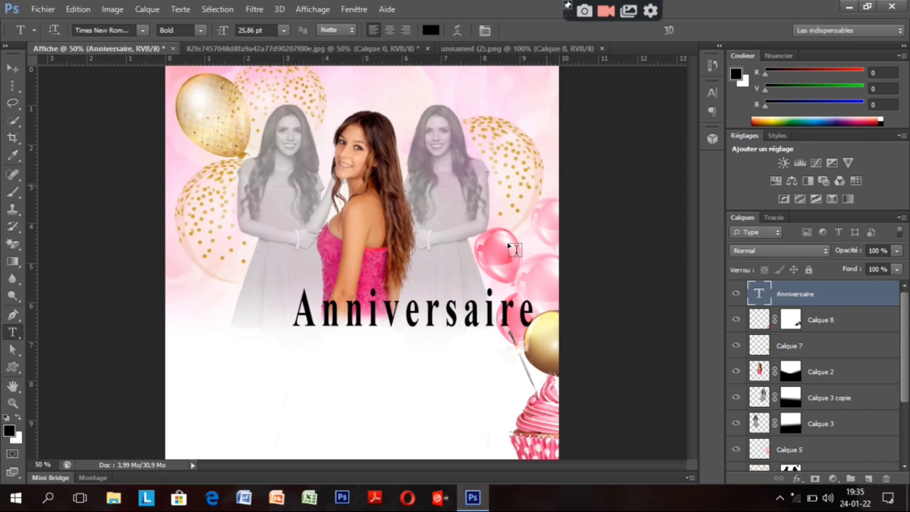
Step: Shift the Anniversaire text slightly left and down, then select its characters
click(13, 69)
drag(399, 316, 351, 331)
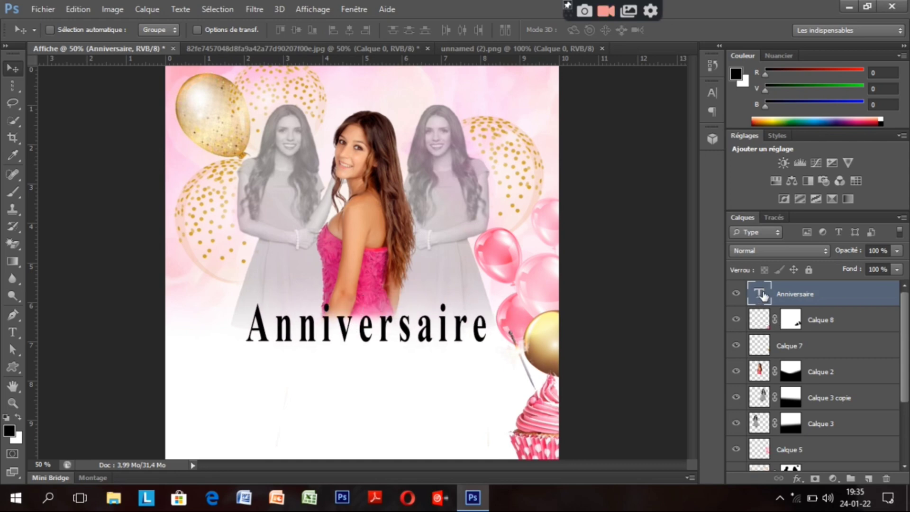
double_click(759, 294)
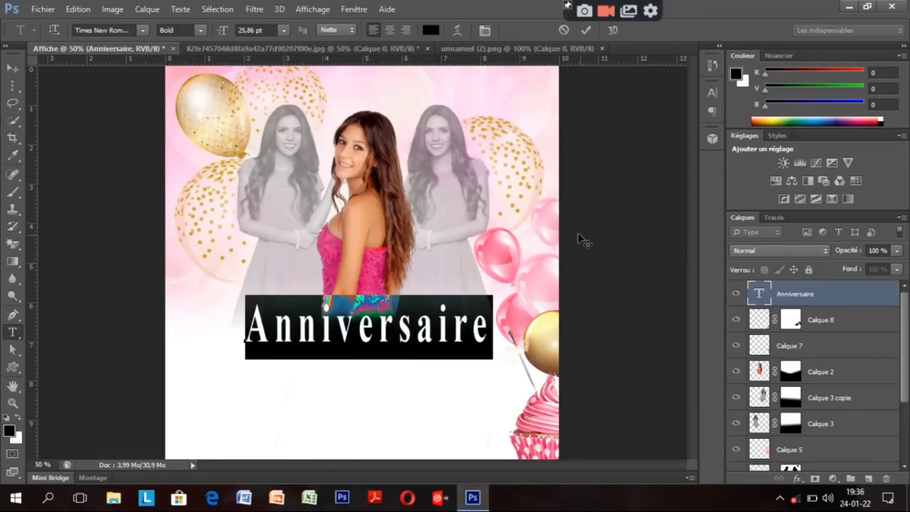
Step: Change the Anniversaire font to Gill Sans Ultra Bold
click(142, 30)
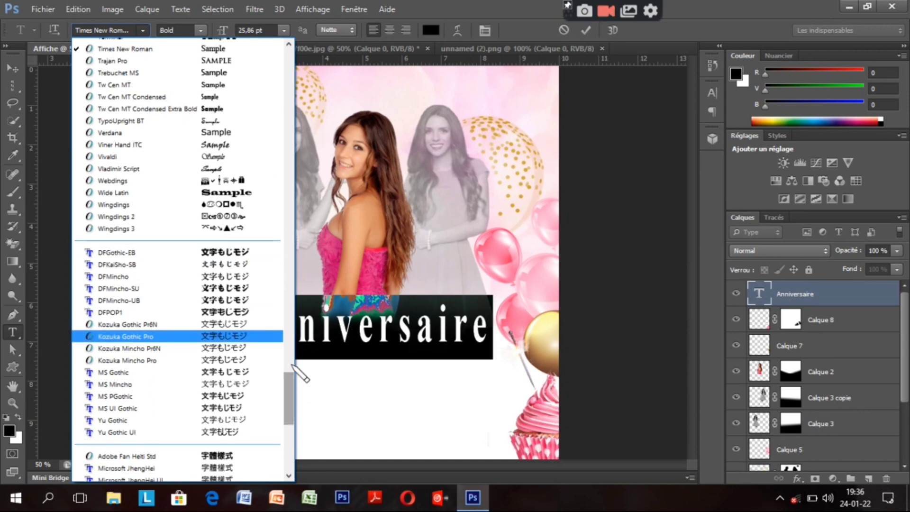
drag(289, 374, 280, 188)
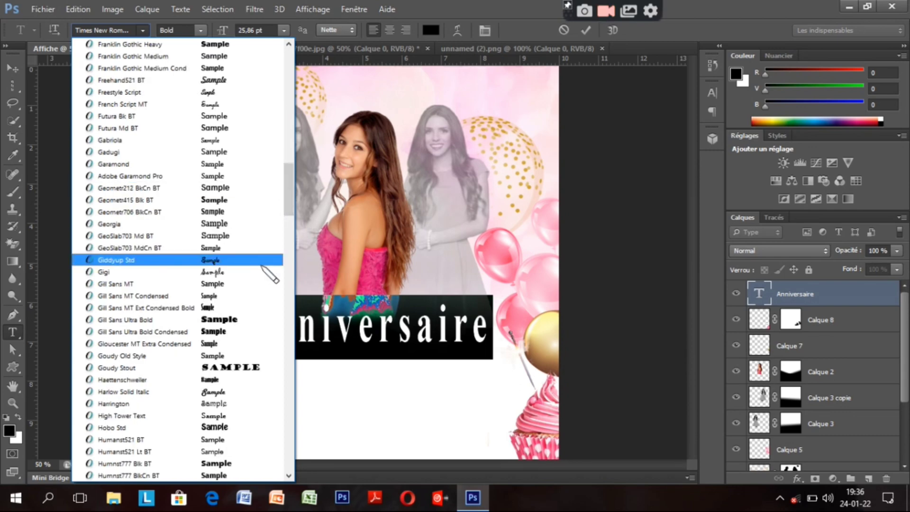
click(239, 321)
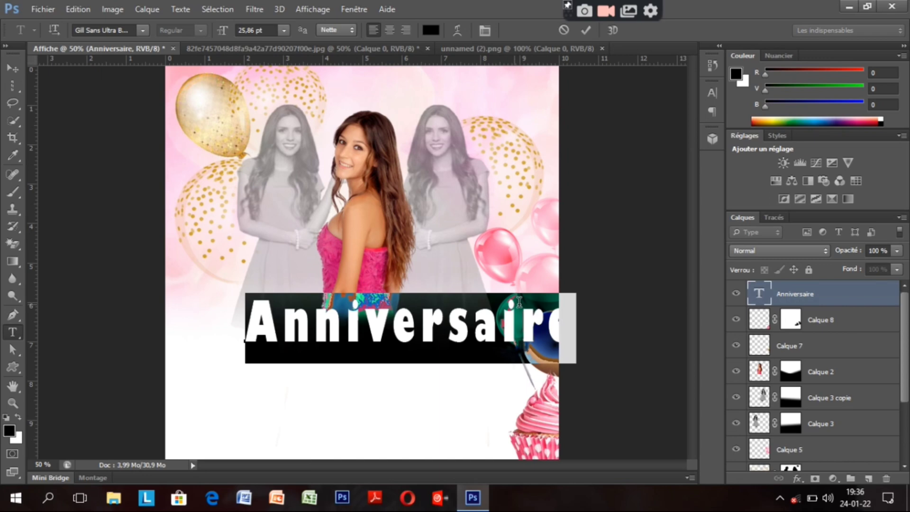
click(586, 32)
Step: Nudge Anniversaire left and scale it down to about 82%
key(v)
drag(468, 333, 432, 344)
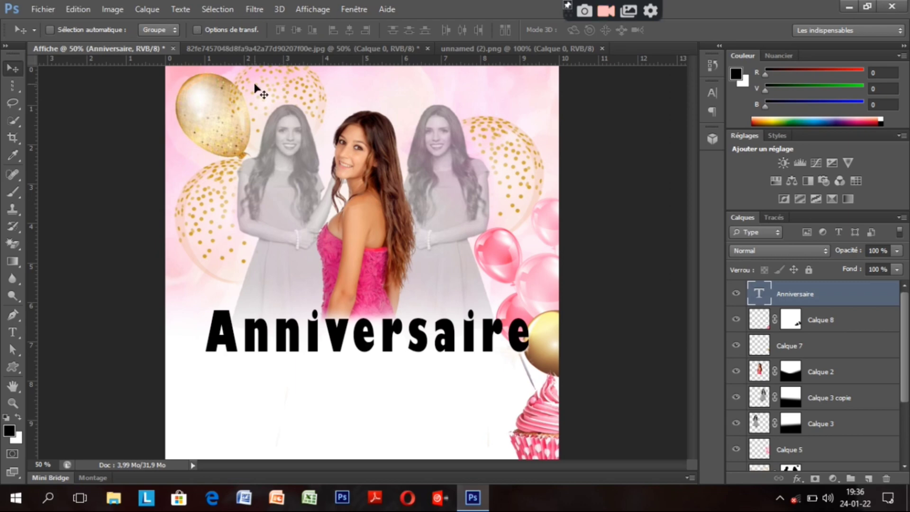
key(ctrl+t)
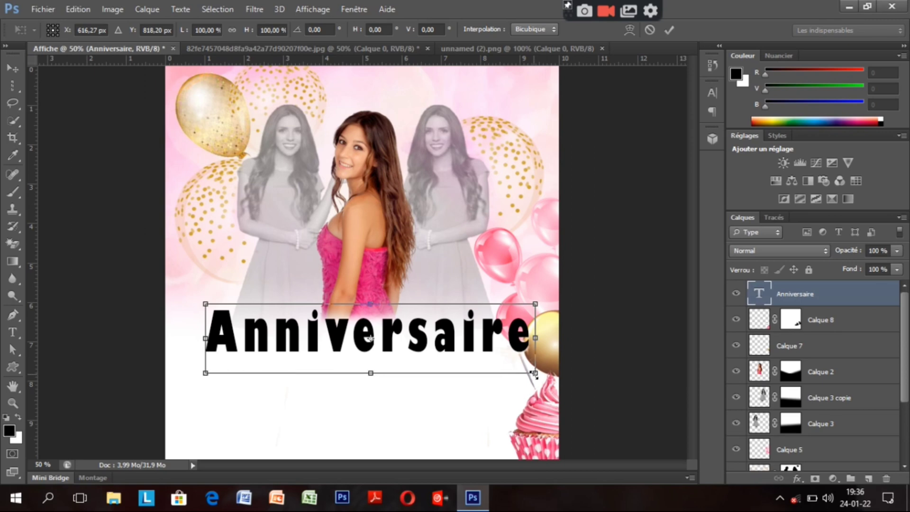
drag(534, 373, 476, 361)
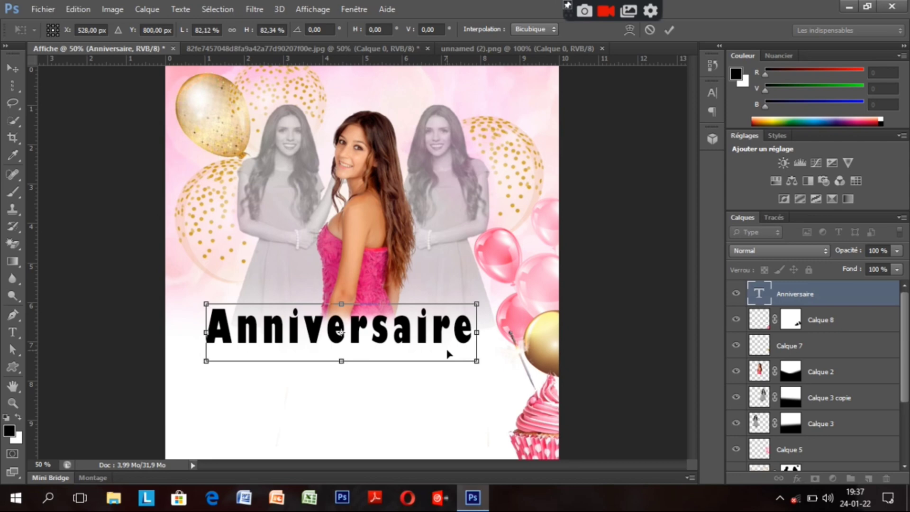
key(Return)
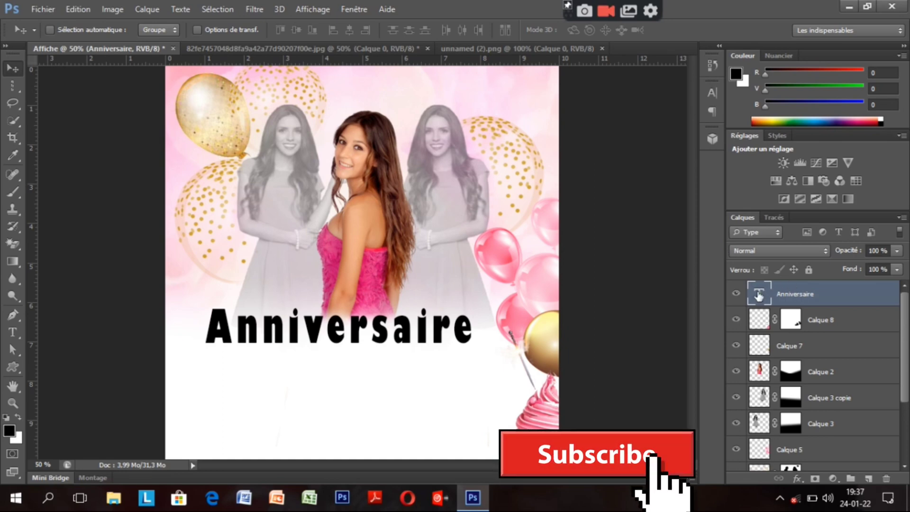
Step: Tighten Anniversaire's leading, set letter spacing to 95 and stretch it taller vertically
double_click(759, 295)
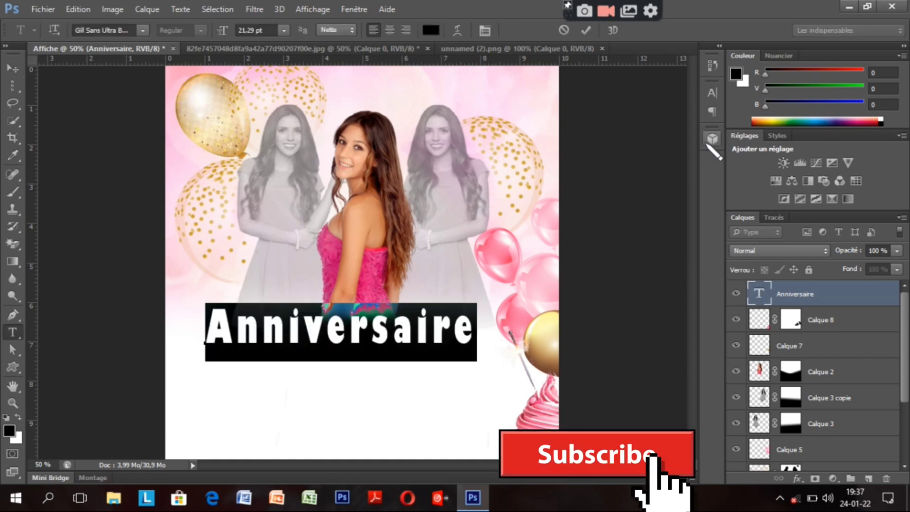
click(712, 93)
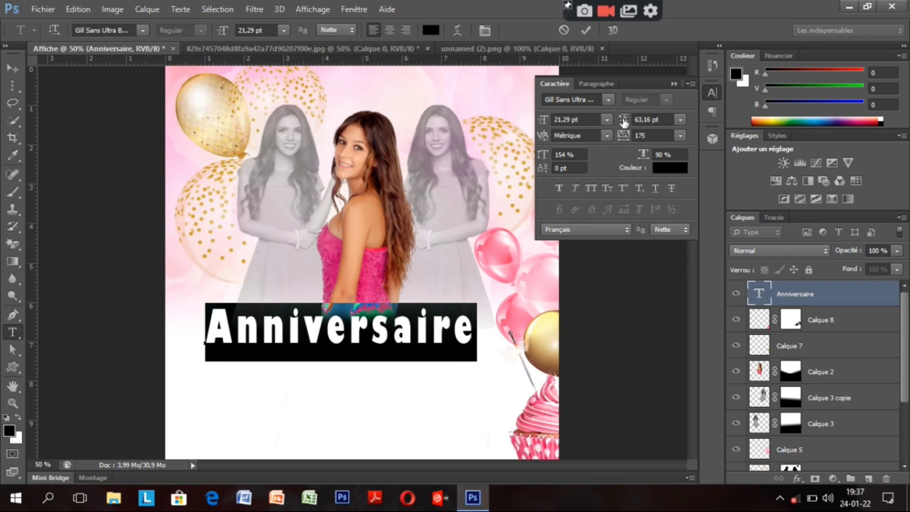
drag(624, 122, 626, 122)
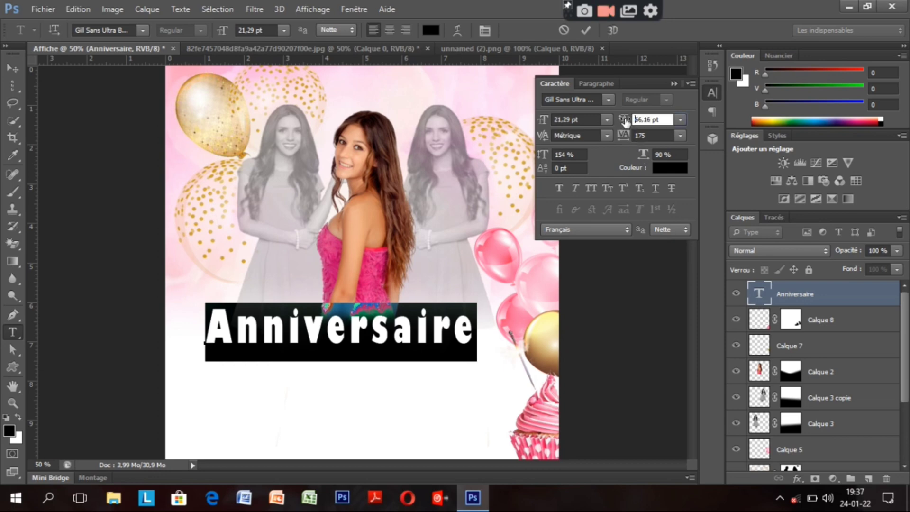
drag(625, 122, 611, 138)
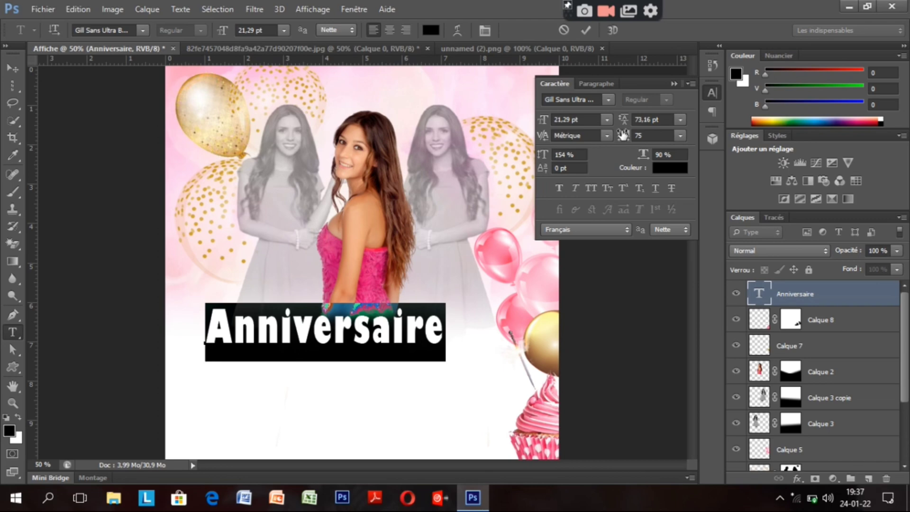
drag(624, 136, 628, 135)
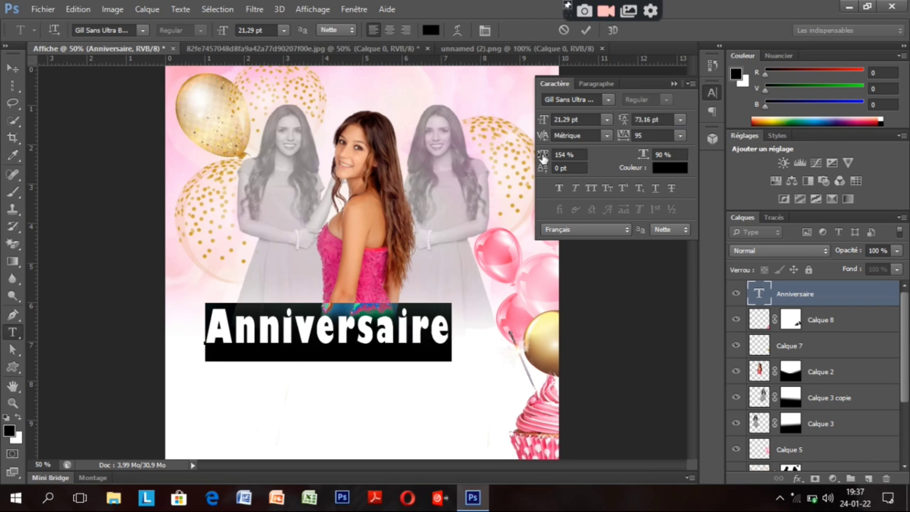
drag(544, 159, 564, 157)
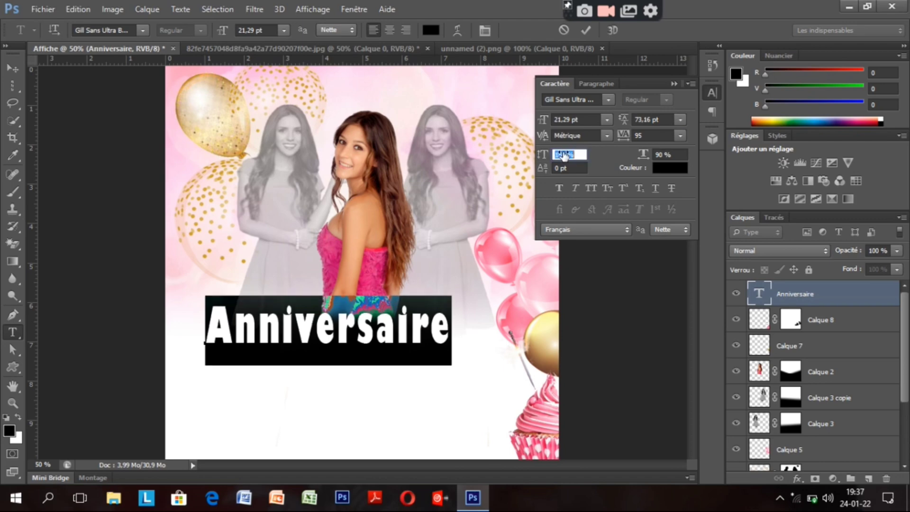
drag(564, 156, 599, 154)
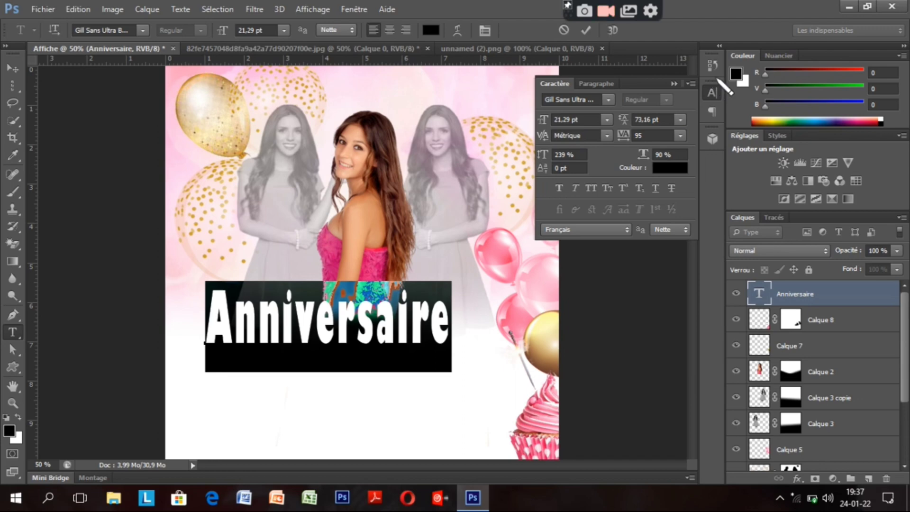
click(674, 83)
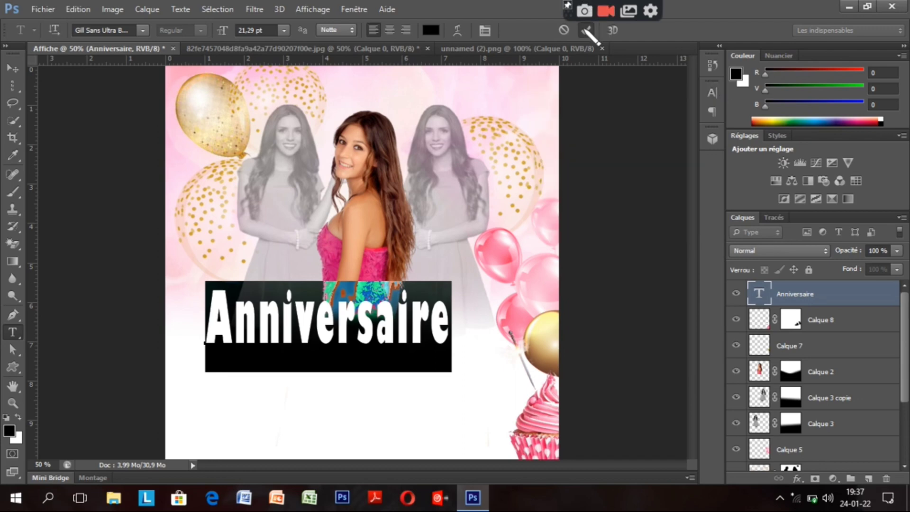
click(586, 29)
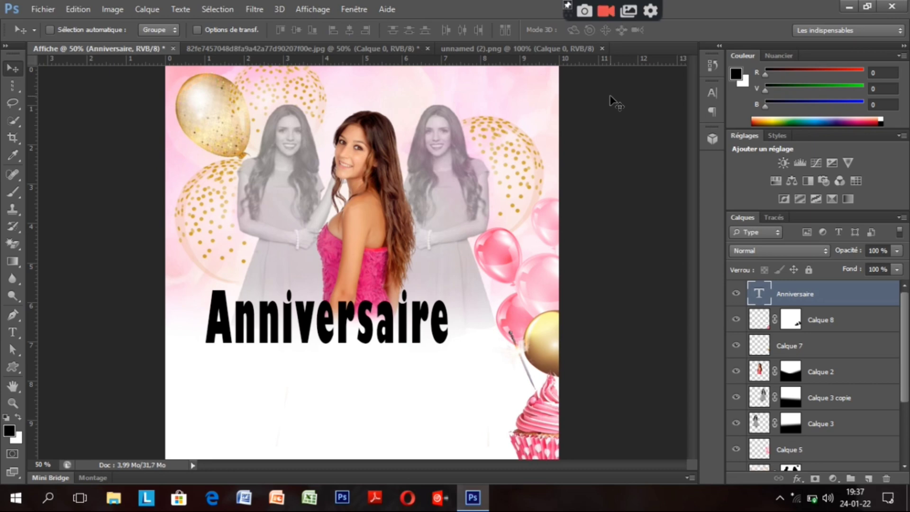
Step: Nudge Anniversaire down and right to centre it beneath the girl
key(Down)
key(Down)
key(Down)
key(Down)
key(Down)
key(Down)
key(Down)
key(Down)
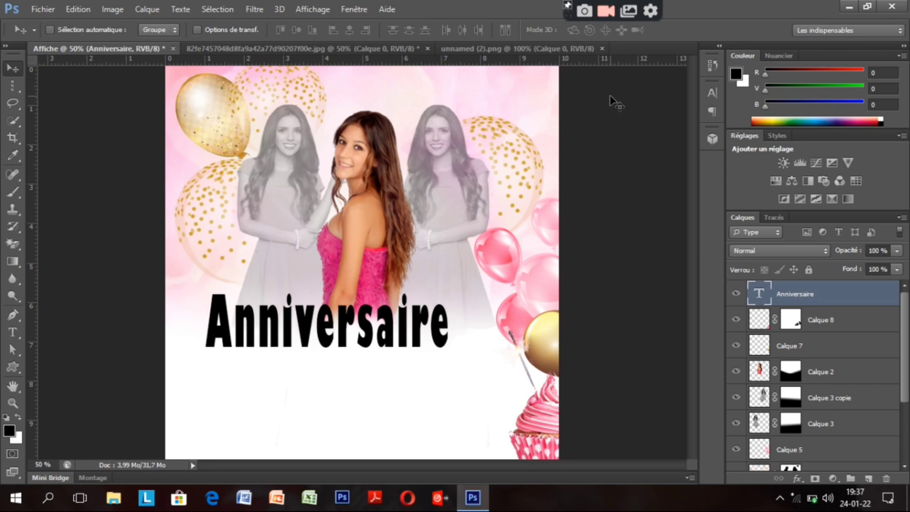
key(Down)
key(Down)
key(Down)
key(Down)
key(Down)
key(Down)
key(Right)
key(Right)
key(Right)
key(Right)
key(Right)
key(Right)
key(Right)
key(Right)
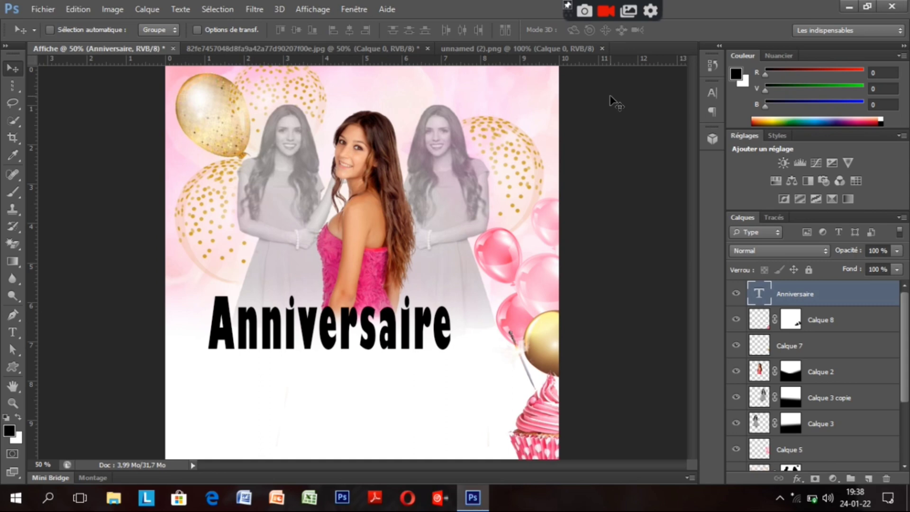
key(shift+Right)
key(shift+Right)
key(shift+Right)
key(shift+Right)
key(shift+Right)
key(shift+Right)
key(shift+Right)
key(shift+Right)
key(shift+Right)
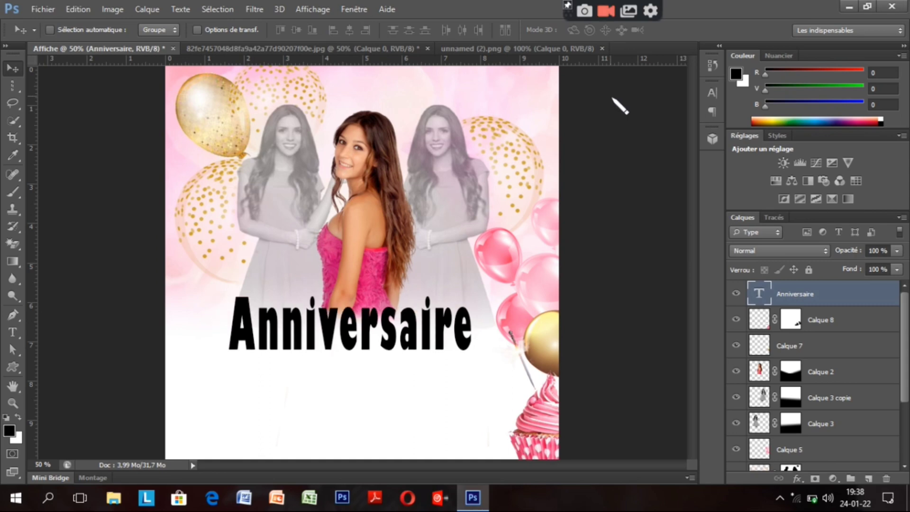
key(ctrl+minus)
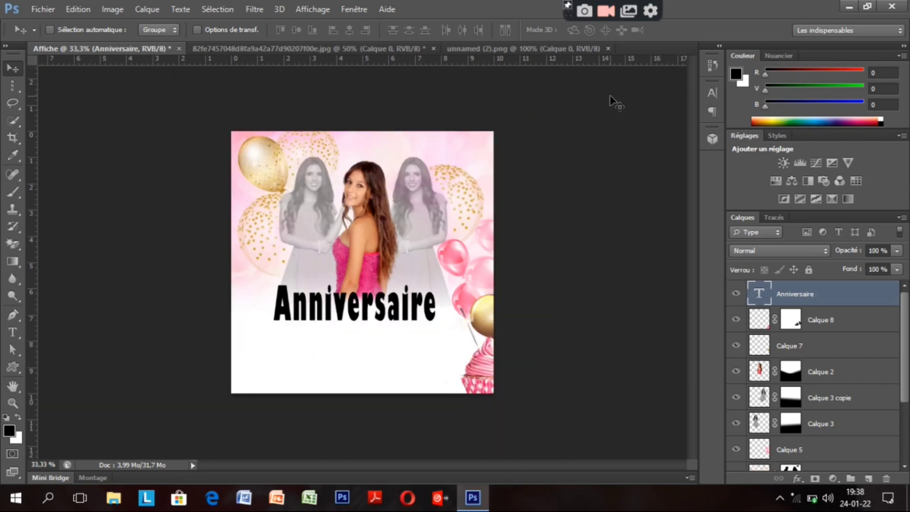
key(ctrl+plus)
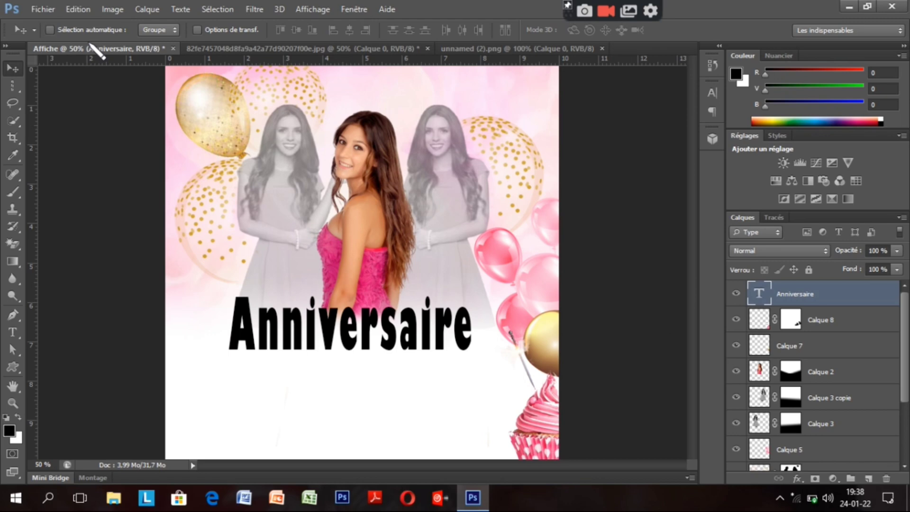
Step: Open 'unnamed (6)', unlock its background, and drag the gold glitter onto the poster
click(53, 12)
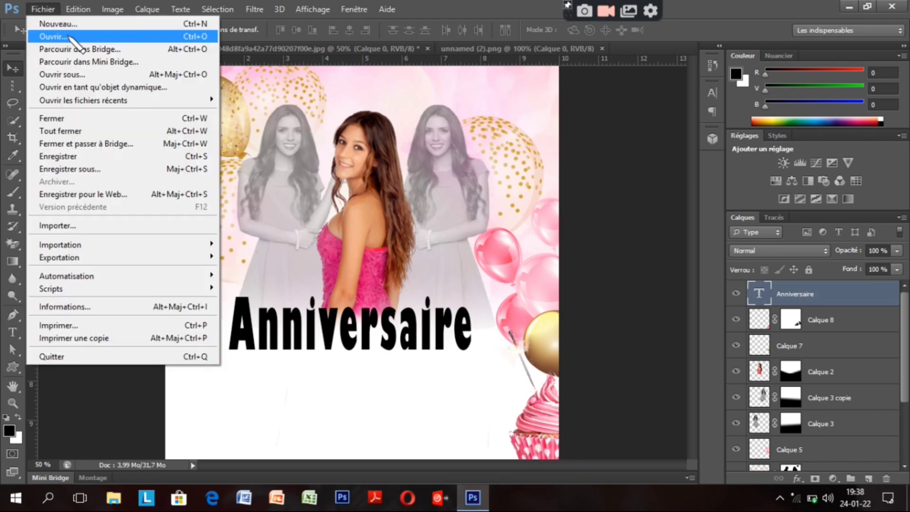
click(69, 38)
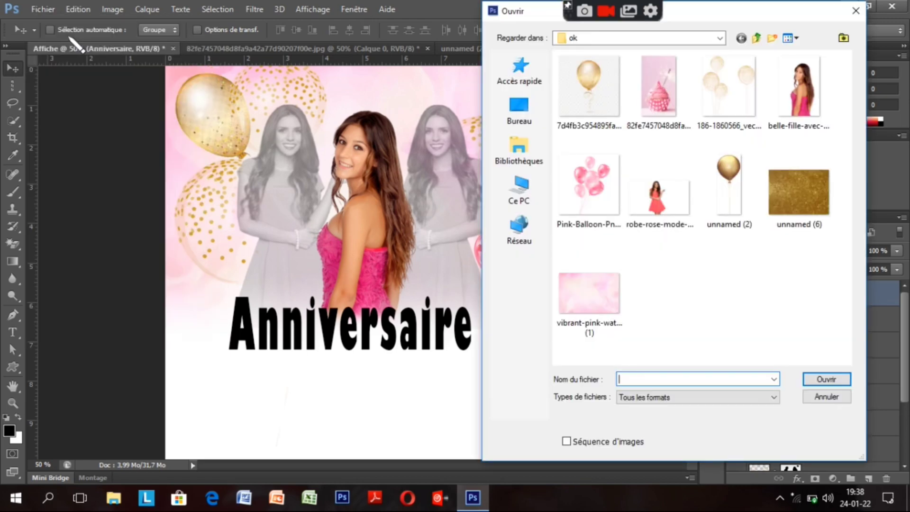
click(803, 202)
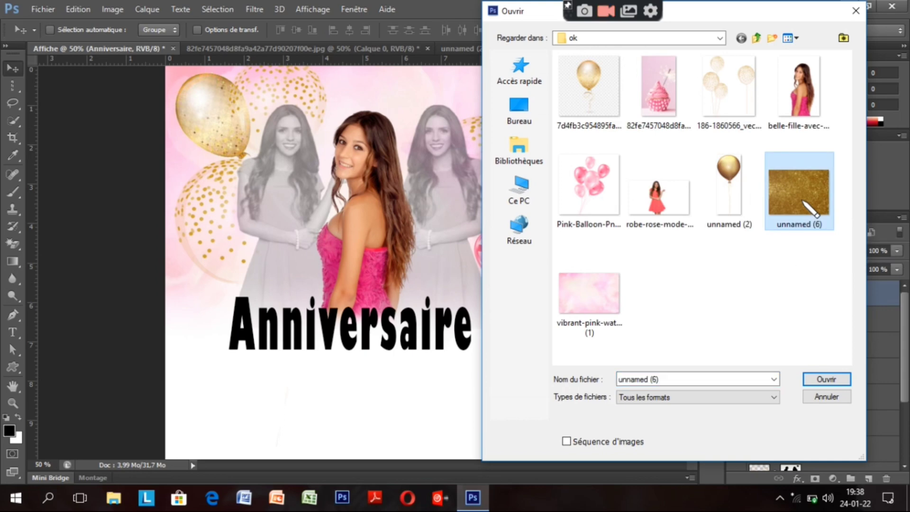
click(827, 379)
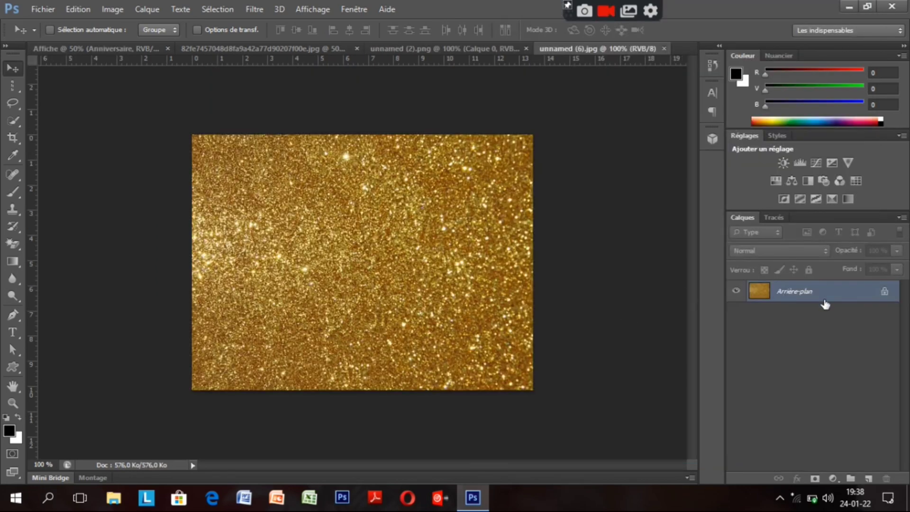
double_click(885, 292)
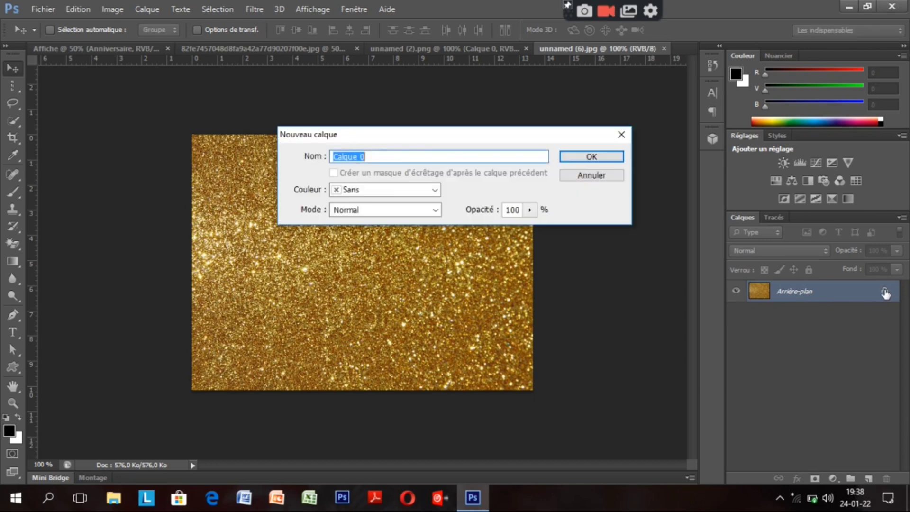
click(589, 155)
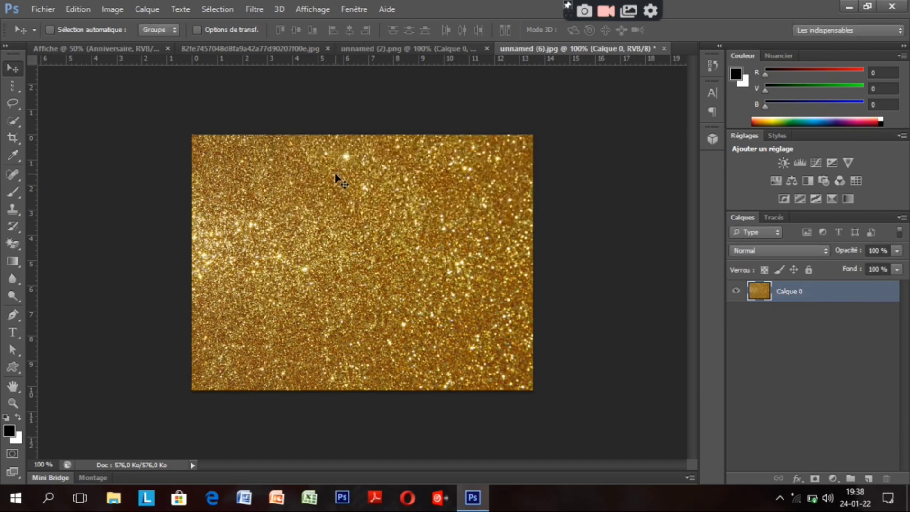
drag(378, 268, 316, 332)
Step: Enlarge the glitter layer to about 145% and move it over the title
key(ctrl+t)
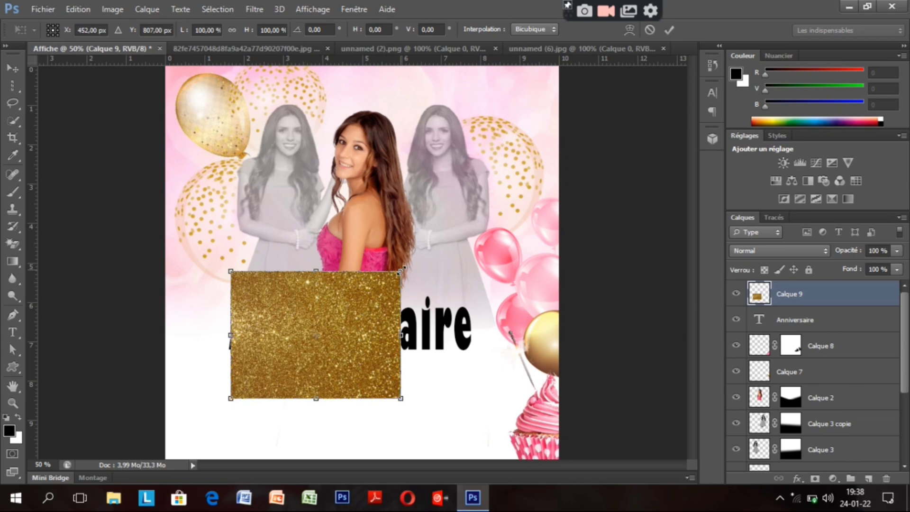
drag(401, 272, 478, 214)
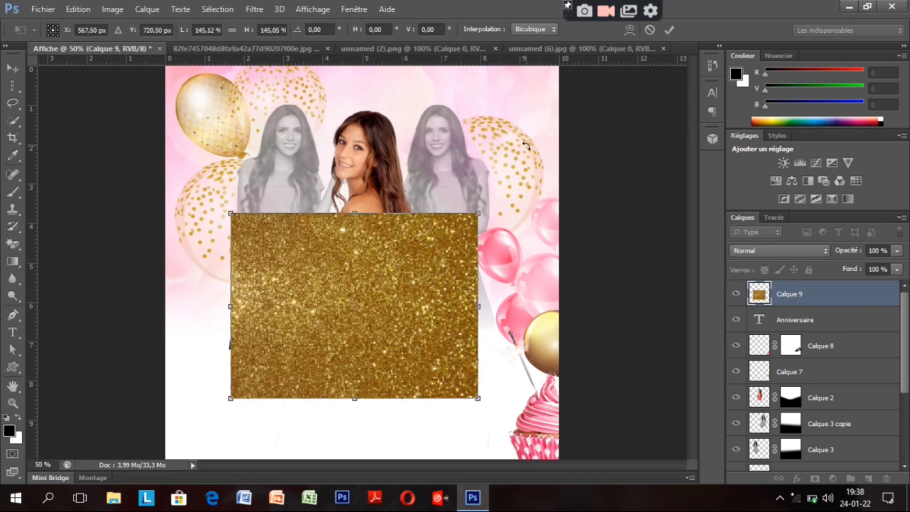
double_click(429, 286)
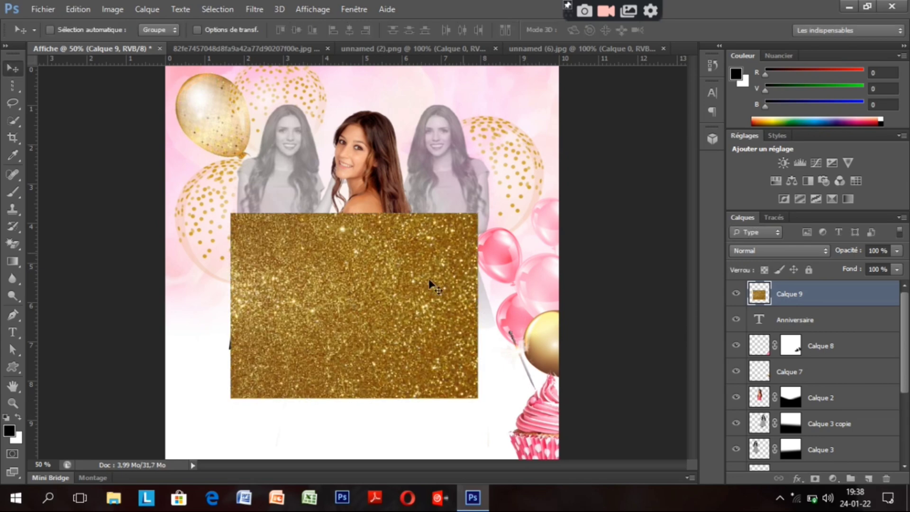
drag(420, 286, 382, 341)
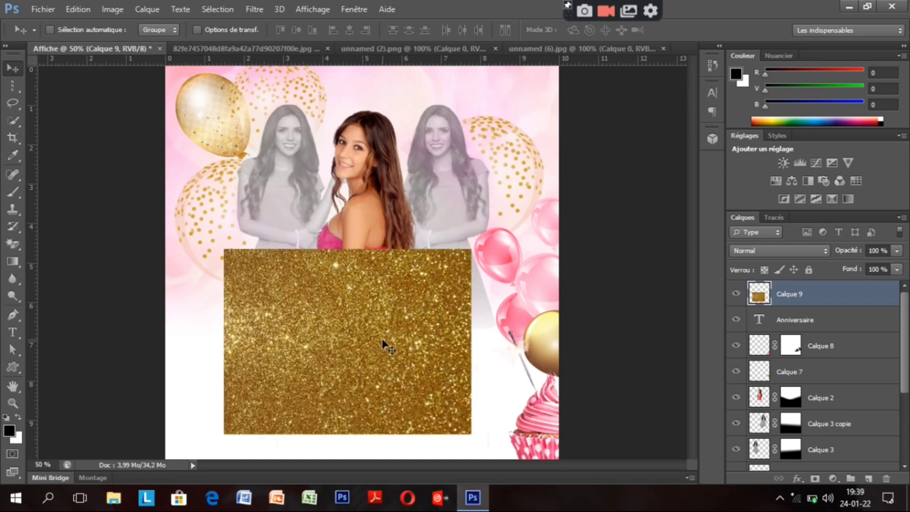
Step: Clip the glitter layer to the Anniversaire text with a clipping mask
right_click(831, 298)
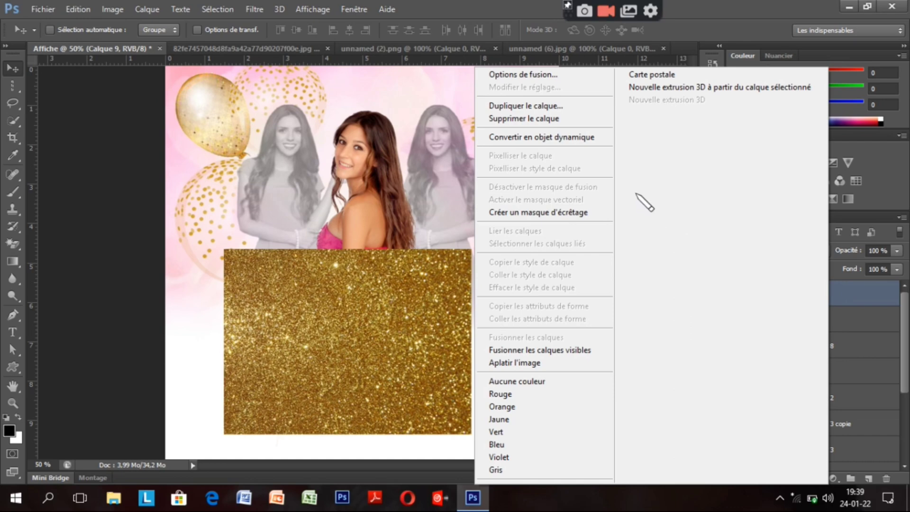
click(566, 214)
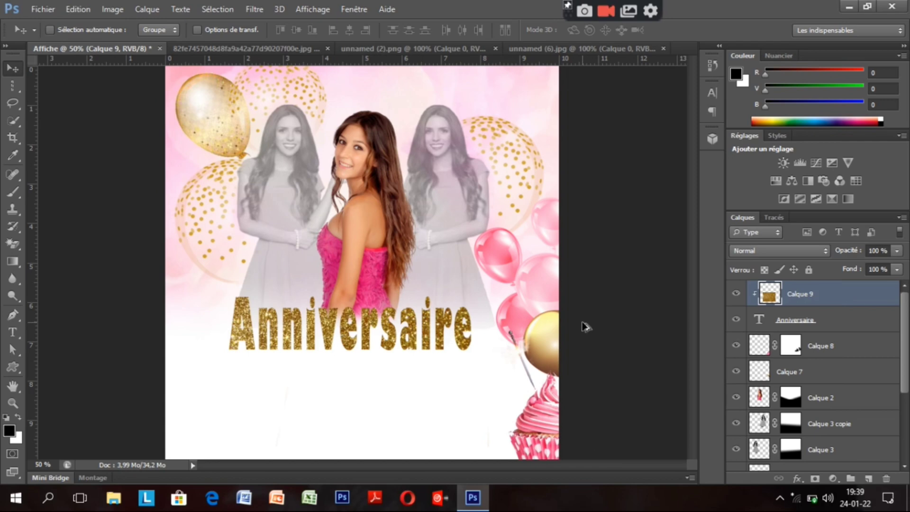
key(ctrl+alt+g)
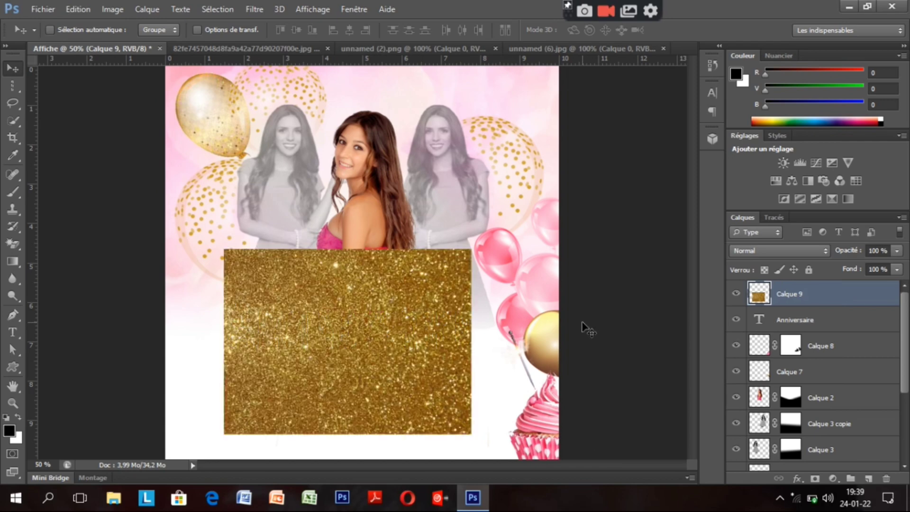
alt+click(770, 304)
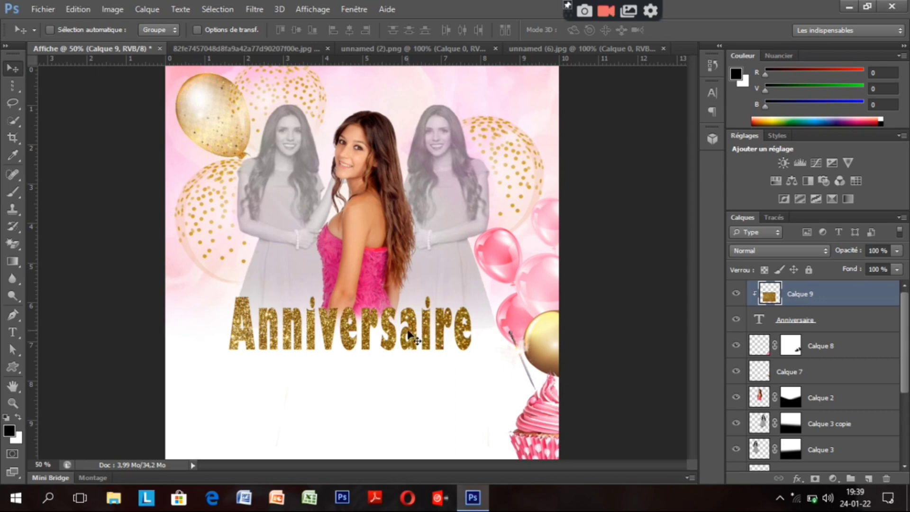
Step: Group Calque 9 and the Anniversaire text into Groupe 1
mouse_move(409, 334)
mouse_down()
mouse_move(401, 335)
mouse_move(426, 337)
mouse_move(413, 336)
mouse_up()
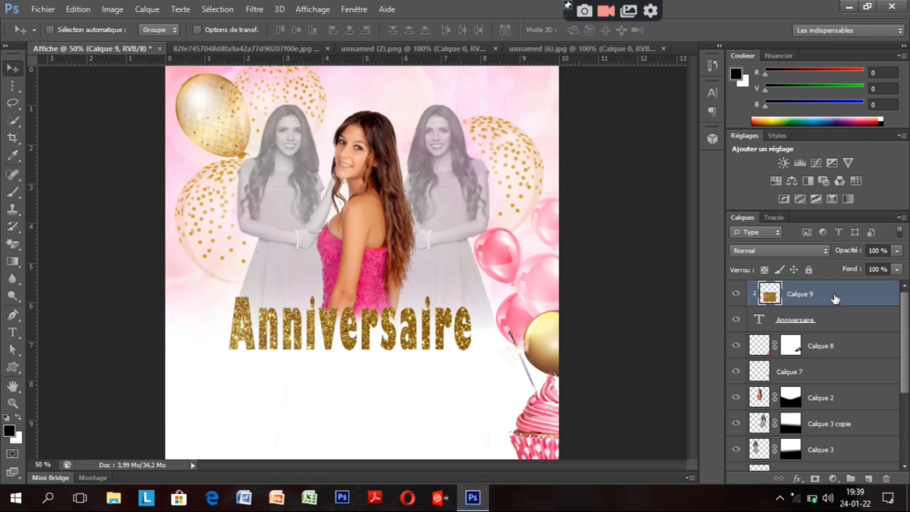
shift+click(836, 323)
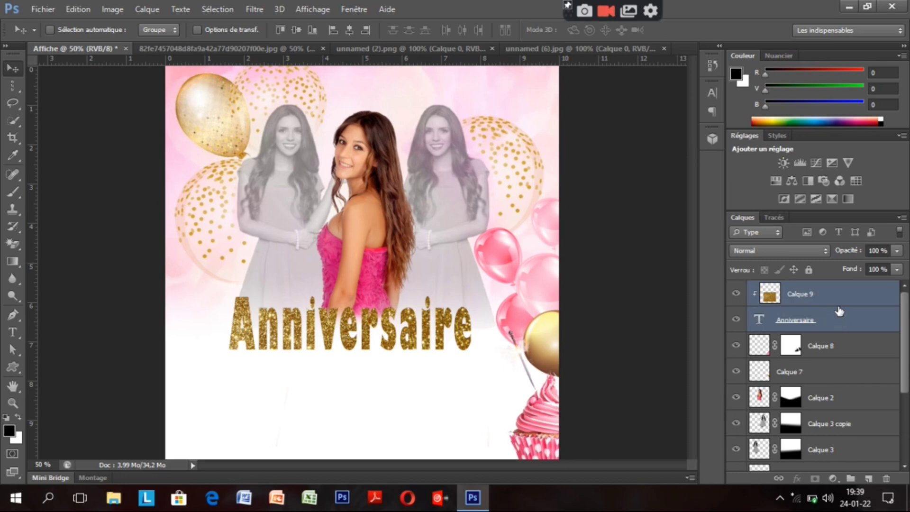
key(ctrl+g)
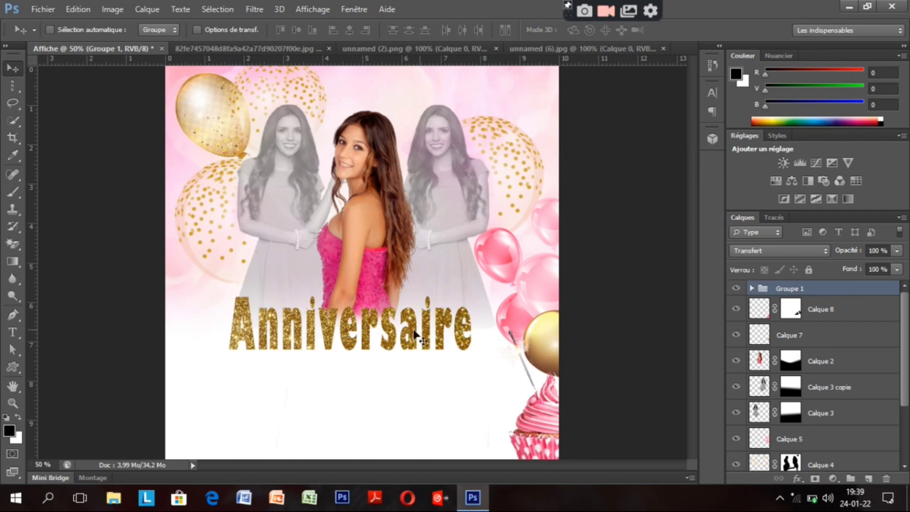
mouse_move(412, 339)
mouse_down()
mouse_move(412, 321)
mouse_move(430, 321)
mouse_move(426, 329)
mouse_up()
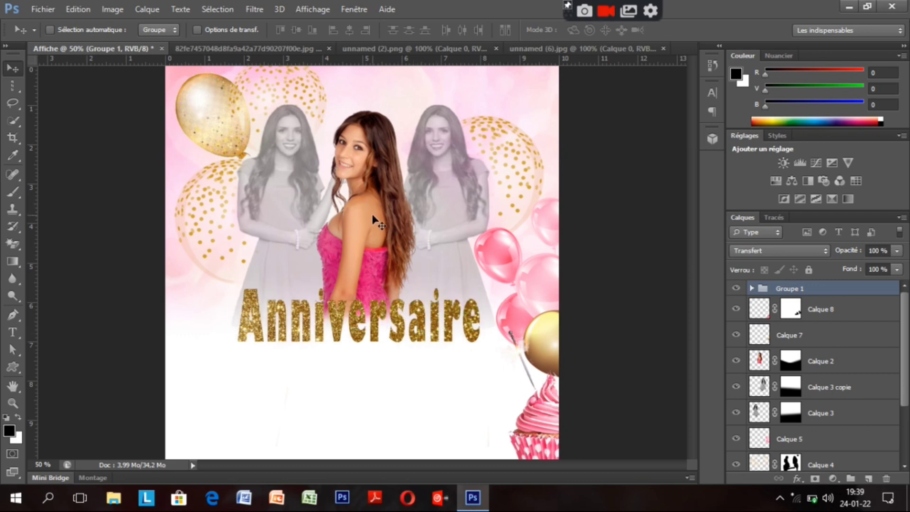
Step: Scale the title group to about 110.6% and re-centre it below the girl
key(ctrl+t)
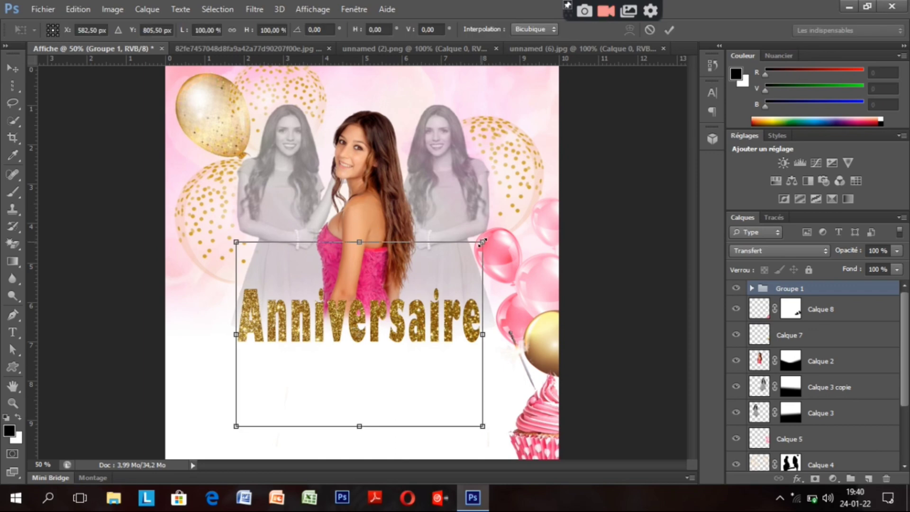
drag(483, 242, 503, 214)
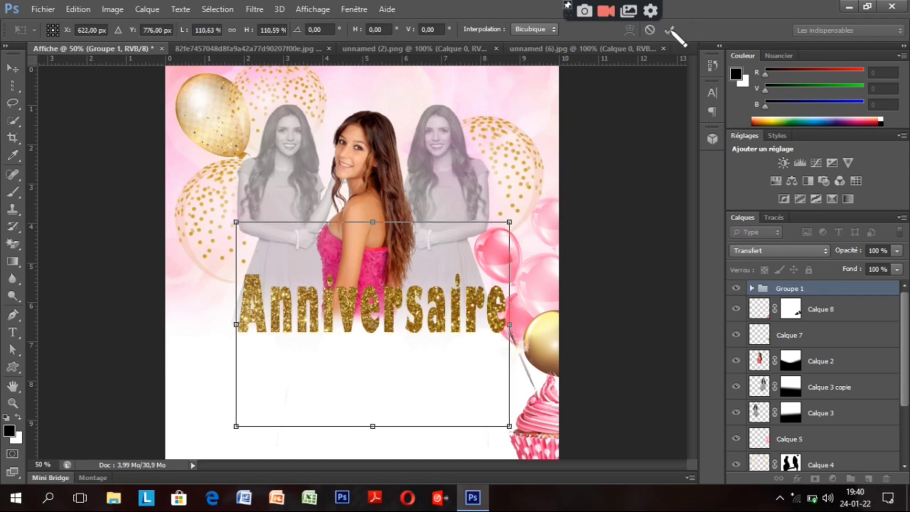
click(671, 31)
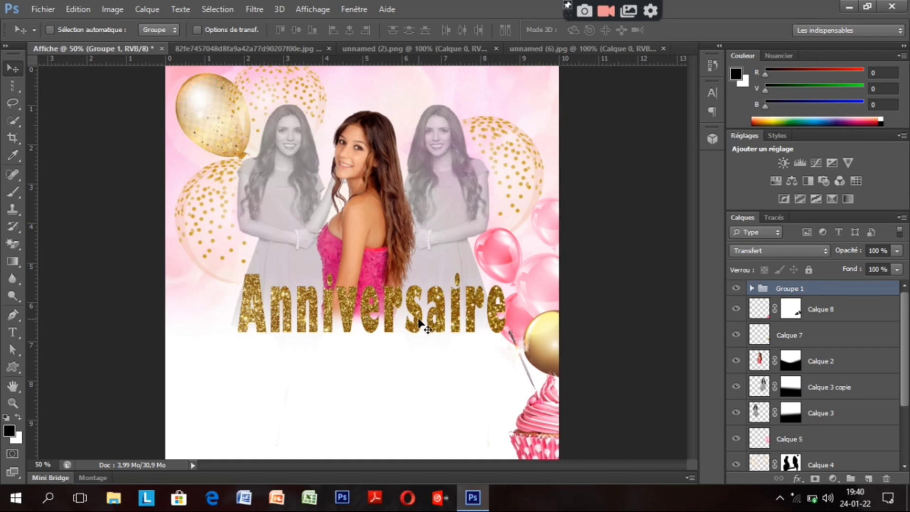
drag(419, 319, 404, 341)
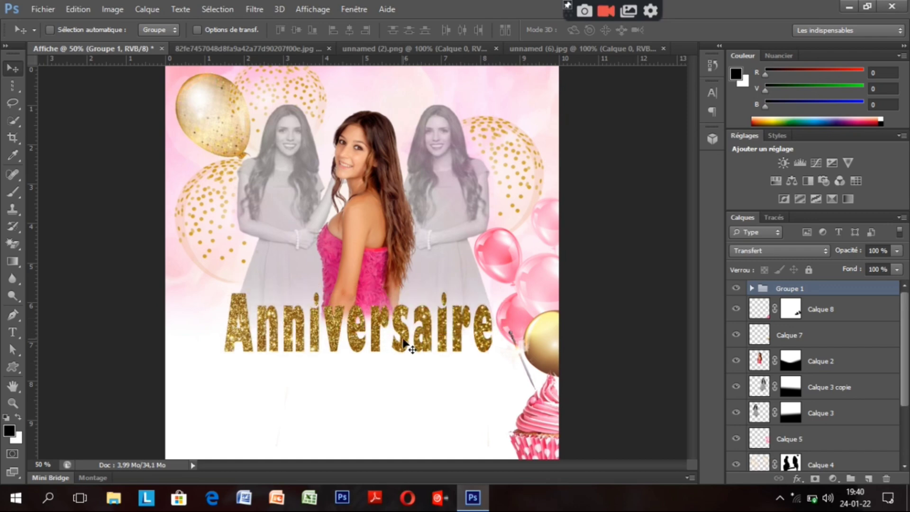
key(ctrl+minus)
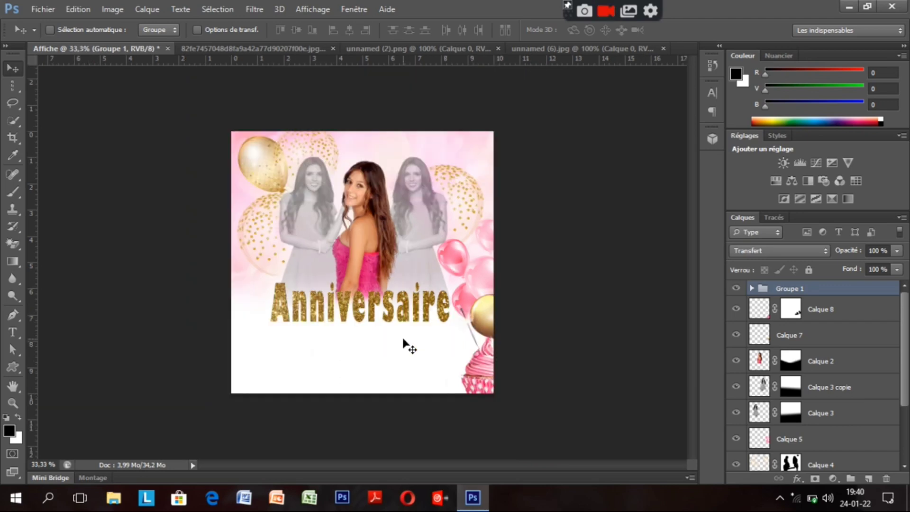
key(ctrl+plus)
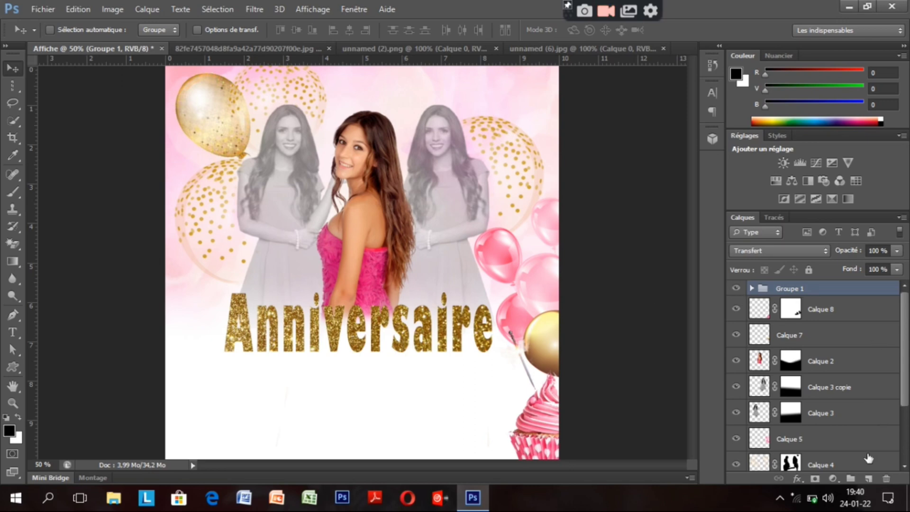
Step: Add a new layer and lower the type size to 10,86 pt
click(869, 479)
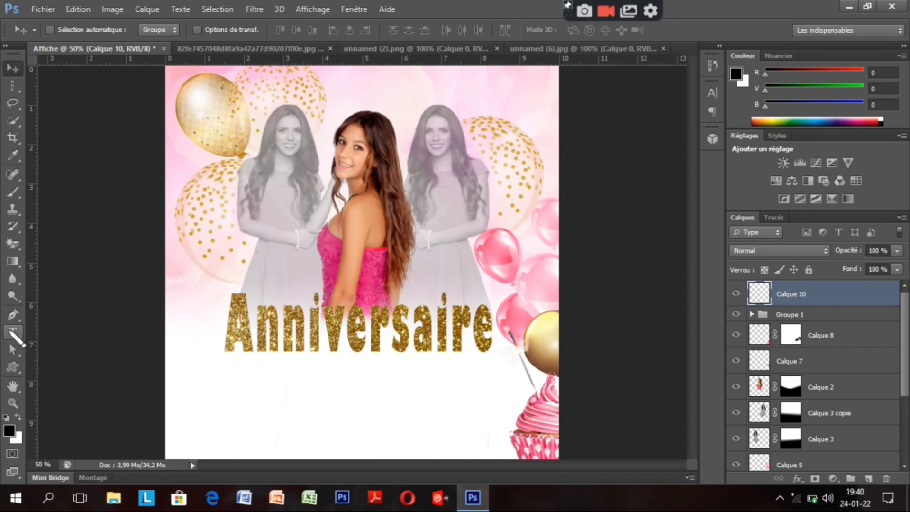
click(13, 332)
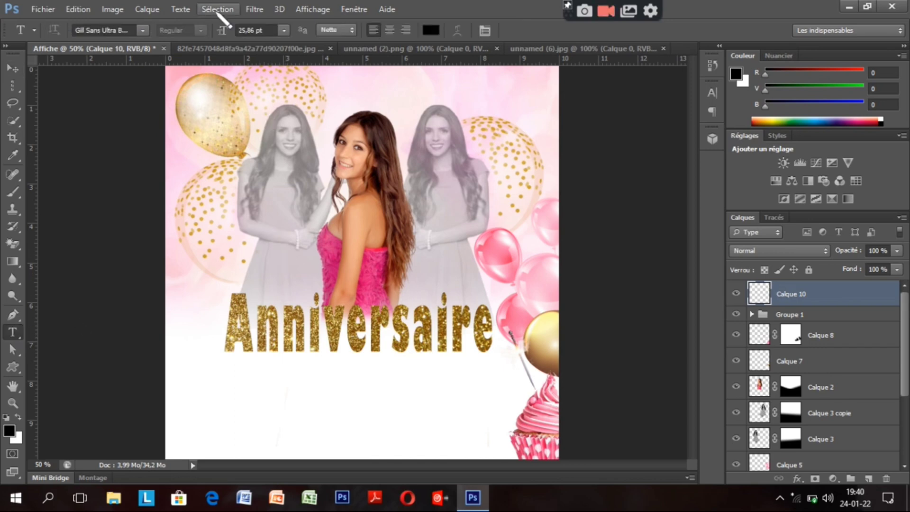
drag(222, 31, 221, 32)
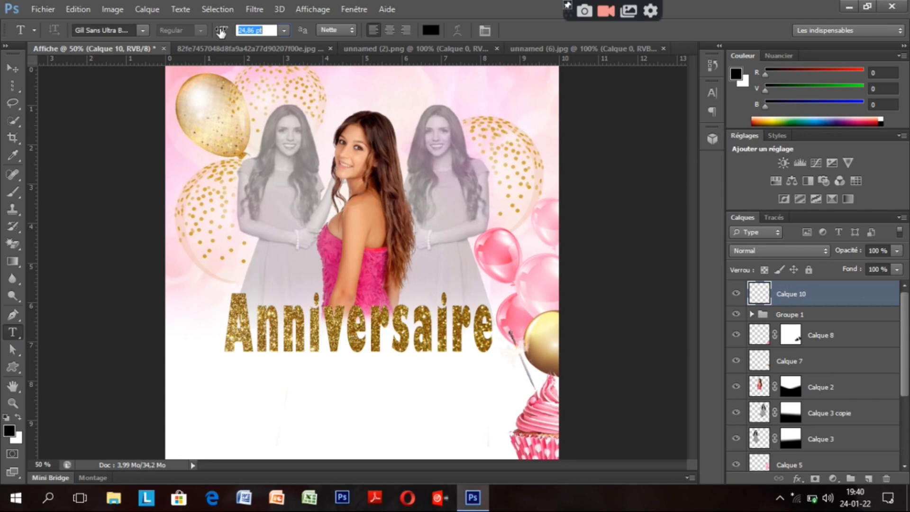
drag(221, 31, 214, 31)
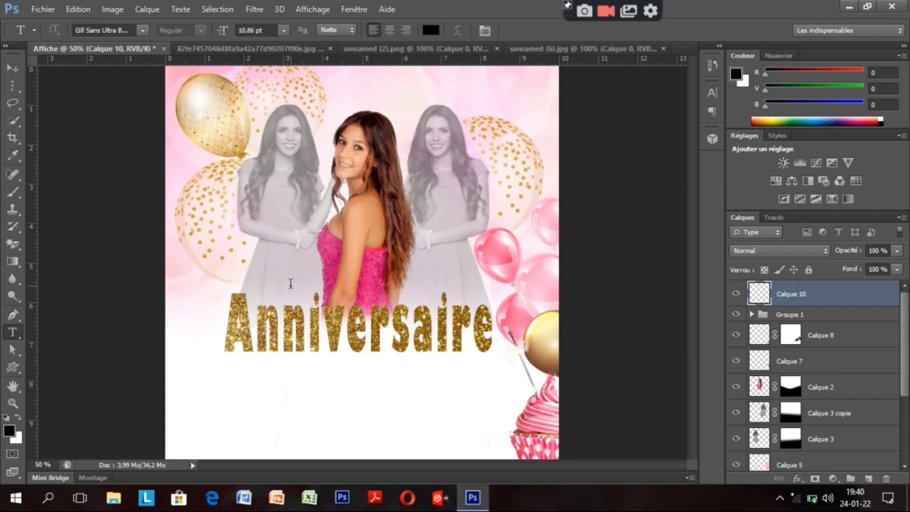
double_click(290, 283)
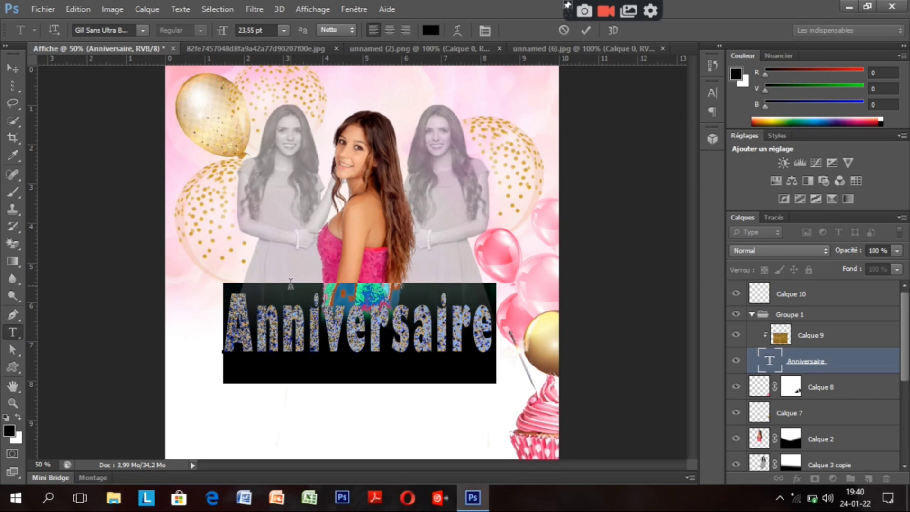
click(586, 30)
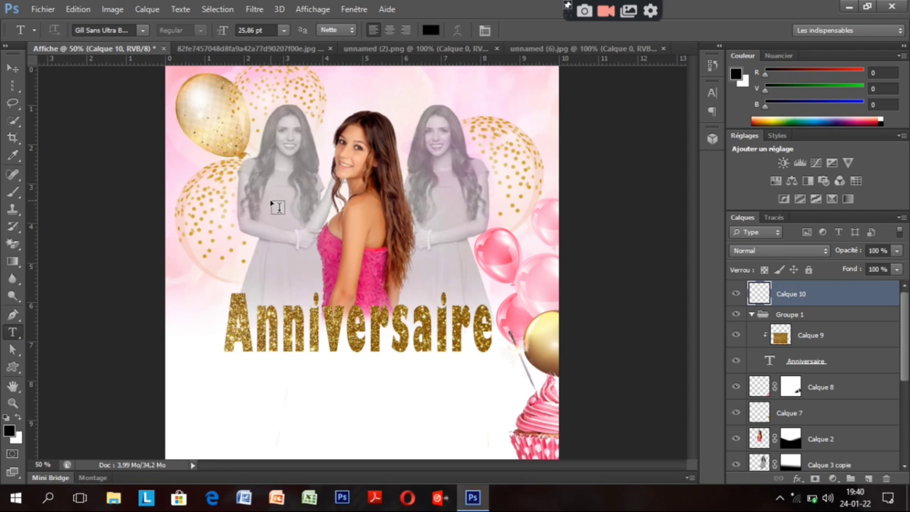
Step: Start a small 6,86 pt text line beside the girl's shoulder, trying and erasing letters
click(279, 207)
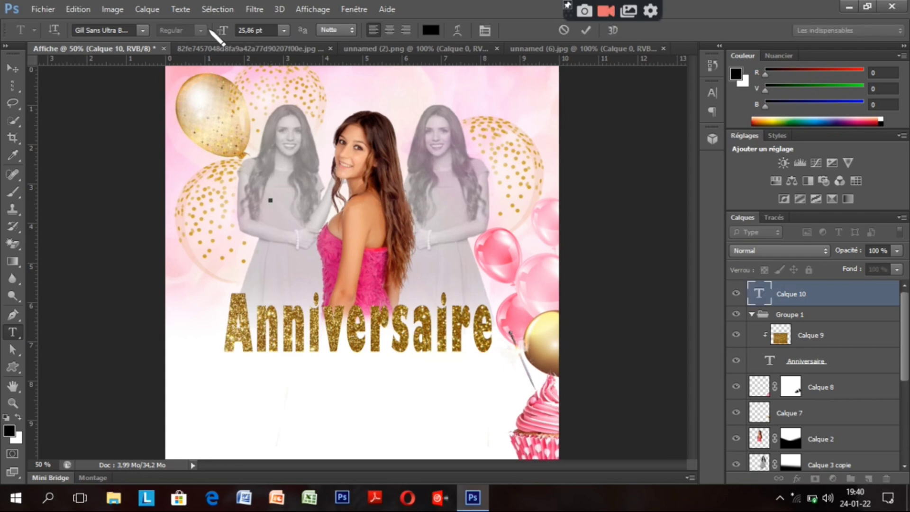
drag(219, 31, 218, 33)
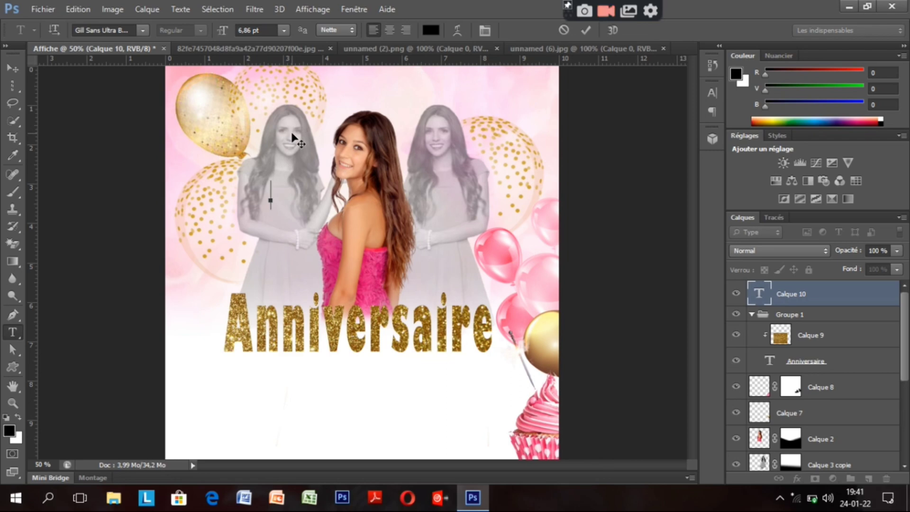
text(Ha)
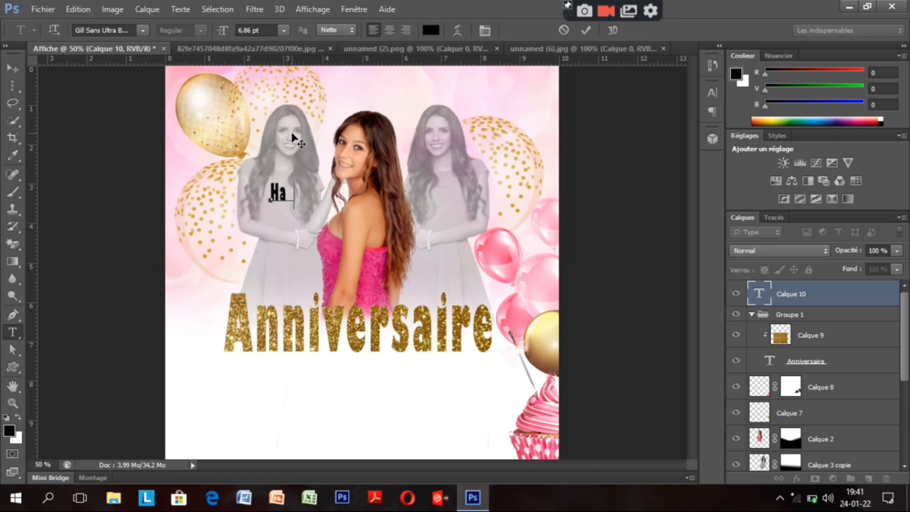
text(pp)
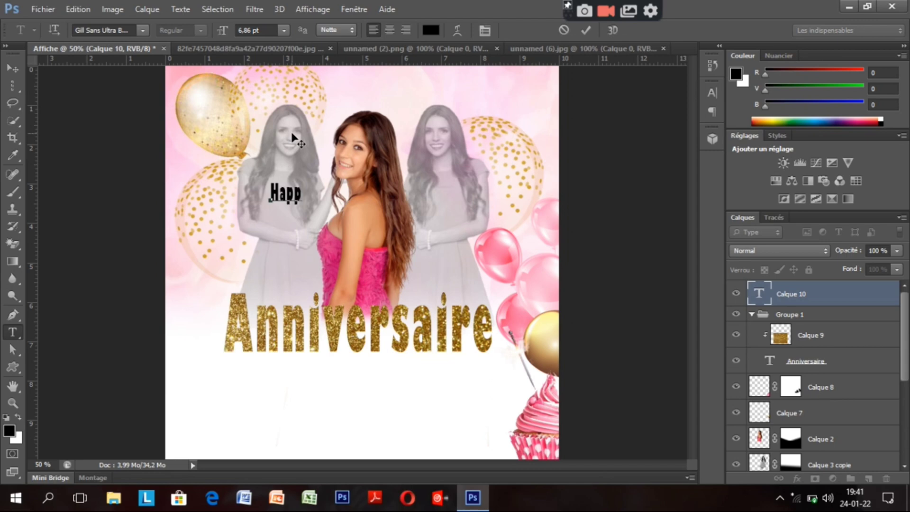
key(BackSpace)
key(BackSpace)
key(BackSpace)
key(BackSpace)
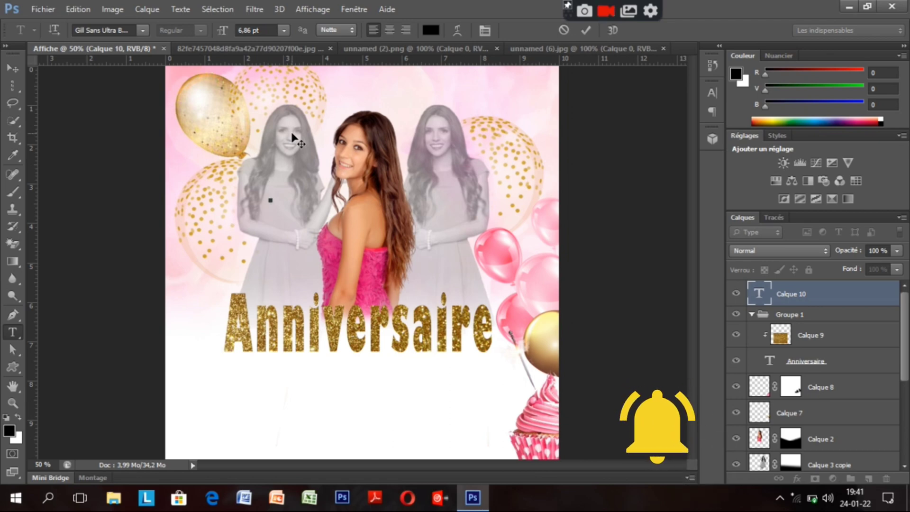
text(Y)
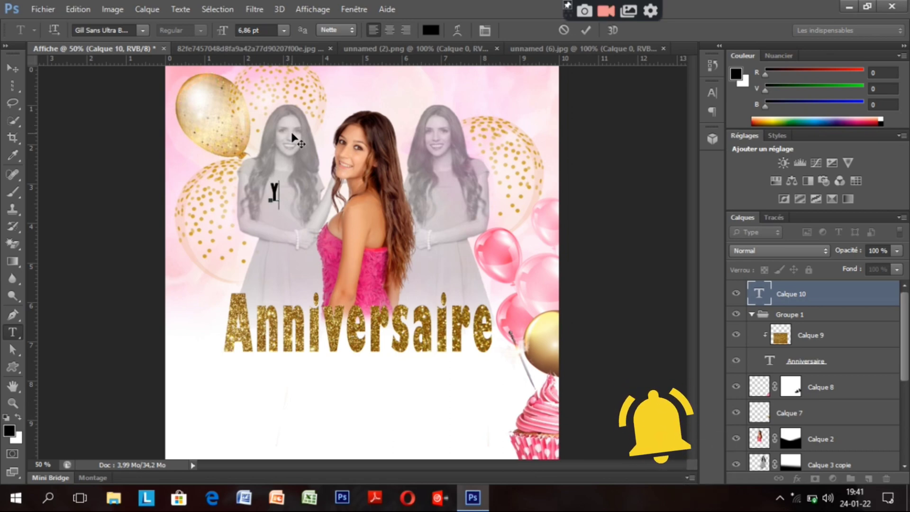
key(BackSpace)
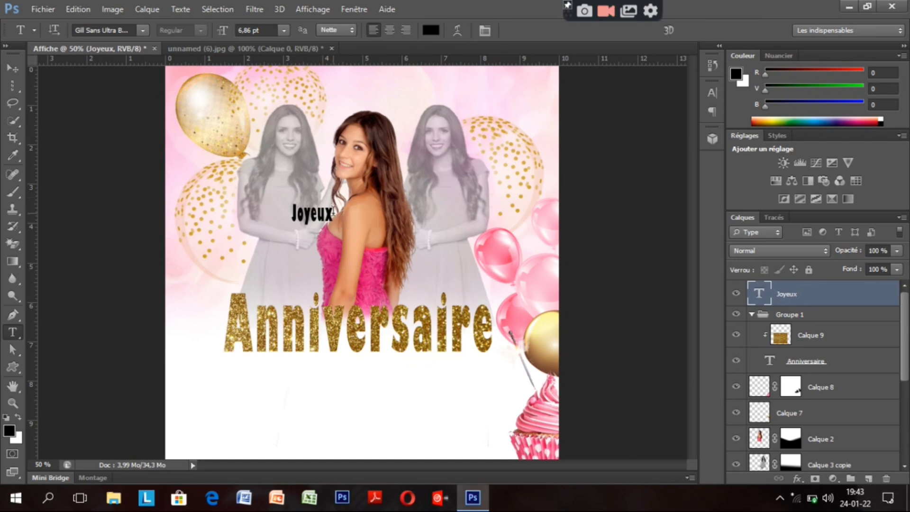
Step: Restyle the Joyeux text in Kunstler Script and scrub its size up toward 31,86 pt
click(333, 212)
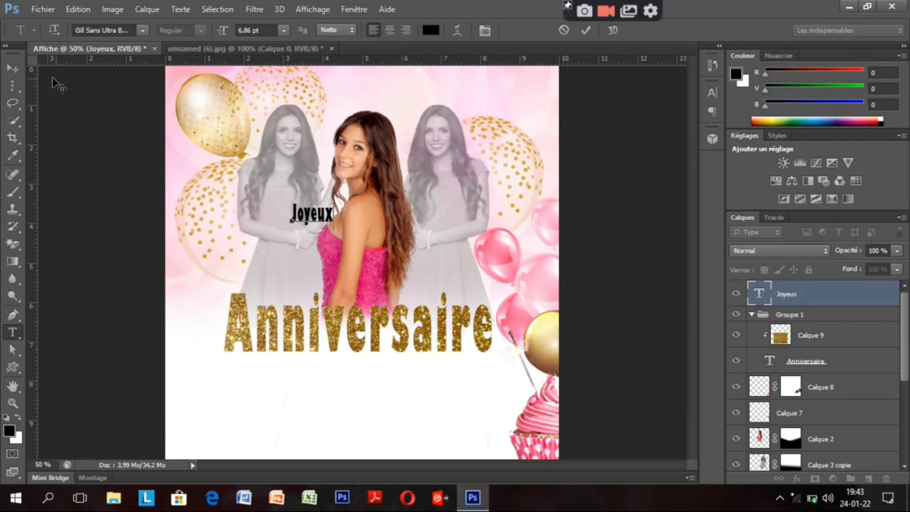
click(13, 68)
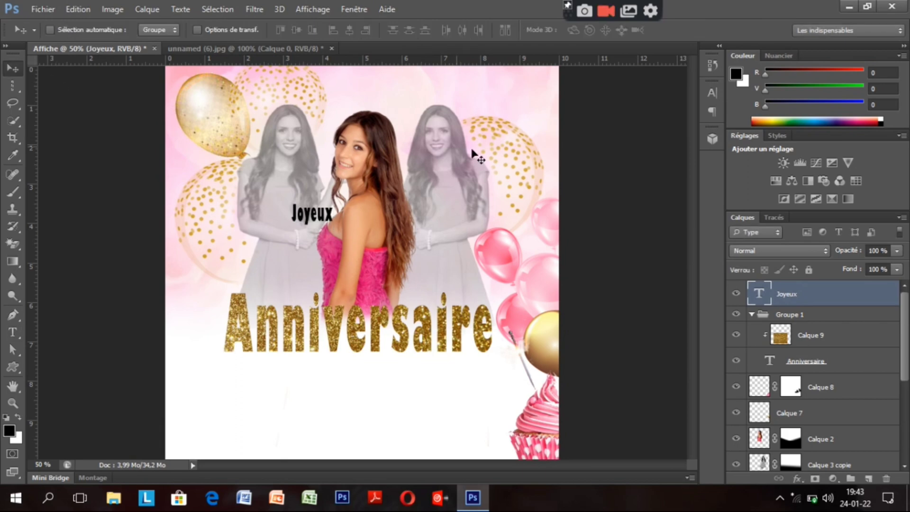
double_click(761, 296)
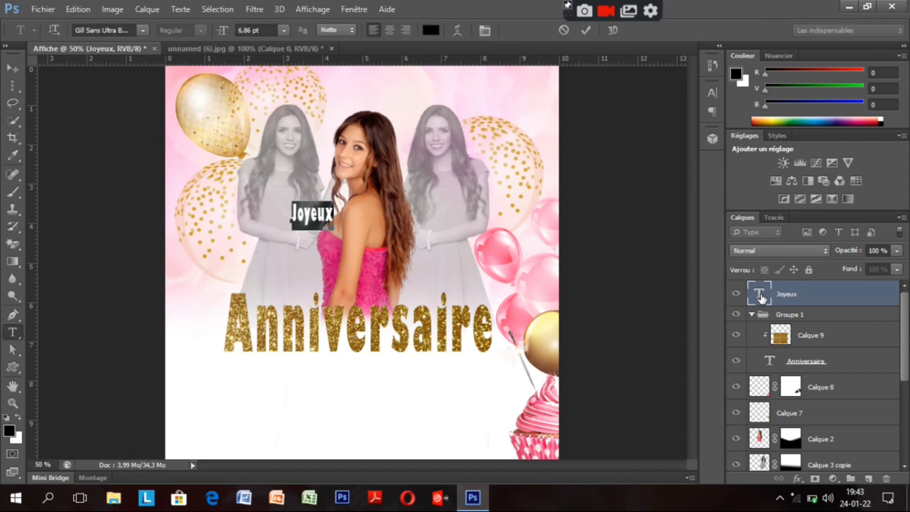
click(142, 30)
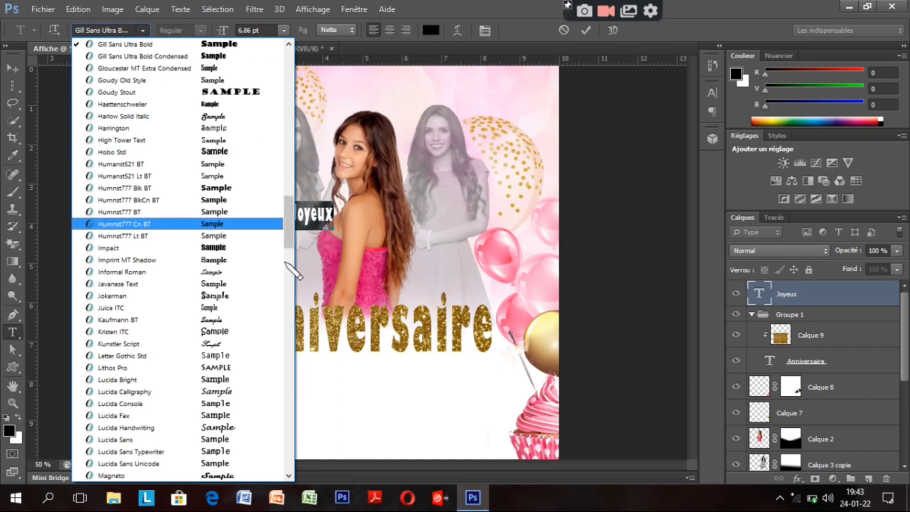
click(223, 342)
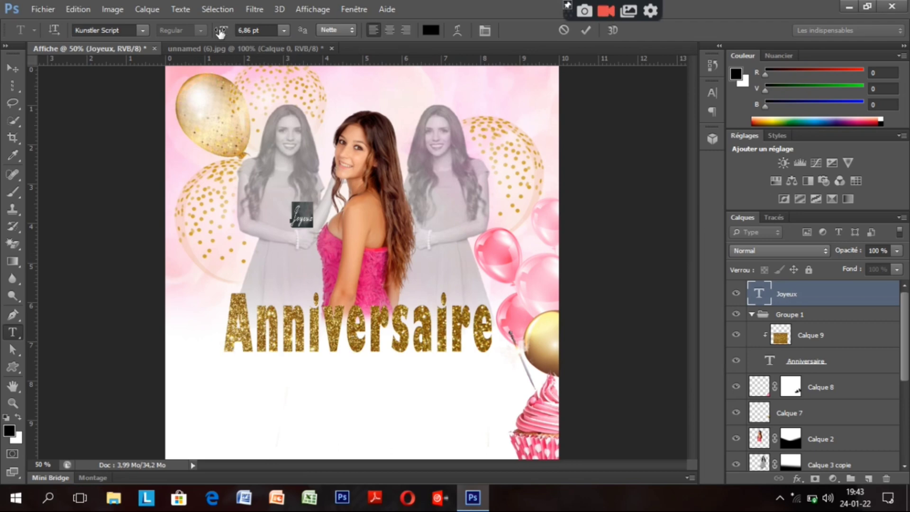
drag(220, 31, 237, 34)
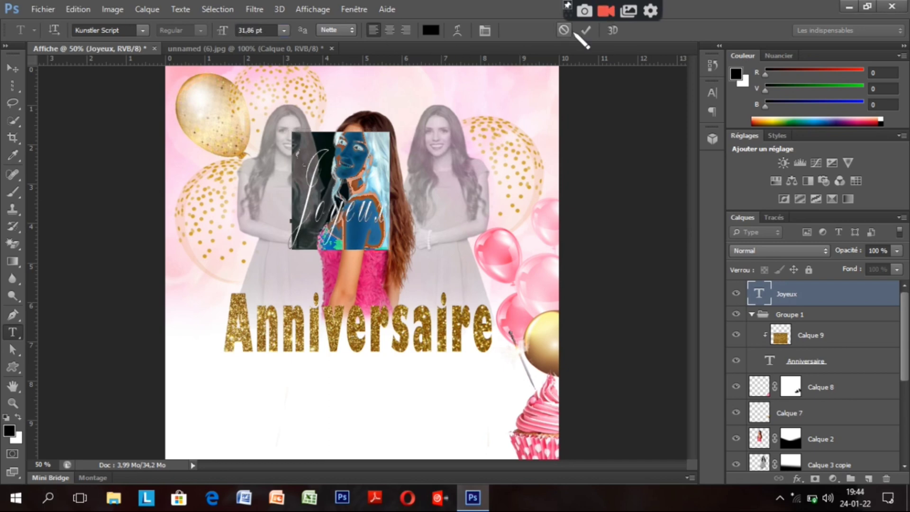
Step: Move Joyeux down and right to sit just above Anniversaire
click(587, 30)
key(v)
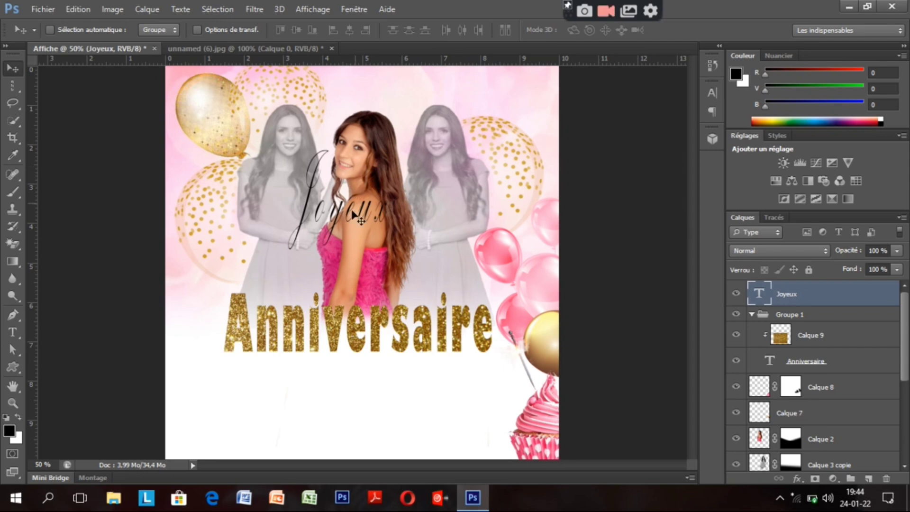
drag(355, 218, 322, 299)
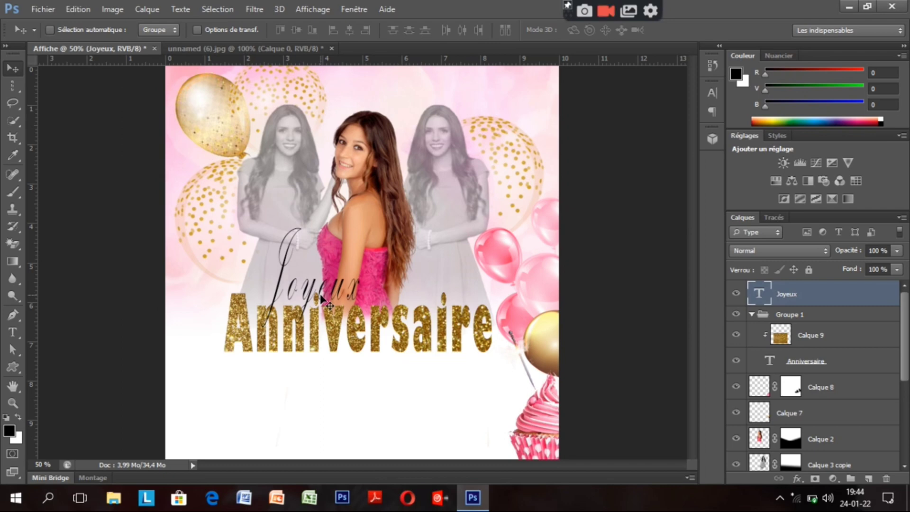
drag(322, 298, 351, 295)
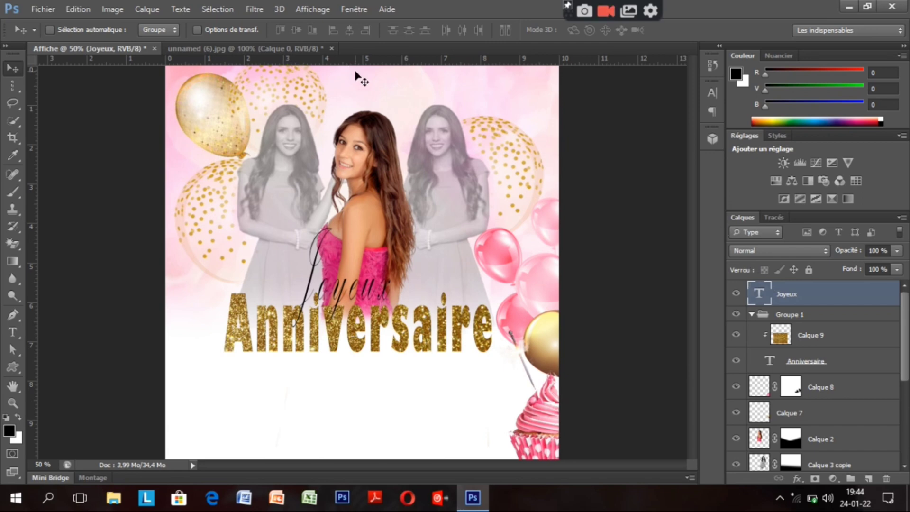
Step: Increase Joyeux's line spacing and enlarge it to 34,86 pt
double_click(760, 295)
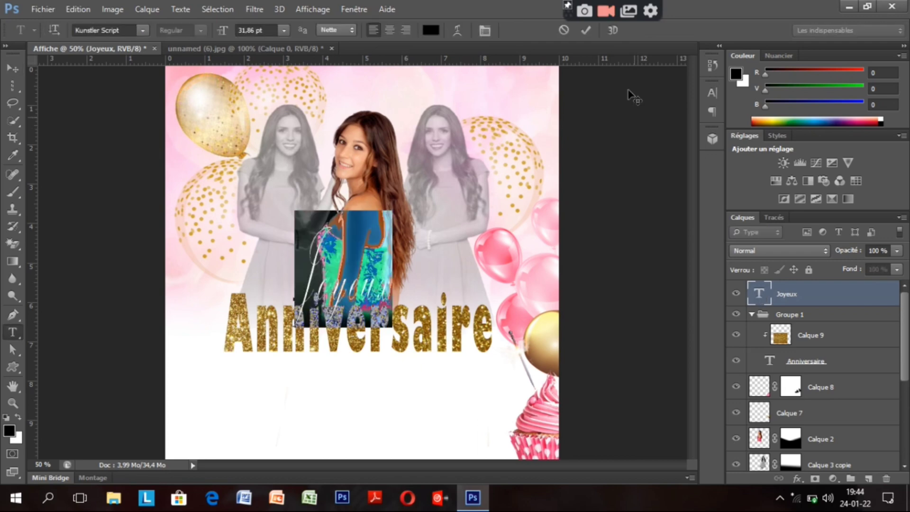
click(712, 93)
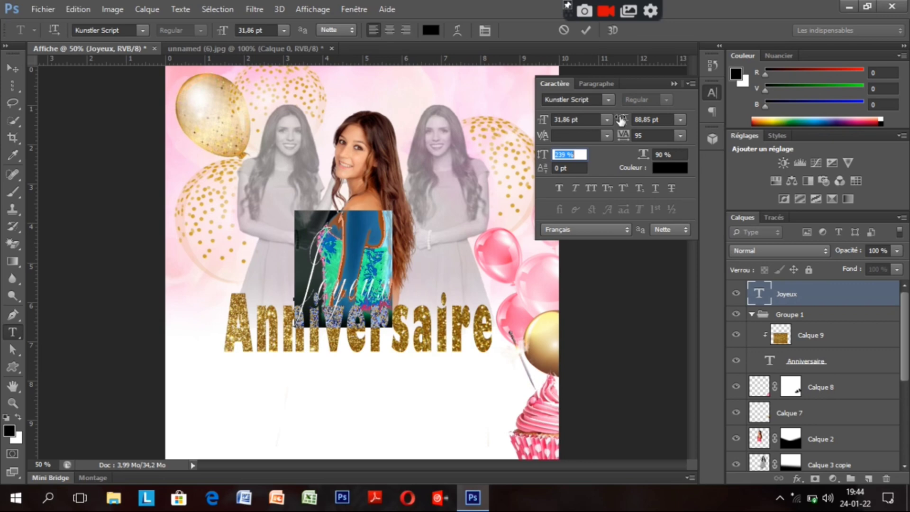
drag(621, 120, 629, 120)
drag(543, 124, 555, 124)
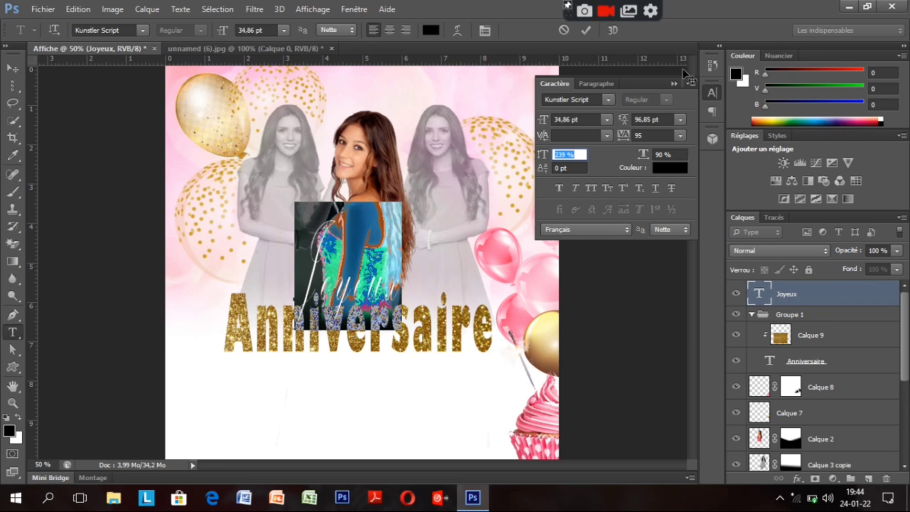
click(674, 84)
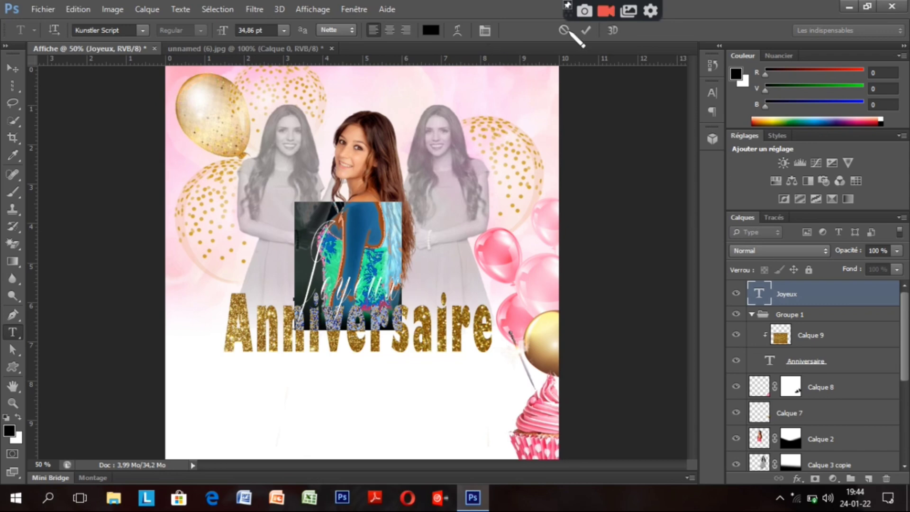
click(586, 30)
key(v)
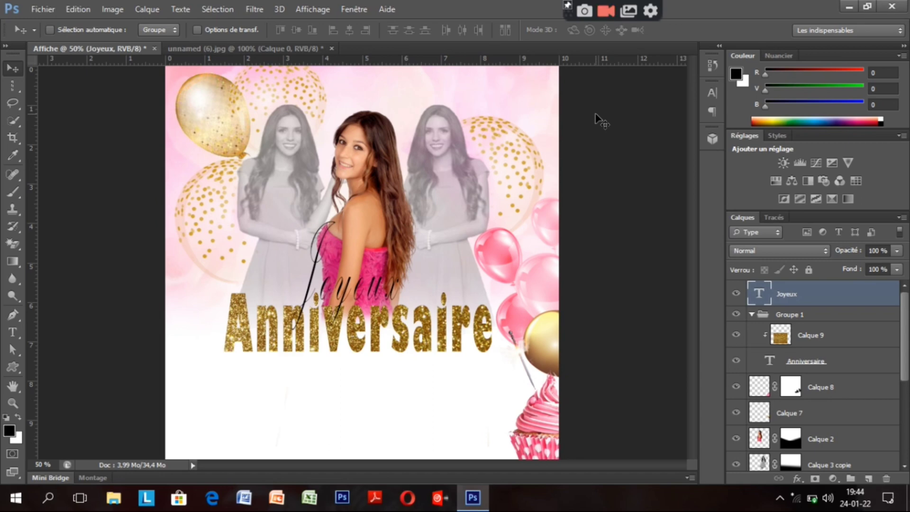
Step: Recolour the Joyeux text near-white
double_click(759, 296)
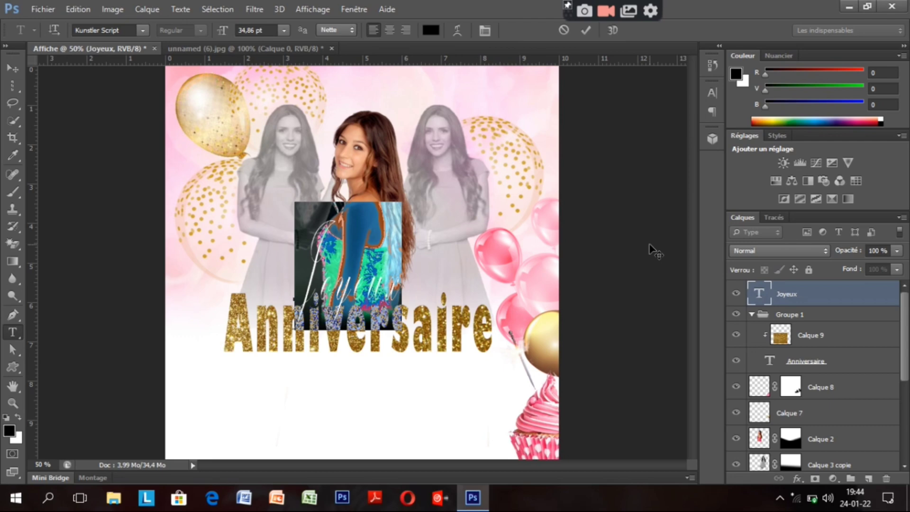
click(431, 31)
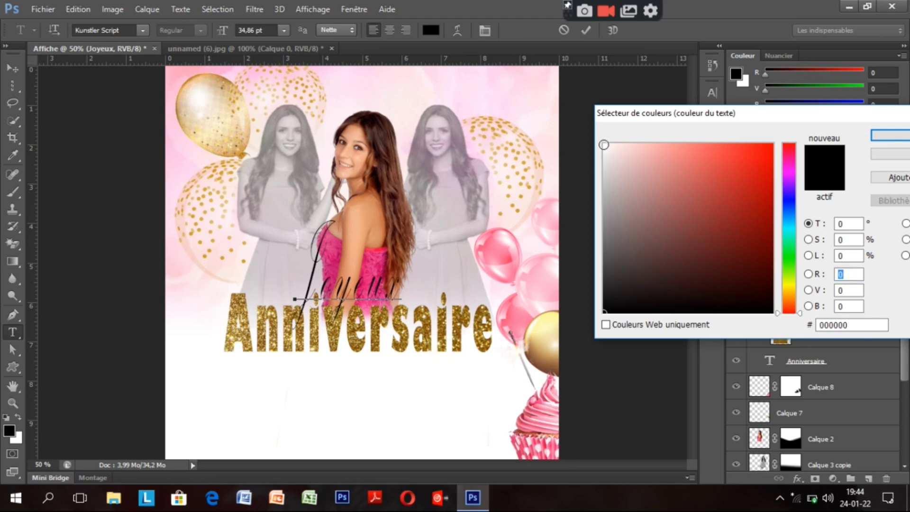
click(604, 145)
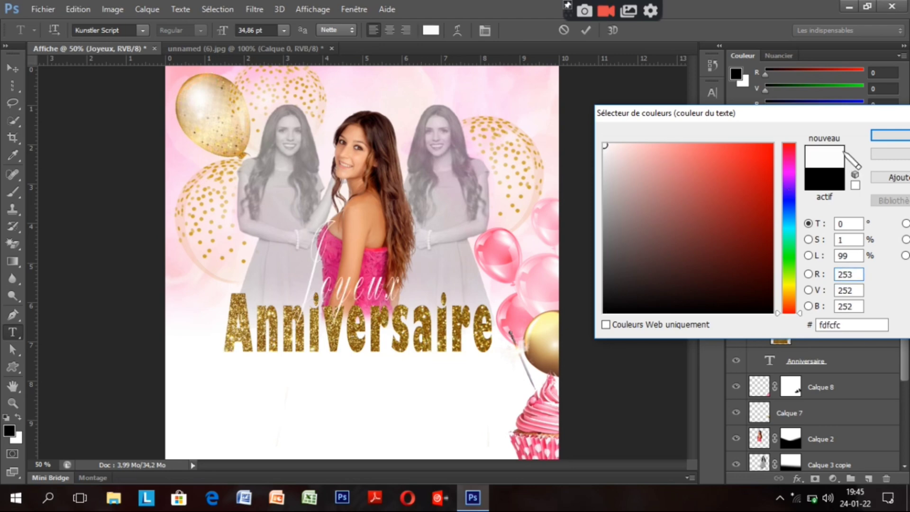
click(882, 137)
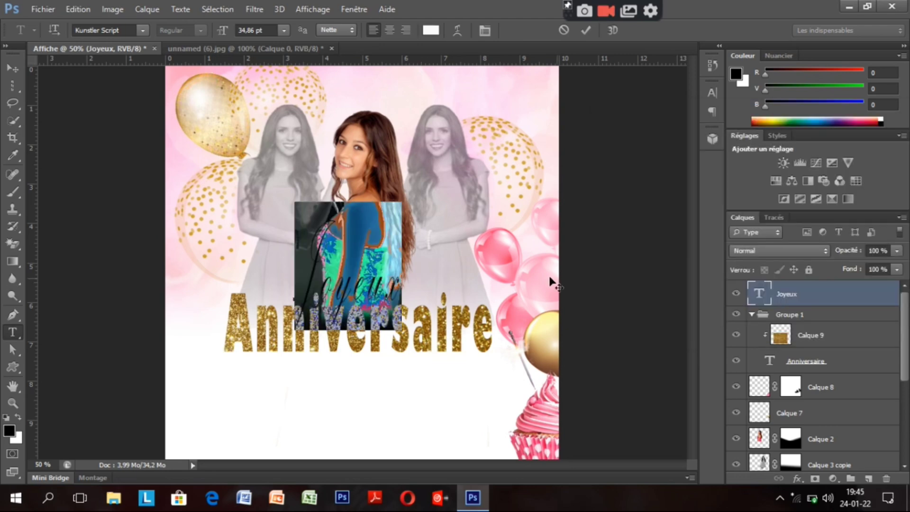
click(587, 30)
key(v)
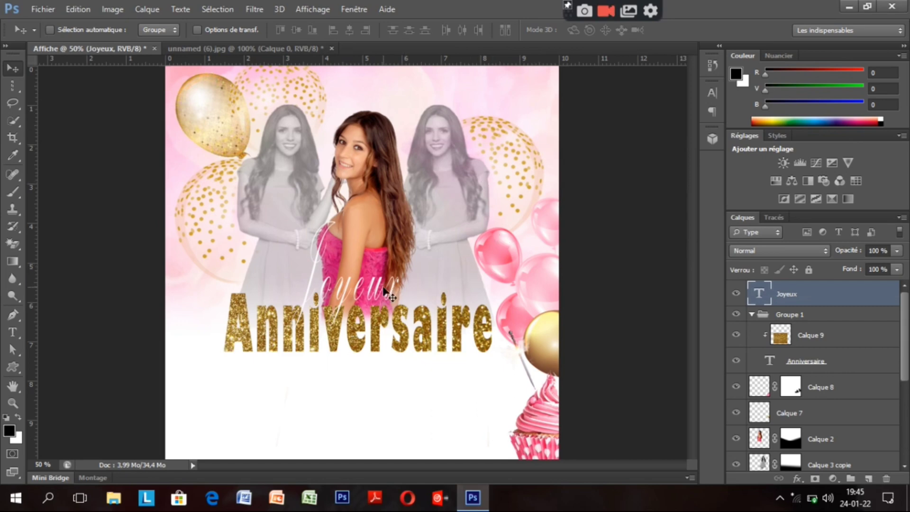
Step: Position Joyeux on the pink dress, resting atop Anniversaire's middle letters
drag(384, 289, 379, 297)
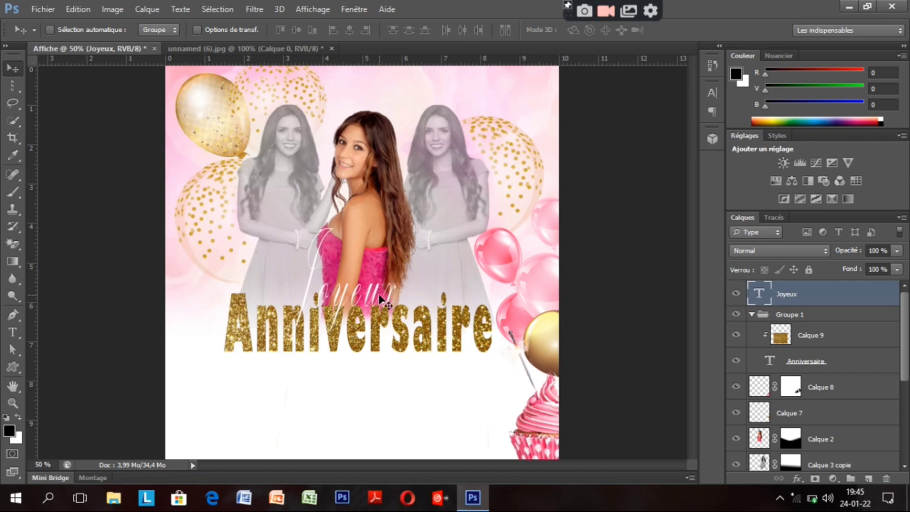
key(Right)
key(Right)
key(Right)
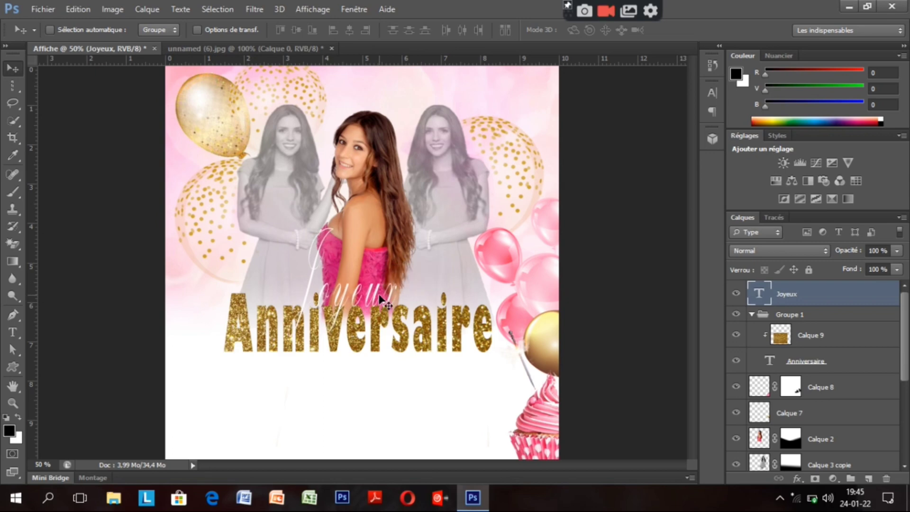
key(Right)
key(Right)
key(Right)
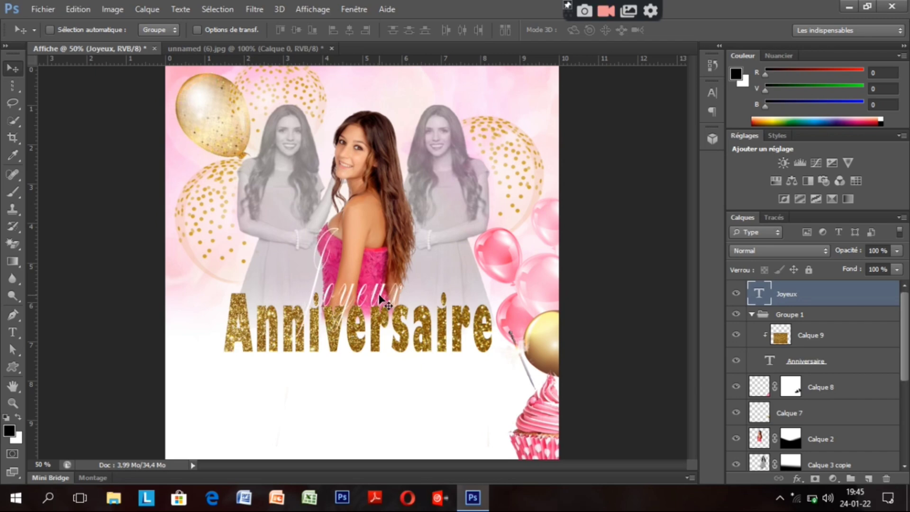
key(shift+Right)
key(shift+Right)
key(shift+Right)
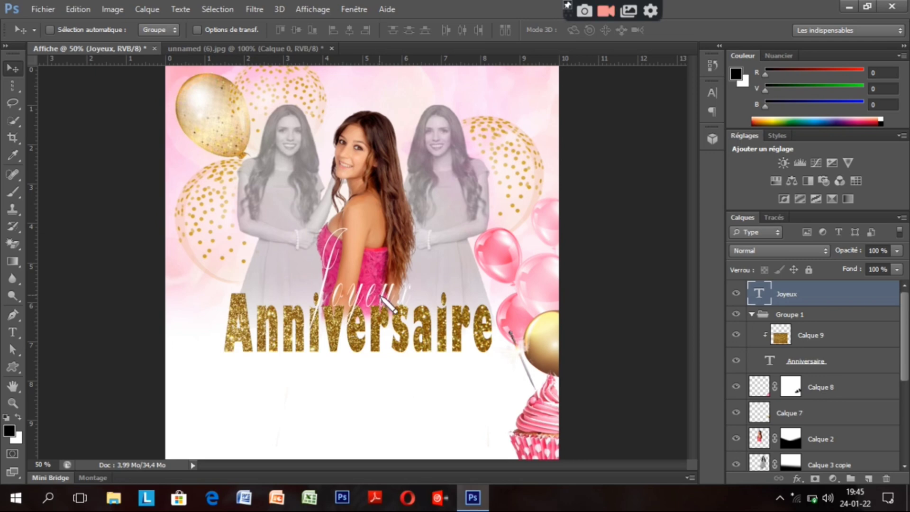
key(shift+Left)
key(shift+Left)
key(shift+Left)
key(shift+Left)
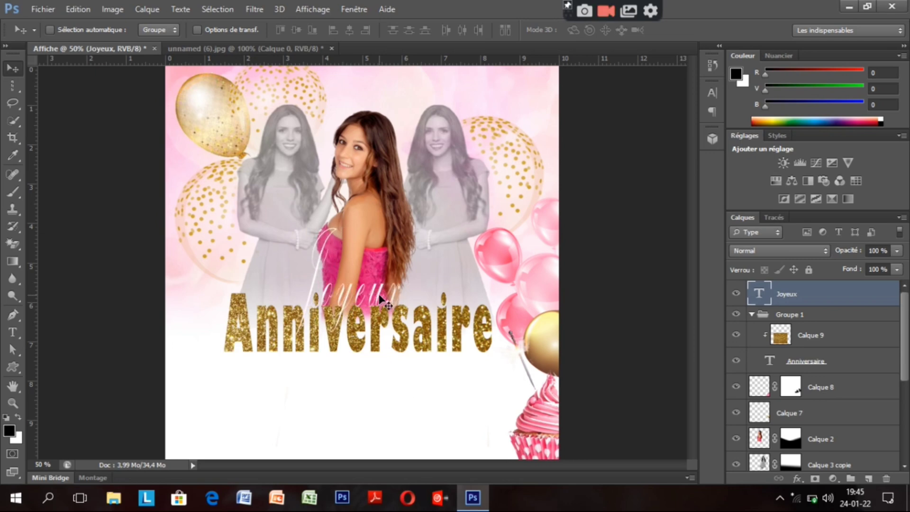
key(shift+Left)
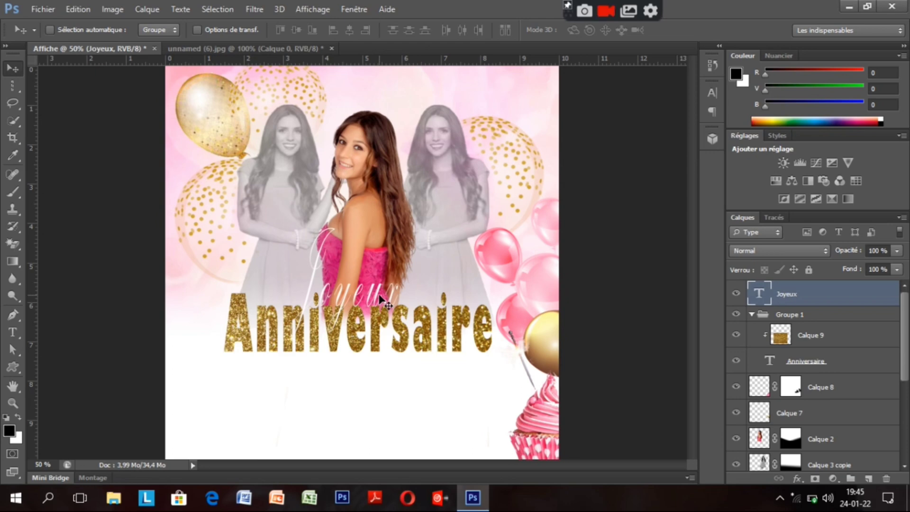
key(Down)
key(Down)
key(Down)
key(Down)
key(Down)
key(Down)
key(Down)
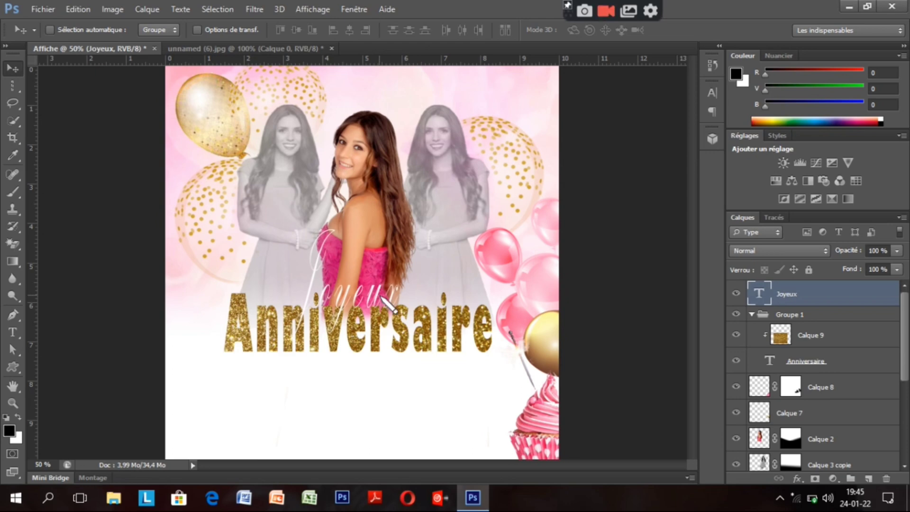
key(Down)
key(Down)
key(Down)
key(Down)
key(Down)
key(Down)
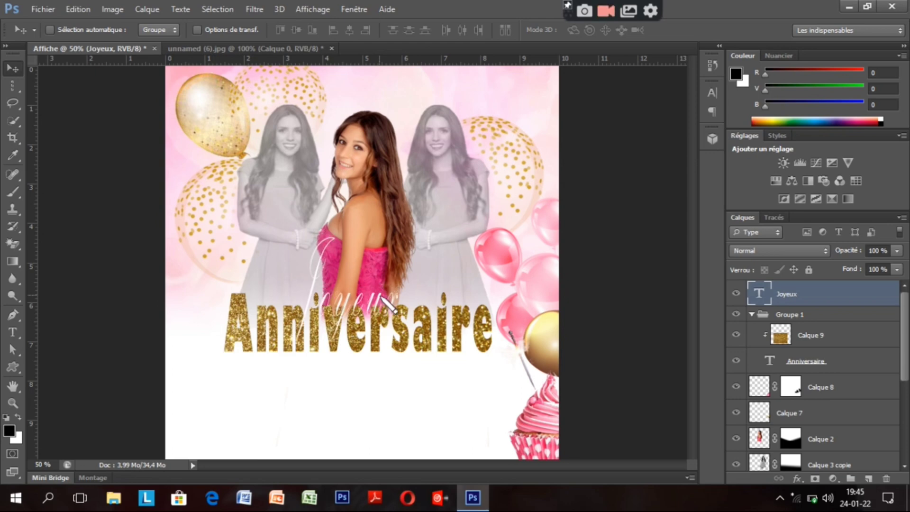
key(Up)
key(Up)
key(Up)
key(Up)
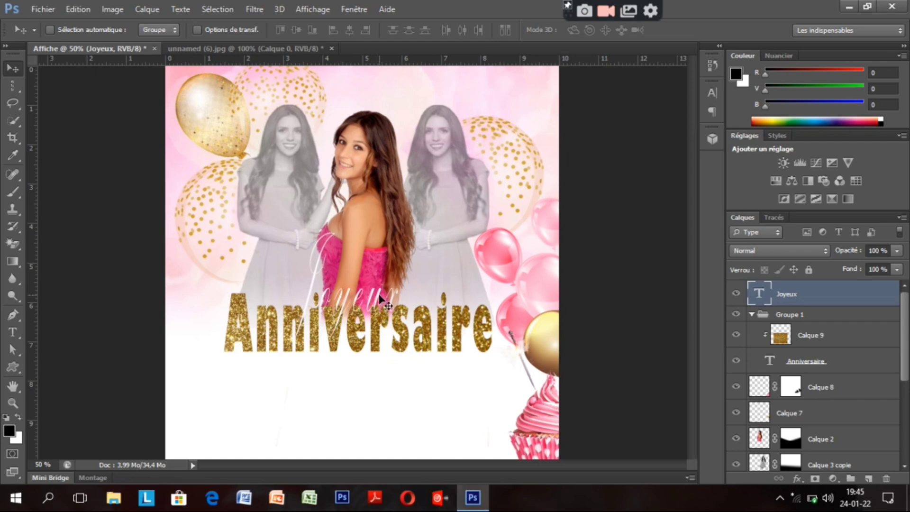
key(Up)
key(Up)
key(Up)
key(Up)
key(Up)
key(Up)
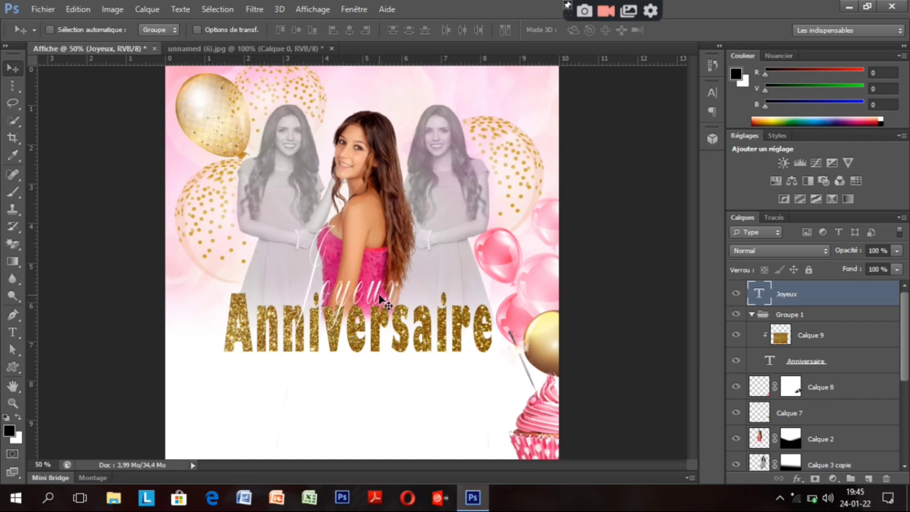
Step: Add a Contour stroke to the Joyeux layer, trying pinks sampled from the poster background
double_click(858, 294)
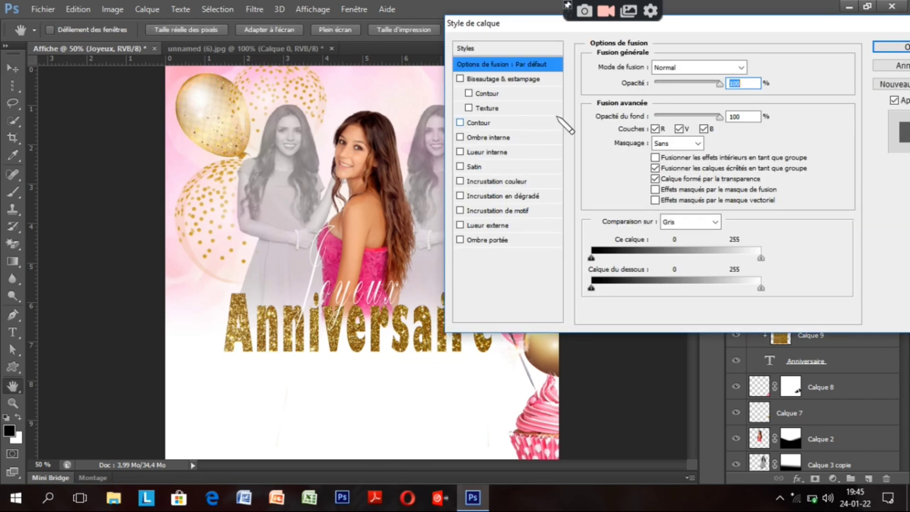
click(496, 124)
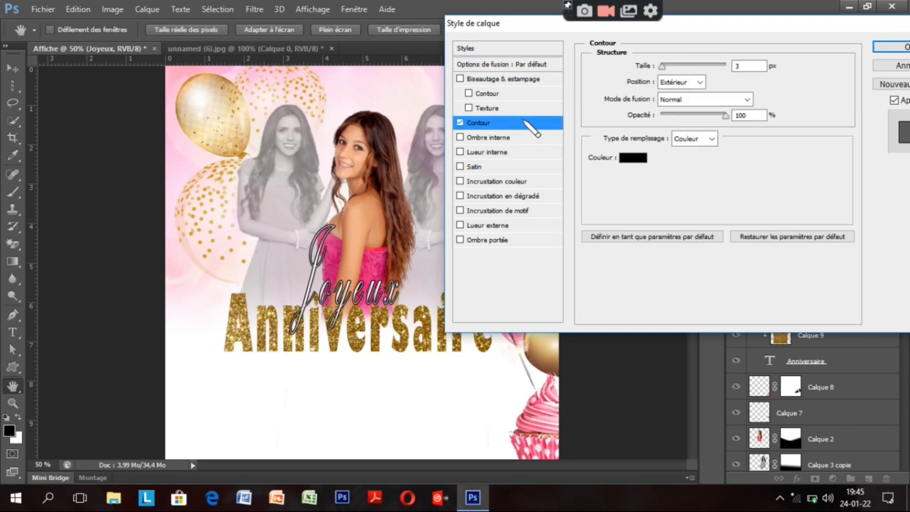
click(636, 159)
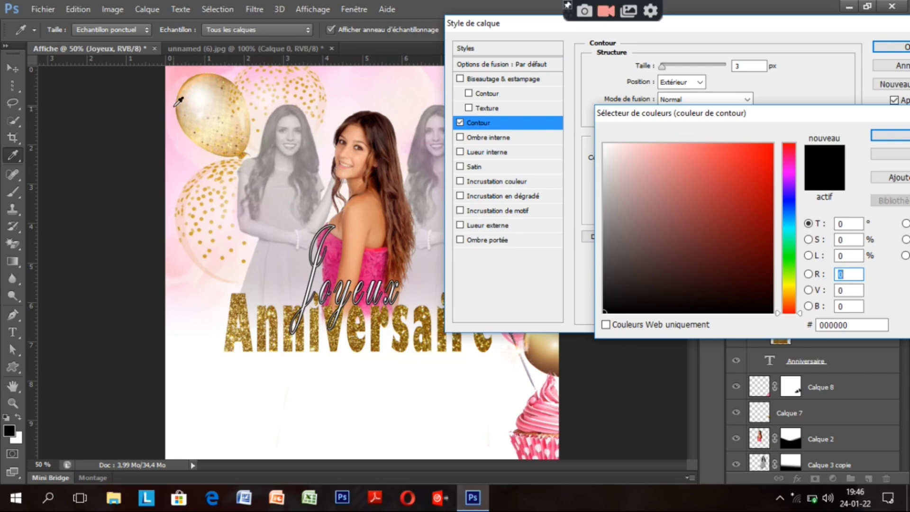
click(175, 72)
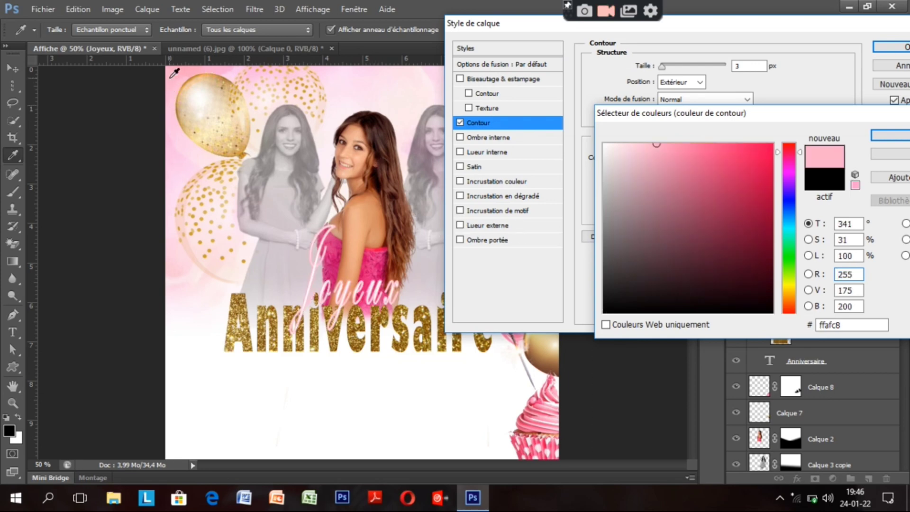
drag(176, 71, 185, 69)
click(199, 68)
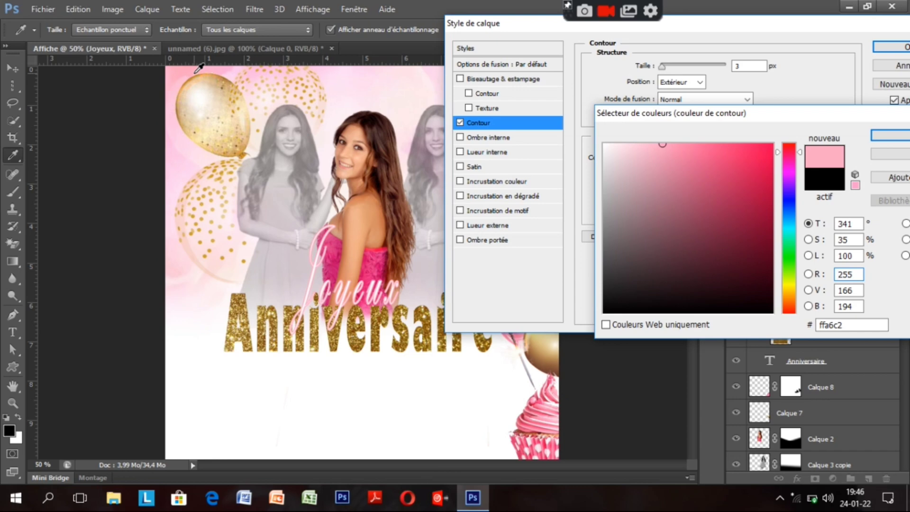
Step: Set the Joyeux outline to the cupcake's pink fe5890 and apply the stroke
click(379, 266)
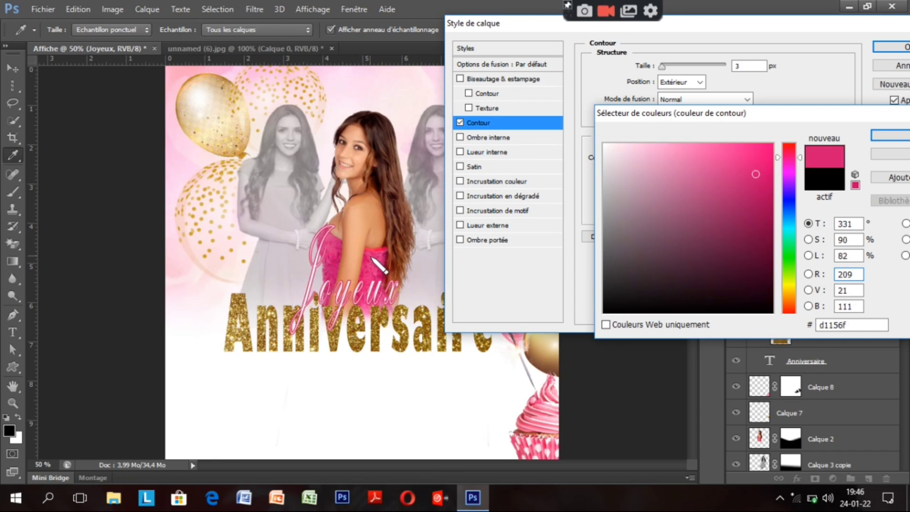
click(338, 241)
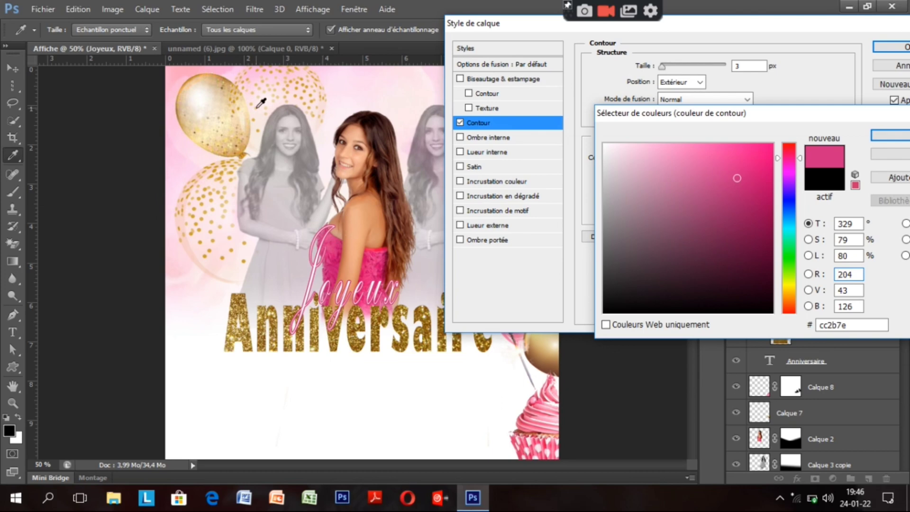
click(174, 68)
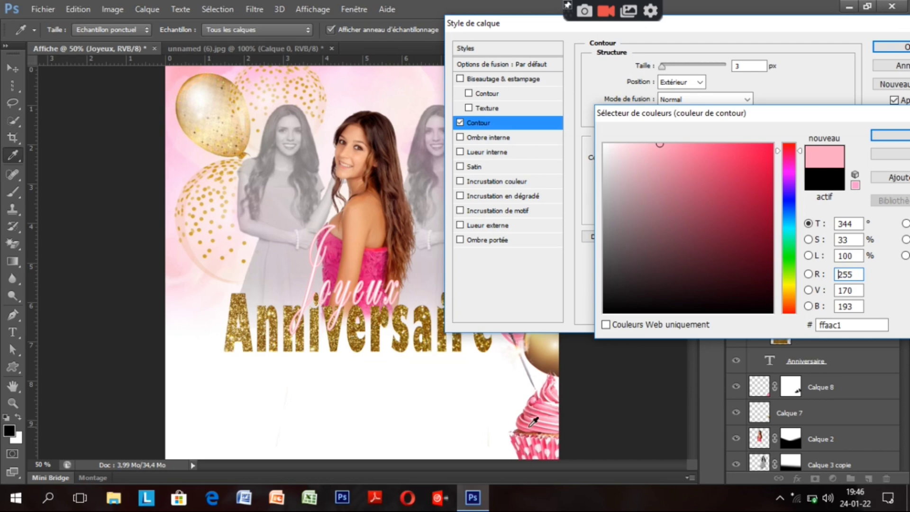
click(546, 441)
click(546, 440)
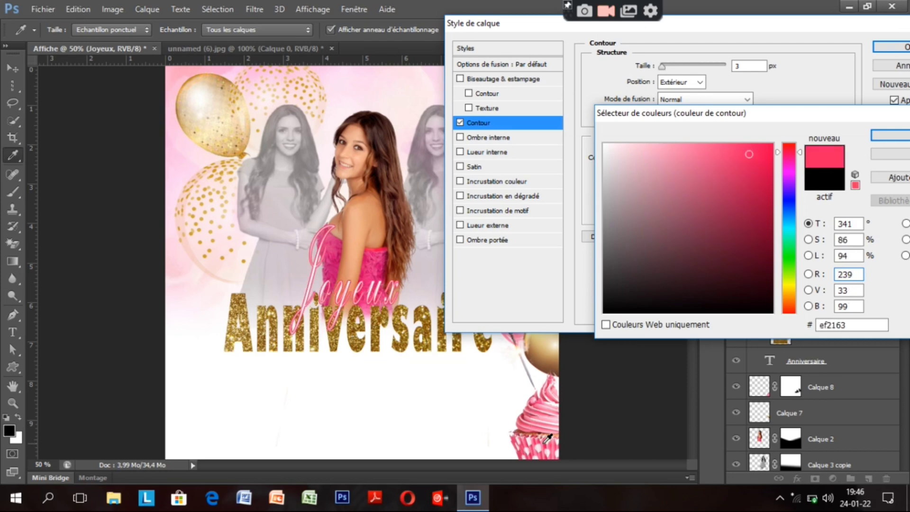
click(536, 440)
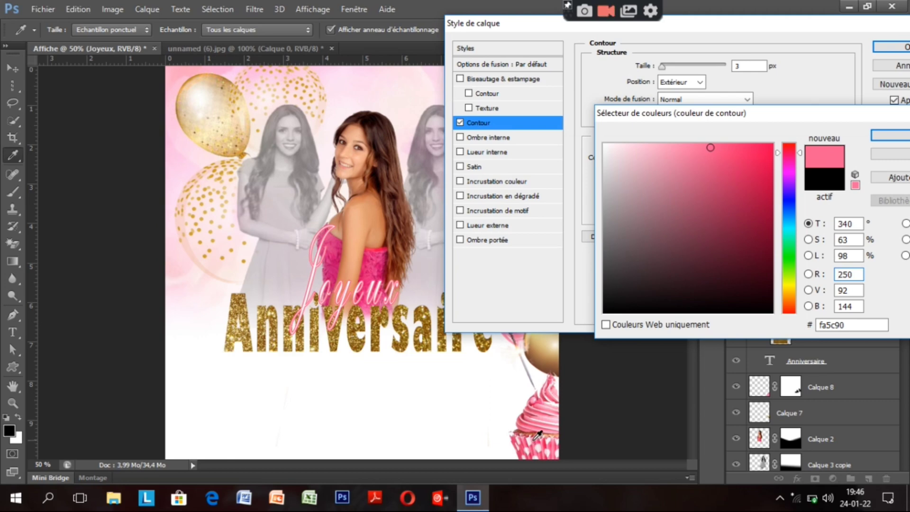
click(536, 438)
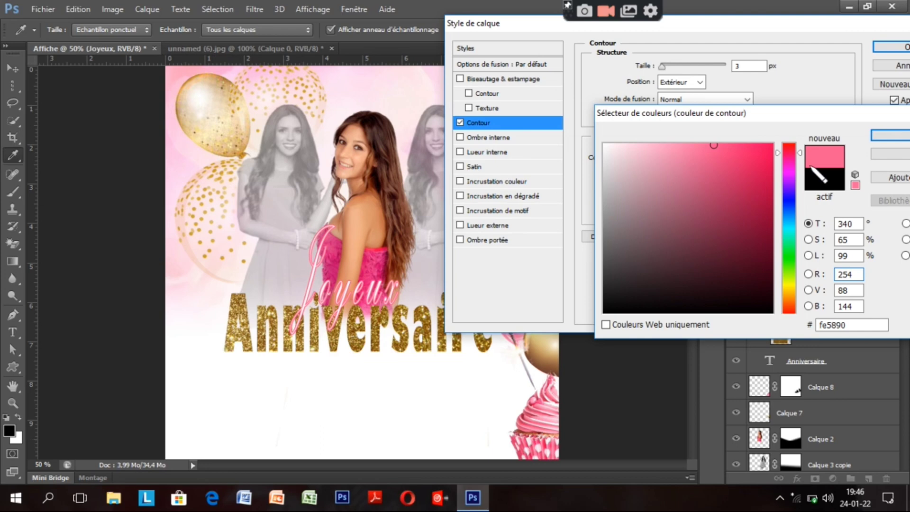
click(888, 136)
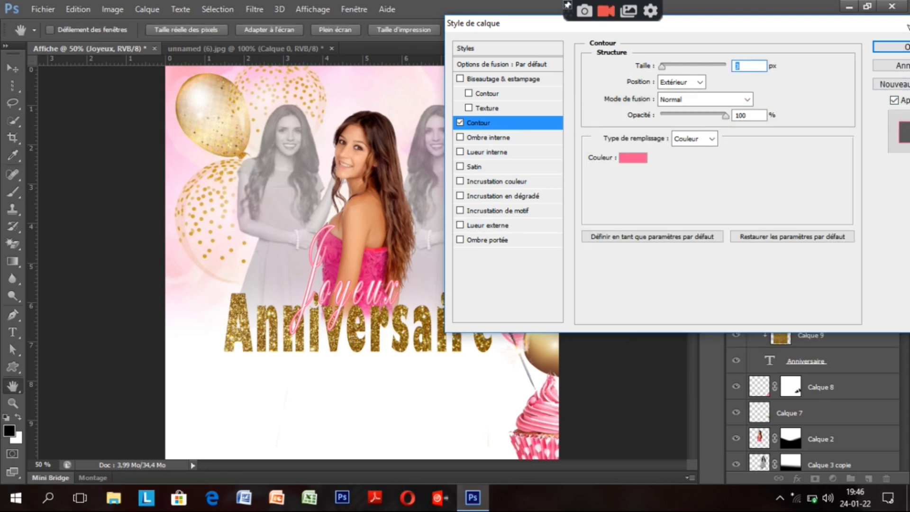
click(898, 45)
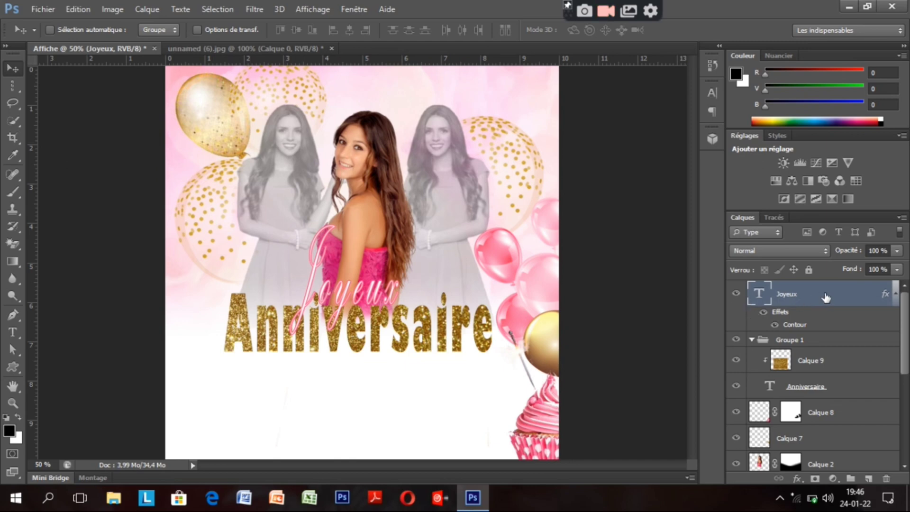
Step: Duplicate the Joyeux layer and place the copy below Anniversaire, then zoom out
key(ctrl+j)
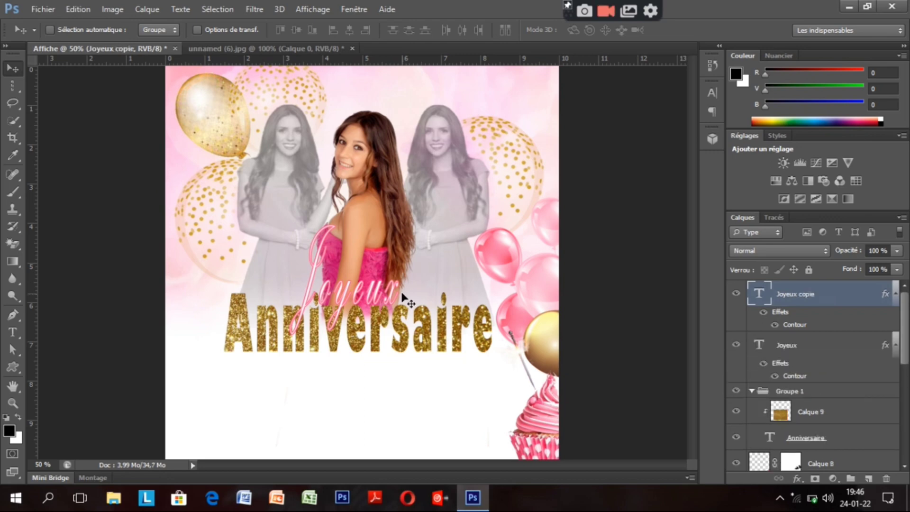
drag(379, 290, 376, 335)
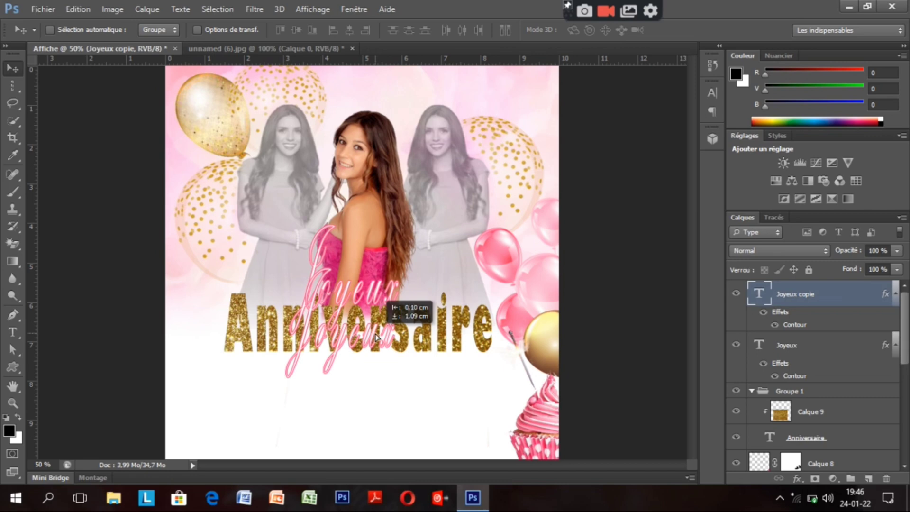
drag(376, 337, 377, 393)
key(ctrl+minus)
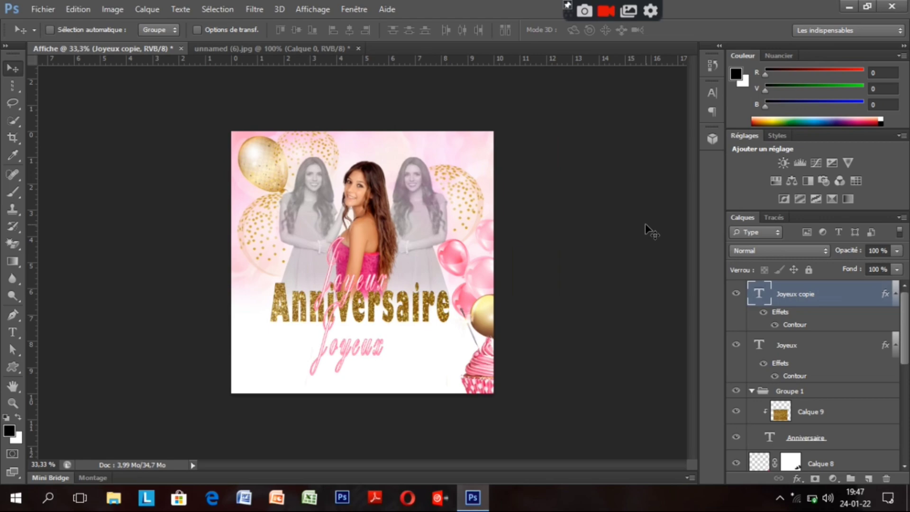
Step: Replace the copied Joyeux wording with 'à notre PDG' at a much smaller size
double_click(759, 298)
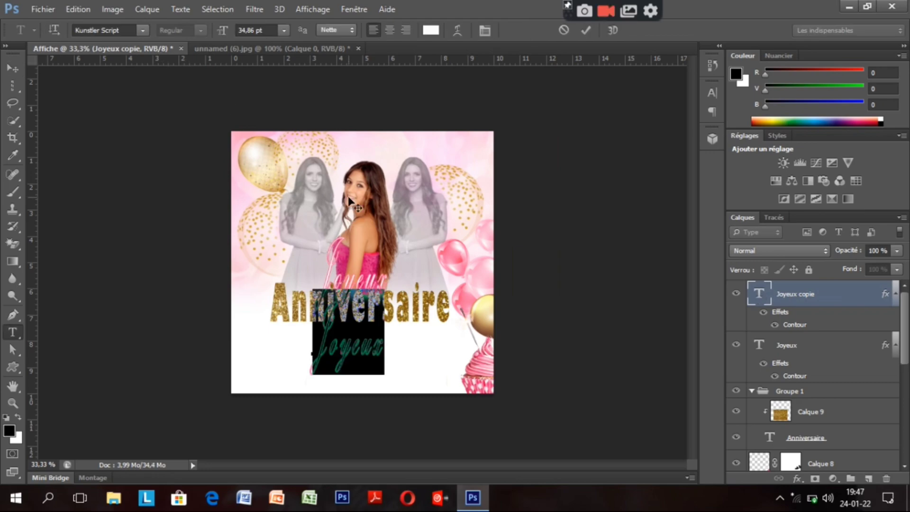
key(BackSpace)
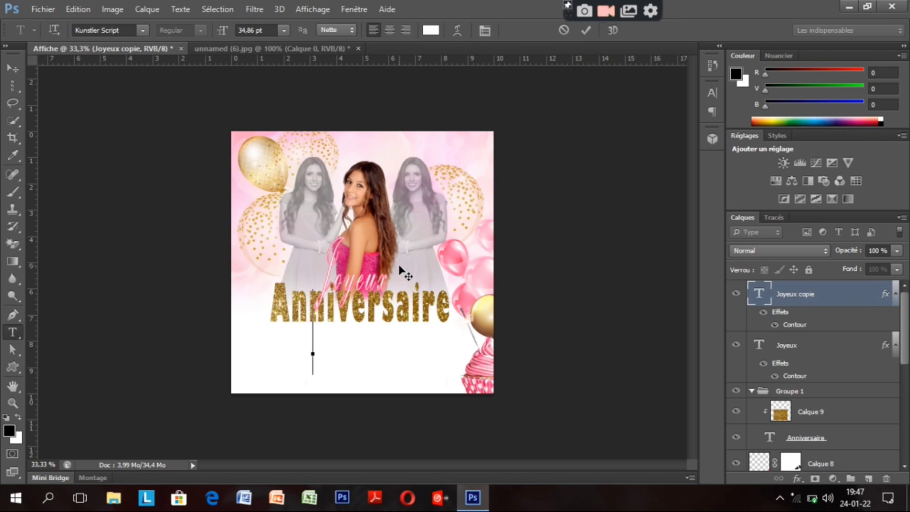
text(A)
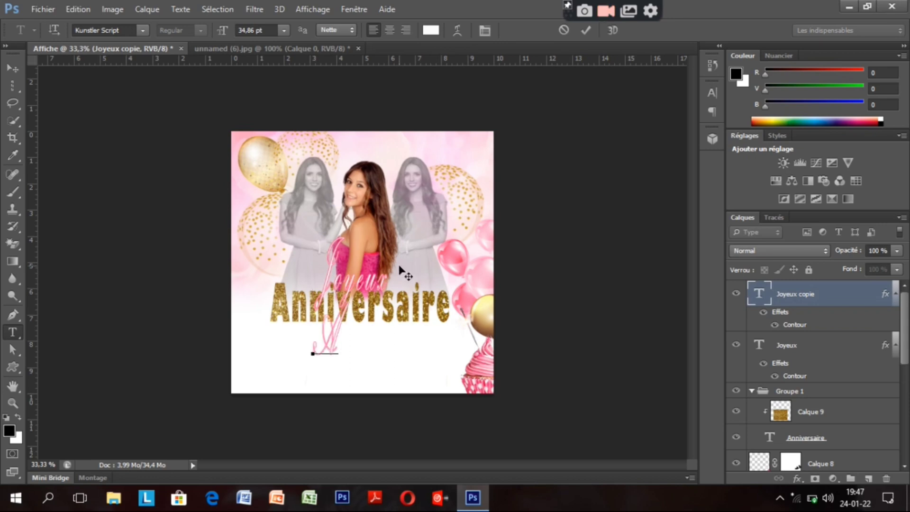
key(BackSpace)
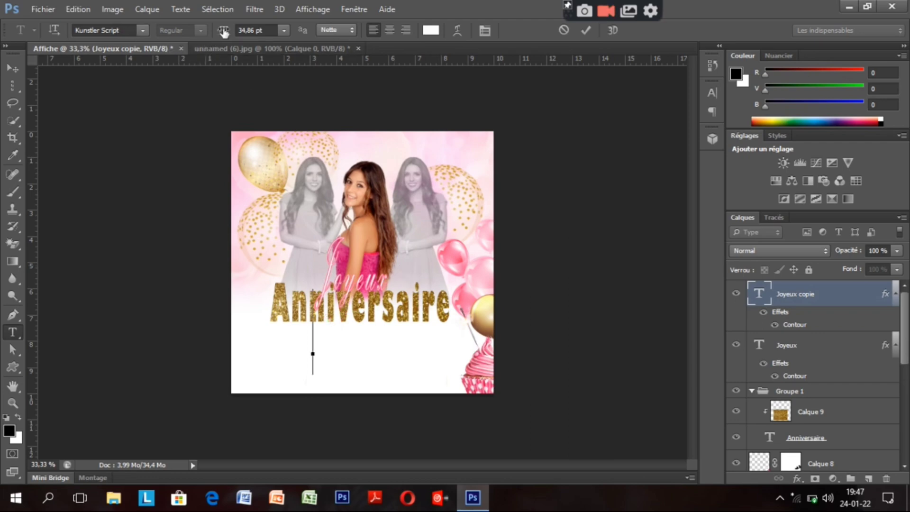
drag(224, 32, 212, 33)
text(r)
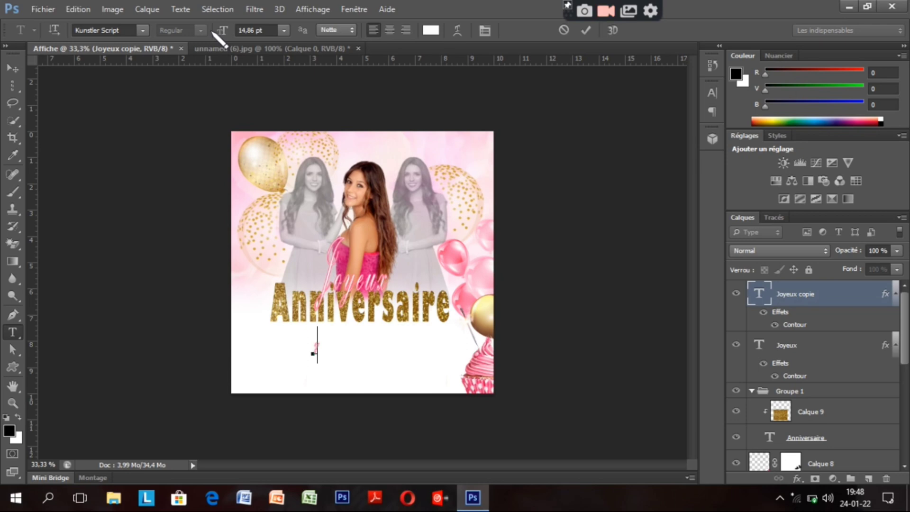
key(BackSpace)
text(r)
text( not)
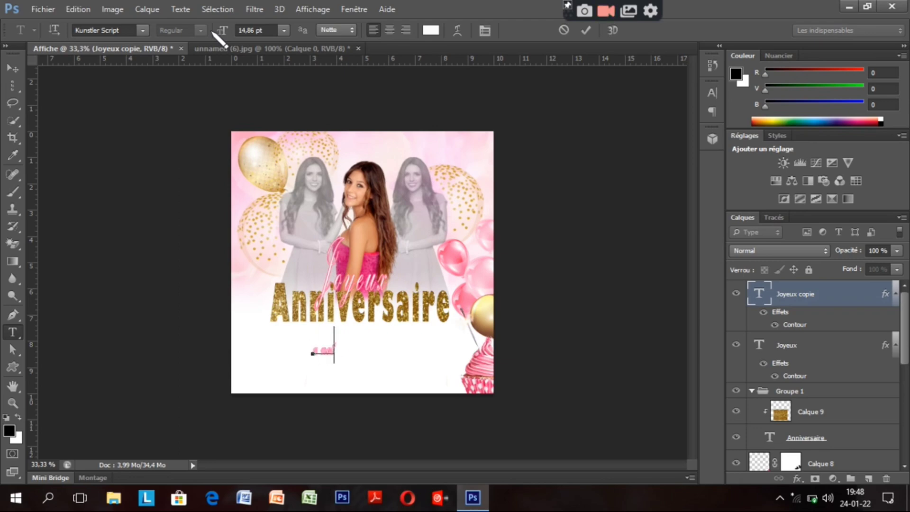
text(re P)
text(GG)
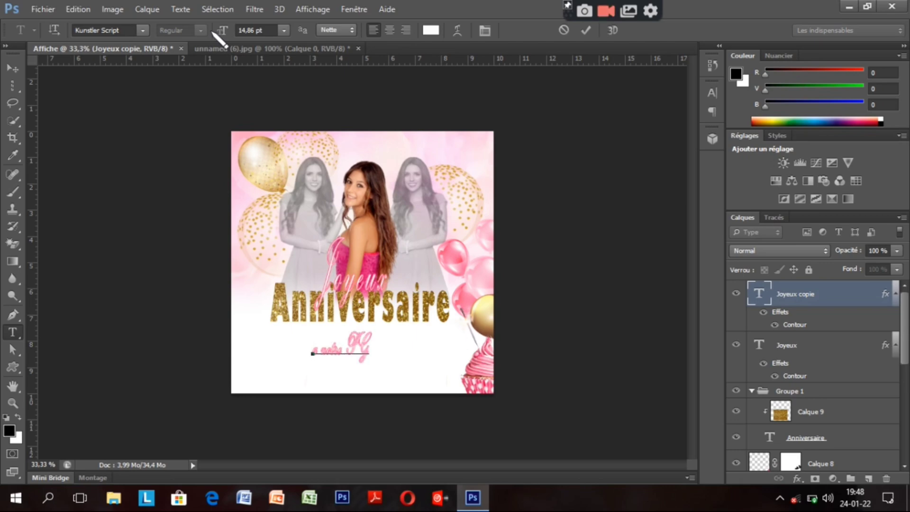
key(BackSpace)
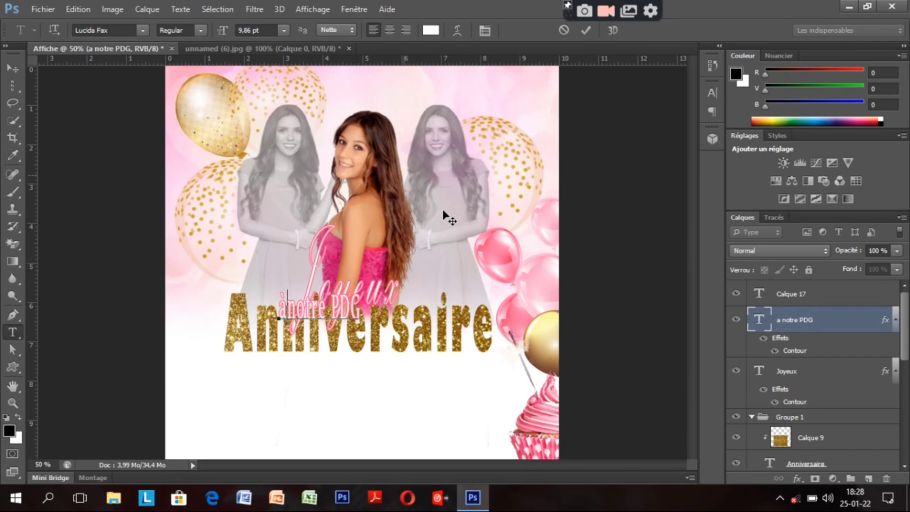
Step: Move the dedication line below Anniversaire and fix its missing space
click(586, 35)
drag(348, 310, 378, 377)
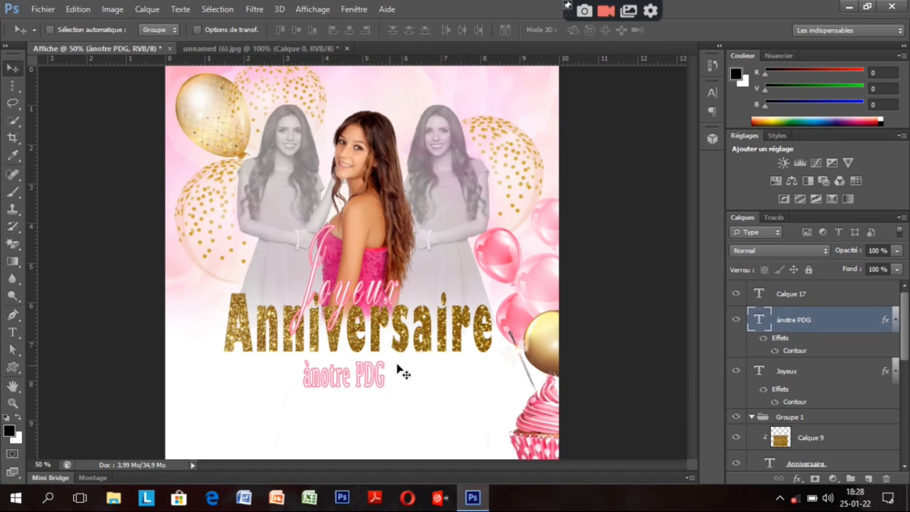
double_click(762, 320)
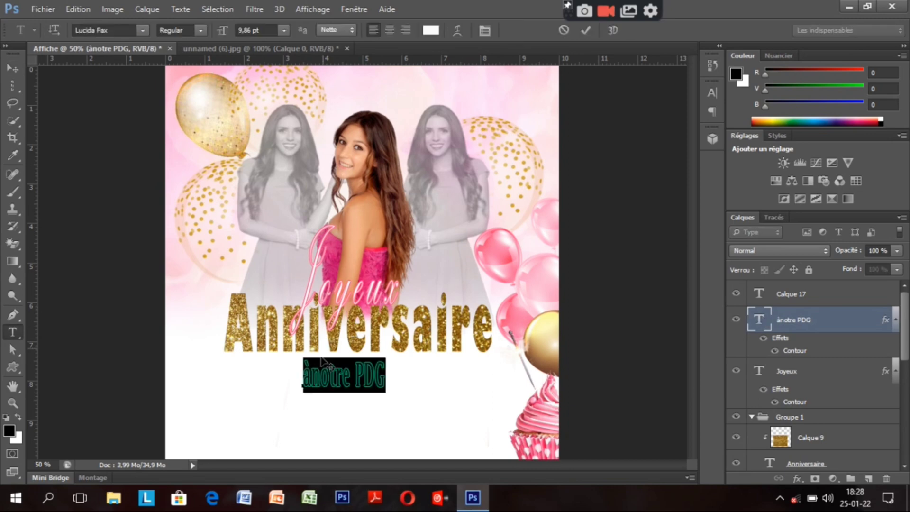
click(311, 376)
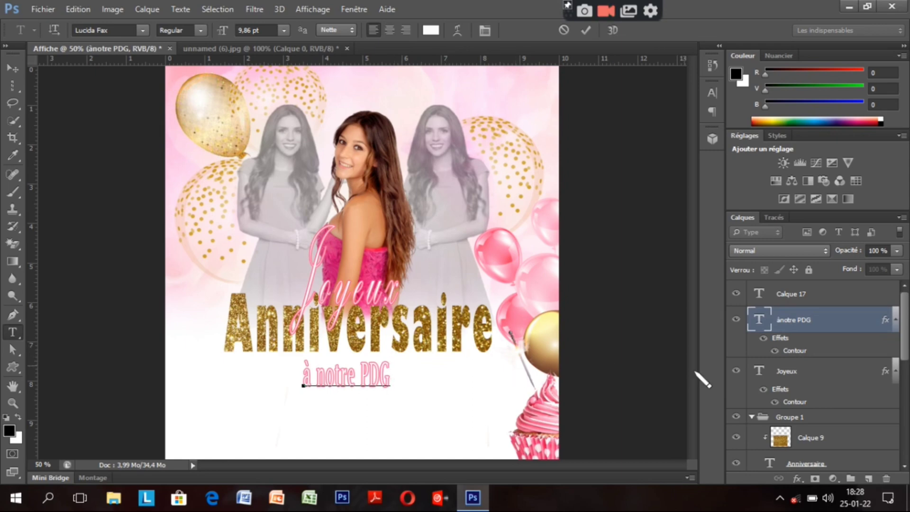
Step: Set the 'à notre PDG' line's letter tracking to 375
double_click(762, 319)
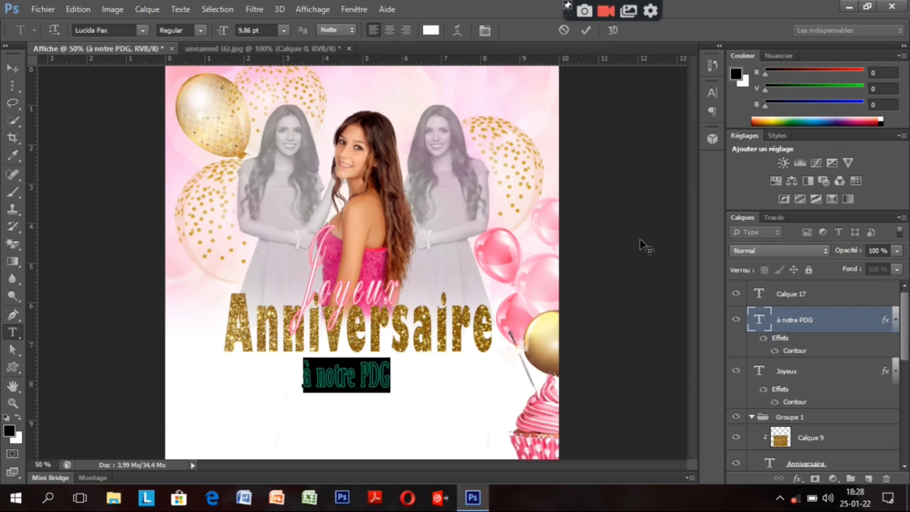
click(712, 92)
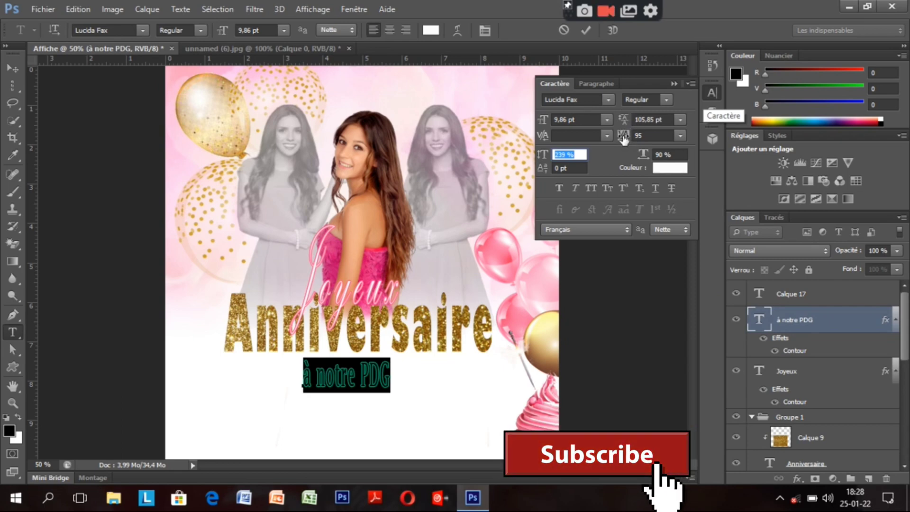
drag(624, 137, 630, 137)
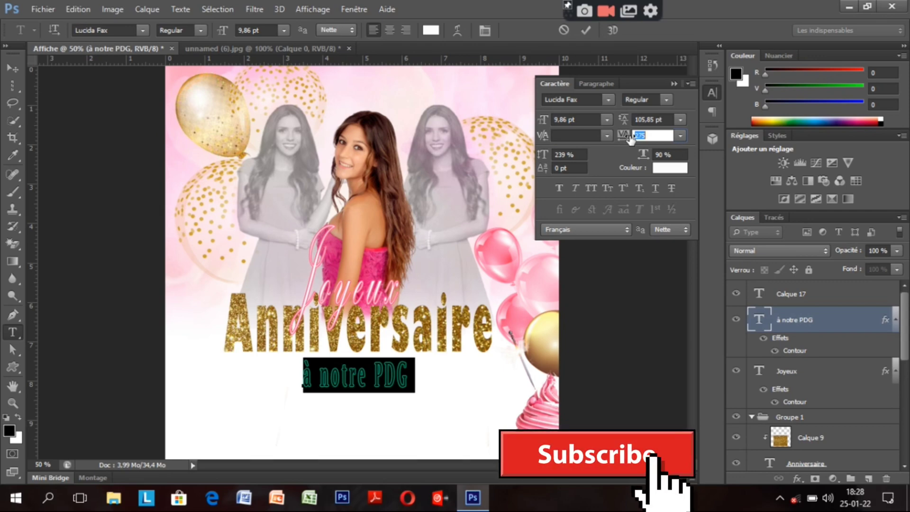
text(375)
key(Tab)
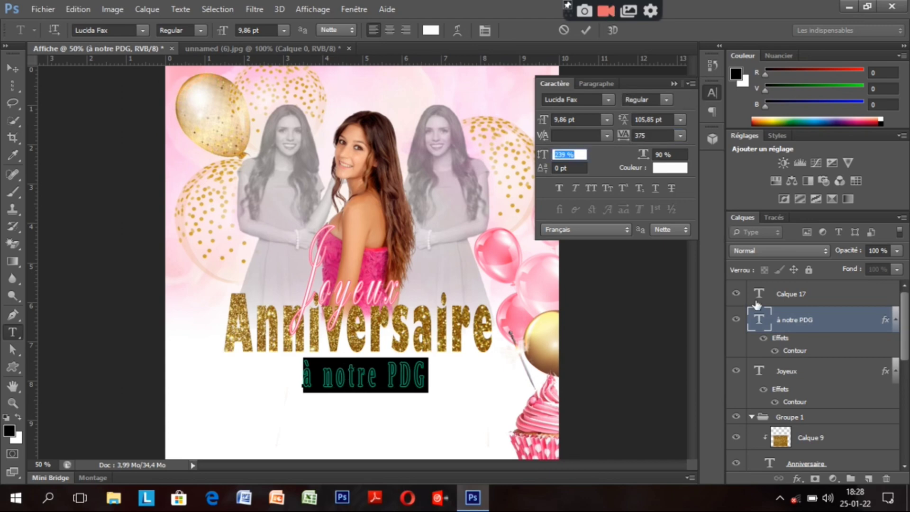
click(675, 84)
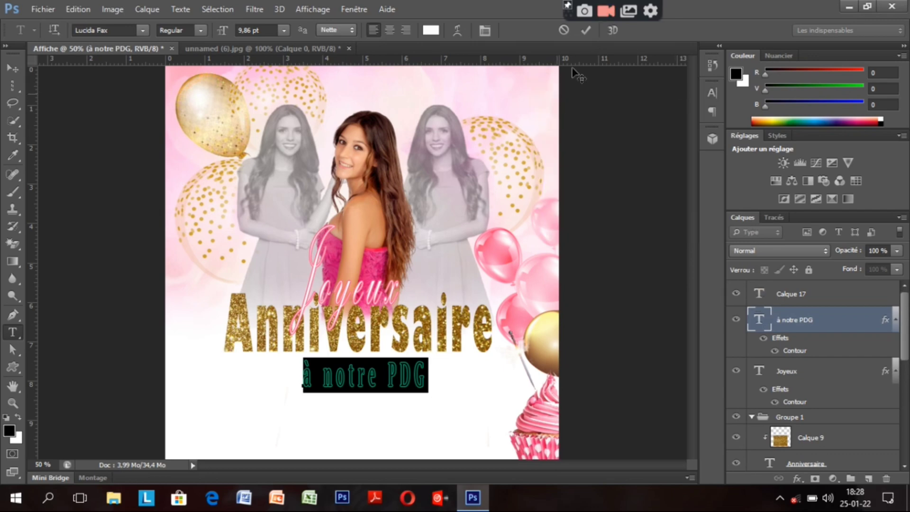
Step: Nudge the 'à notre PDG' line until it sits centred under Anniversaire
click(586, 30)
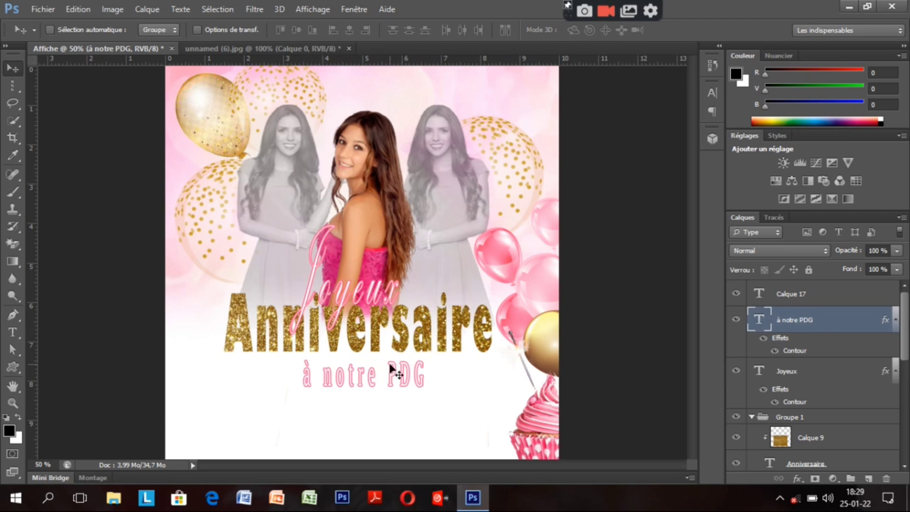
key(shift+Up)
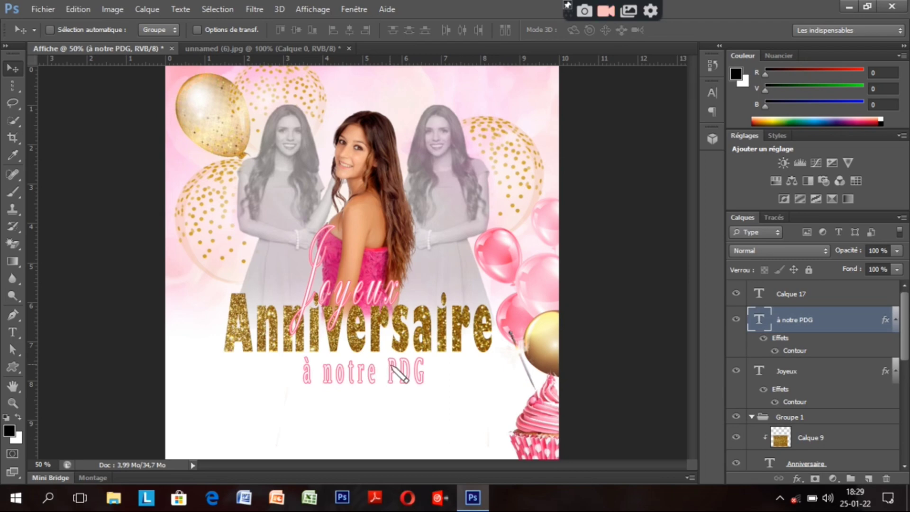
key(Left)
key(Left)
key(Left)
key(Left)
key(Left)
key(Down)
key(Down)
key(Down)
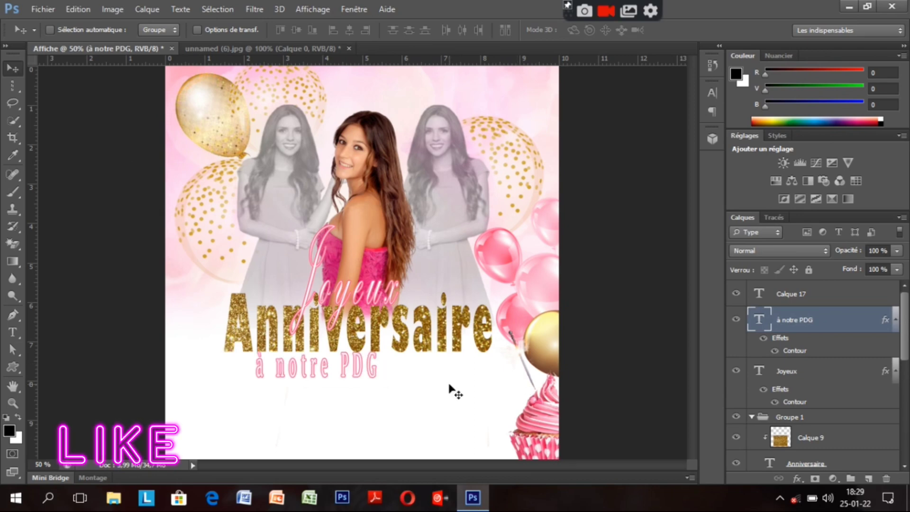
drag(440, 394, 482, 404)
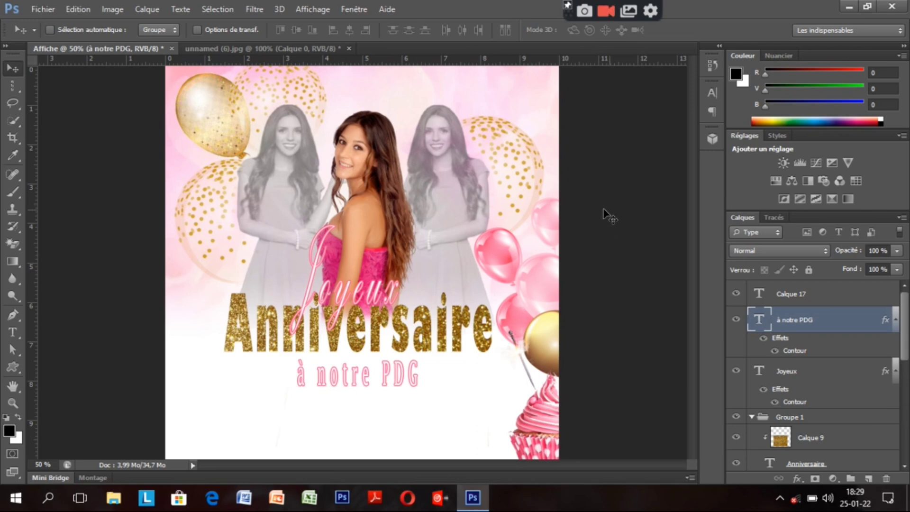
Step: Zoom between 33.3% and 66.7% to check the dedication line's placement
key(ctrl+plus)
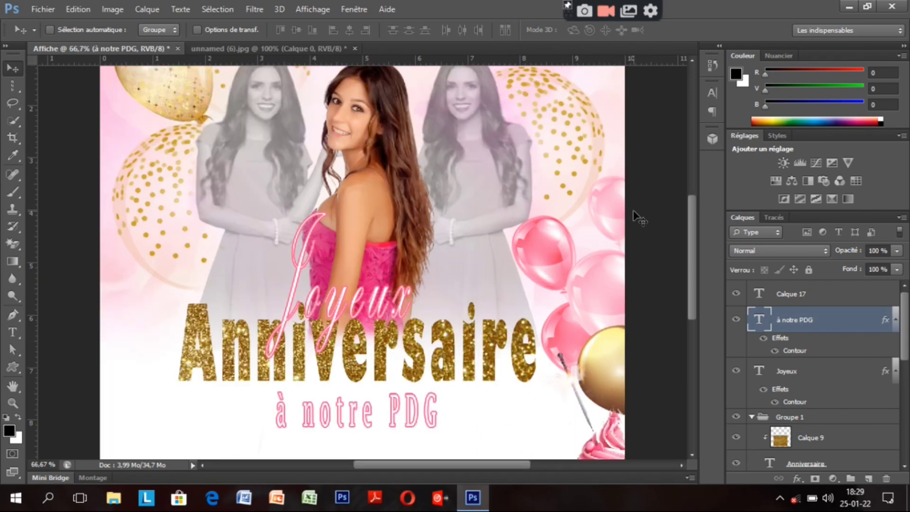
mouse_move(695, 251)
mouse_down()
mouse_move(693, 292)
mouse_move(685, 266)
mouse_up()
key(ctrl+minus)
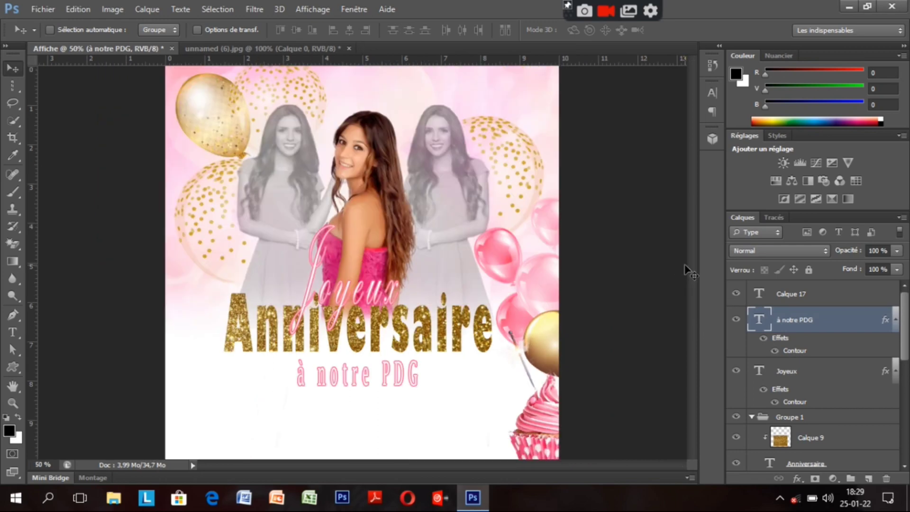
key(ctrl+minus)
key(ctrl+plus)
key(ctrl+minus)
key(ctrl+plus)
key(ctrl+plus)
drag(694, 272, 694, 306)
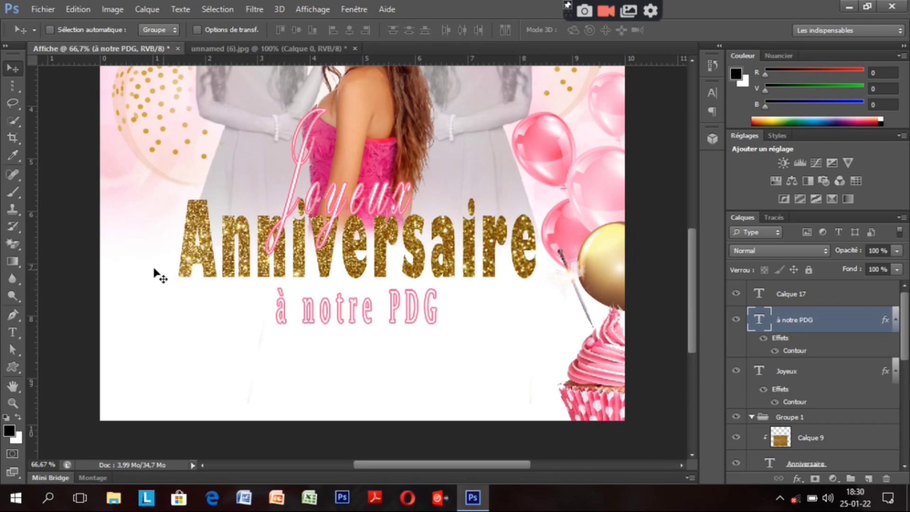
click(13, 332)
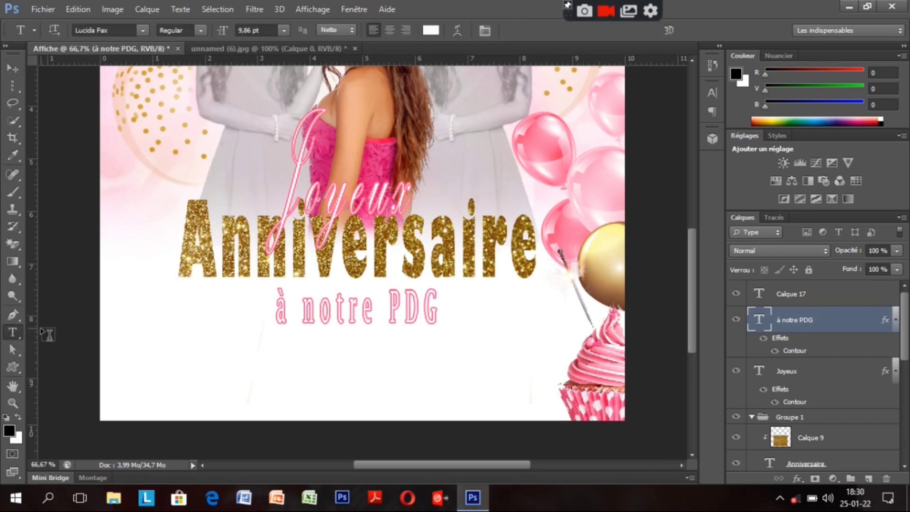
Step: Start a new left-side text line at 4,86 pt in near-black 060606
click(169, 342)
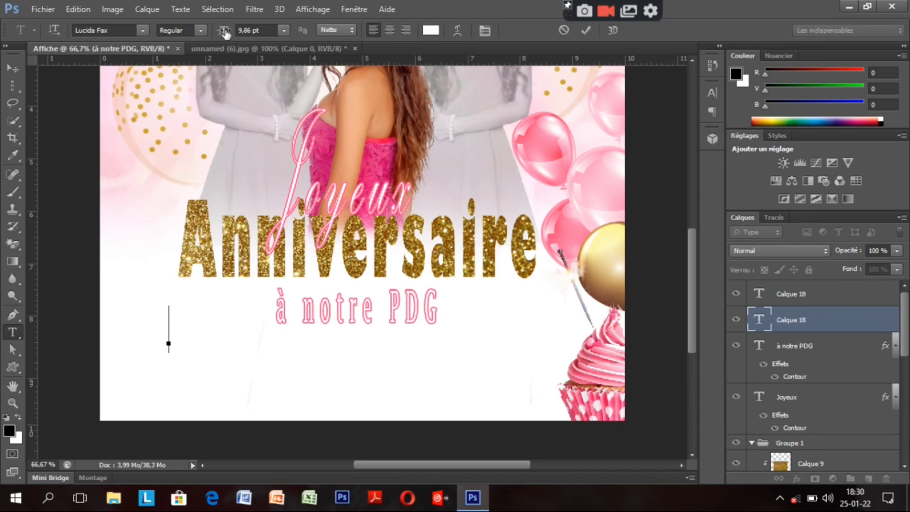
drag(224, 32, 222, 33)
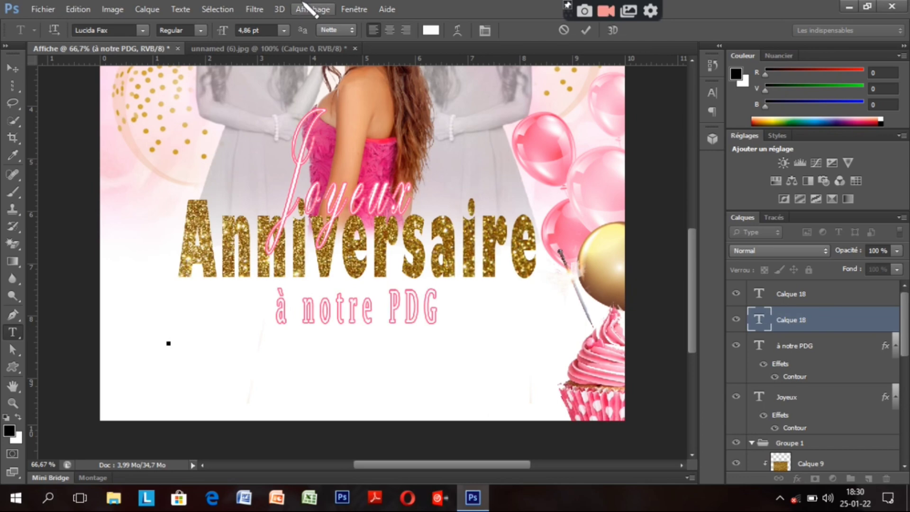
click(430, 31)
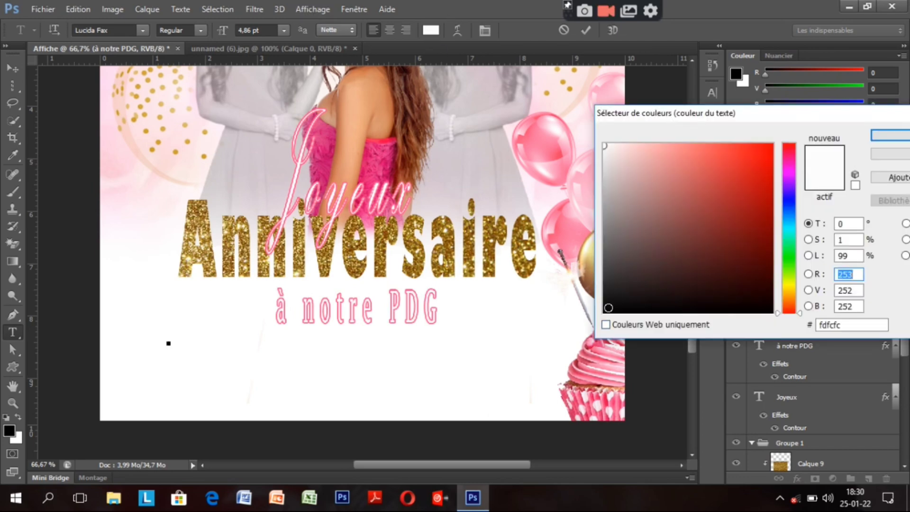
click(606, 309)
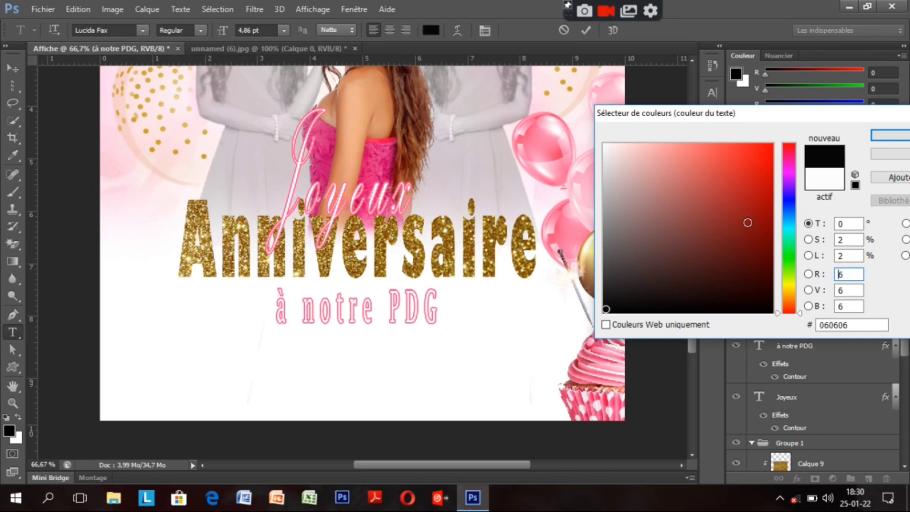
click(884, 137)
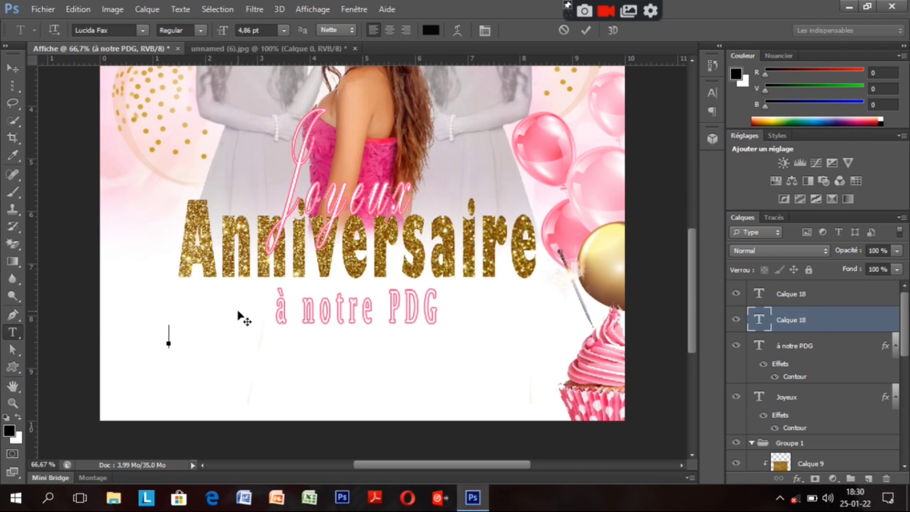
Step: Type and commit 'Dieu est grand salon de beauté', correcting the final é
text(Die)
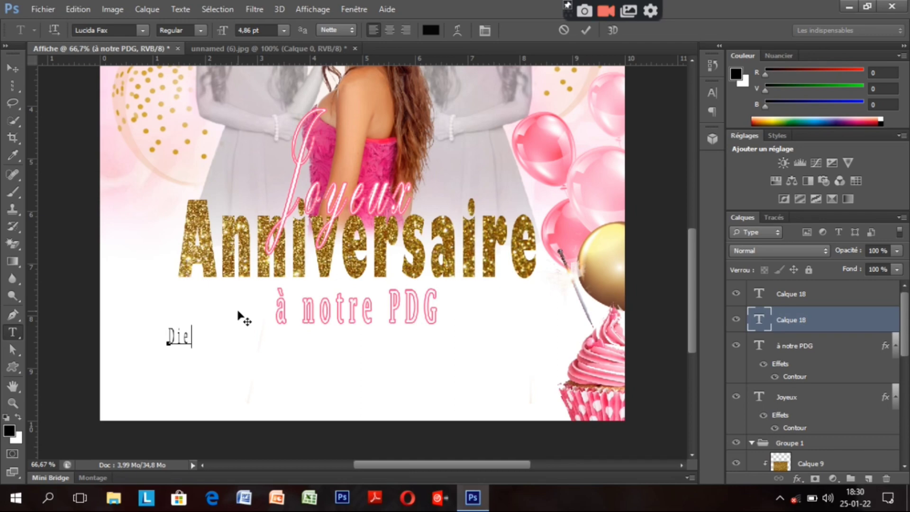
text(u est)
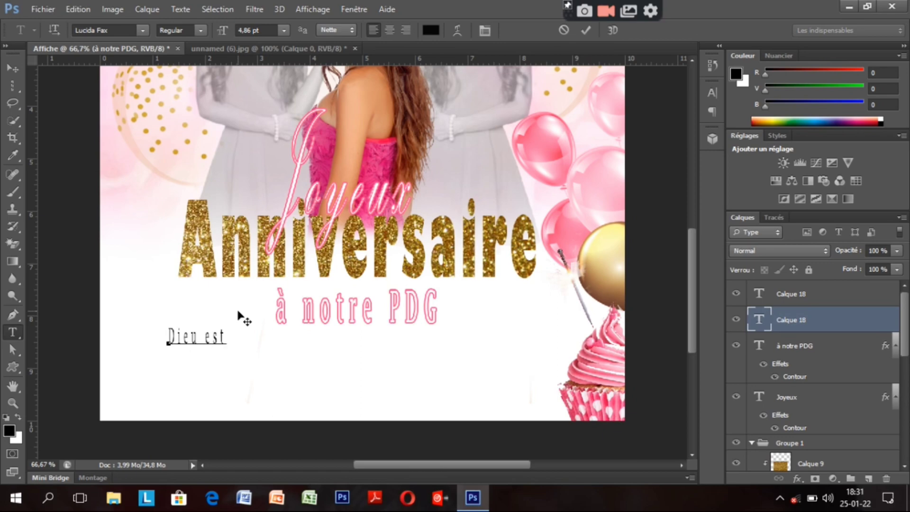
text( gran)
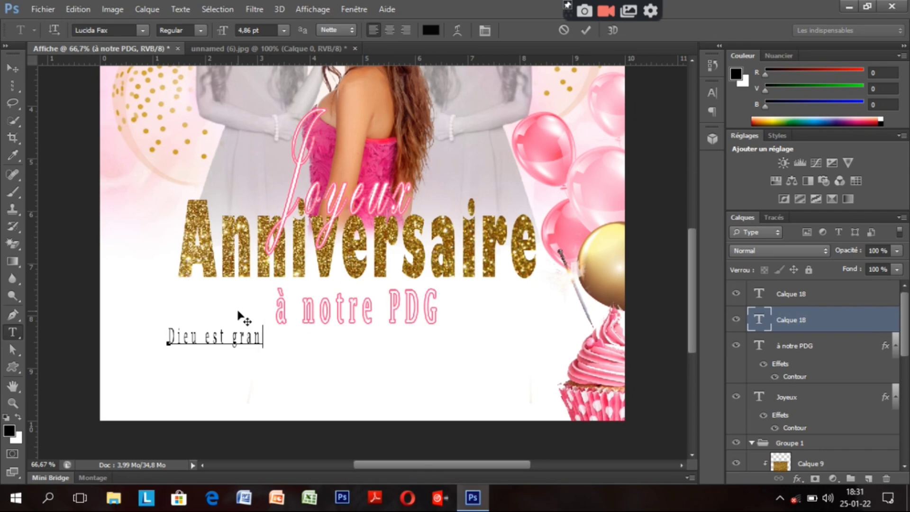
text(d salon )
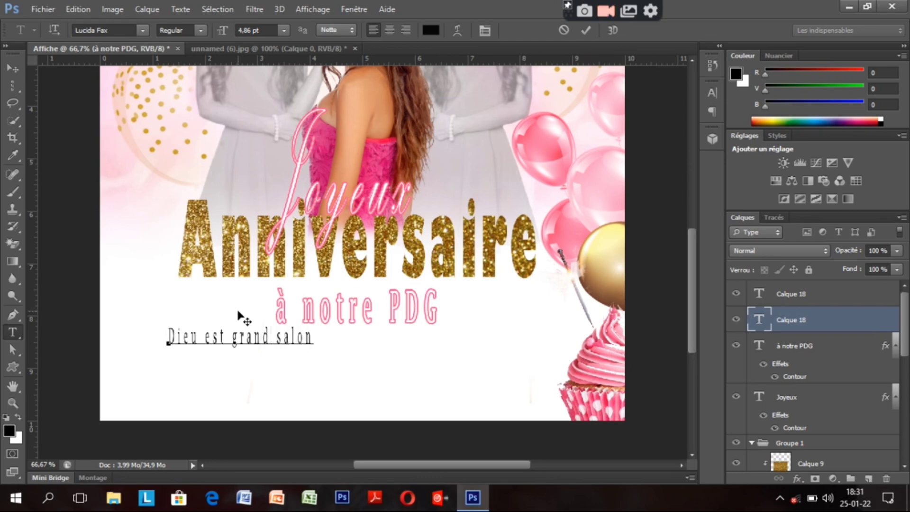
text(de)
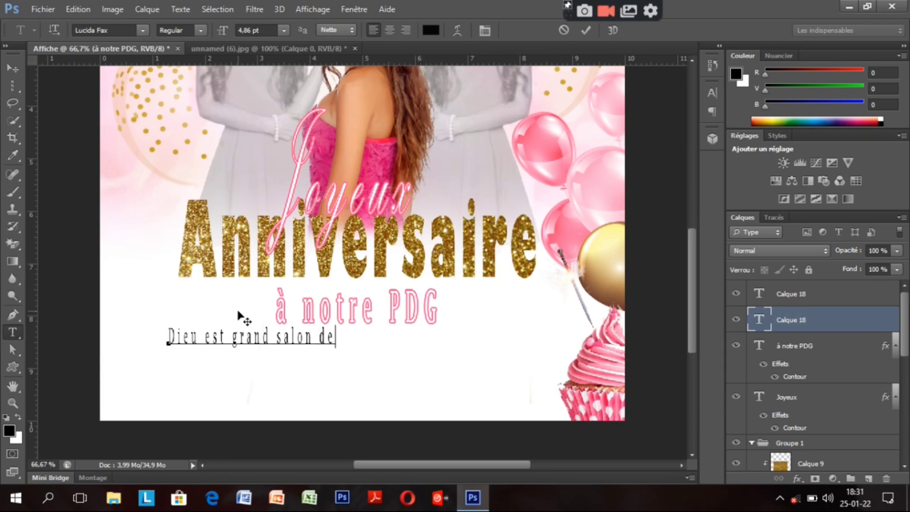
text( beaut2)
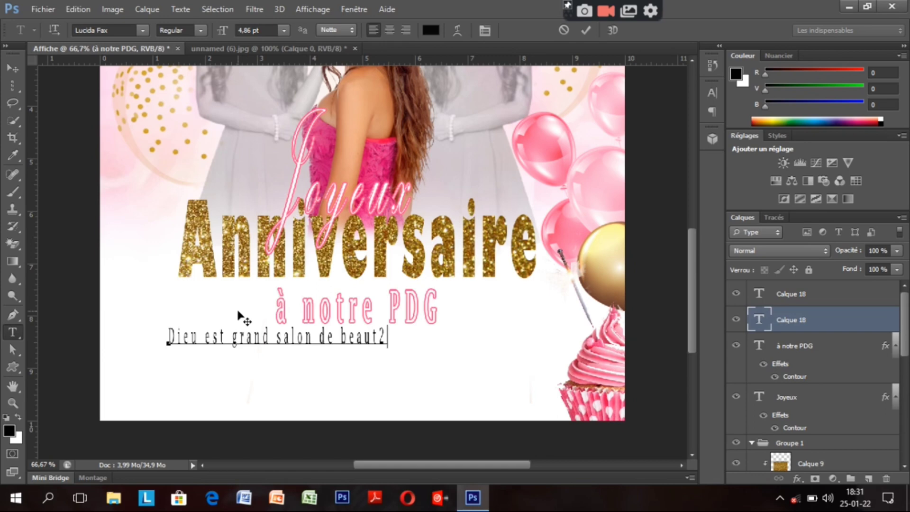
key(BackSpace)
text(é)
click(586, 30)
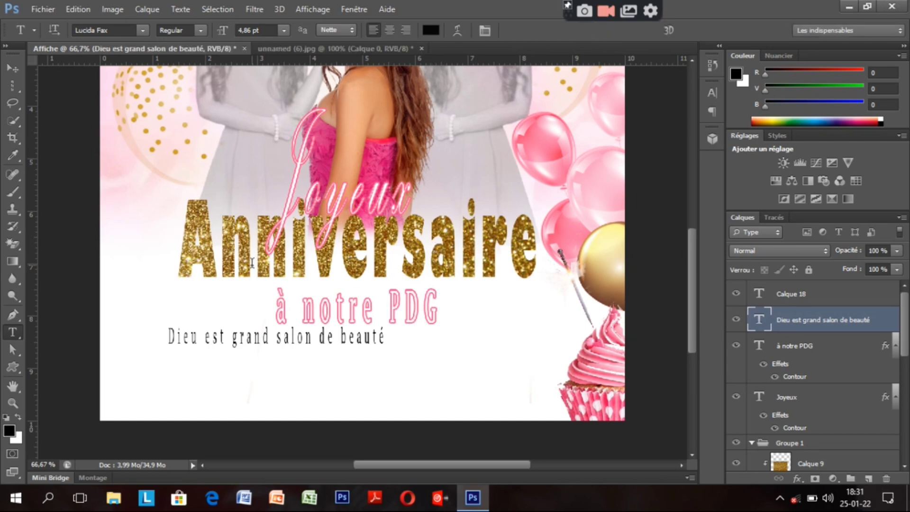
Step: Centre the salon line under 'à notre PDG' and adjust its font size
click(12, 68)
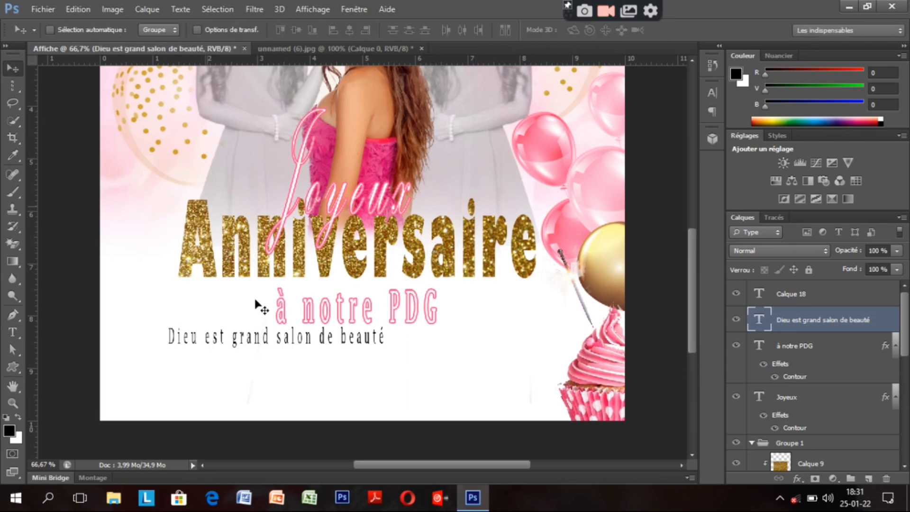
drag(280, 347, 346, 352)
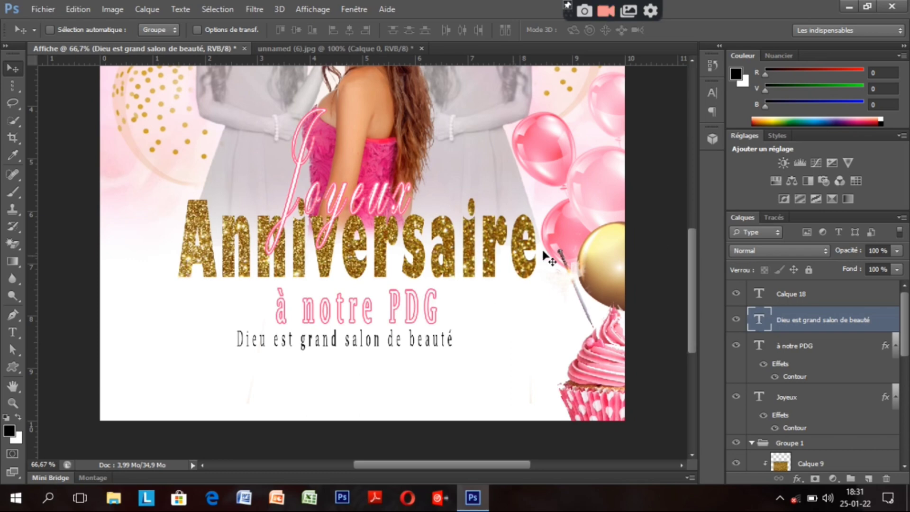
double_click(759, 323)
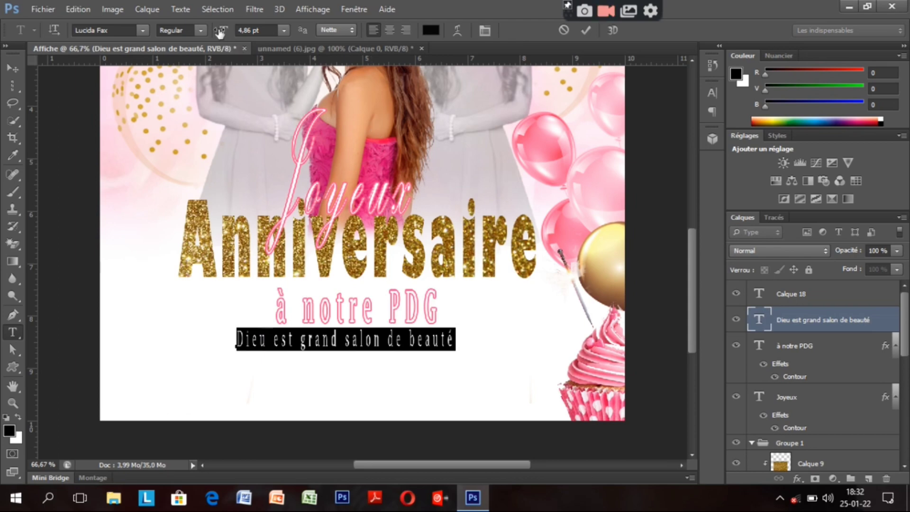
drag(219, 31, 221, 32)
click(587, 31)
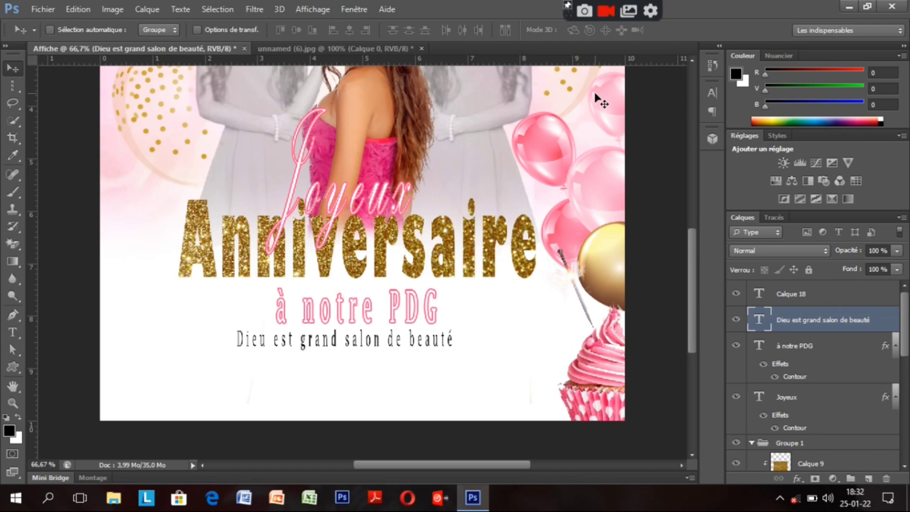
Step: Zoom out and back in to check the salon line against the whole poster
key(ctrl+minus)
key(ctrl+minus)
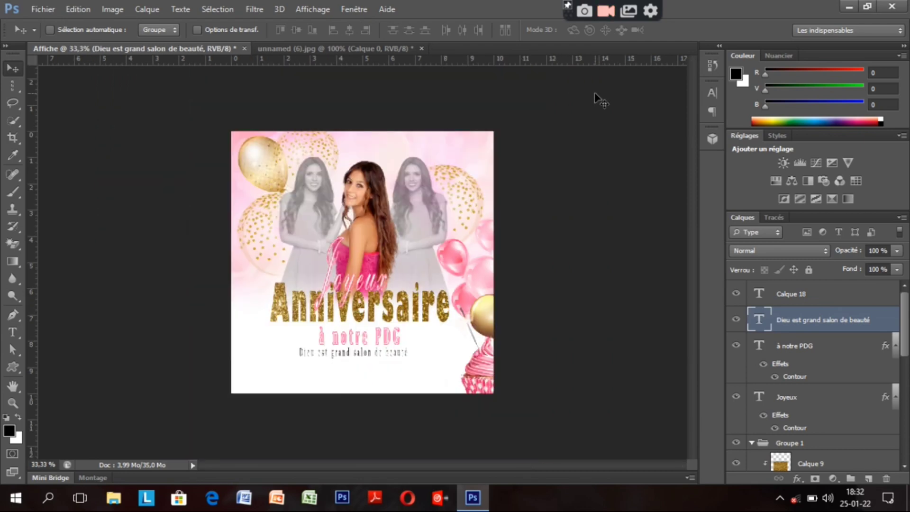
key(ctrl+plus)
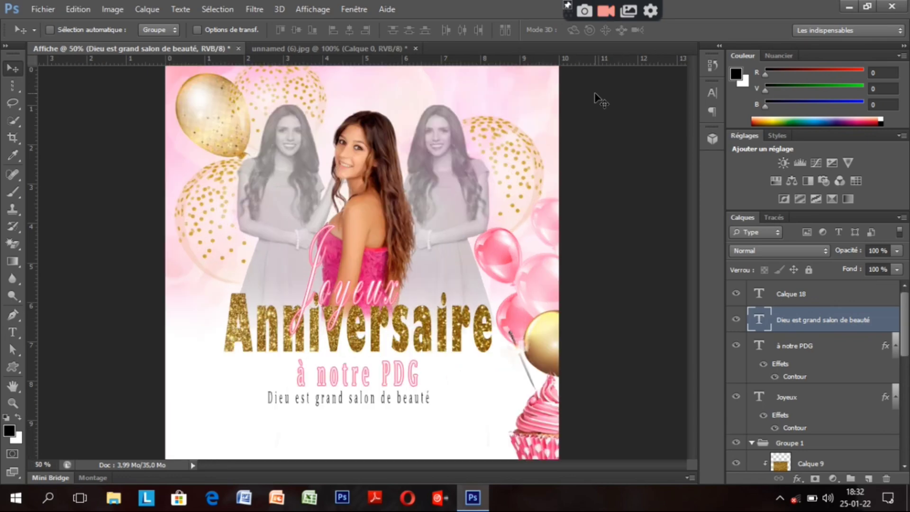
key(ctrl+minus)
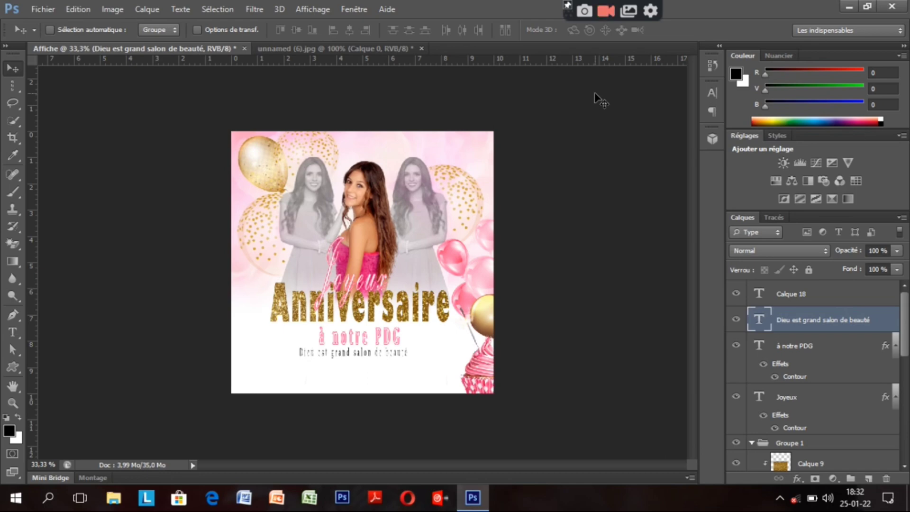
key(ctrl+plus)
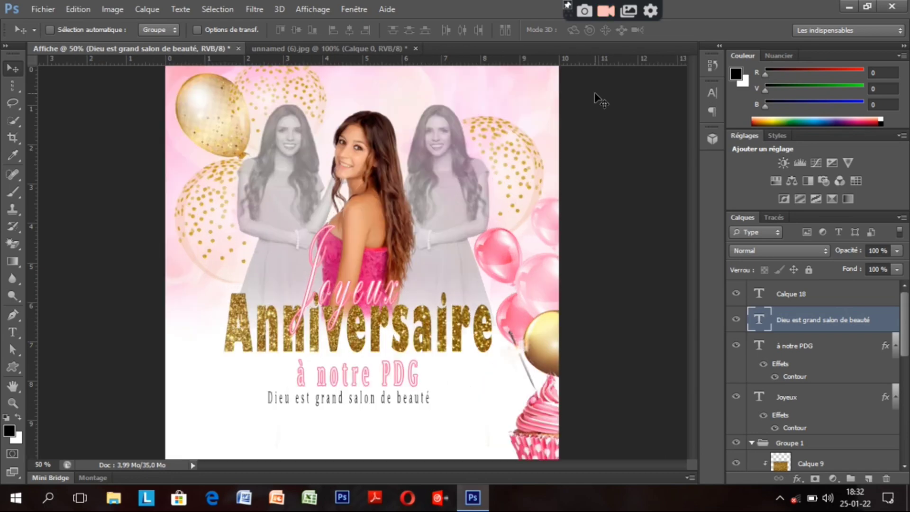
key(ctrl+plus)
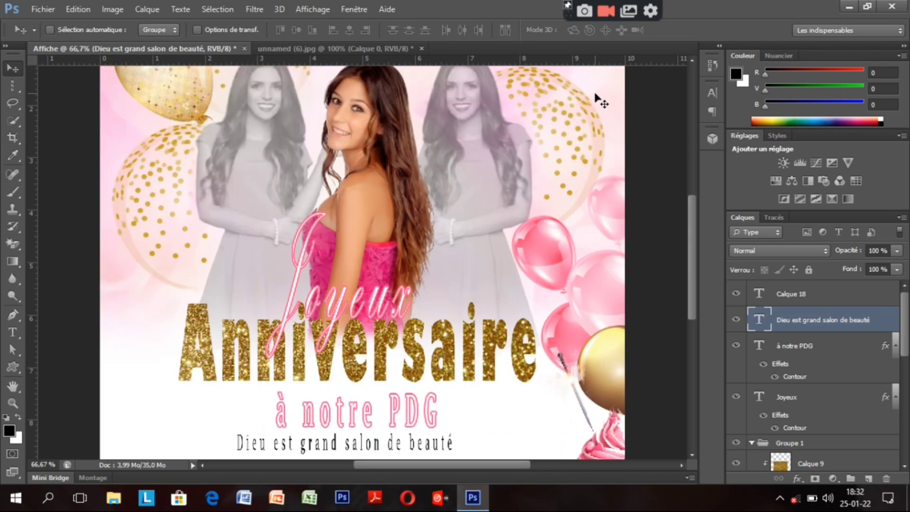
scroll(696, 248, down, 3)
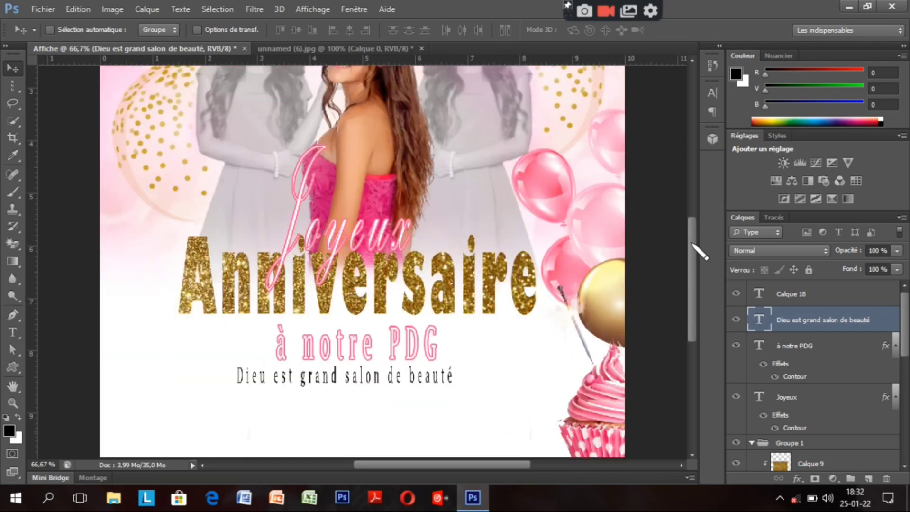
Step: Make the salon line Demibold
double_click(757, 326)
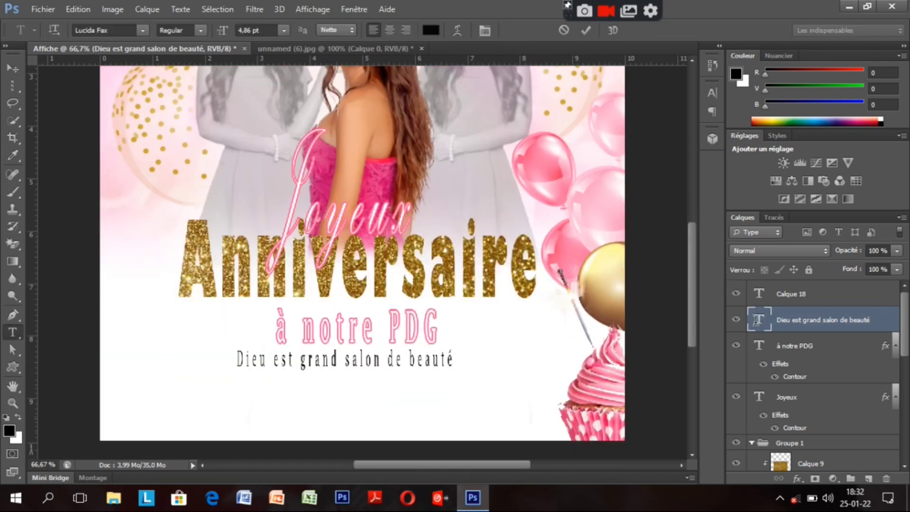
click(714, 93)
click(666, 100)
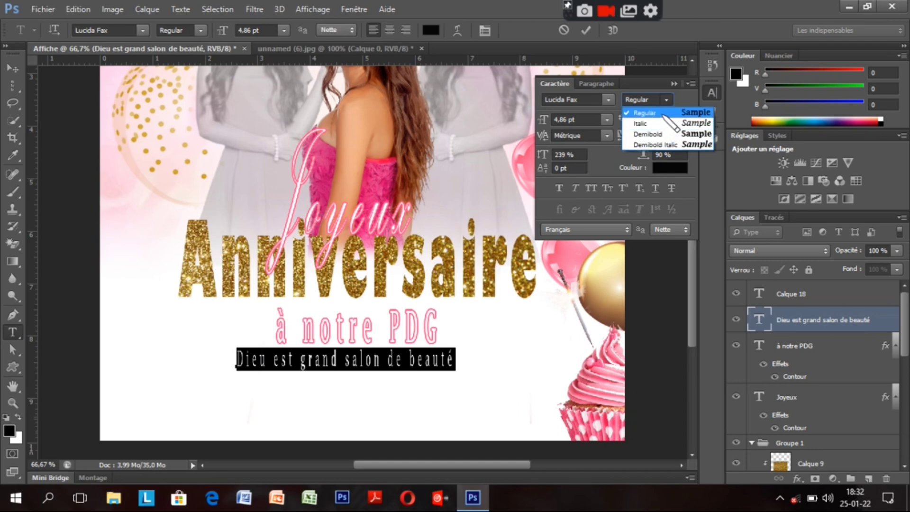
click(658, 134)
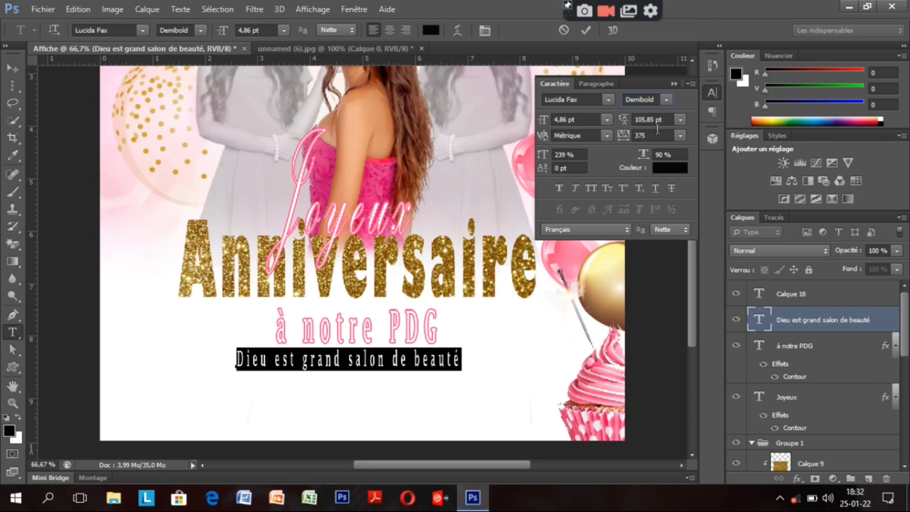
click(674, 84)
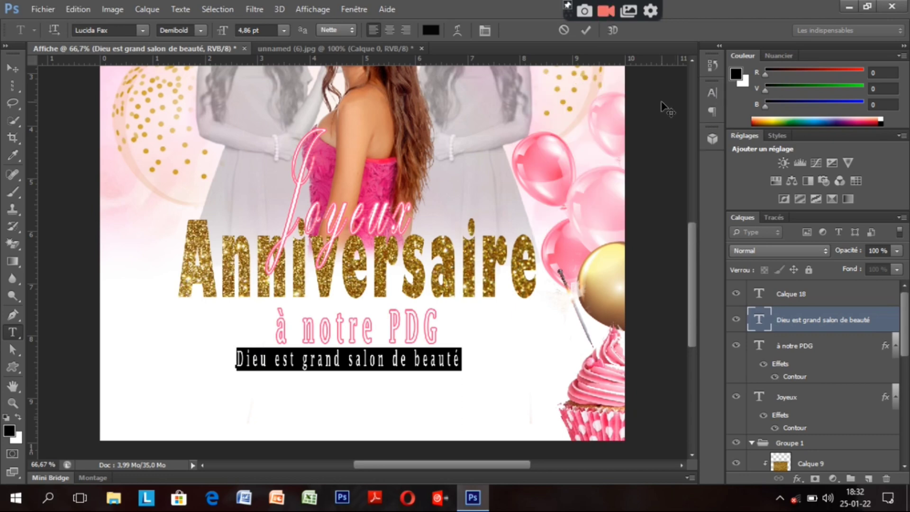
click(586, 30)
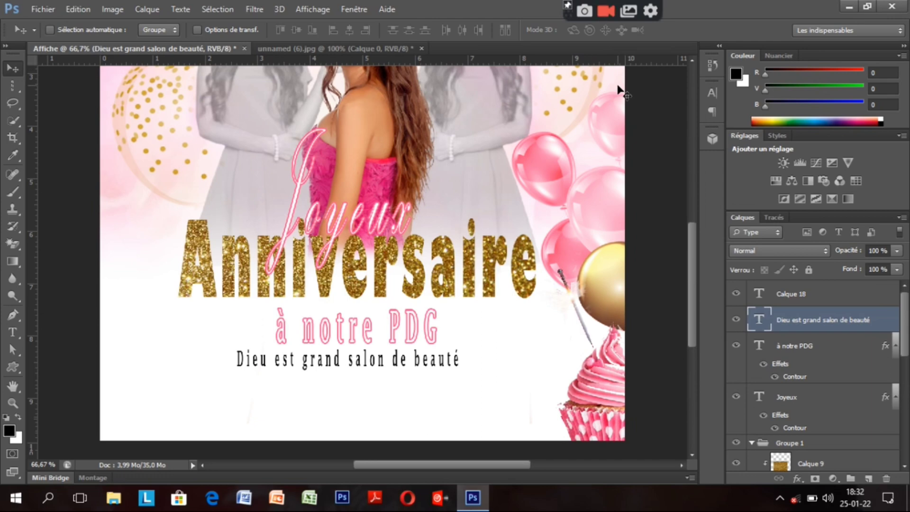
Step: Colour the salon line deep red d70e39
double_click(760, 321)
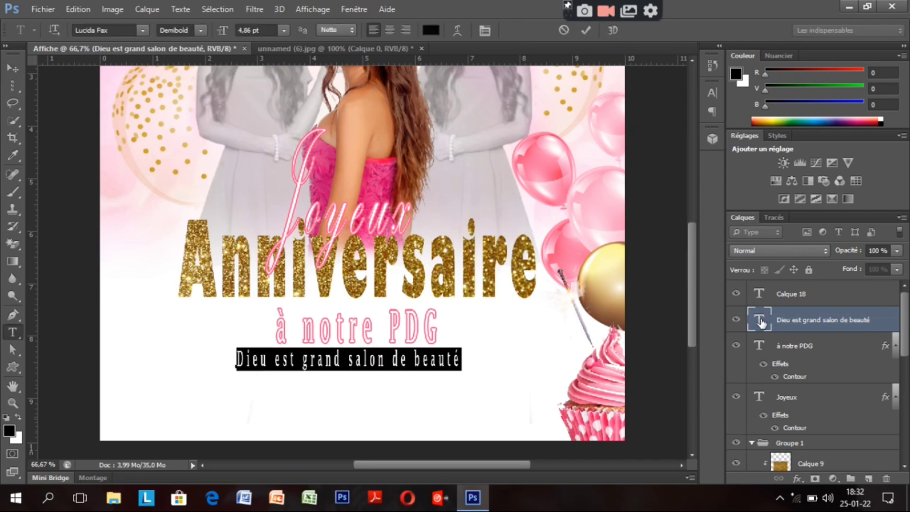
click(430, 30)
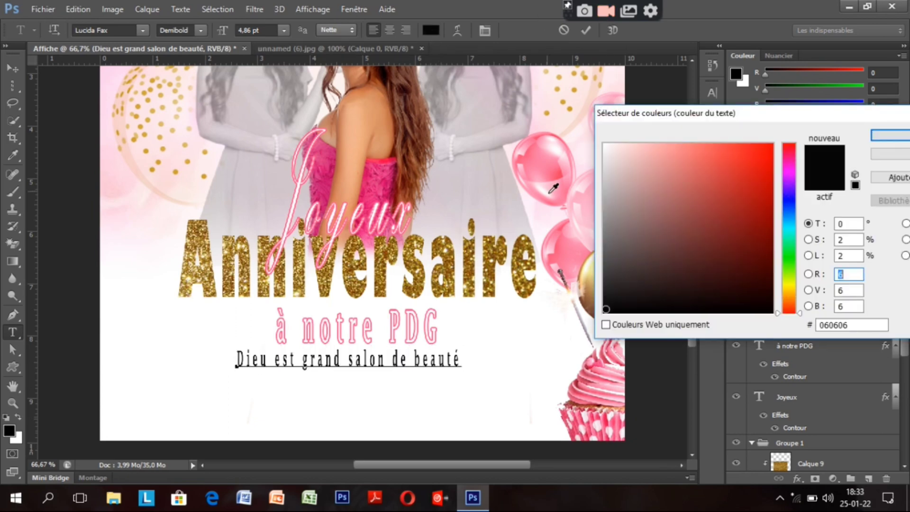
click(551, 170)
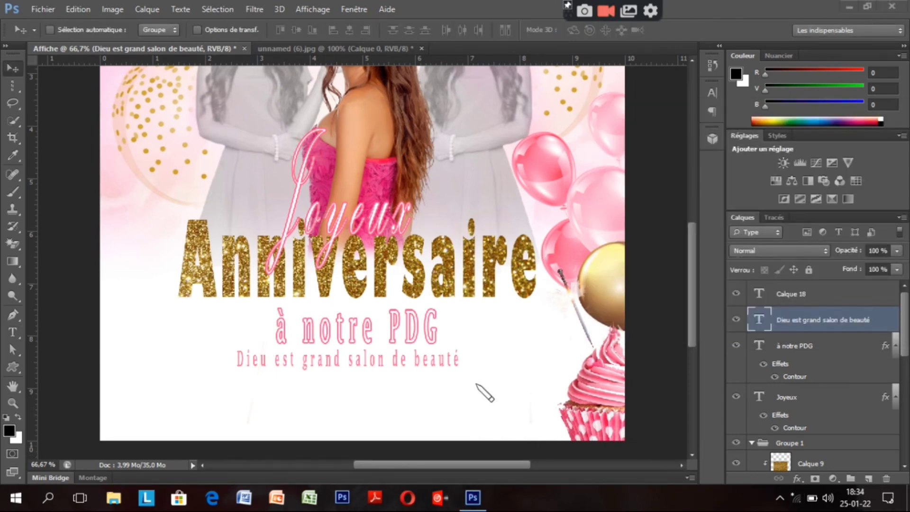
double_click(759, 321)
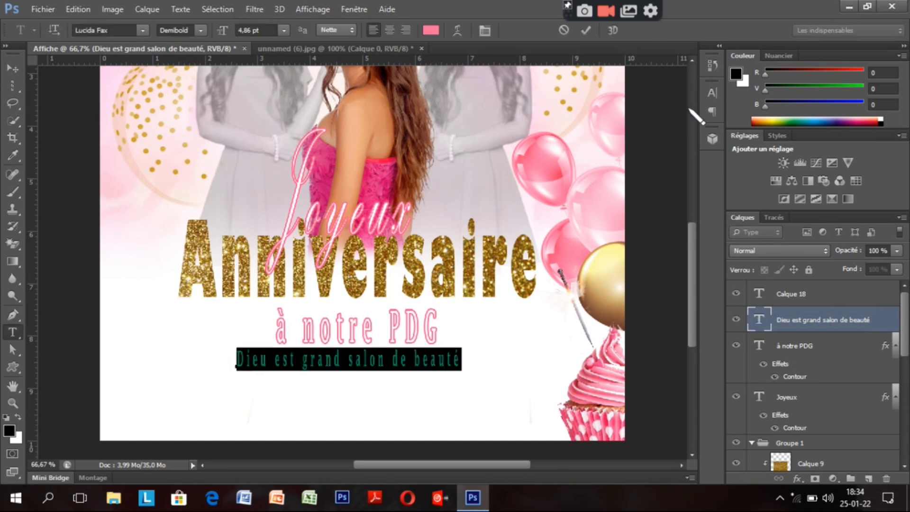
click(431, 30)
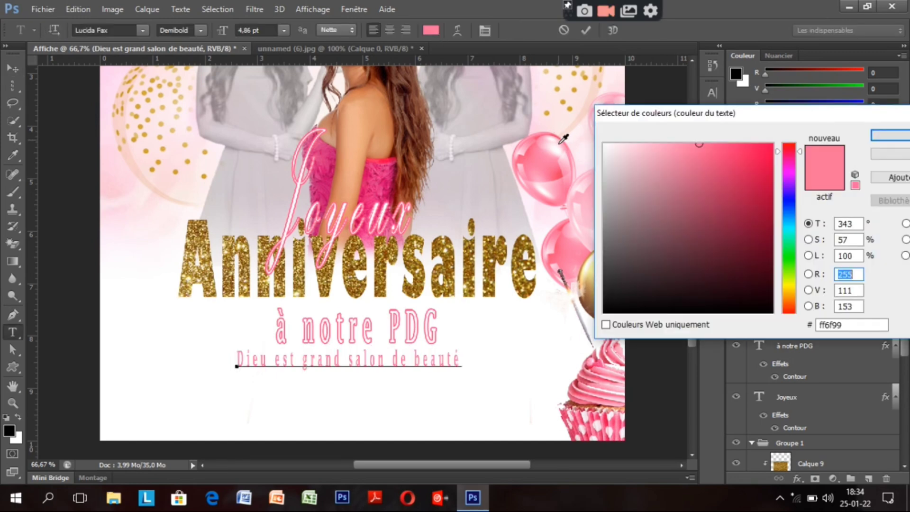
click(558, 173)
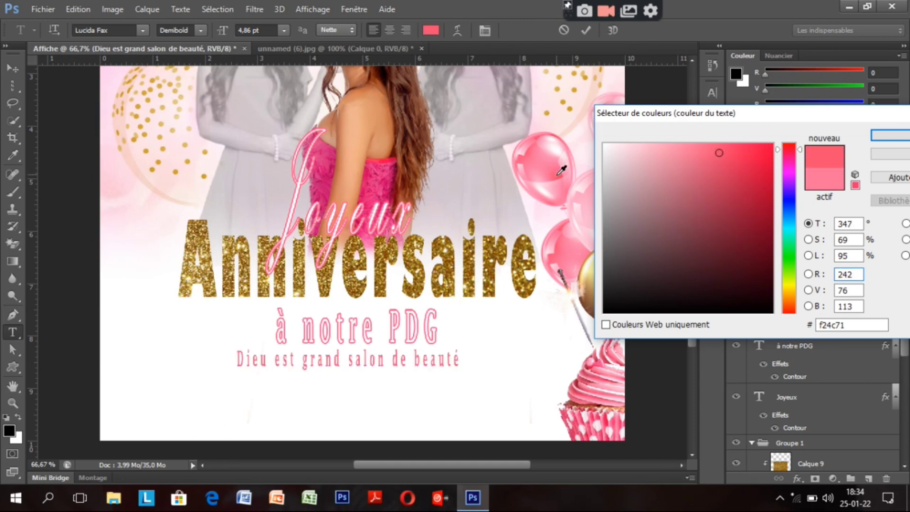
click(559, 174)
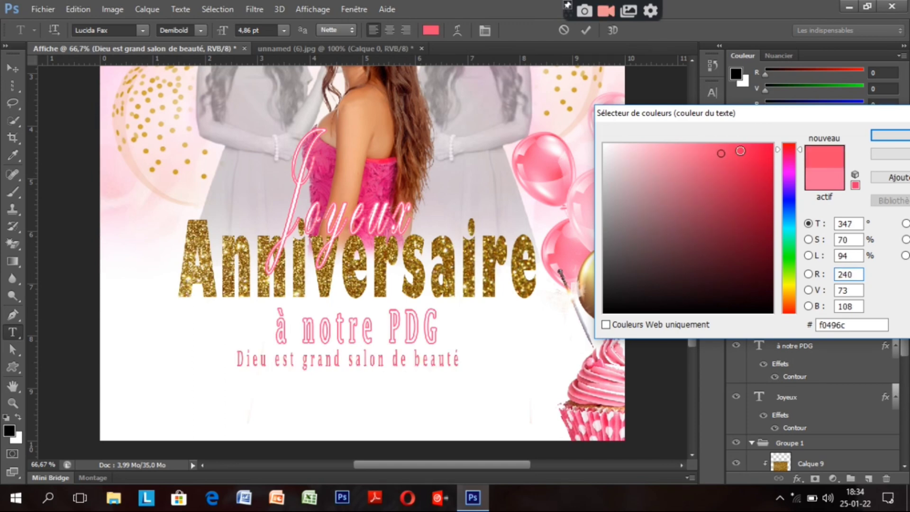
drag(724, 154, 757, 176)
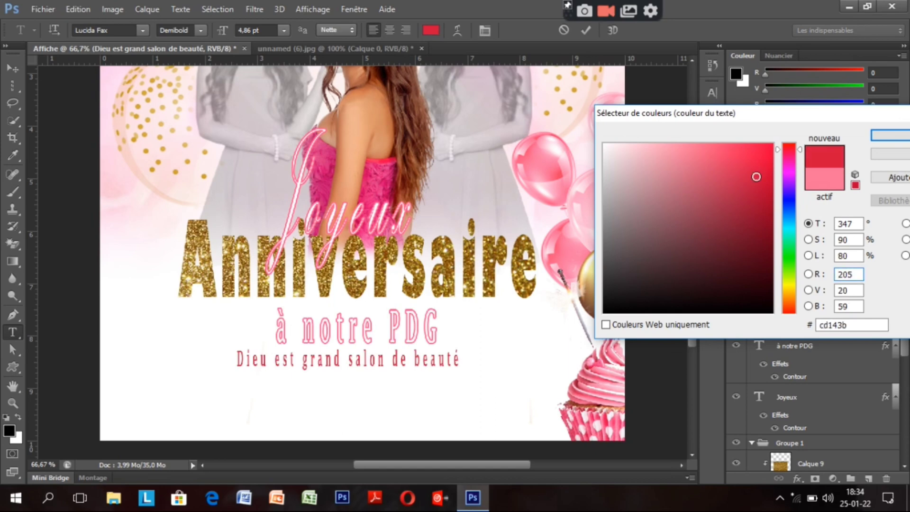
click(762, 170)
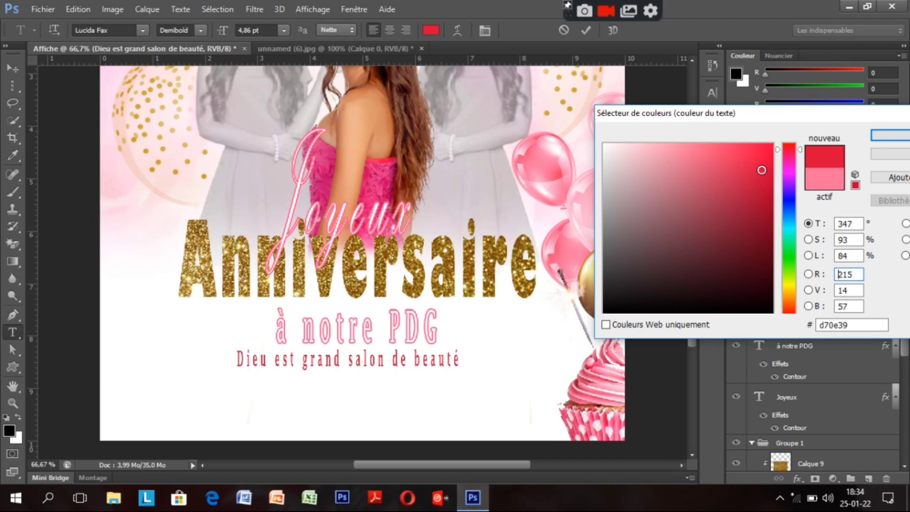
click(890, 136)
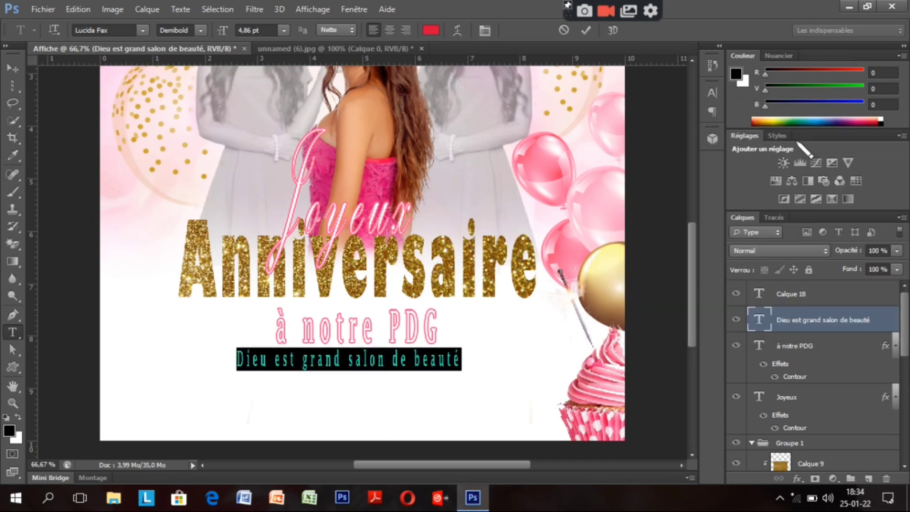
click(587, 31)
Step: Nudge the salon line slightly right and 'à notre PDG' slightly up
key(v)
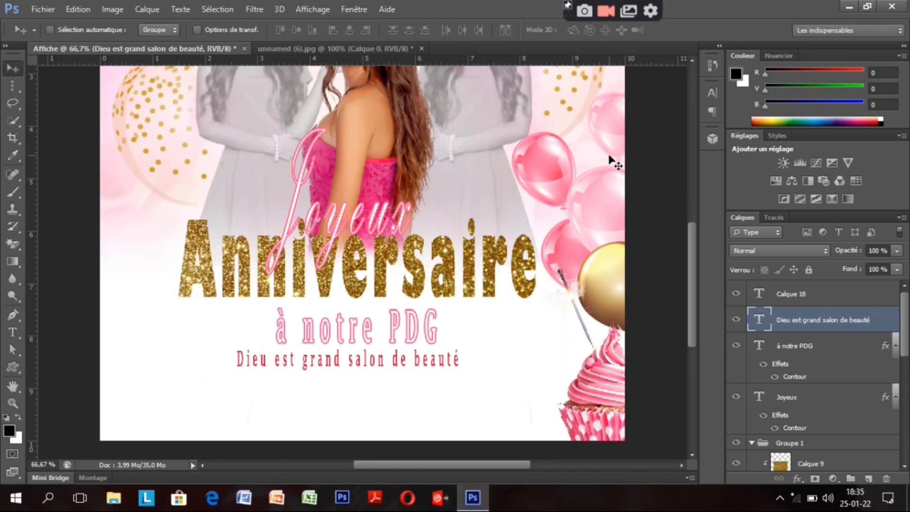
key(Right)
key(Right)
key(Right)
key(Right)
key(Right)
key(Right)
key(Right)
key(Right)
key(Right)
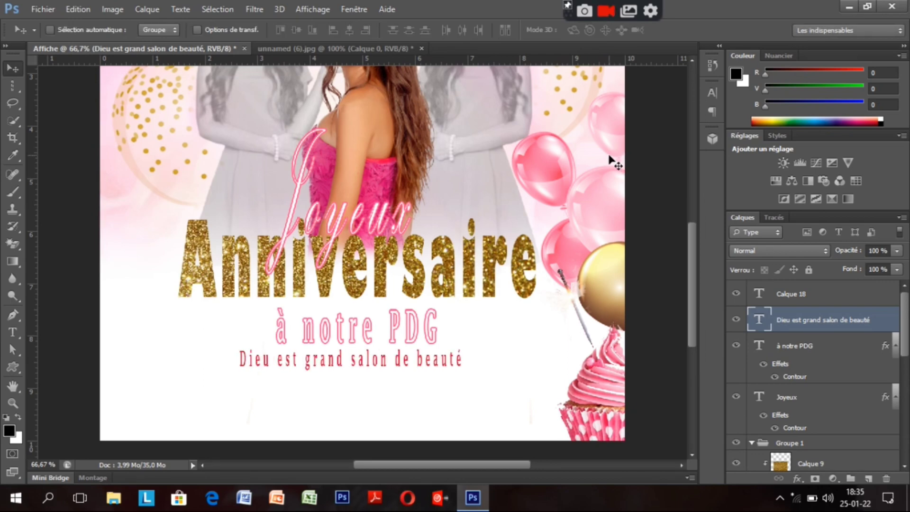
click(800, 347)
key(Up)
key(Up)
key(Up)
key(Up)
key(Up)
key(Up)
key(Up)
key(Up)
key(Up)
key(Up)
key(Up)
key(Up)
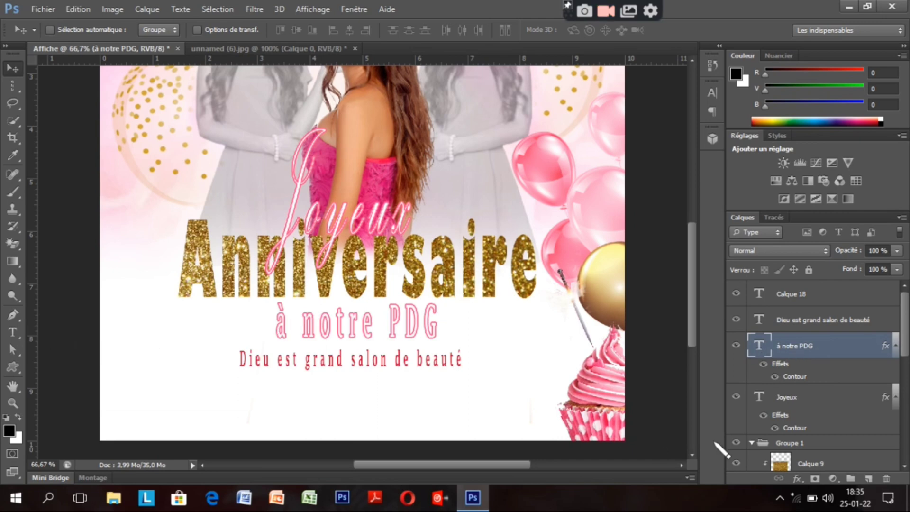
Step: Duplicate the salon line, move the copy just below it and delete its text
click(819, 326)
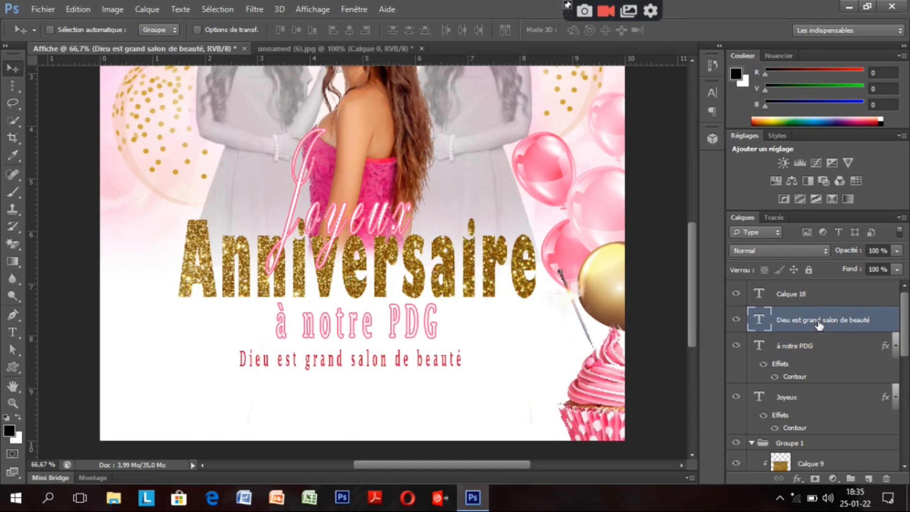
key(ctrl+j)
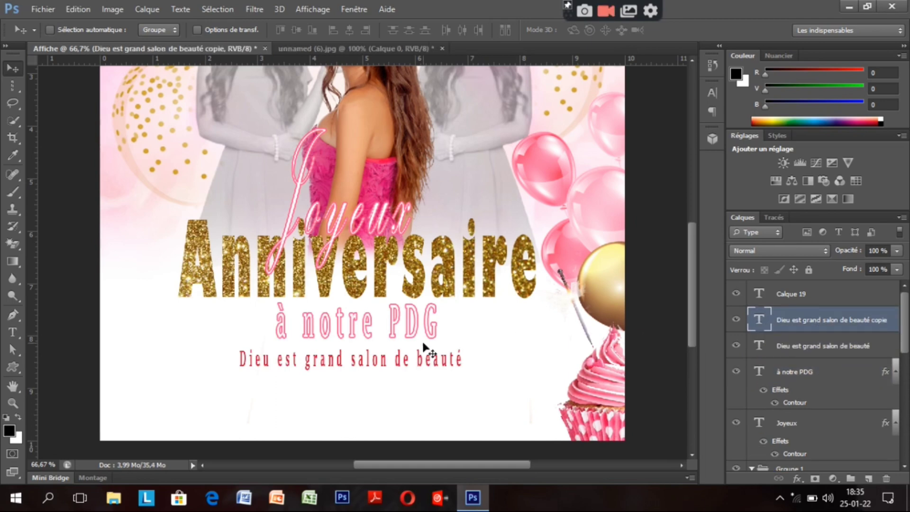
drag(413, 361, 412, 389)
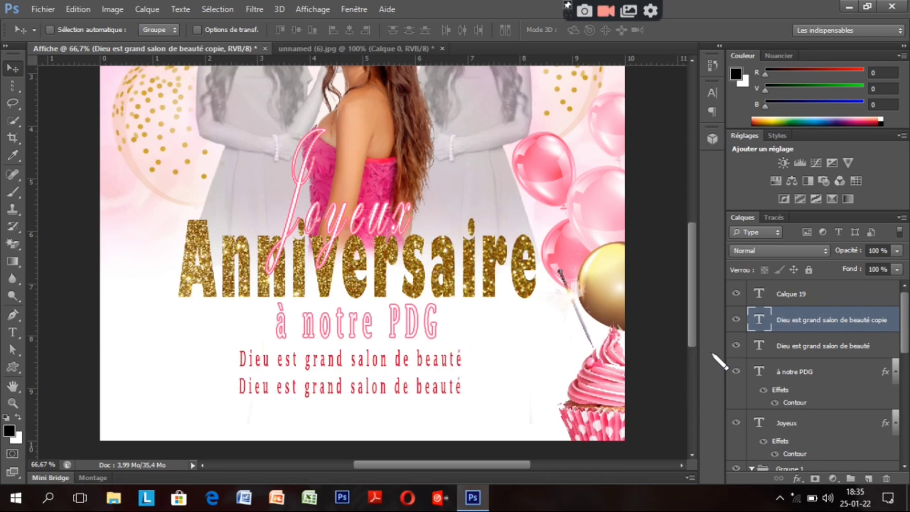
double_click(758, 321)
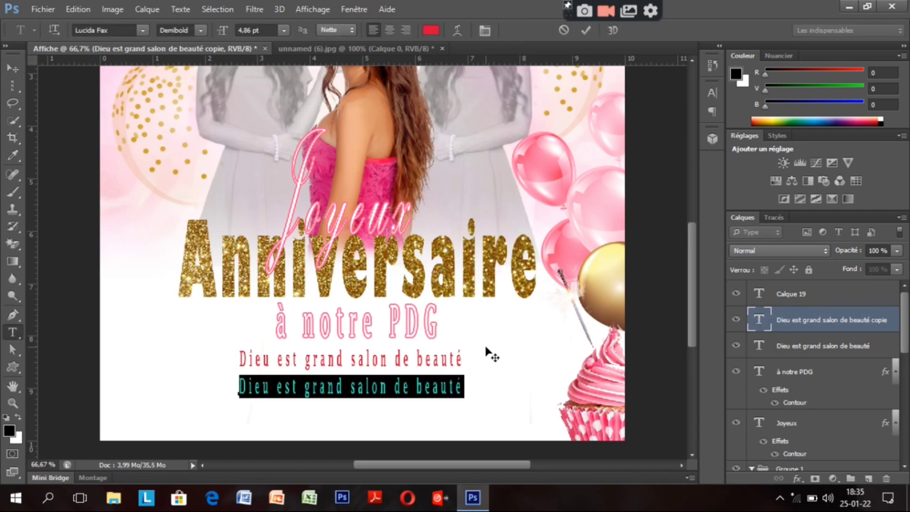
key(BackSpace)
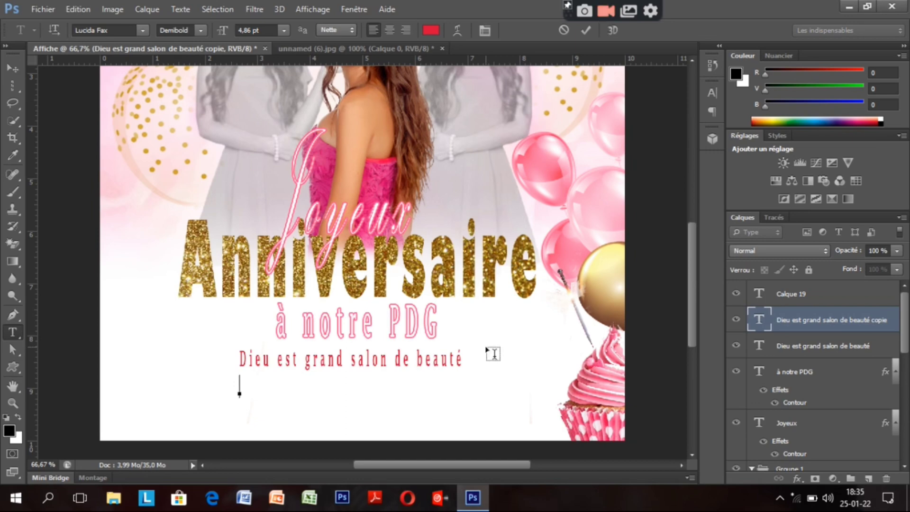
Step: Type 'Bénéficiez de 20% de reduction' into the copied text layer and commit it
text(Bén)
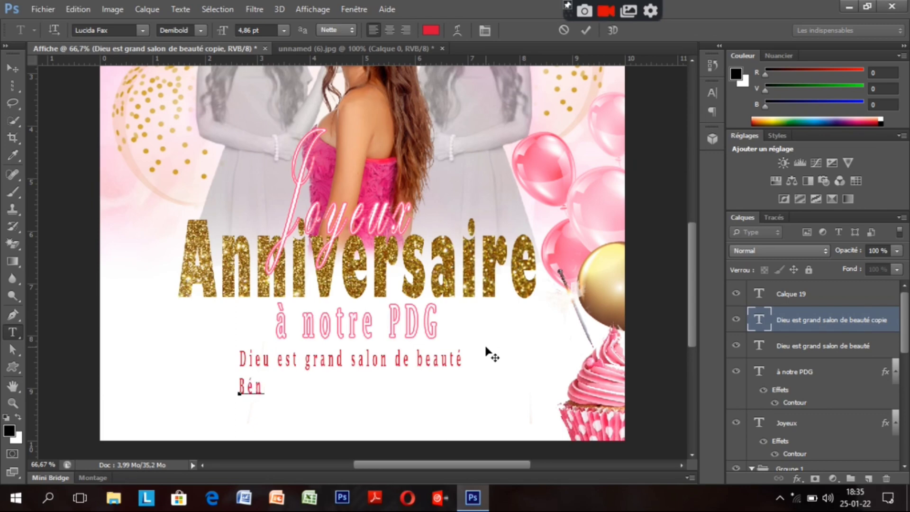
text(éfi)
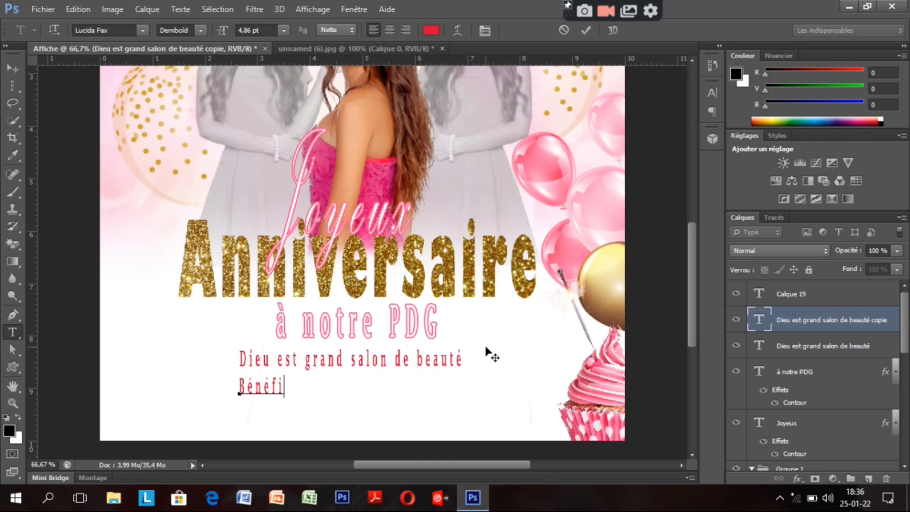
text(ciez)
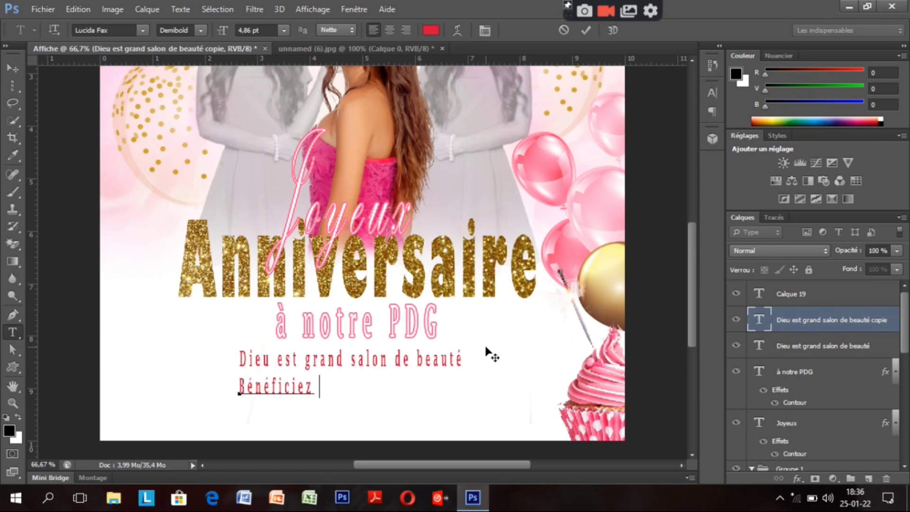
text(de 20)
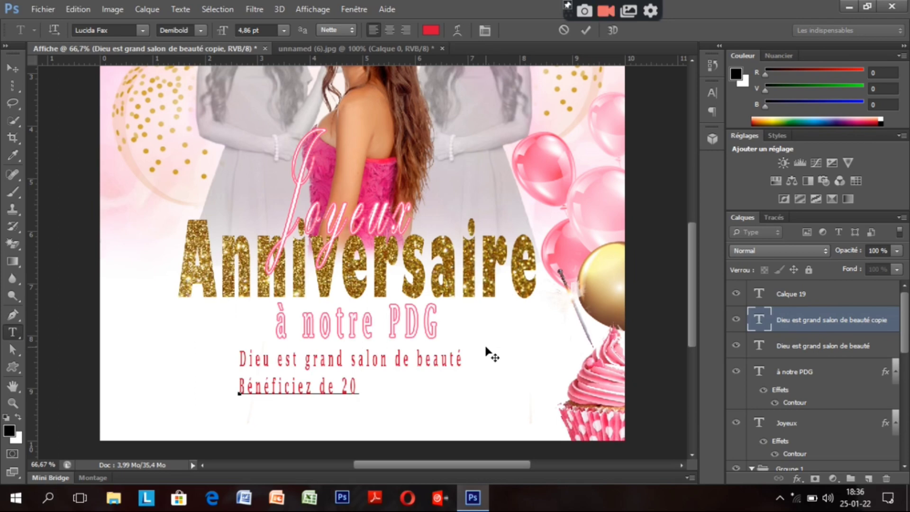
text(% de re)
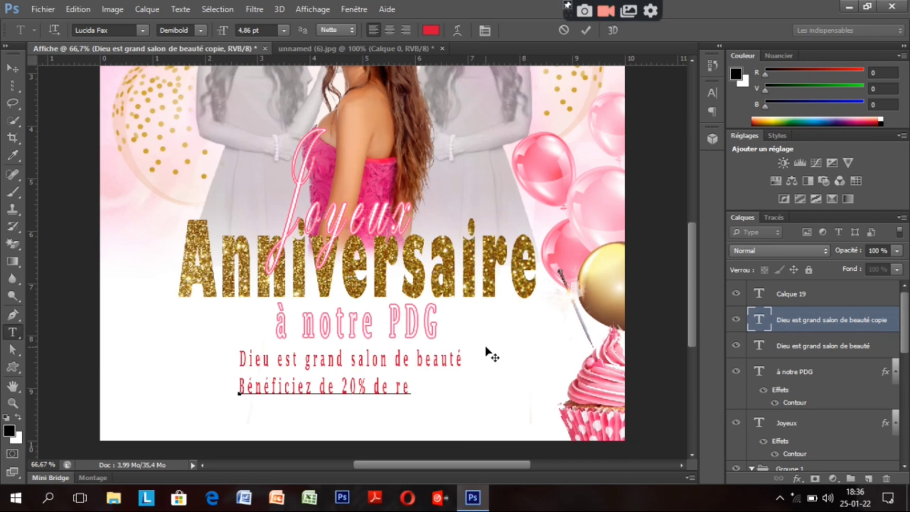
text(du)
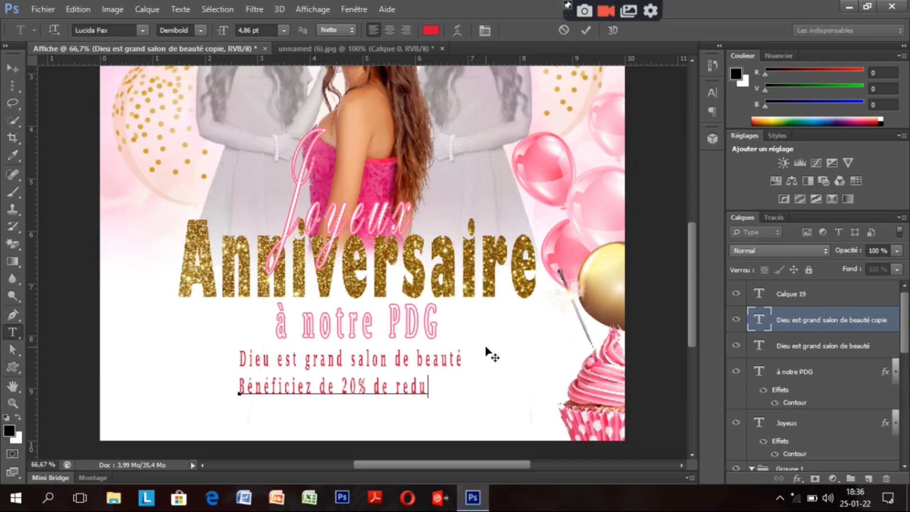
text(ction)
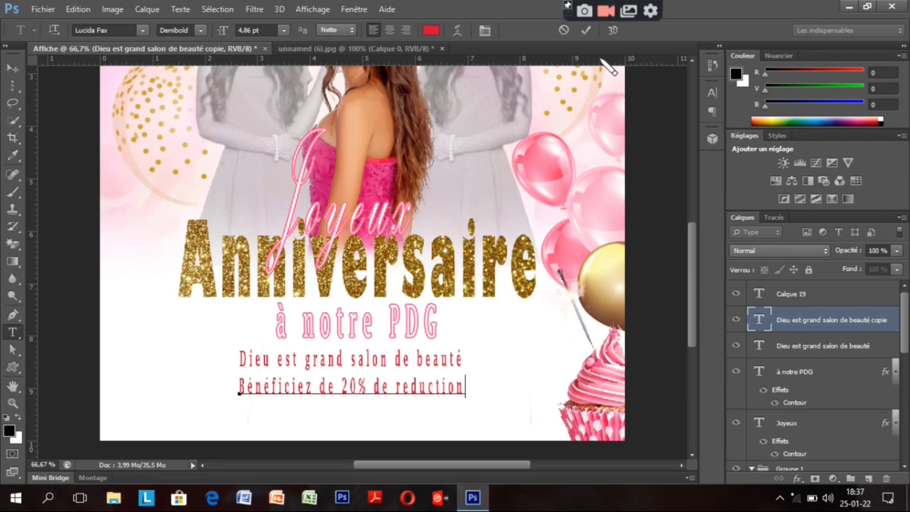
click(587, 31)
key(v)
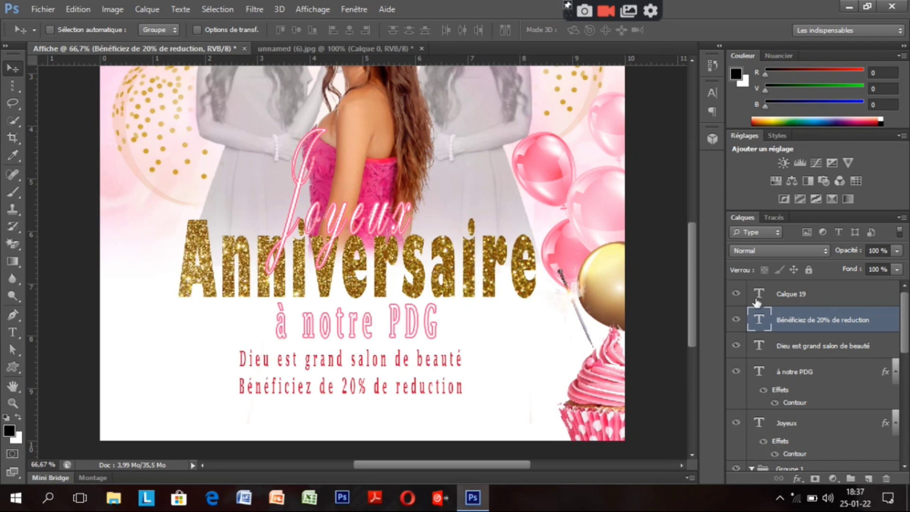
Step: Set the discount line to Regular weight and adjust its letter spacing around 175
double_click(759, 323)
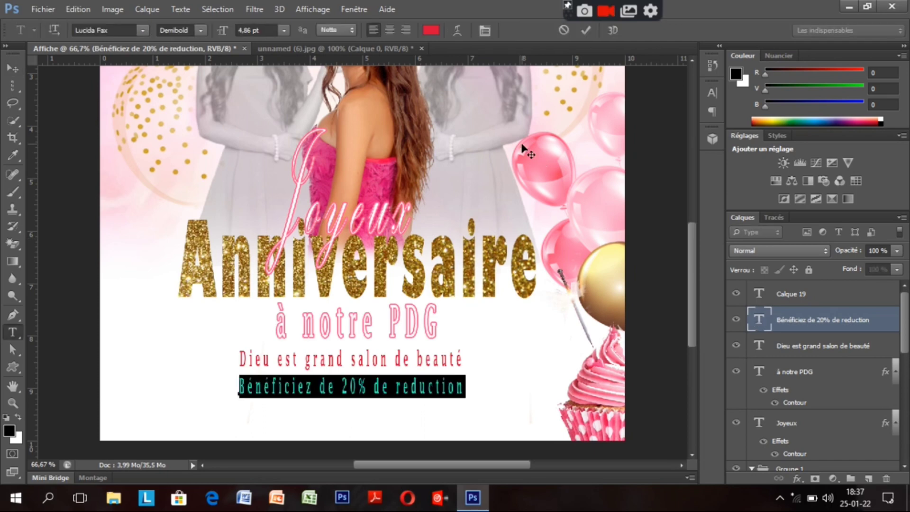
click(717, 93)
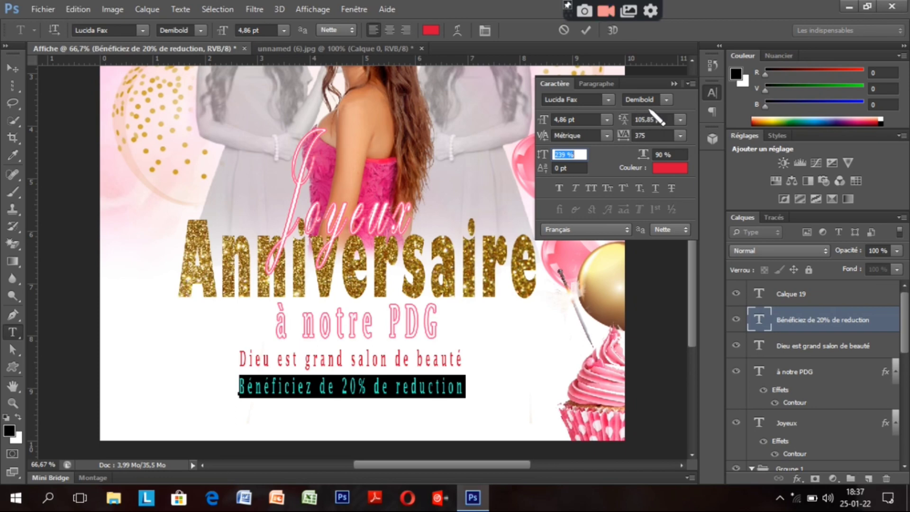
click(664, 100)
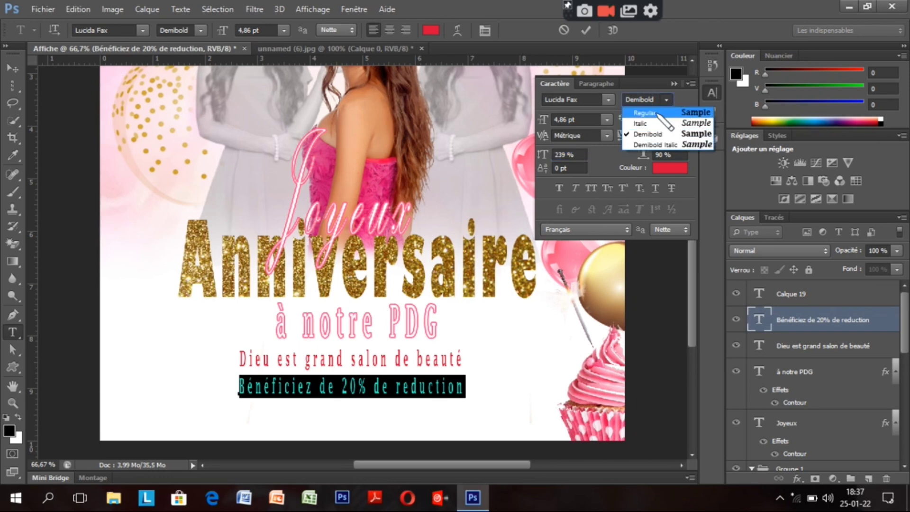
click(657, 113)
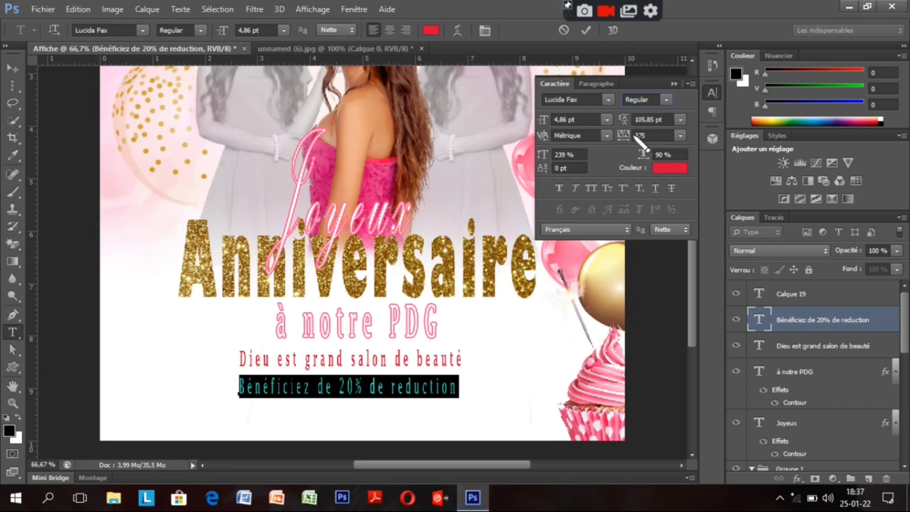
drag(622, 139, 616, 138)
key(Tab)
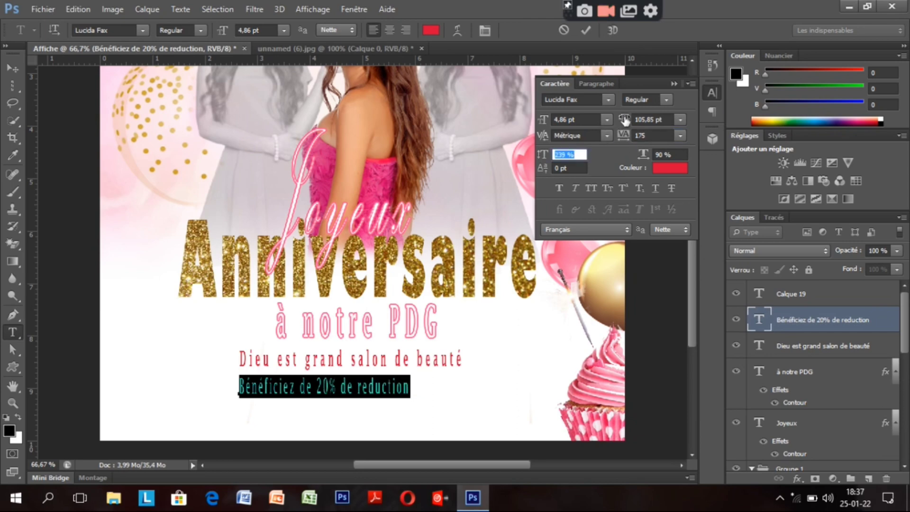
drag(623, 139, 626, 138)
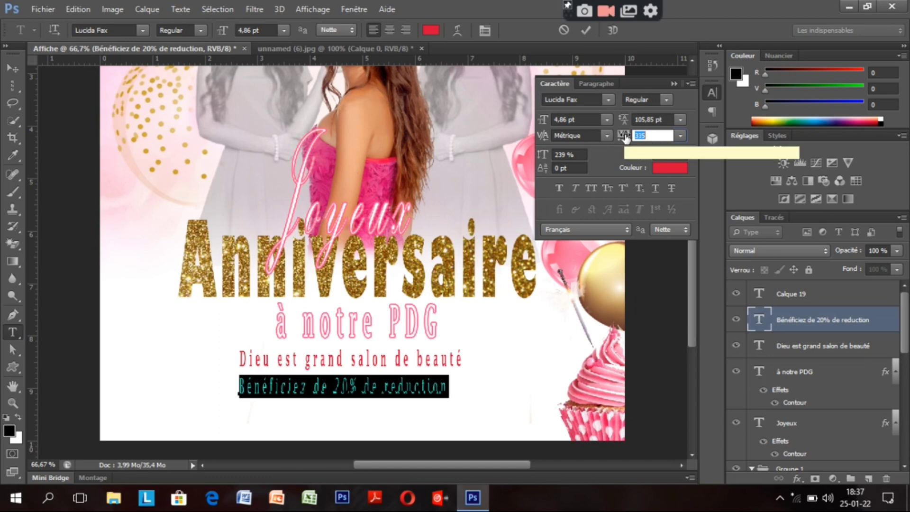
Step: Change the discount line's font to Rockwell Extra Bold and commit the edit
click(608, 100)
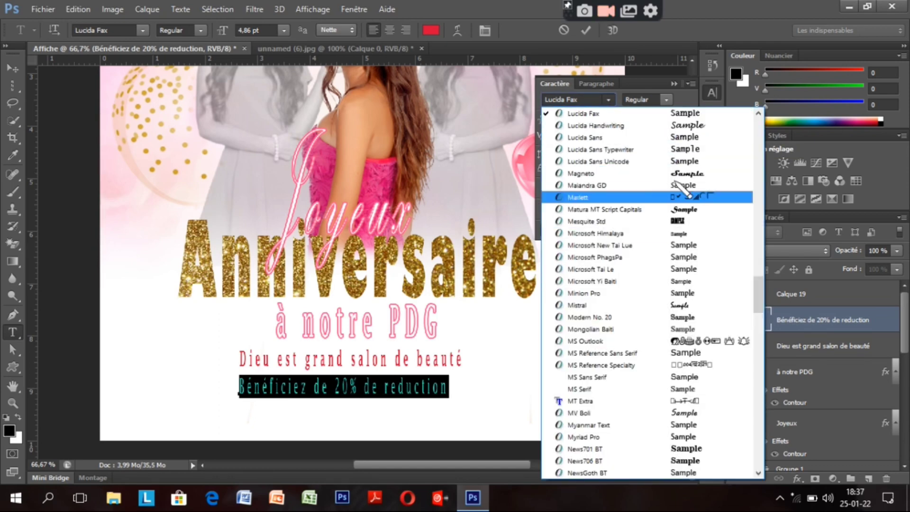
click(761, 310)
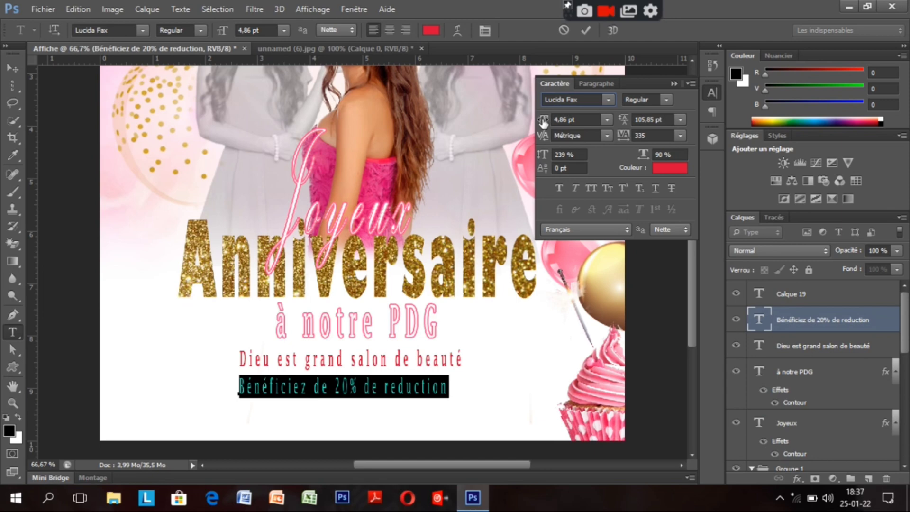
click(610, 101)
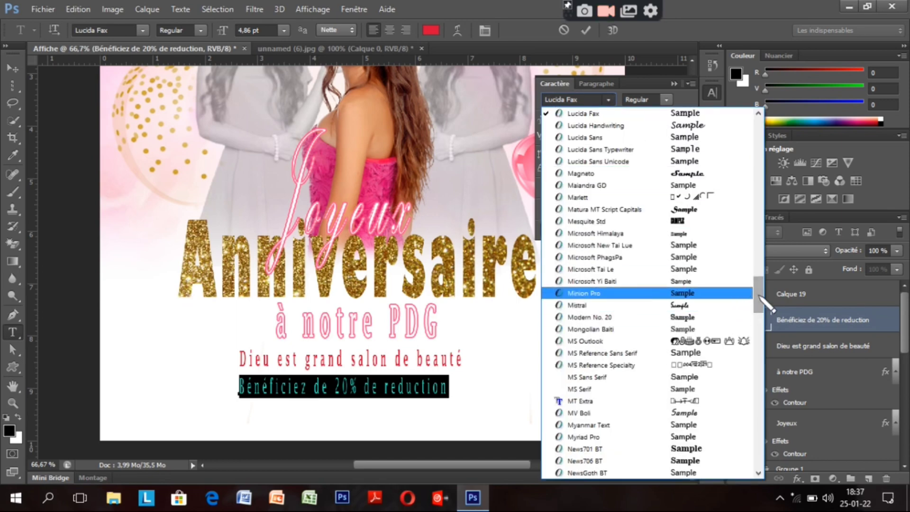
drag(760, 297, 763, 345)
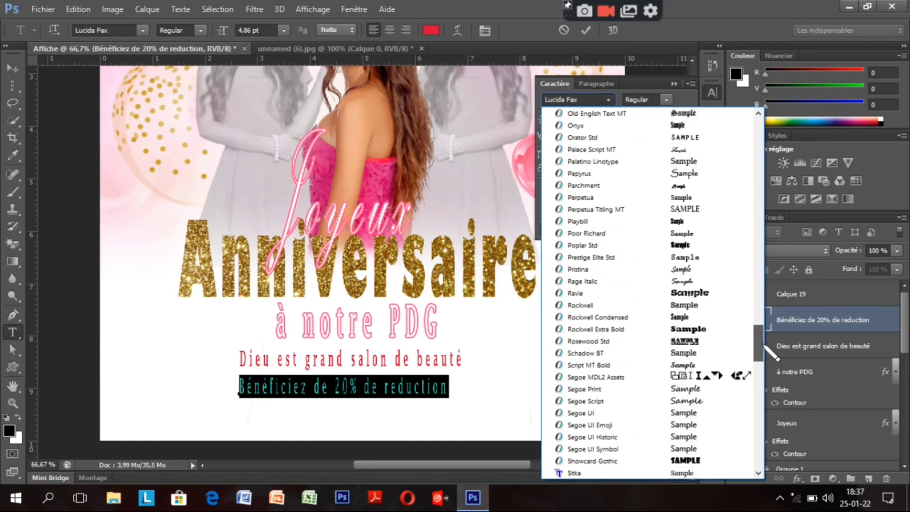
click(716, 330)
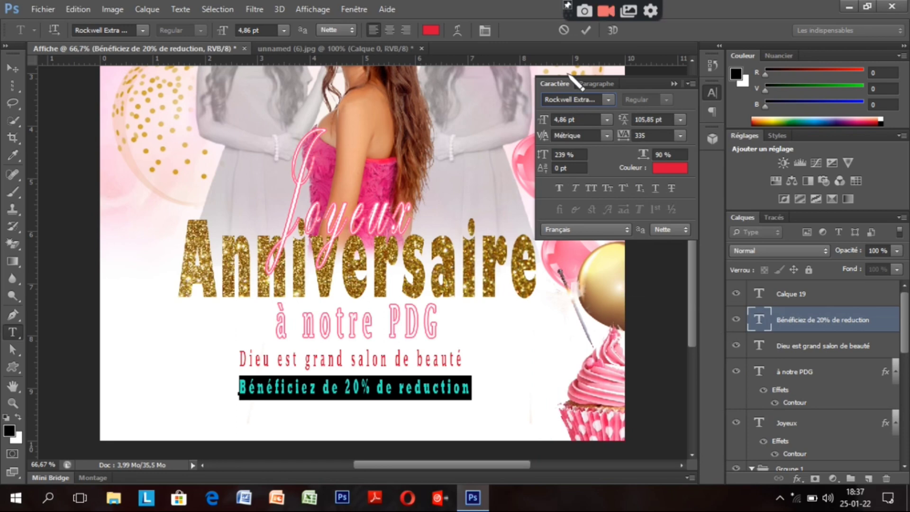
click(586, 31)
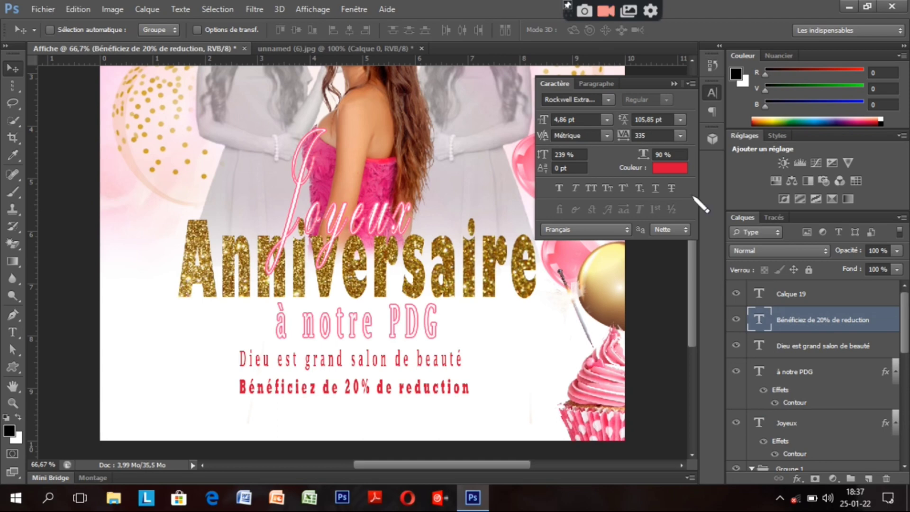
Step: Recolour the discount text to near-black 030303 in the Colour Picker
click(672, 168)
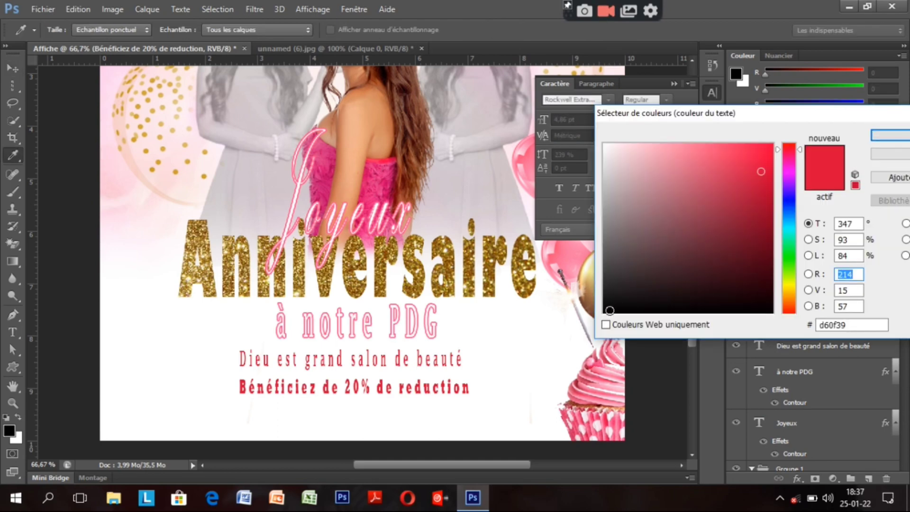
click(611, 311)
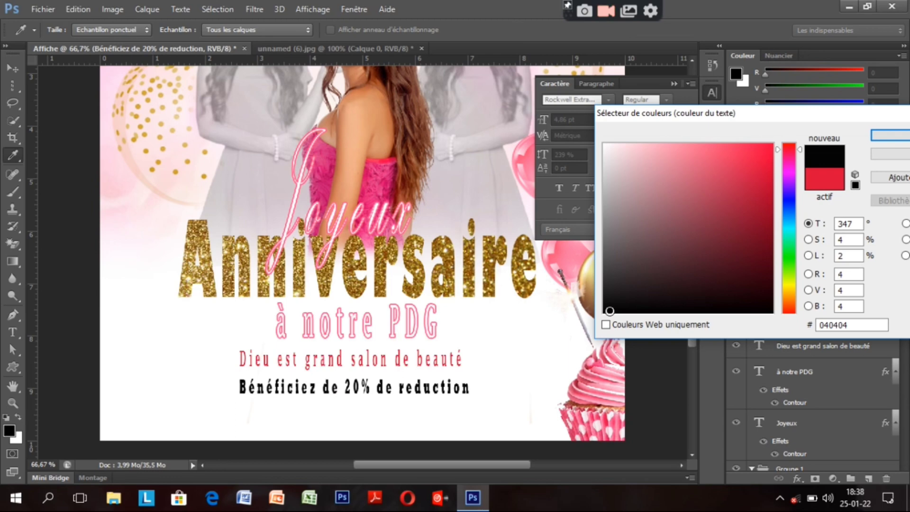
click(610, 310)
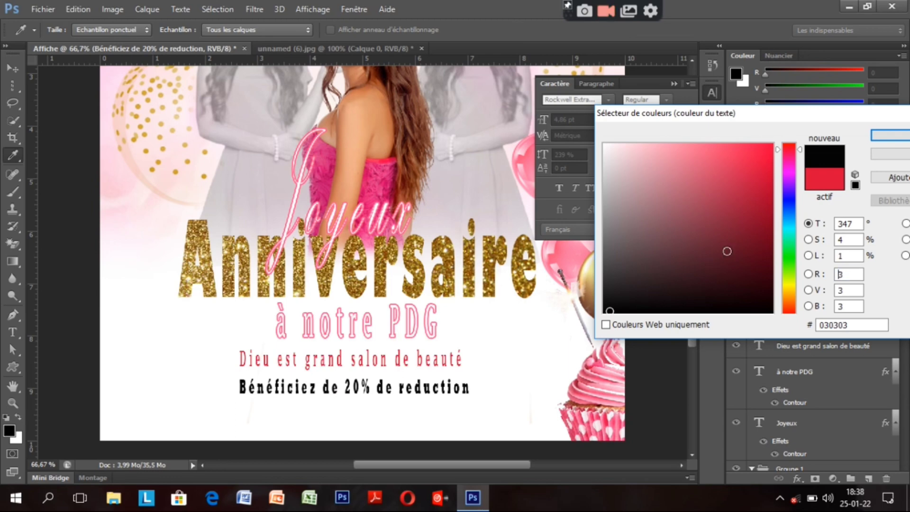
click(890, 137)
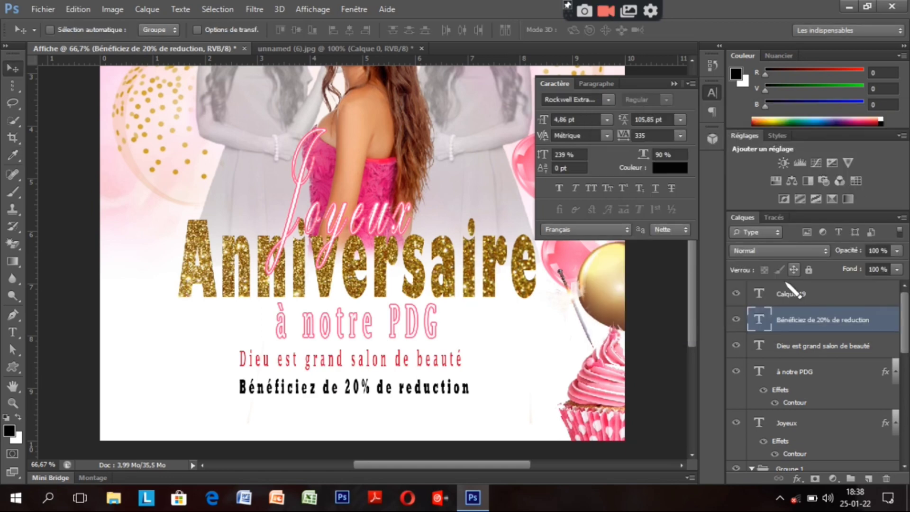
Step: Enlarge the discount line's font size to 5,86 pt and commit it
double_click(760, 319)
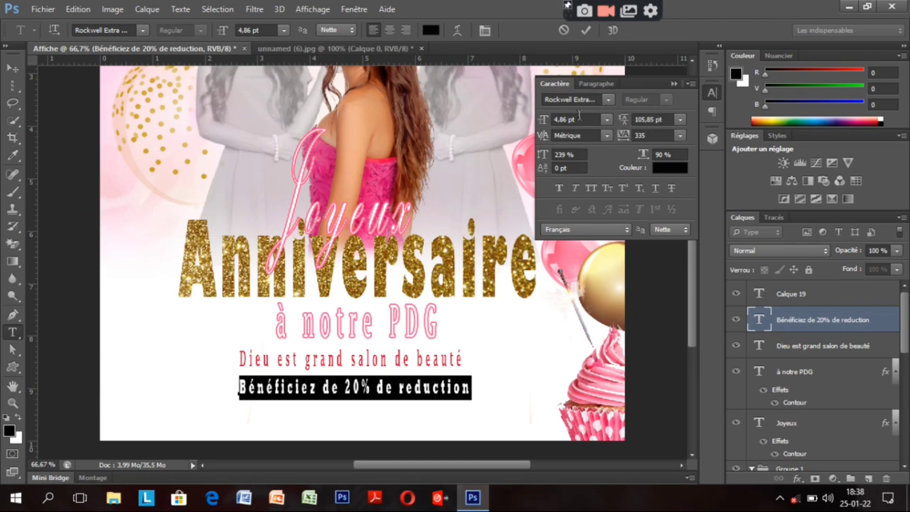
click(542, 122)
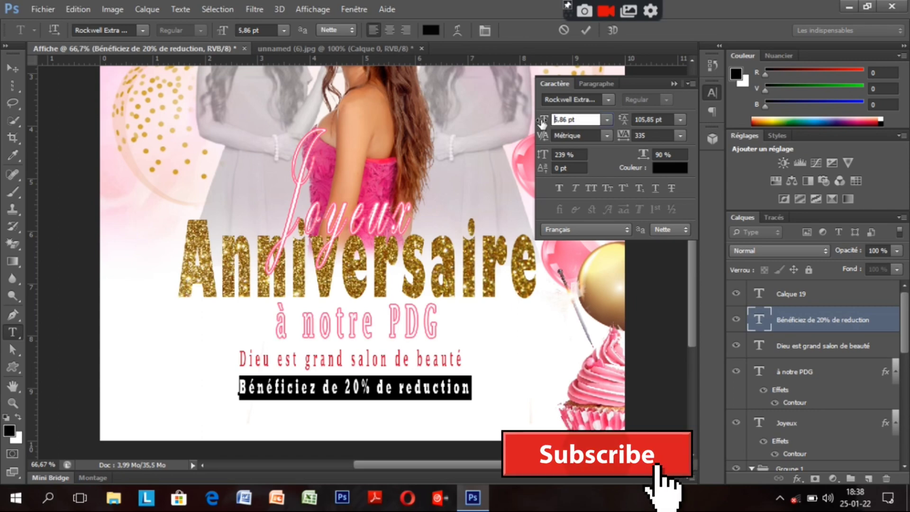
key(Up)
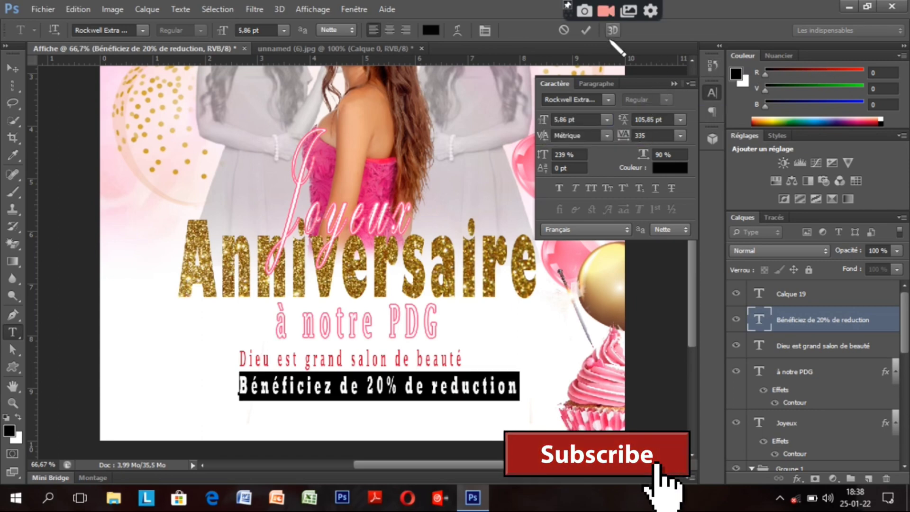
click(586, 30)
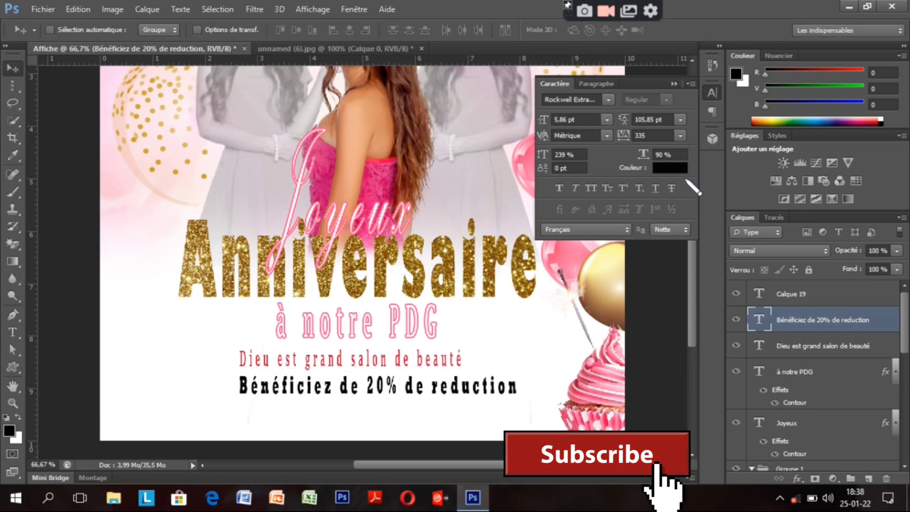
click(674, 84)
Step: Nudge the discount line left and drag it up, centred beneath the salon line
key(Left)
key(Left)
key(Left)
key(Left)
key(Left)
key(Left)
key(Left)
key(Left)
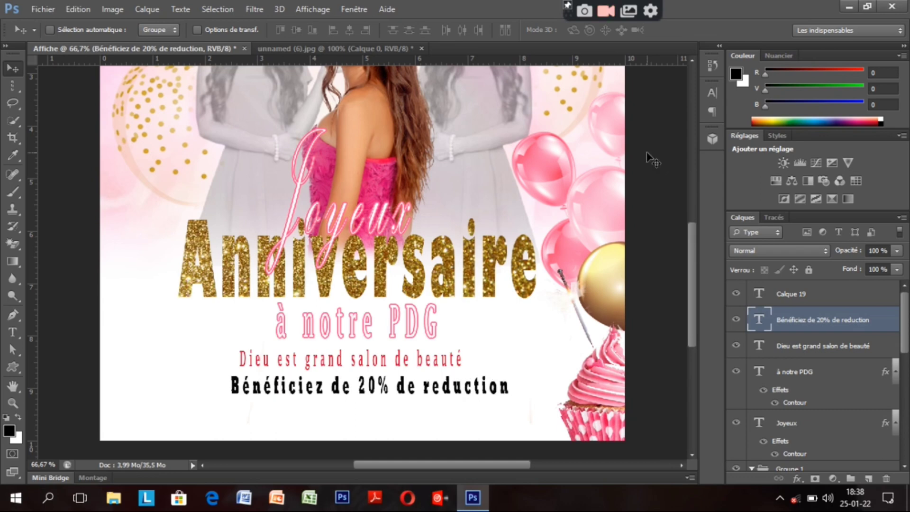
key(Left)
key(Left)
key(Left)
key(Left)
key(Left)
key(Left)
key(Left)
key(Left)
key(Left)
key(Left)
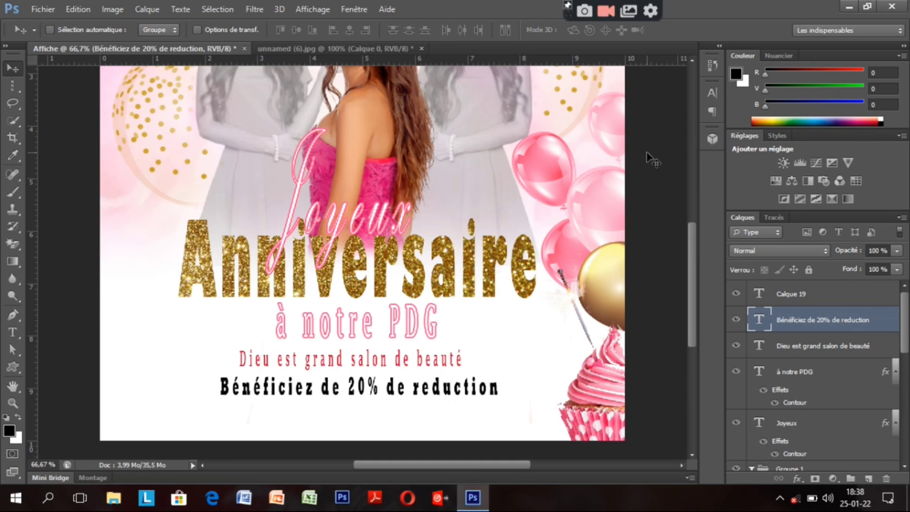
key(Left)
key(Left)
key(Left)
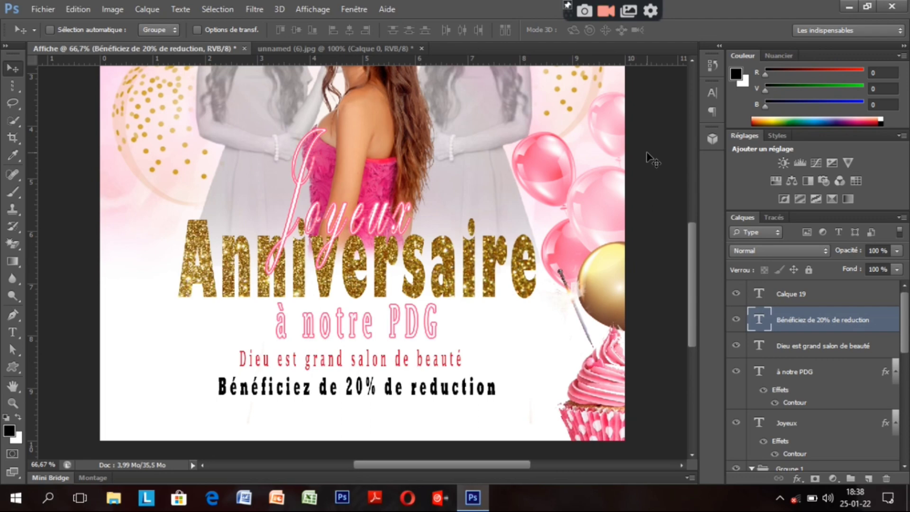
key(Up)
key(Up)
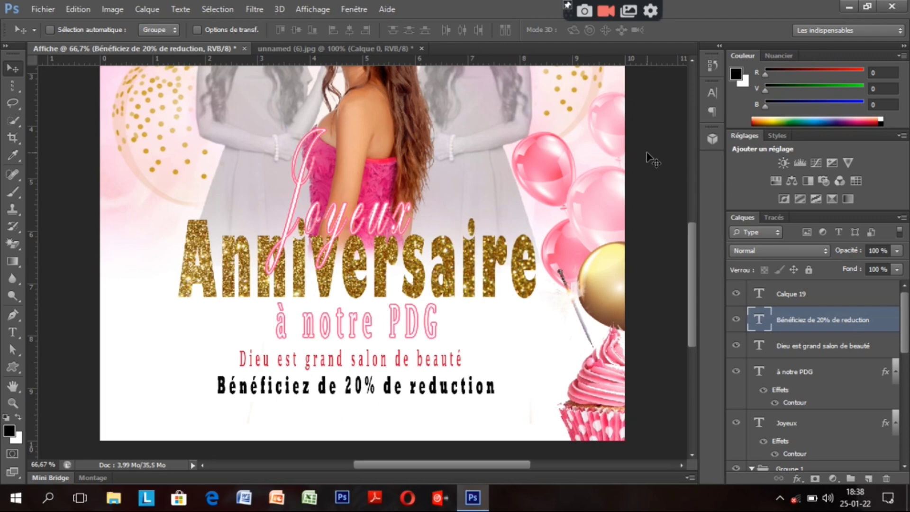
key(Left)
key(Left)
key(Left)
key(Left)
key(Left)
key(Down)
key(Down)
key(Down)
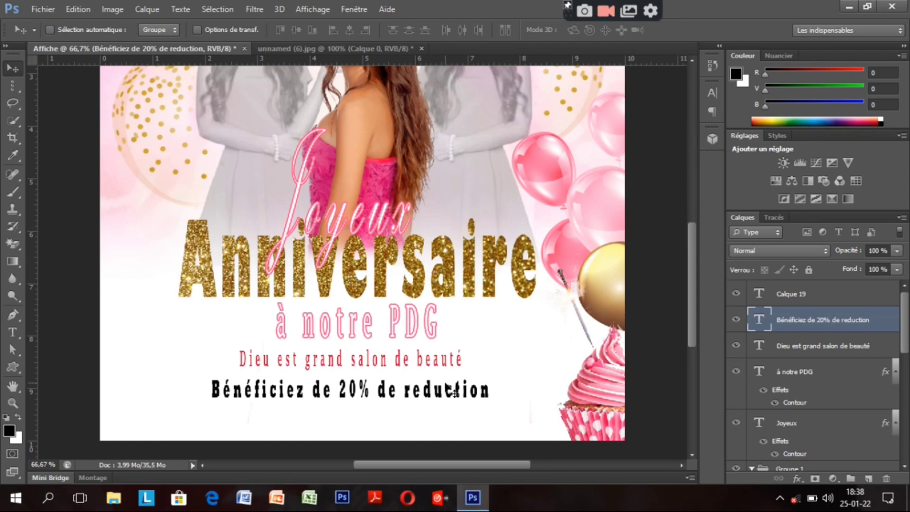
drag(454, 392, 449, 384)
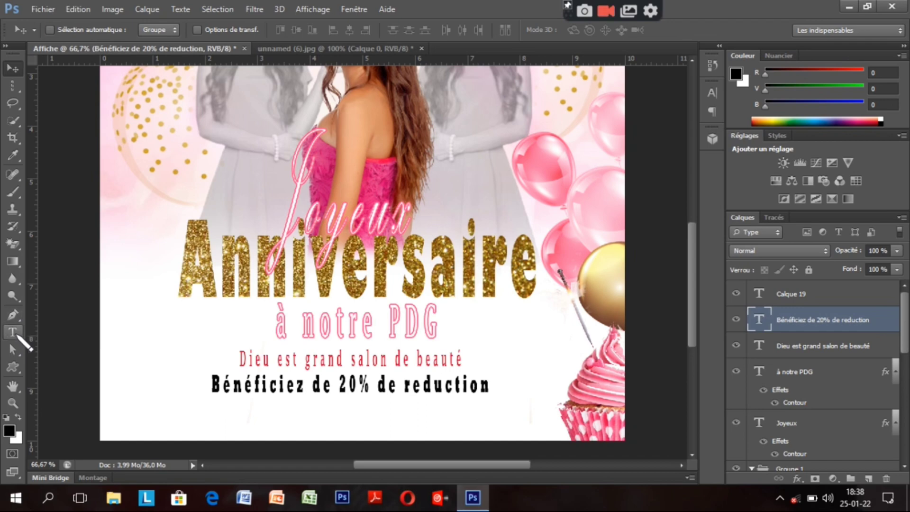
Step: Pick the Rectangle tool and set its fill to none
click(14, 366)
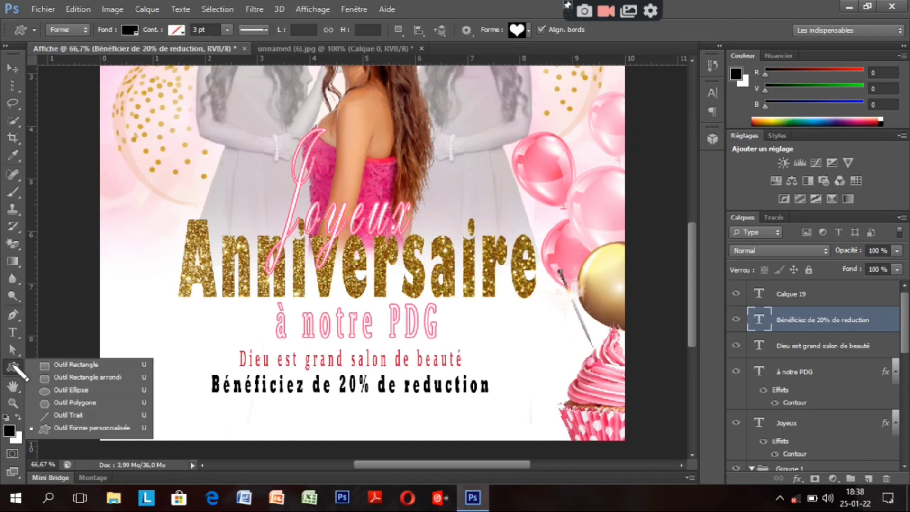
click(71, 364)
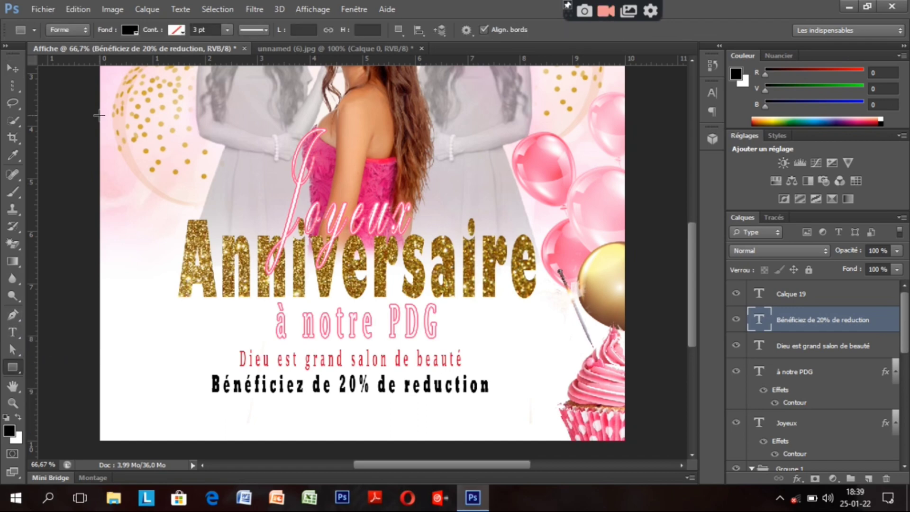
click(130, 31)
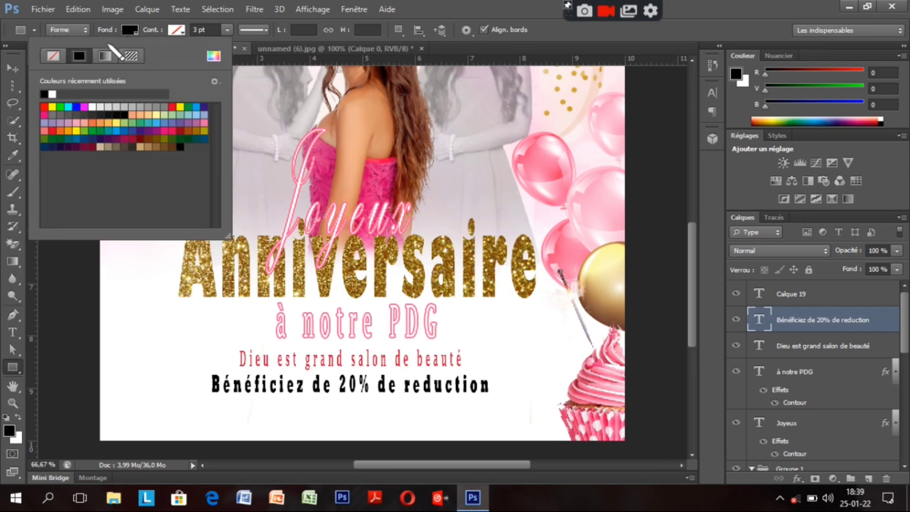
click(53, 56)
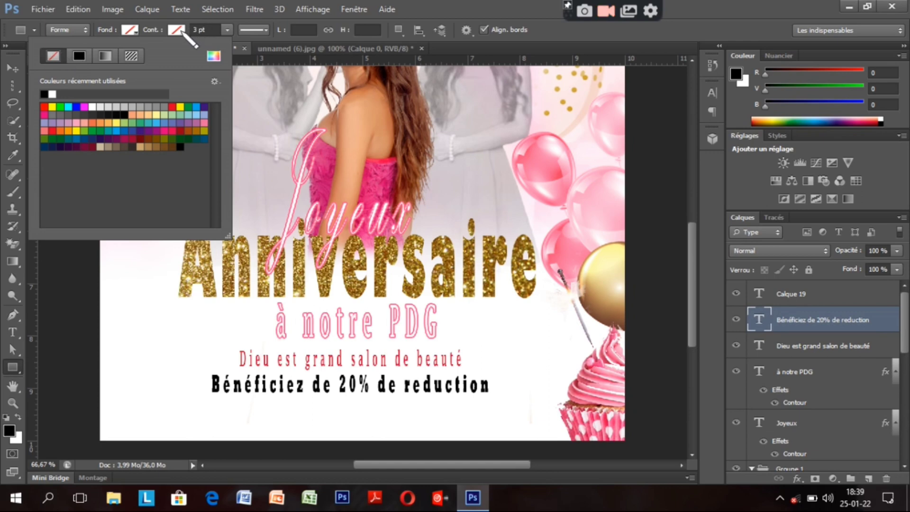
Step: Set a pink ff739c outline and draw a 668 × 46 px rectangle below the discount line
click(177, 29)
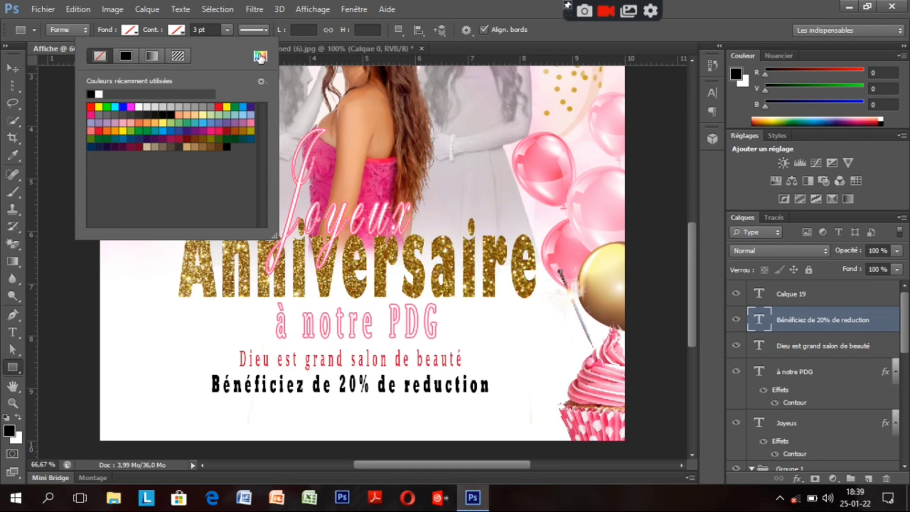
click(260, 57)
click(549, 168)
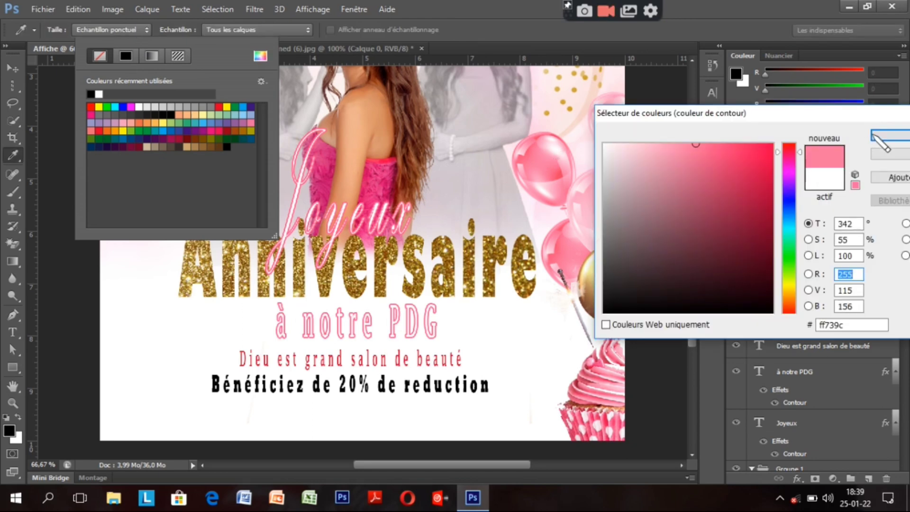
click(881, 138)
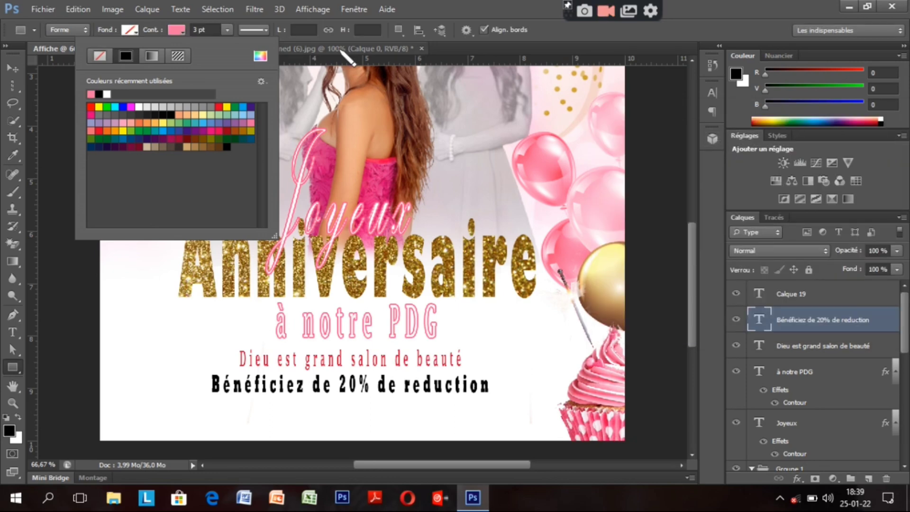
click(425, 4)
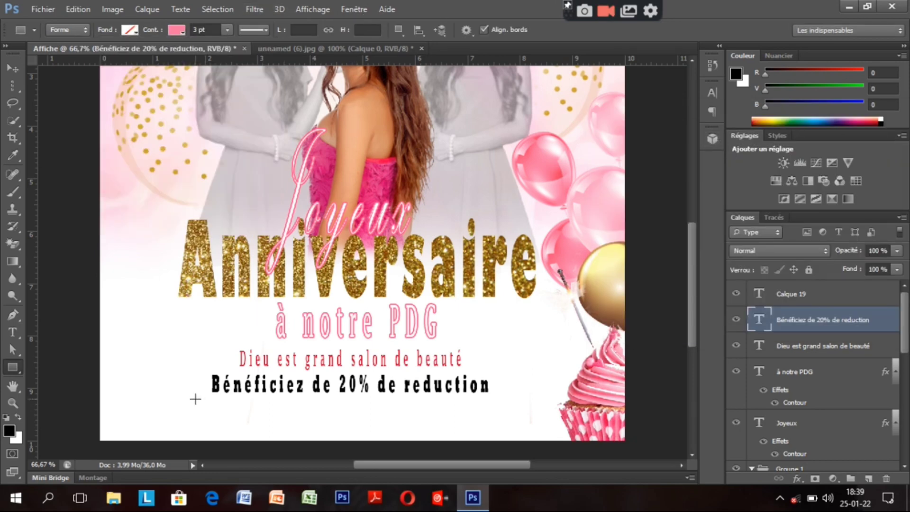
drag(195, 399, 492, 418)
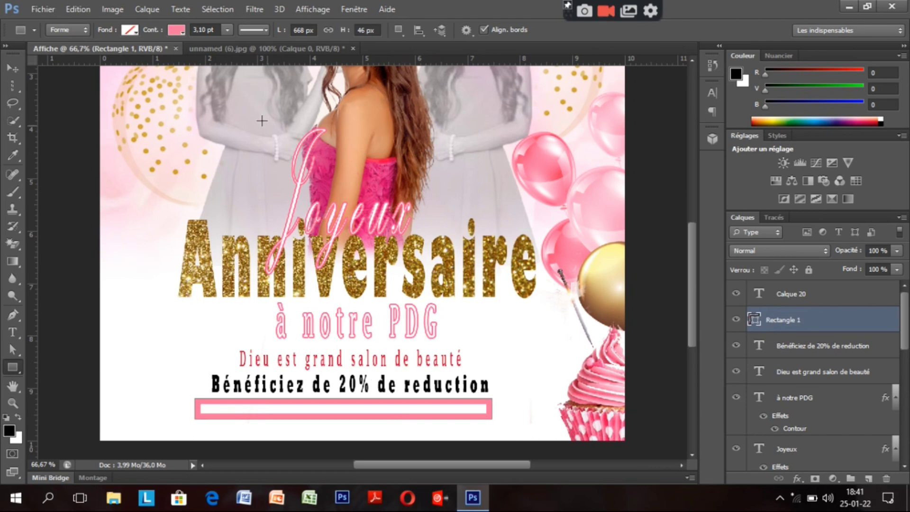
Step: Thin the pink rectangle's stroke from 3,10 pt to about 1,33 pt
click(228, 31)
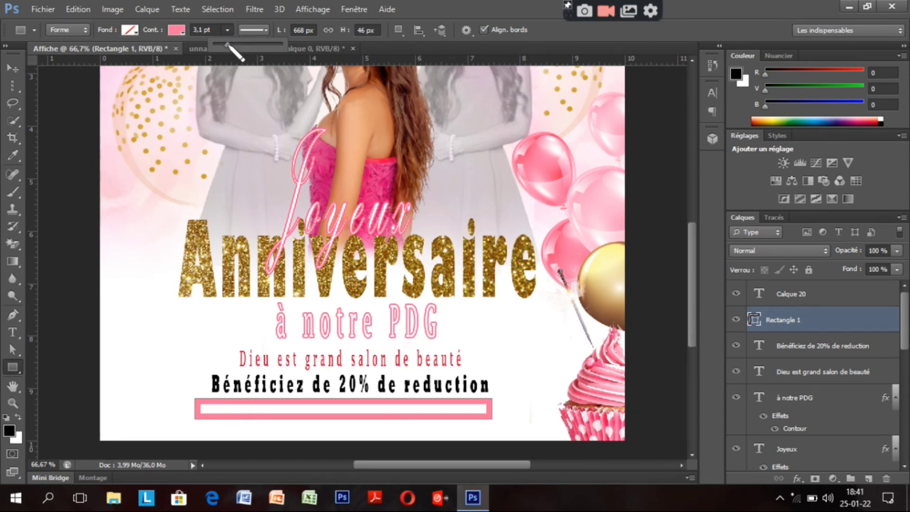
drag(226, 45, 223, 45)
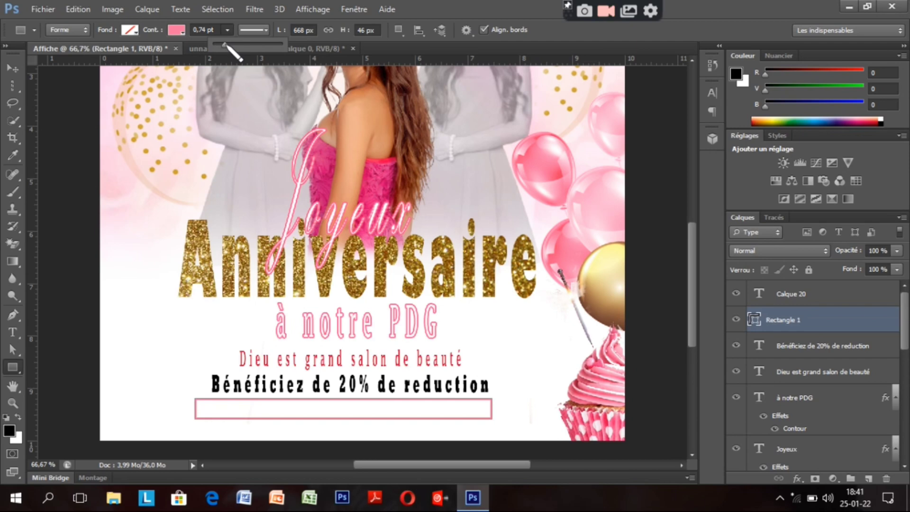
click(225, 44)
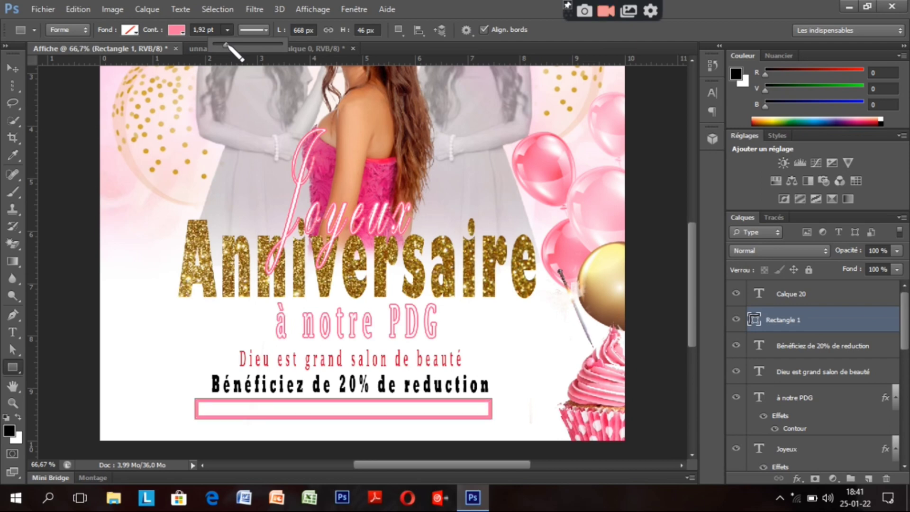
drag(226, 45, 225, 44)
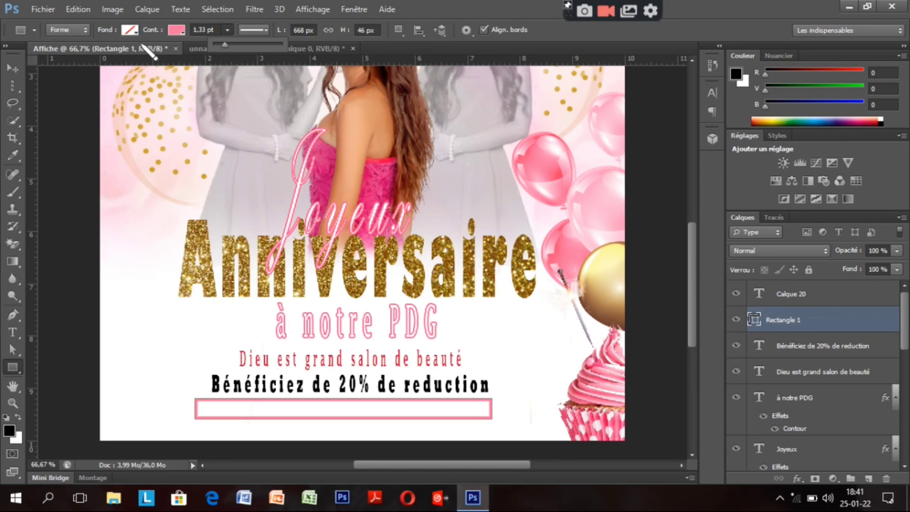
click(12, 68)
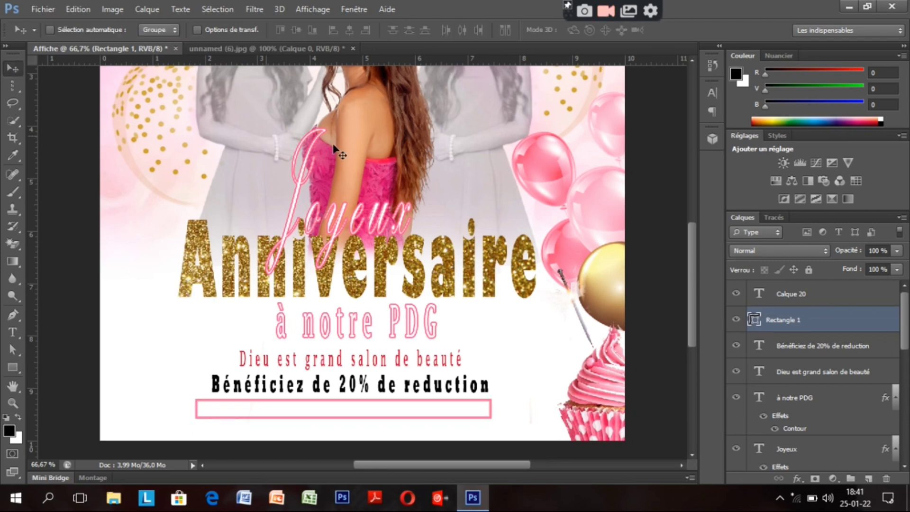
Step: Rasterize the Rectangle 1 layer
key(ctrl+minus)
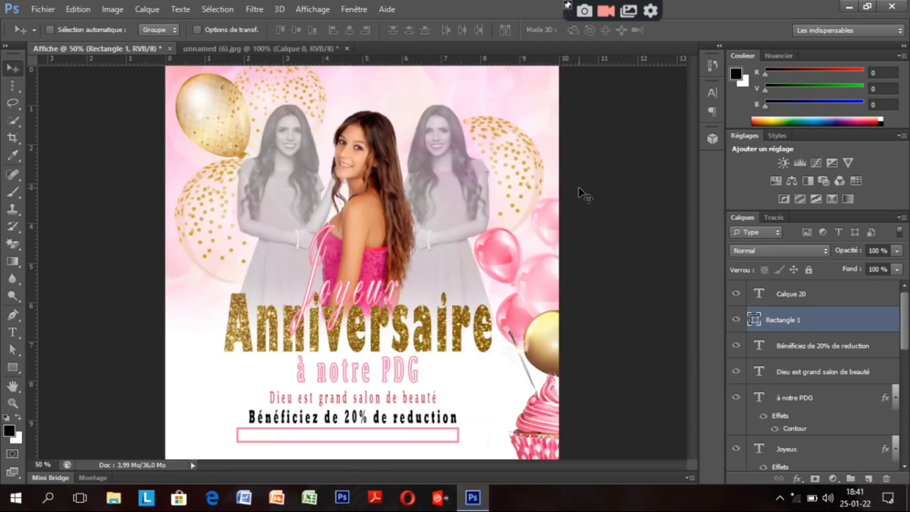
key(ctrl+minus)
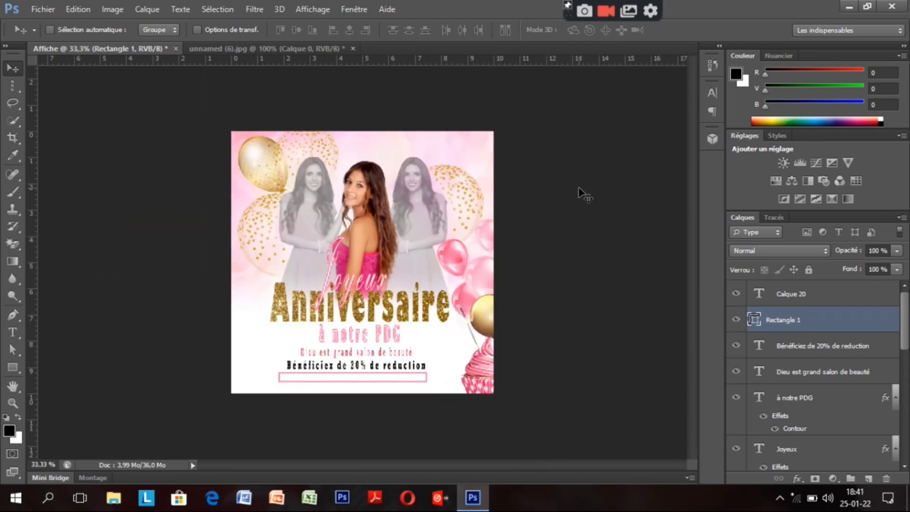
key(ctrl+plus)
key(ctrl+plus)
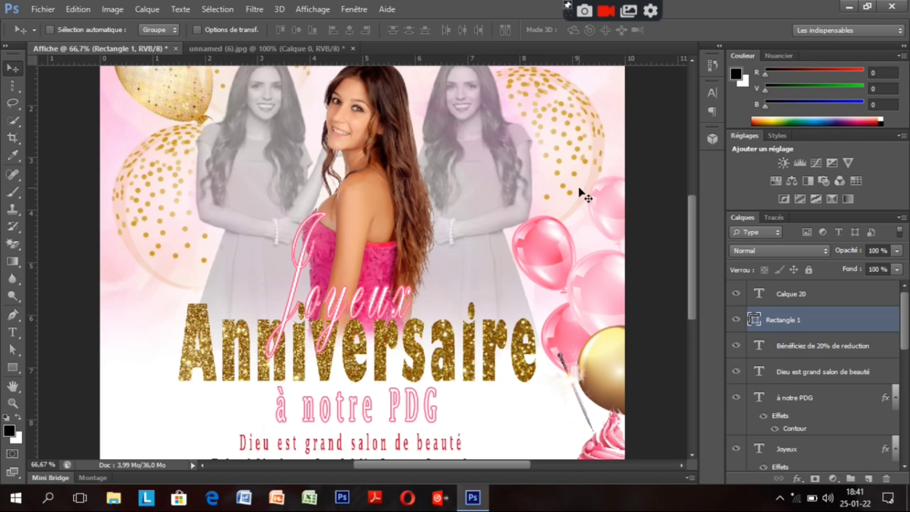
drag(694, 240, 694, 272)
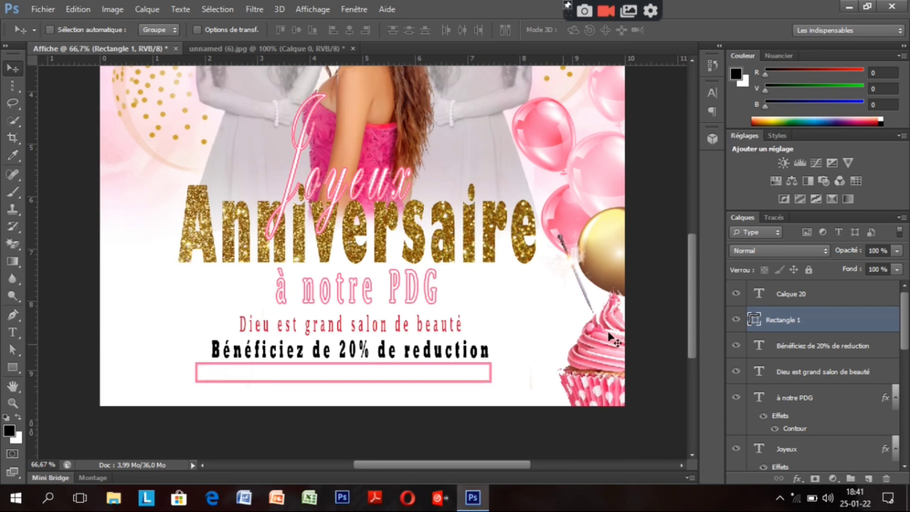
right_click(841, 325)
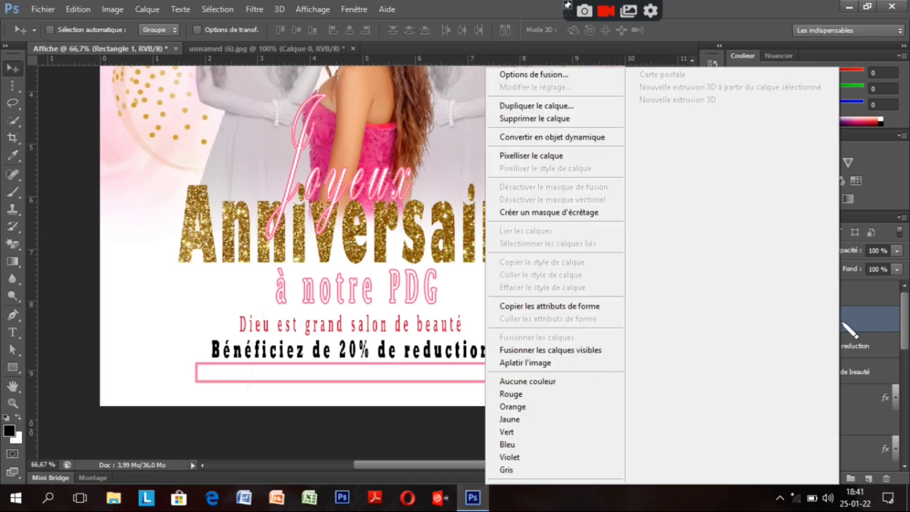
click(552, 158)
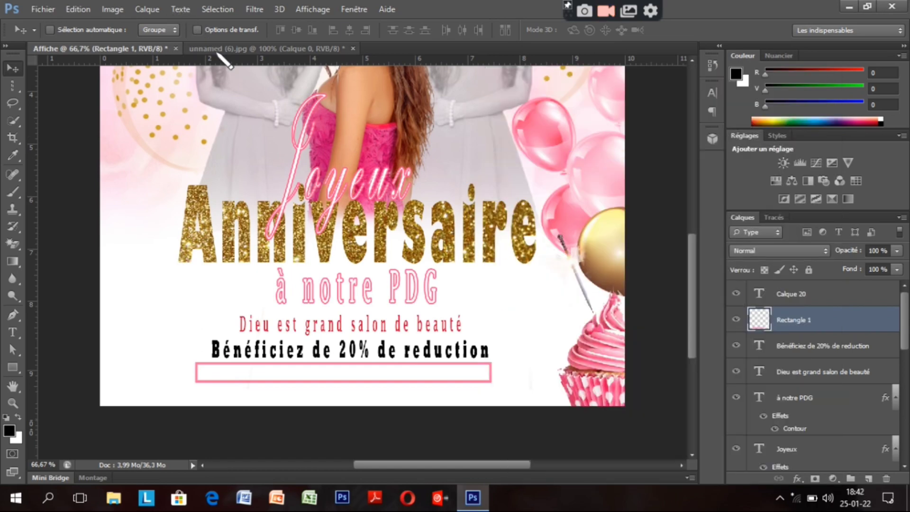
Step: Shorten the pink box to about 78% height and nudge it slightly right
click(196, 30)
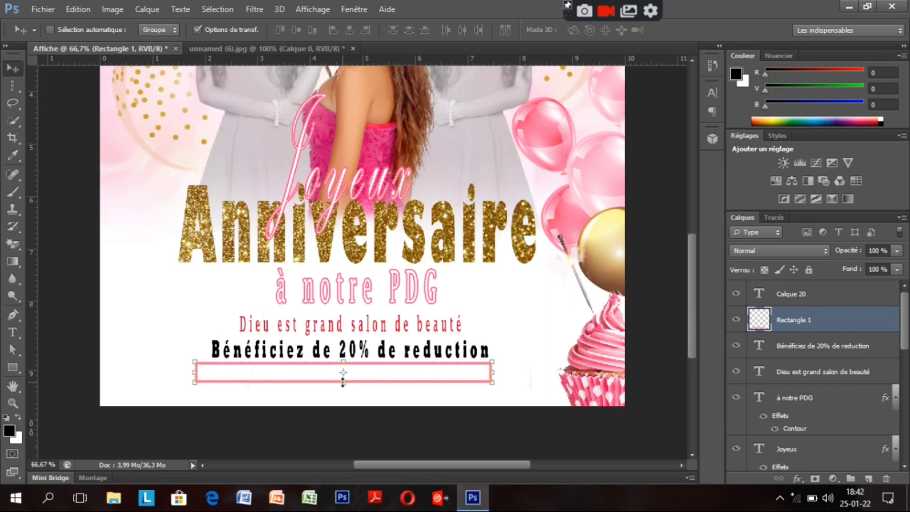
click(343, 382)
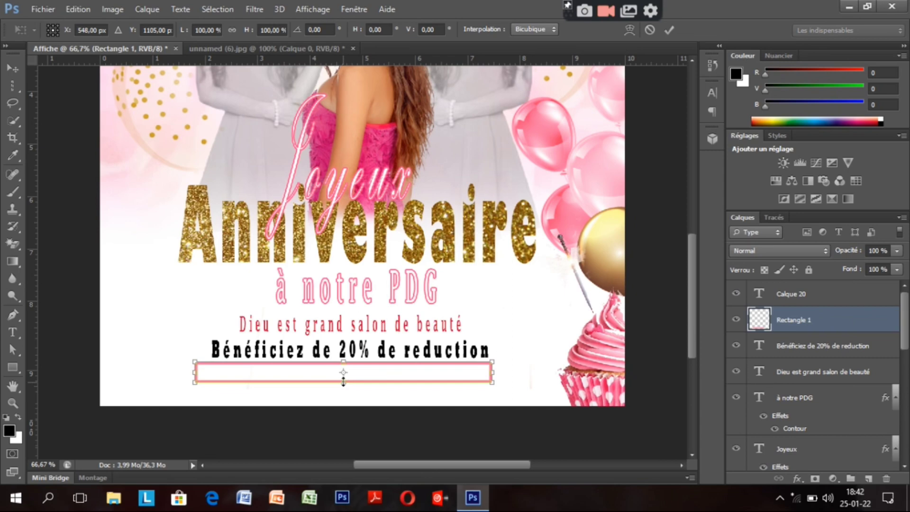
drag(343, 381, 343, 377)
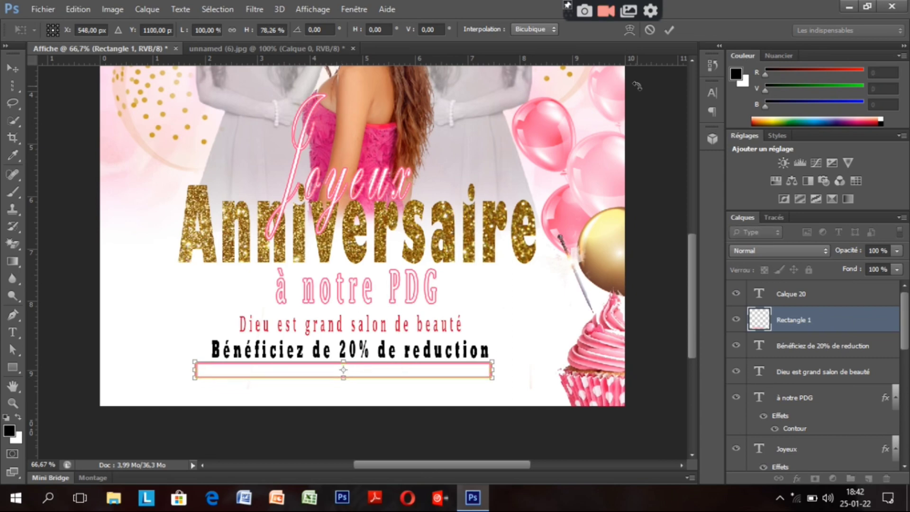
click(669, 30)
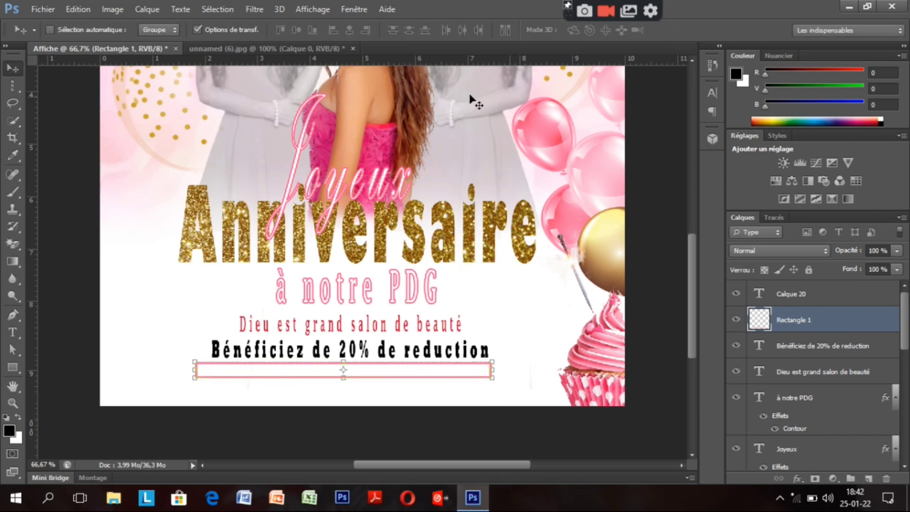
click(198, 30)
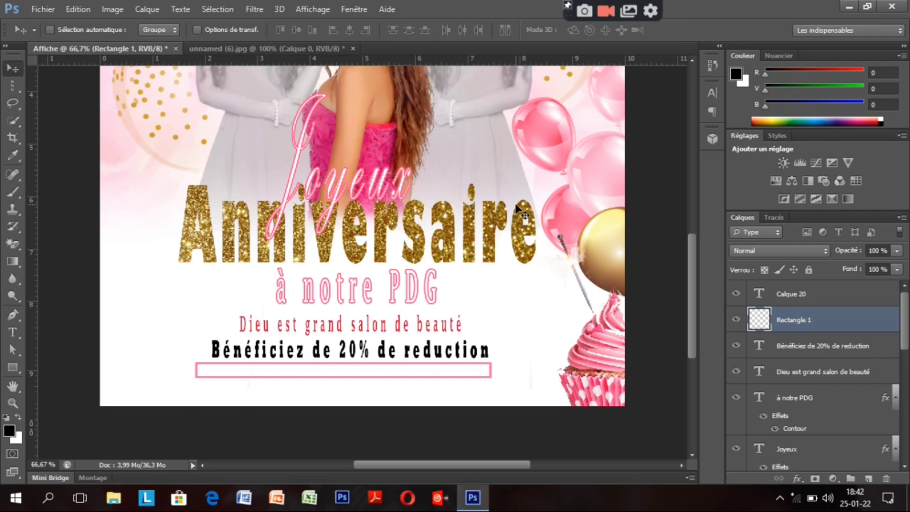
key(Right)
key(Right)
key(Right)
key(Right)
key(Right)
key(Right)
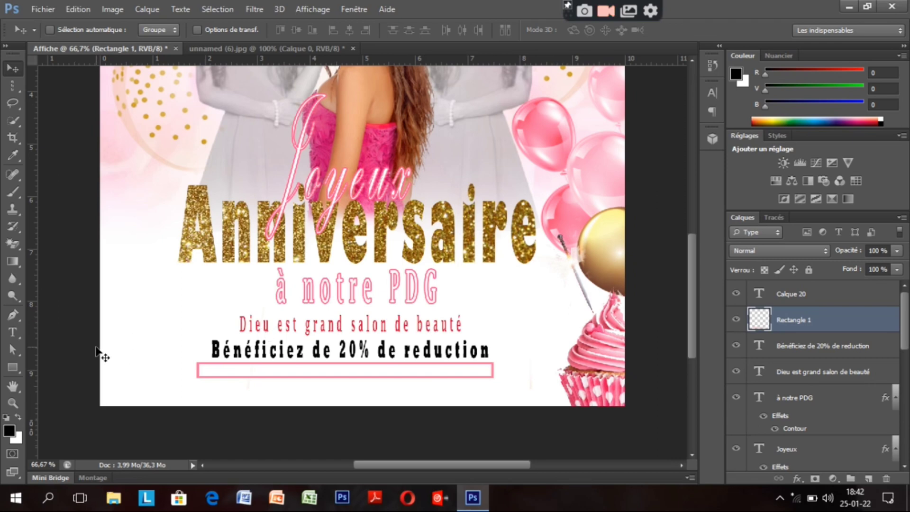
click(14, 333)
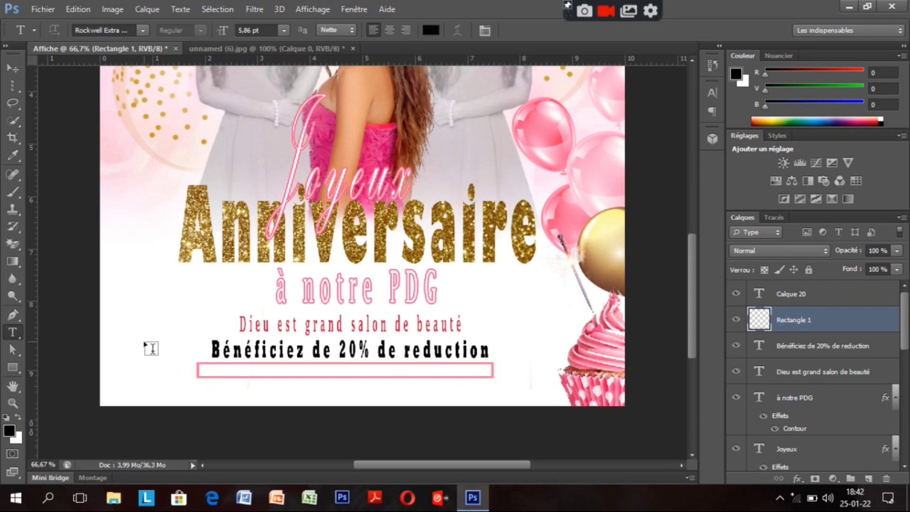
Step: Start a new text line above the salon name at 3,86 pt size
click(158, 311)
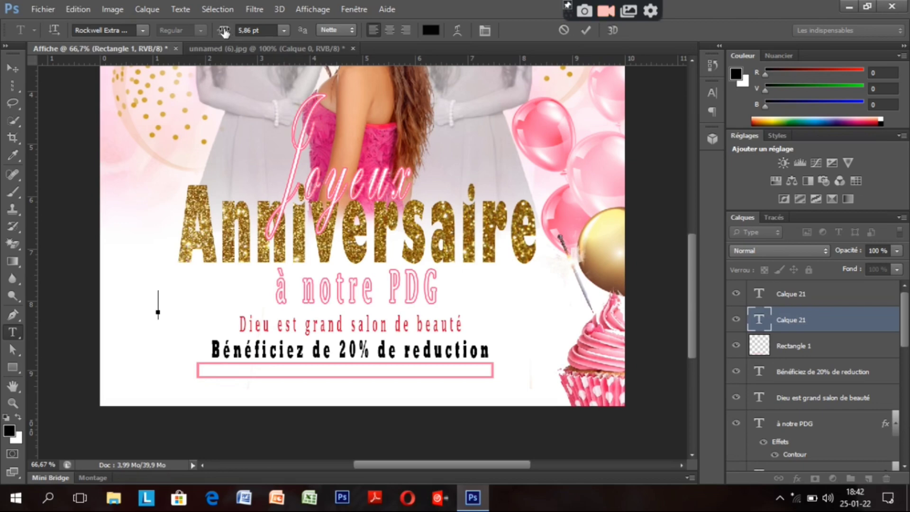
drag(224, 31, 222, 31)
drag(223, 34, 224, 33)
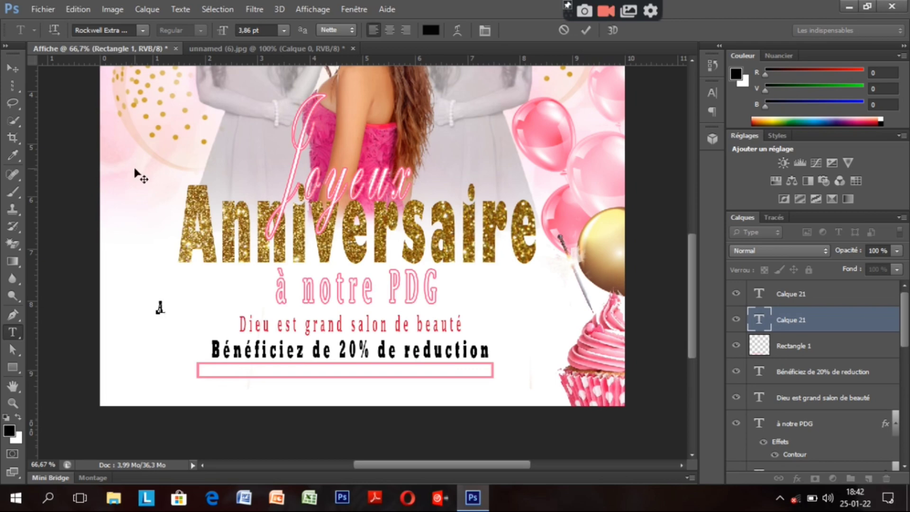
Step: Type 'Adresse:' followed by the salon's street address
text(dresse)
text(:)
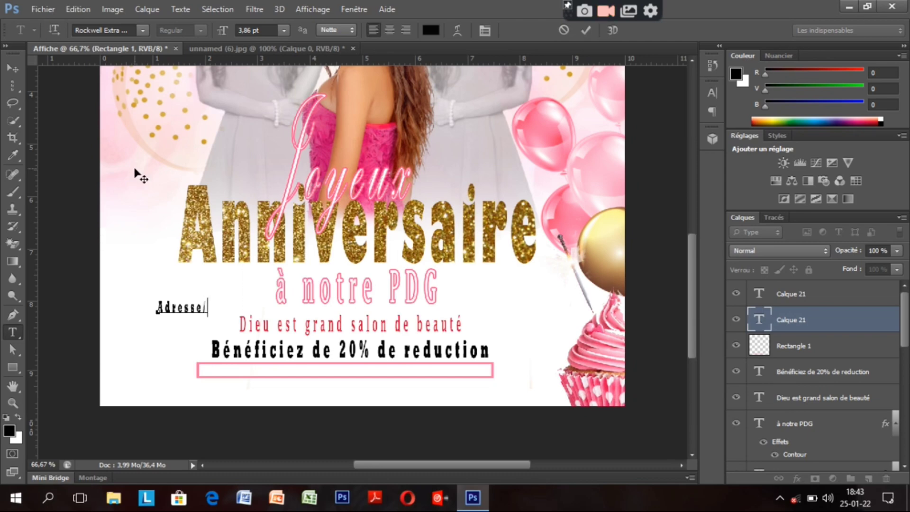
key(BackSpace)
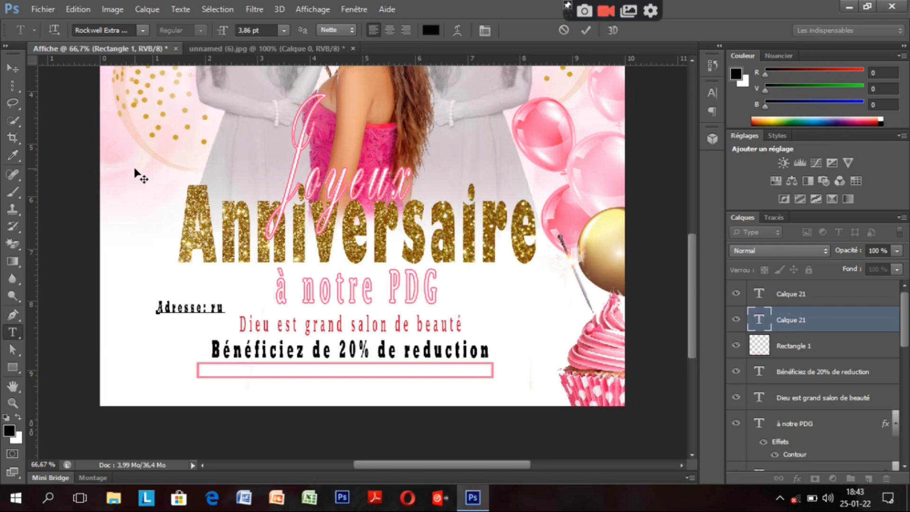
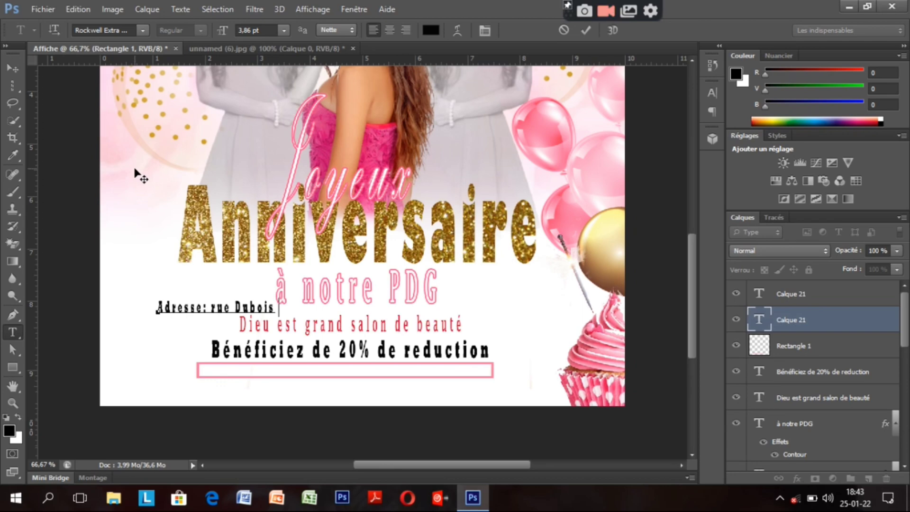
text(0)
key(BackSpace)
key(BackSpace)
key(BackSpace)
key(ctrl+Return)
key(ctrl)
text(12)
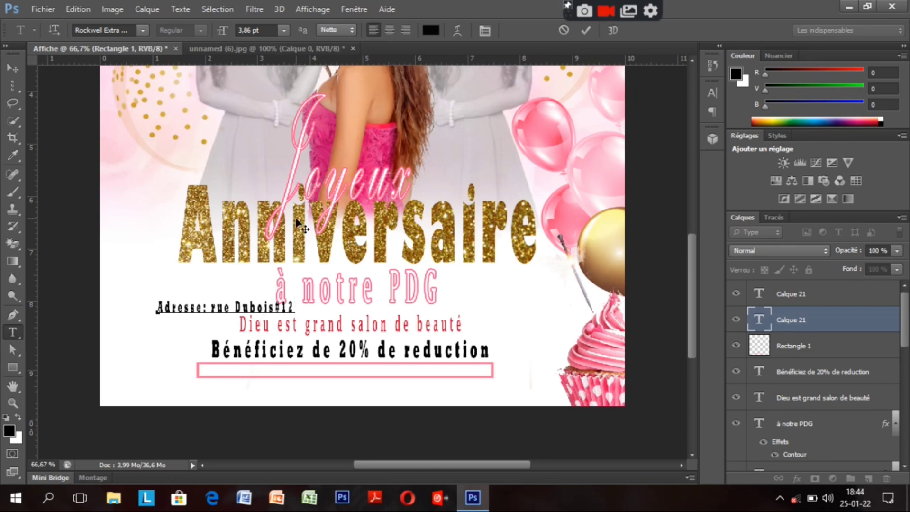
Step: Add 'Tel:' with the salon's phone number and commit the line
text(Tel)
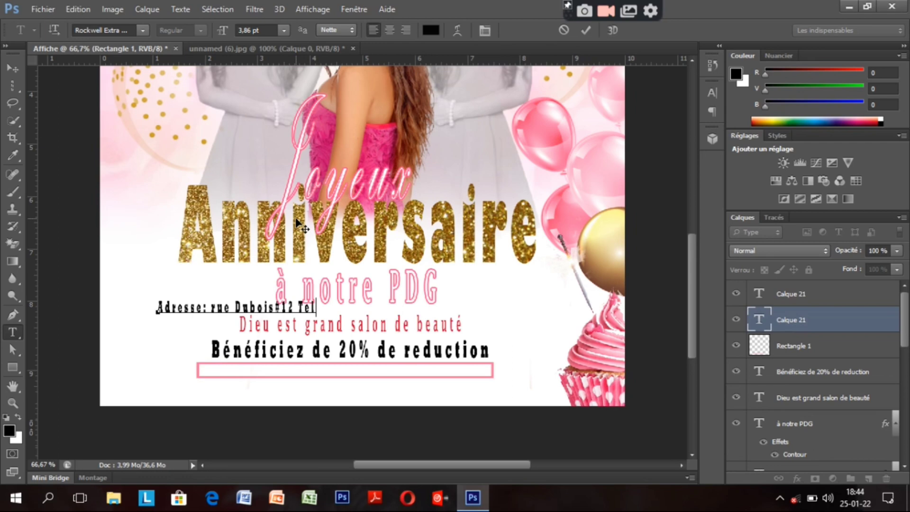
text(/)
key(BackSpace)
text(:)
text(=)
key(BackSpace)
text(+50)
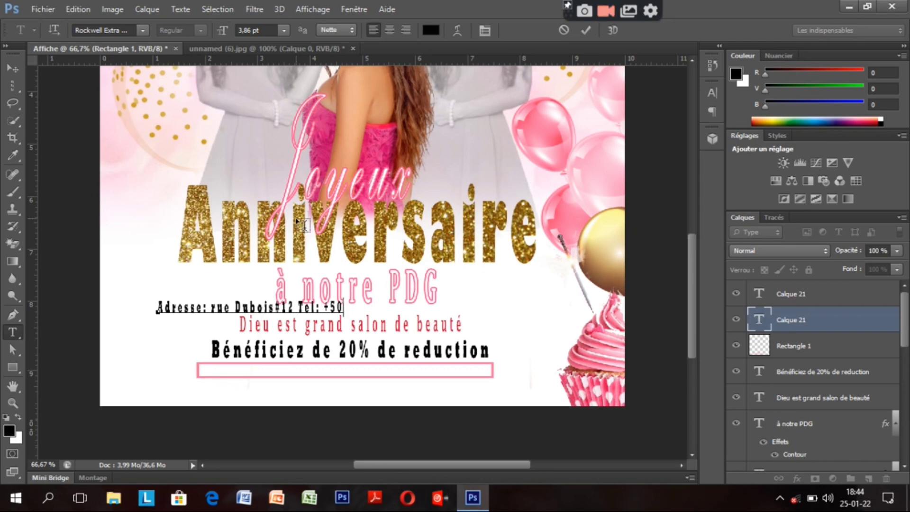
text(9)
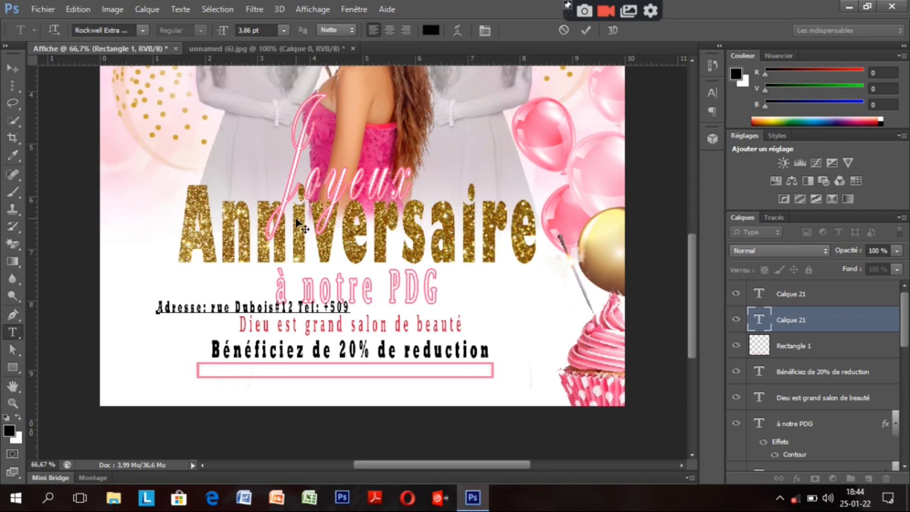
text(45)
key(BackSpace)
key(BackSpace)
text(6)
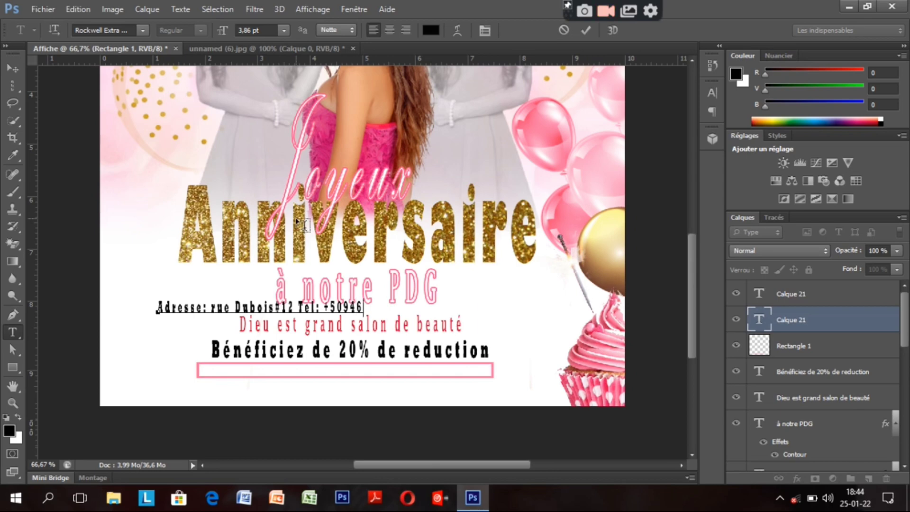
text(7432)
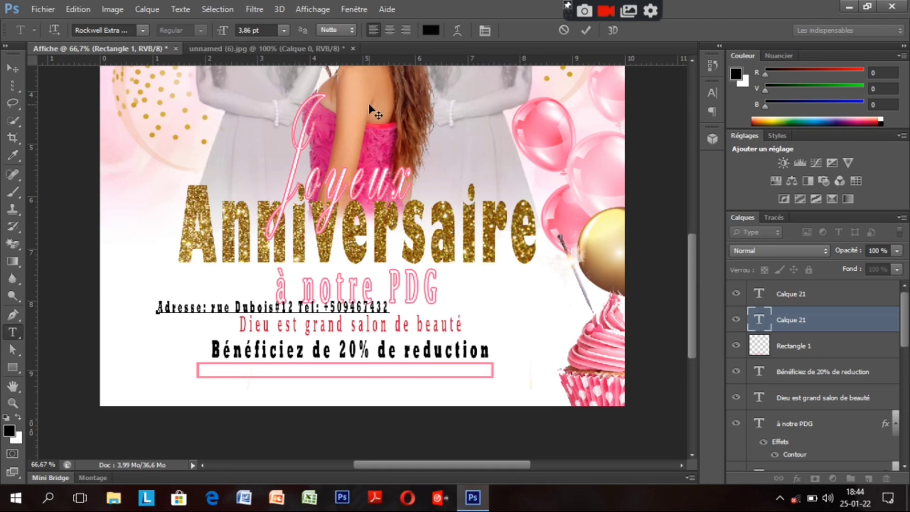
click(588, 31)
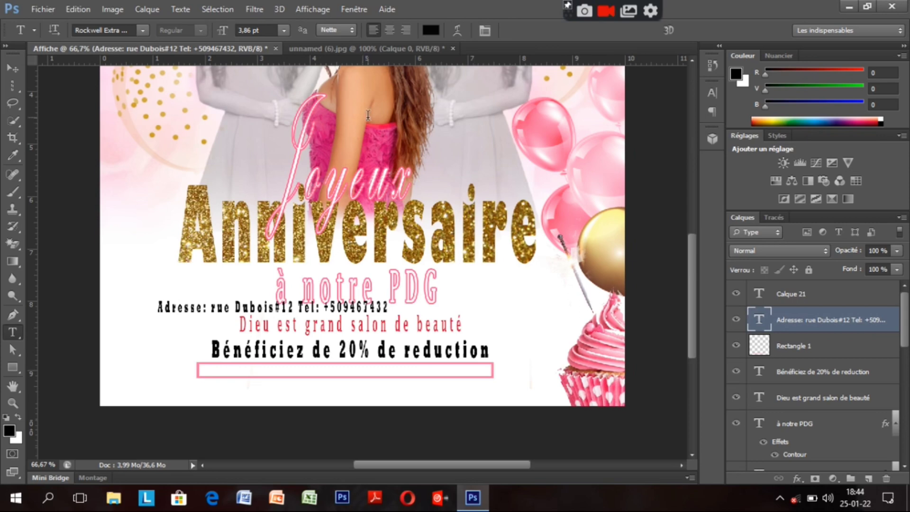
Step: Move the address line down into the pink frame, shrinking it to 2,86 pt
key(v)
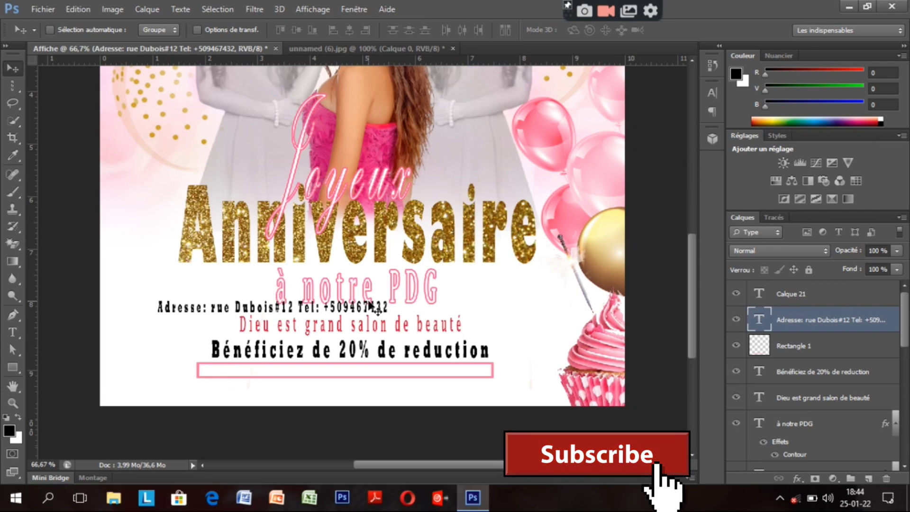
drag(372, 309, 428, 369)
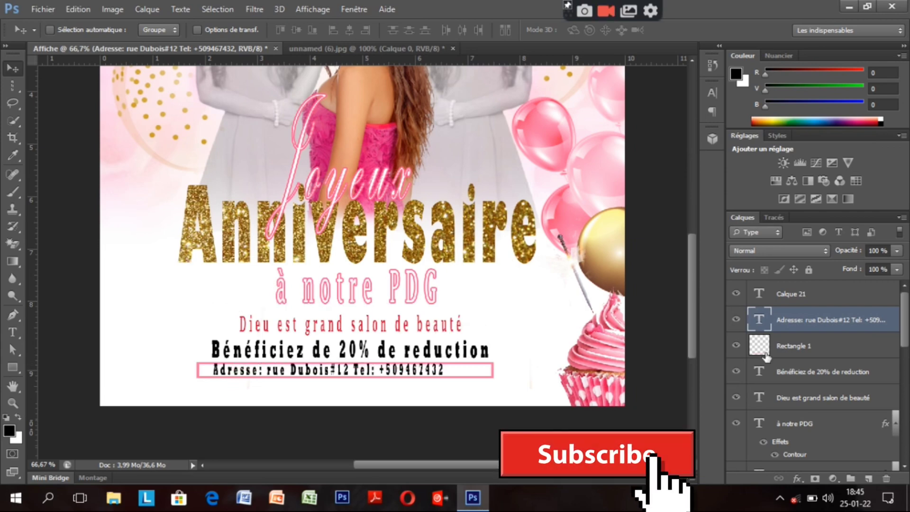
double_click(763, 317)
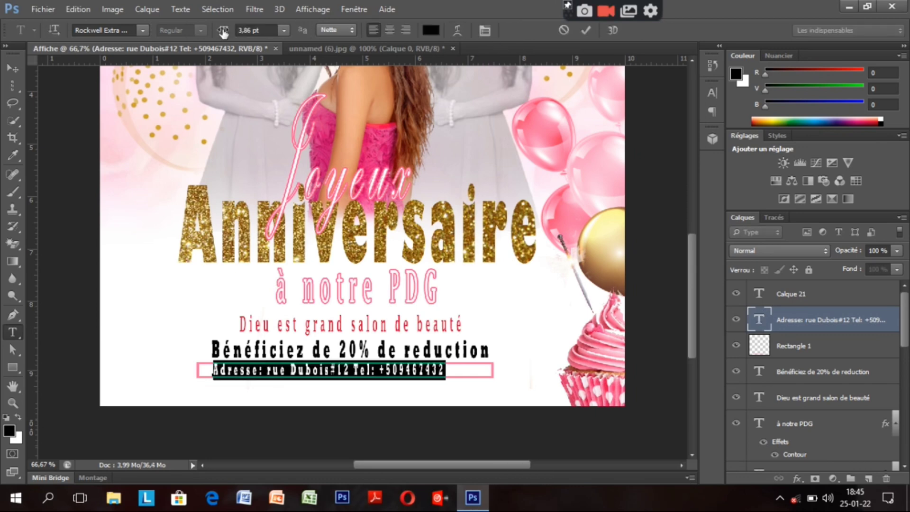
drag(223, 32, 219, 32)
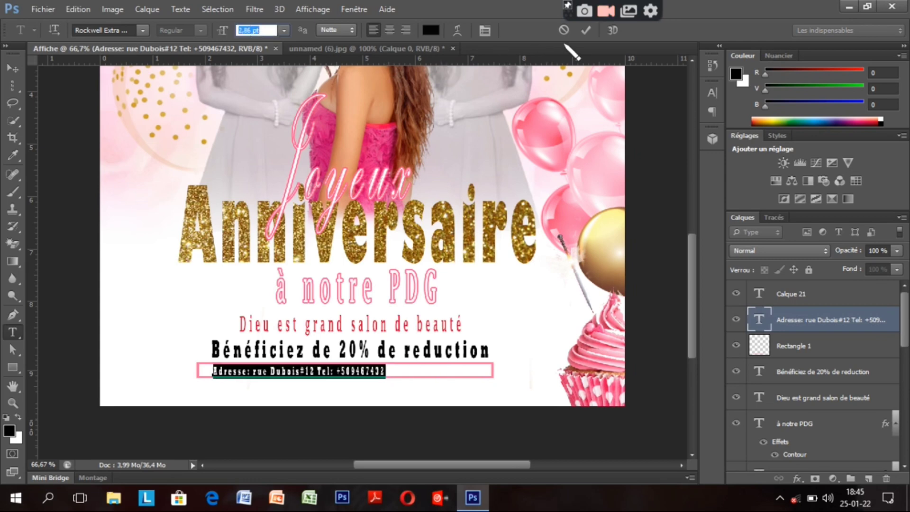
click(585, 34)
key(v)
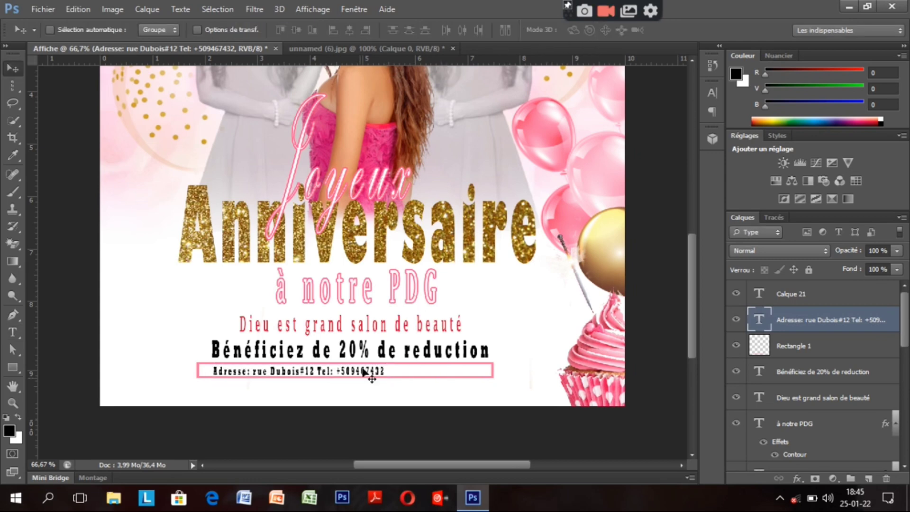
drag(370, 372, 395, 371)
Step: Enlarge the address text back to 3,86 pt
key(ctrl+minus)
key(ctrl+minus)
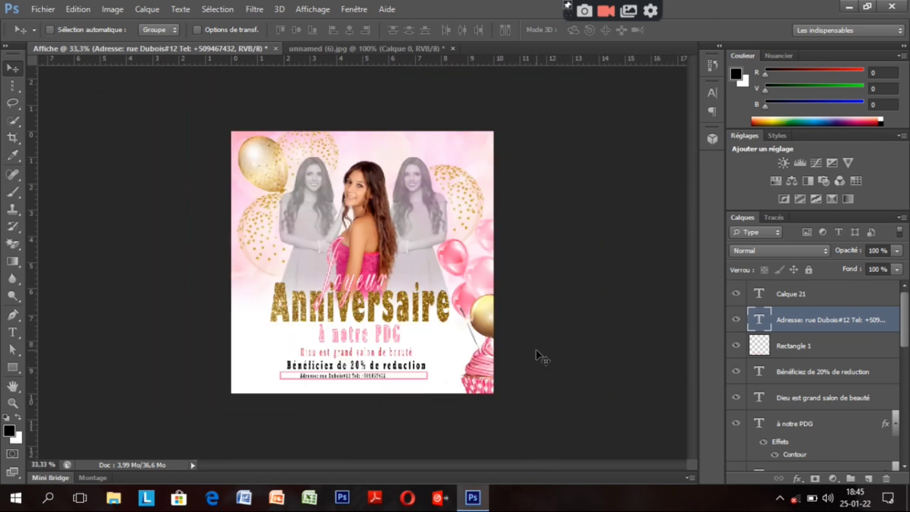
key(ctrl+plus)
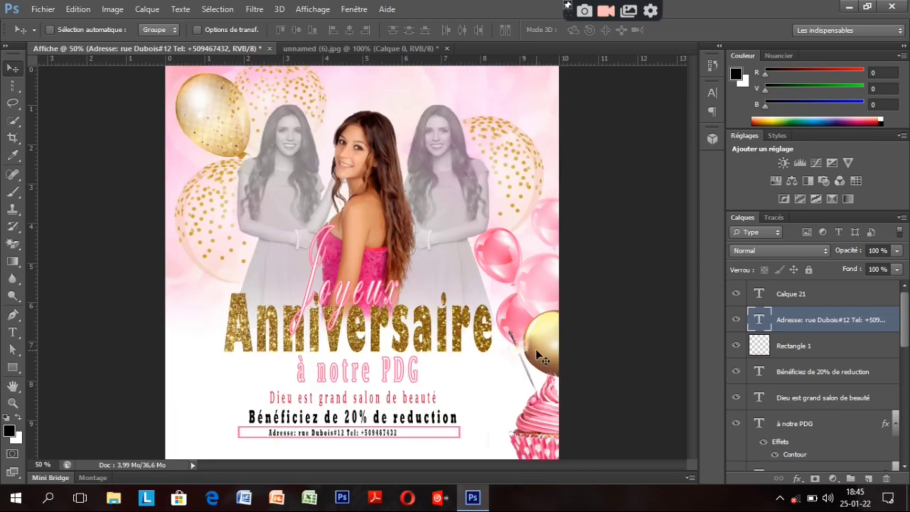
key(ctrl+plus)
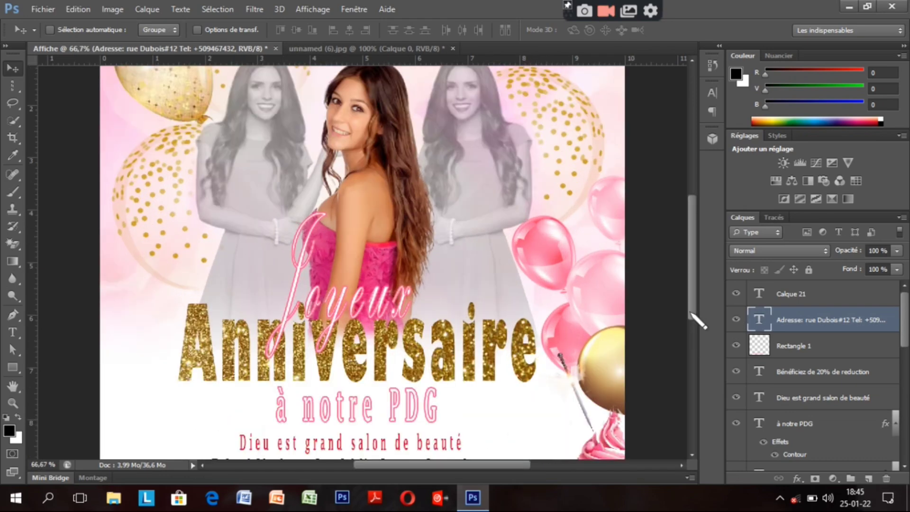
drag(692, 302, 694, 347)
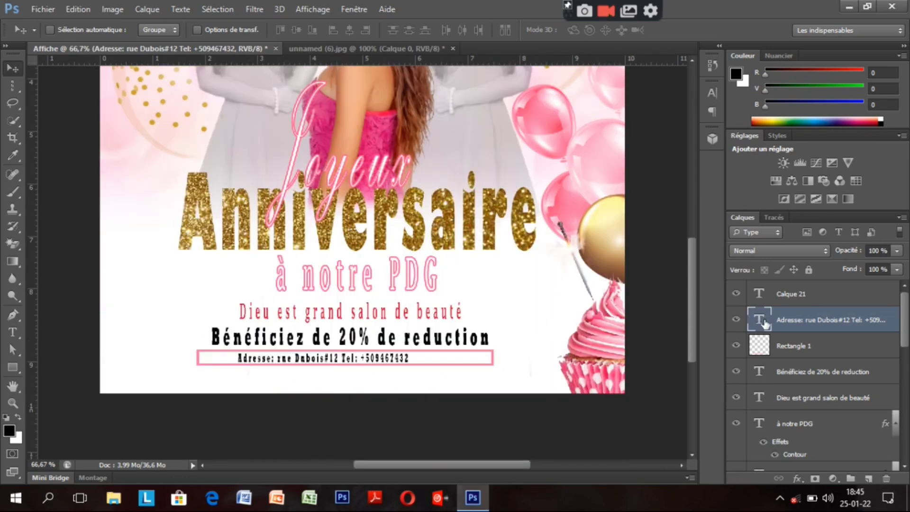
double_click(762, 323)
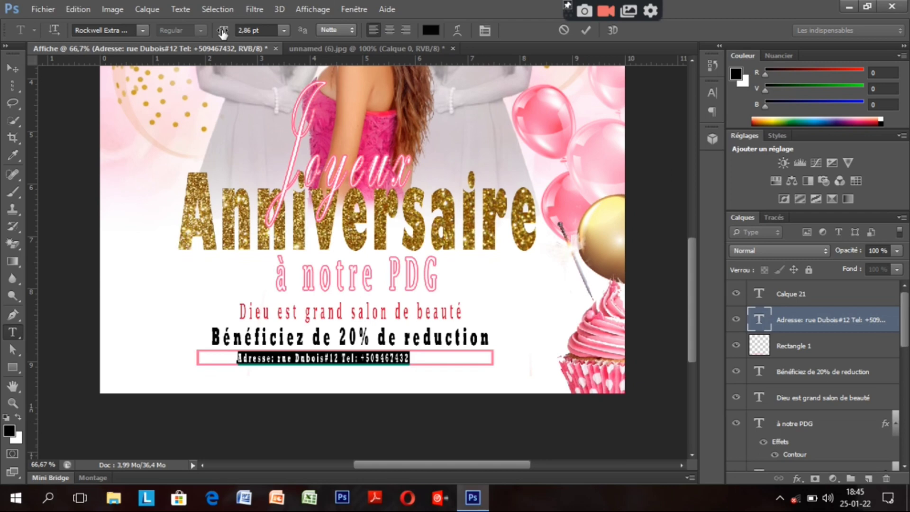
drag(223, 33, 222, 33)
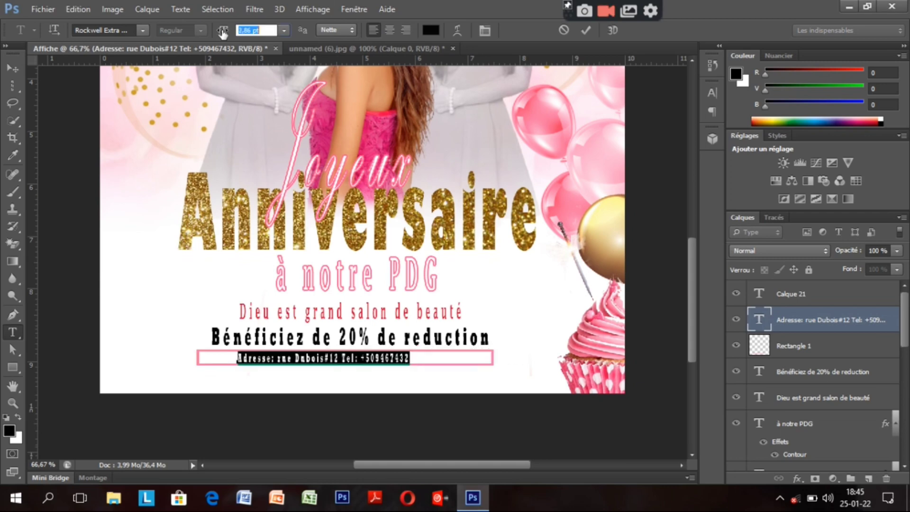
key(Up)
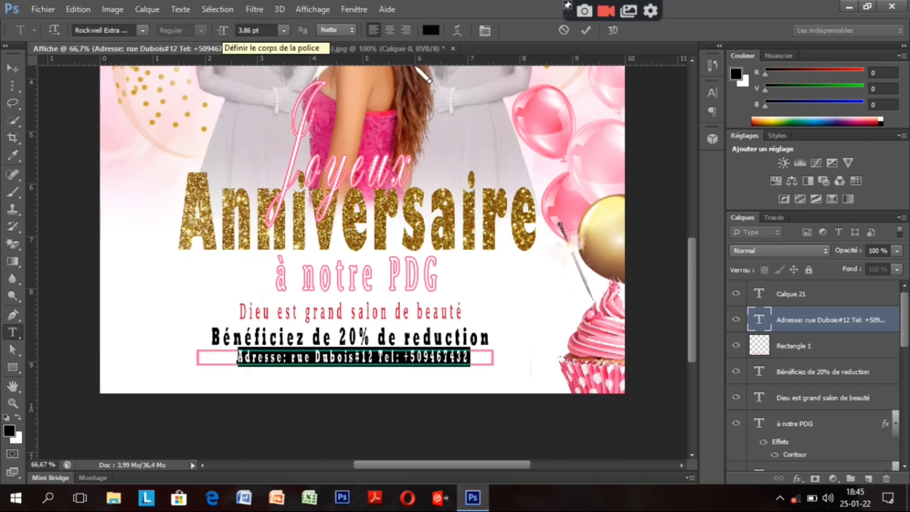
click(586, 30)
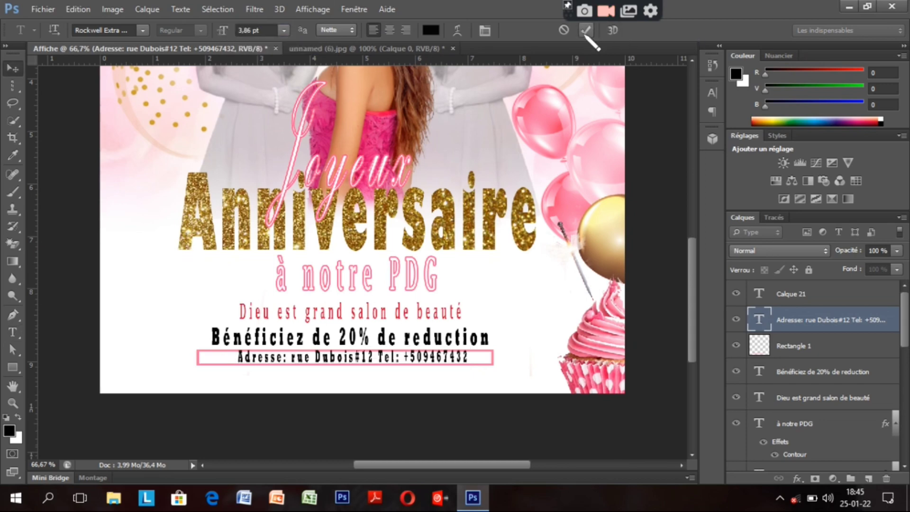
key(v)
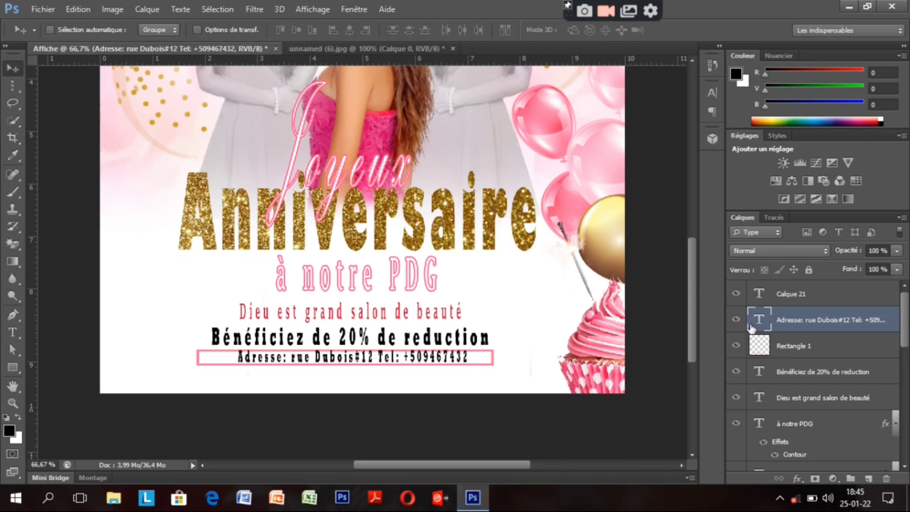
Step: Stretch the pink frame slightly taller and nudge the address line left inside it
click(809, 346)
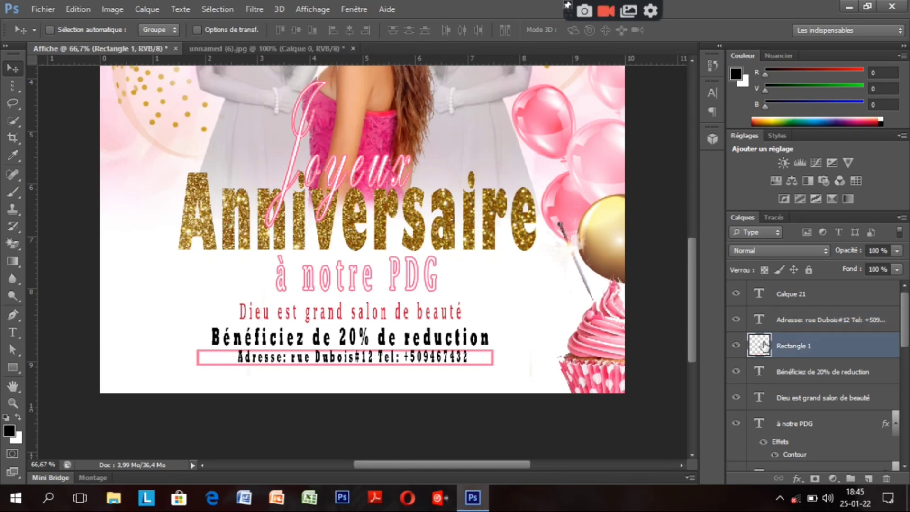
click(203, 30)
drag(345, 365, 345, 372)
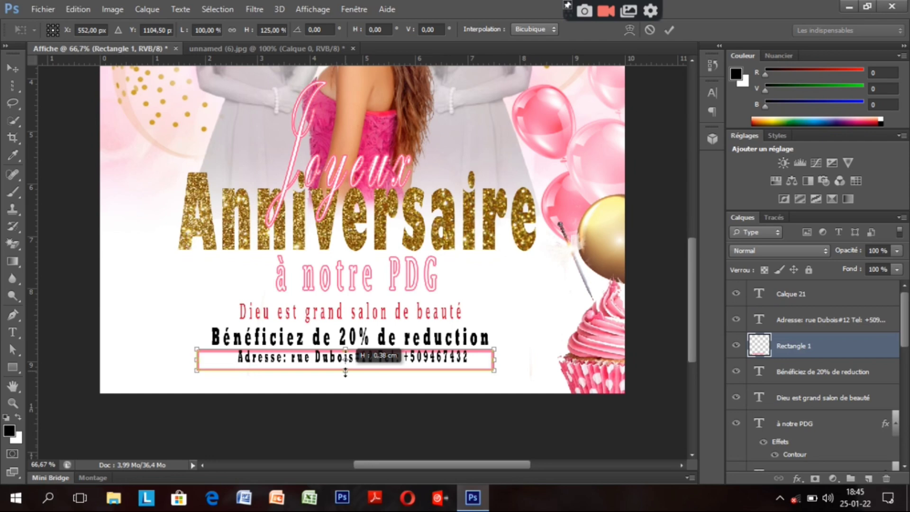
drag(346, 372, 345, 371)
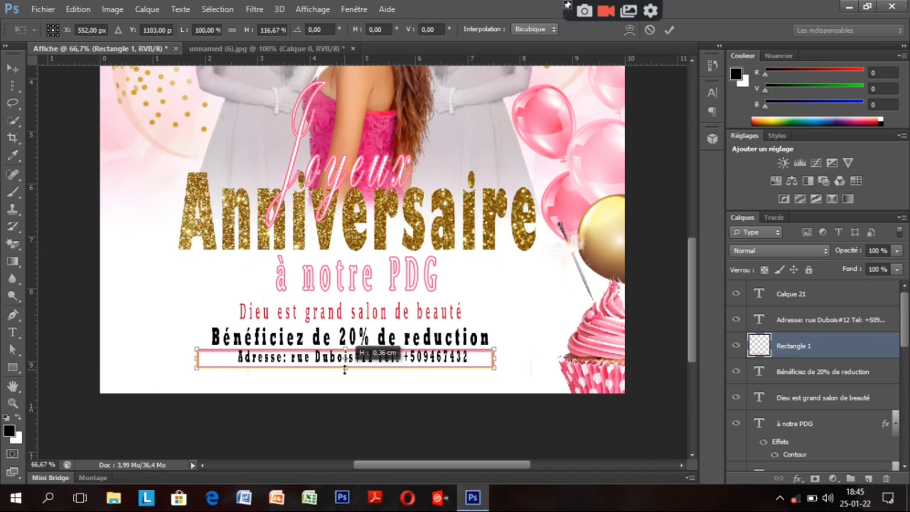
key(Return)
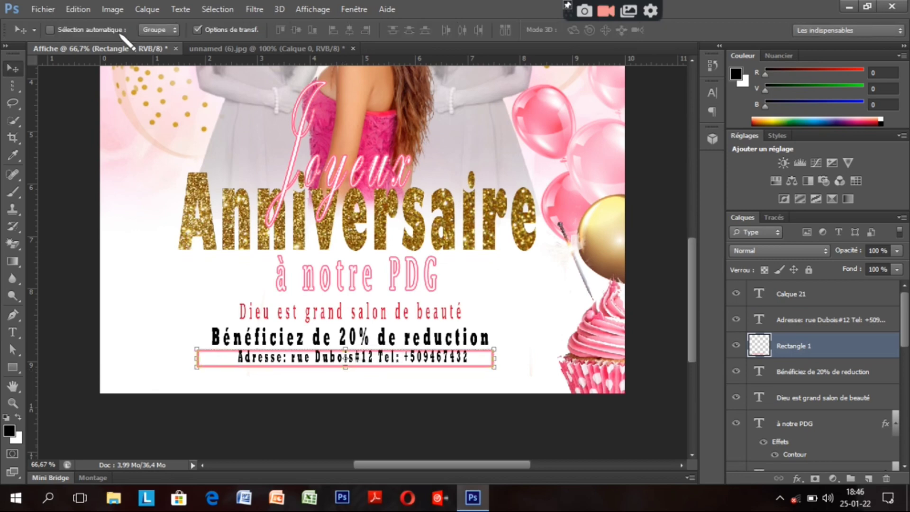
click(198, 29)
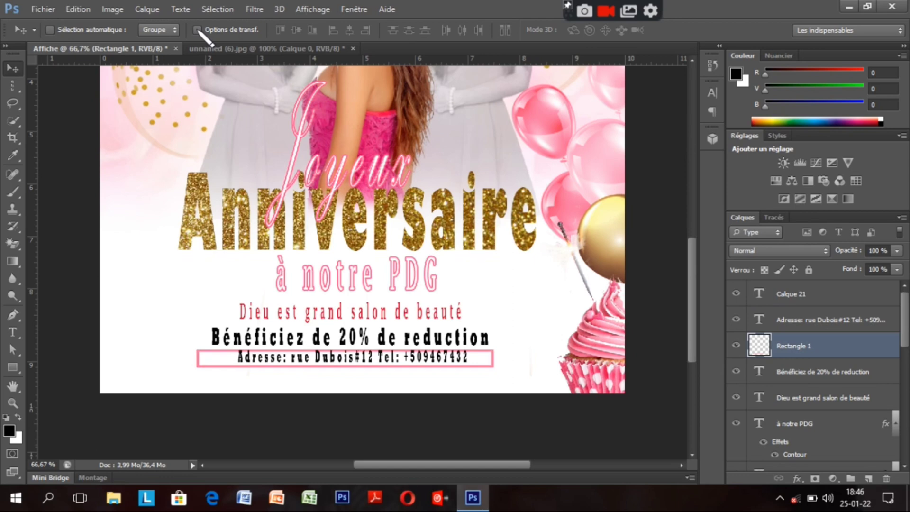
click(763, 316)
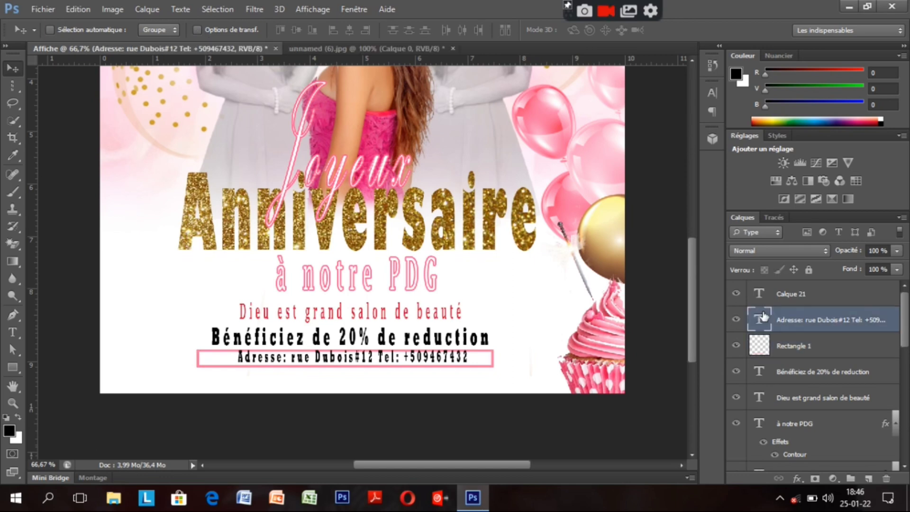
key(Left)
key(Left)
key(Left)
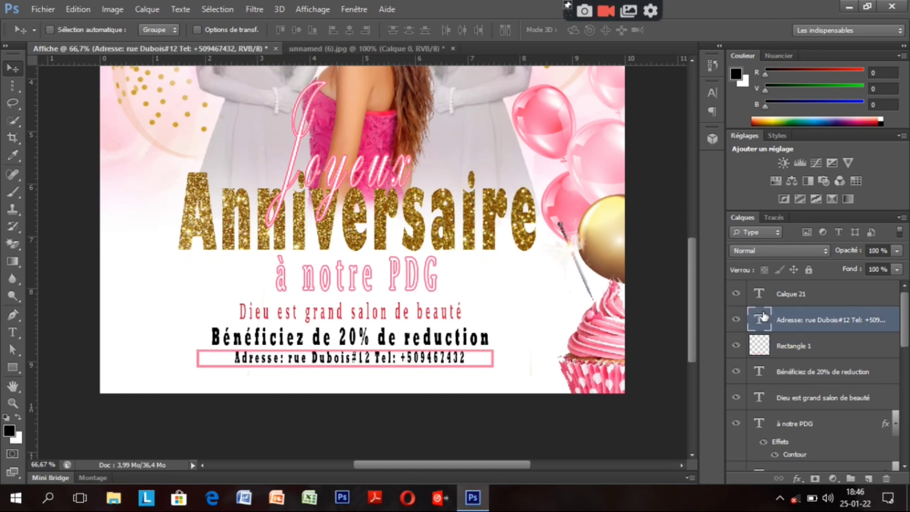
key(Left)
key(Left)
key(Left)
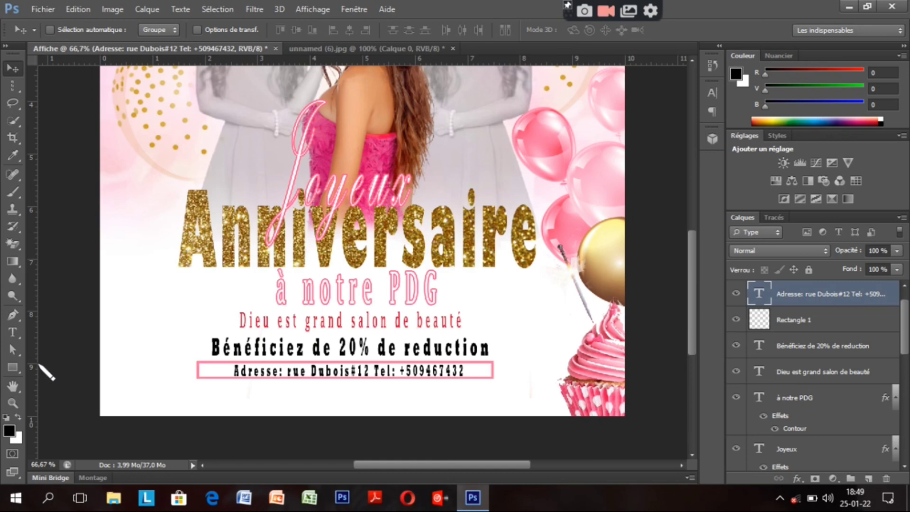
Step: Draw an outline-free rectangle band across the poster's bottom, filled with the balloon pink
click(13, 368)
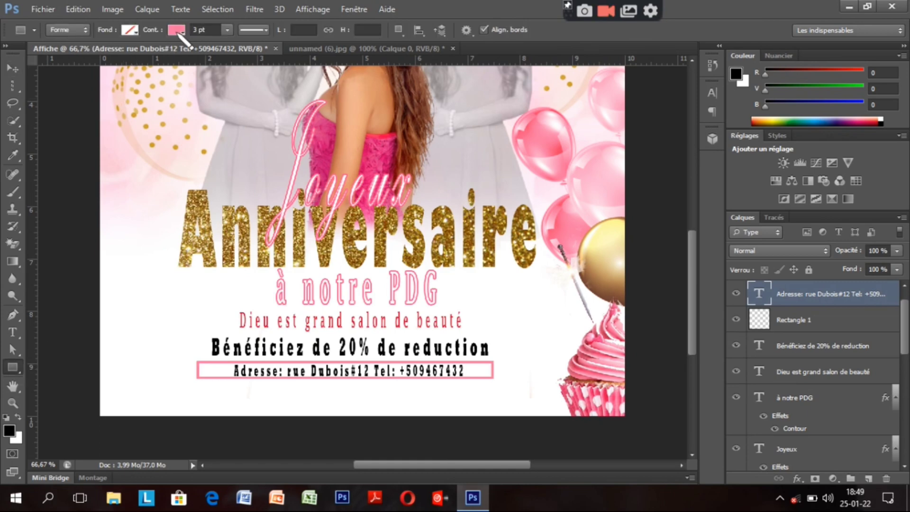
click(180, 32)
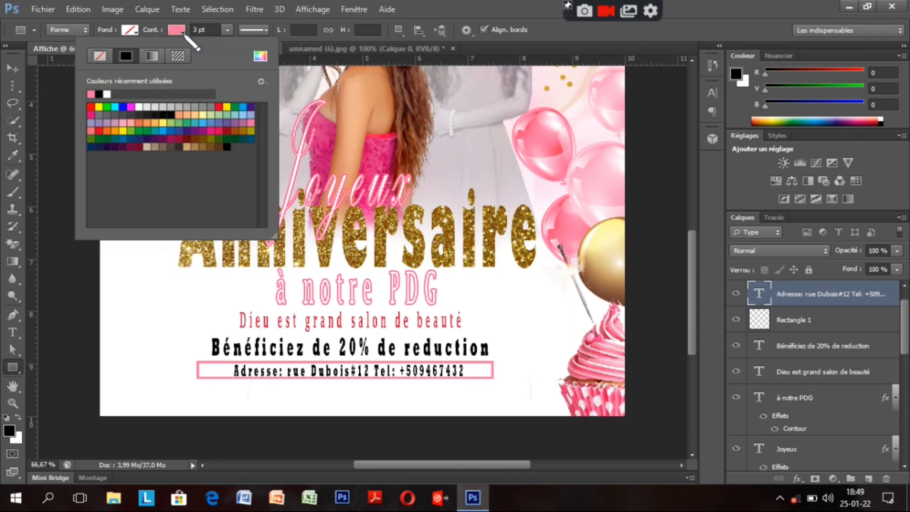
click(100, 55)
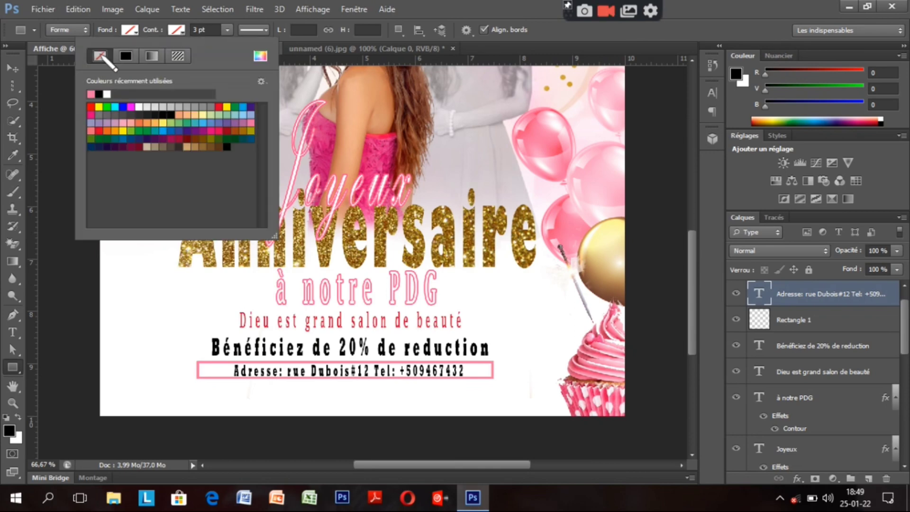
click(135, 31)
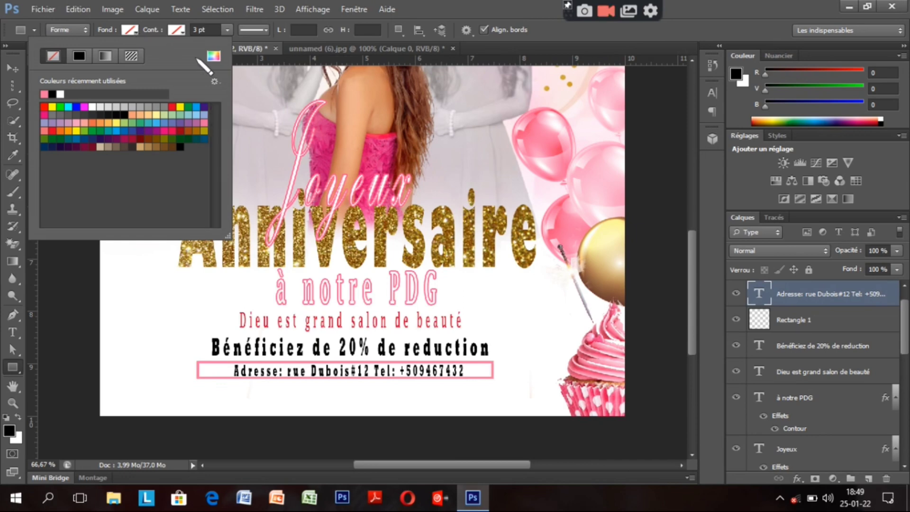
click(213, 57)
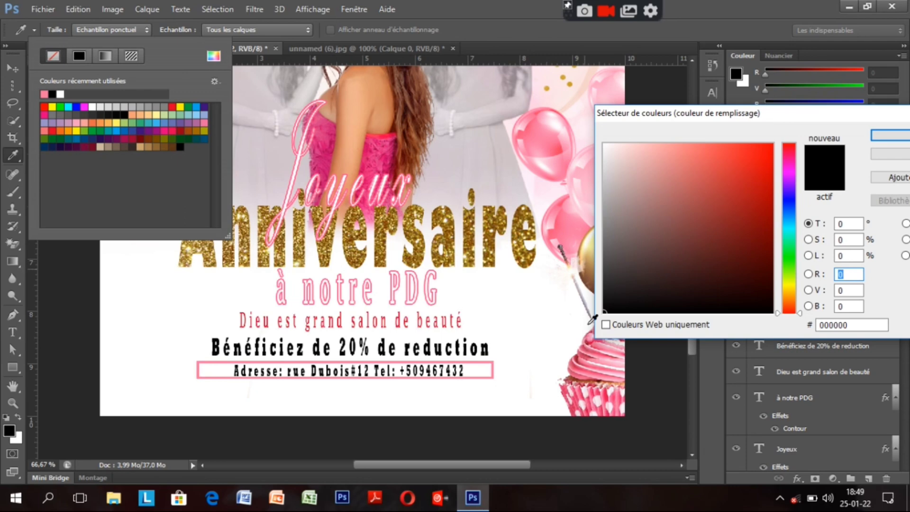
click(546, 154)
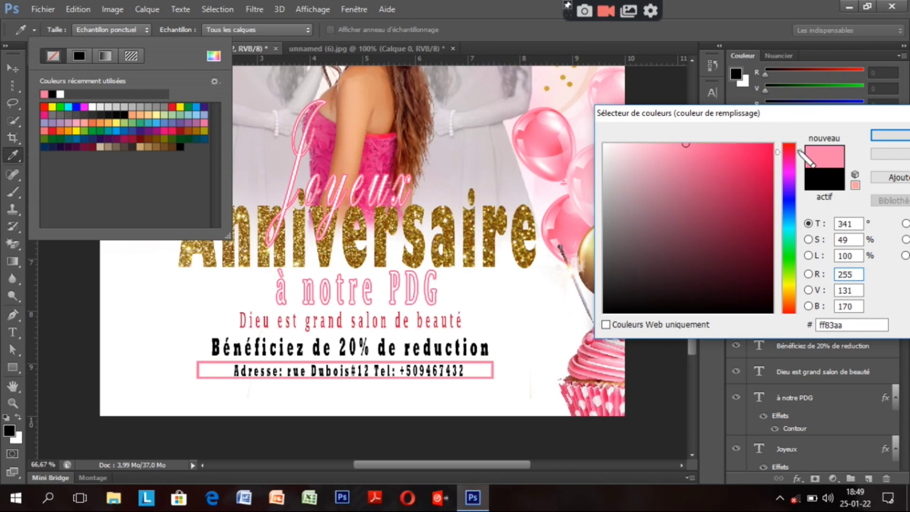
click(883, 141)
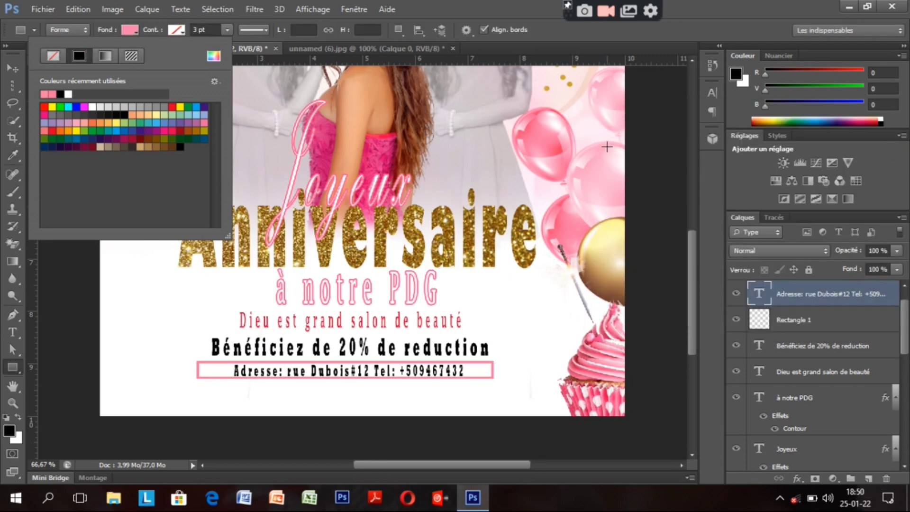
click(451, 14)
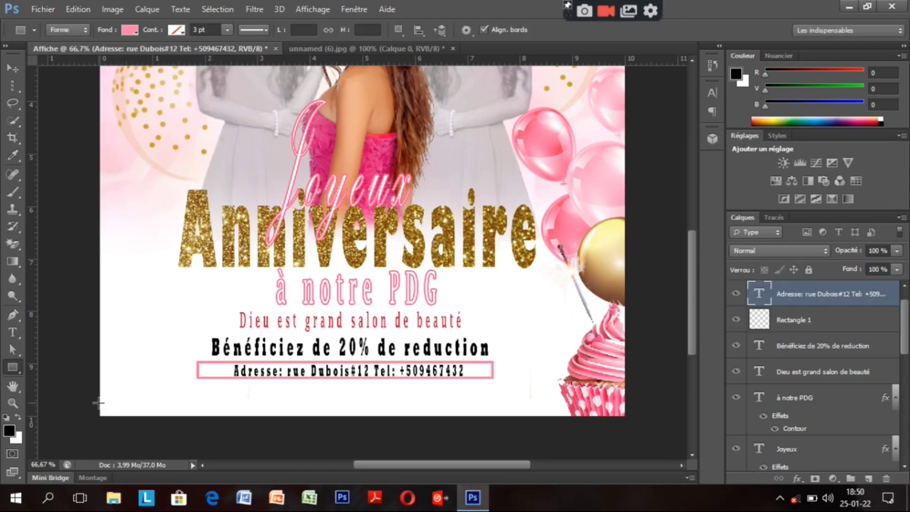
drag(99, 397, 624, 417)
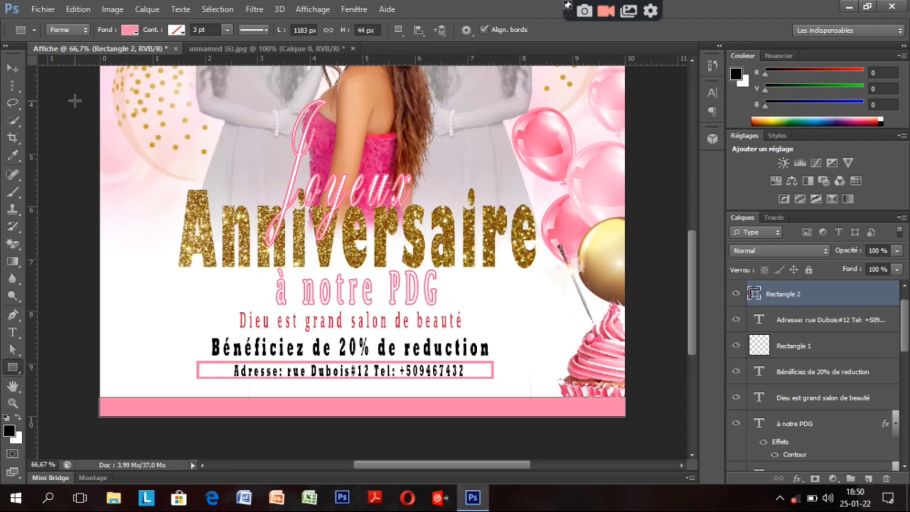
click(13, 68)
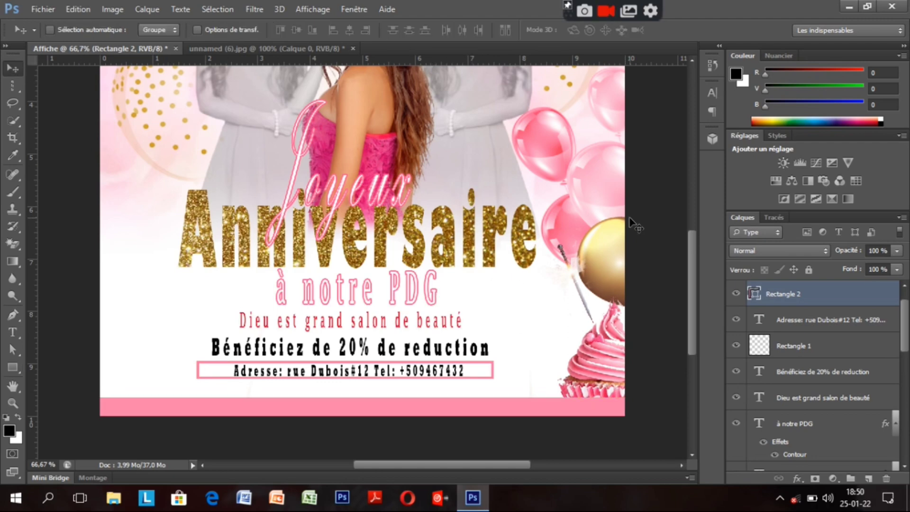
Step: Rasterize Rectangle 2 and give it an ee117b Color Overlay sampled from the dress
right_click(833, 297)
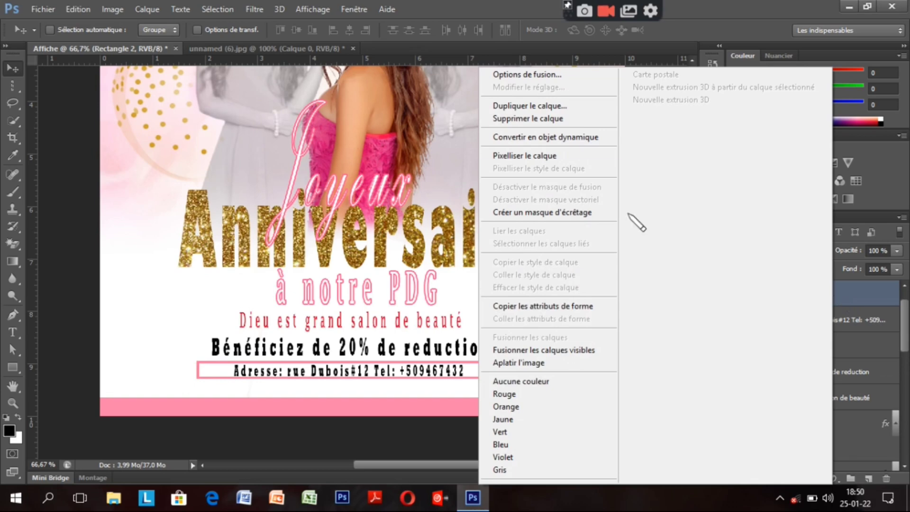
click(555, 158)
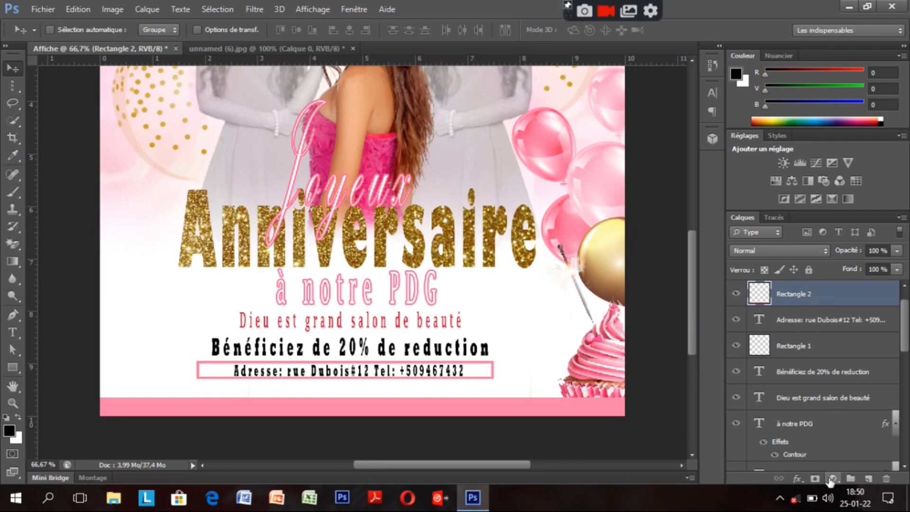
double_click(859, 297)
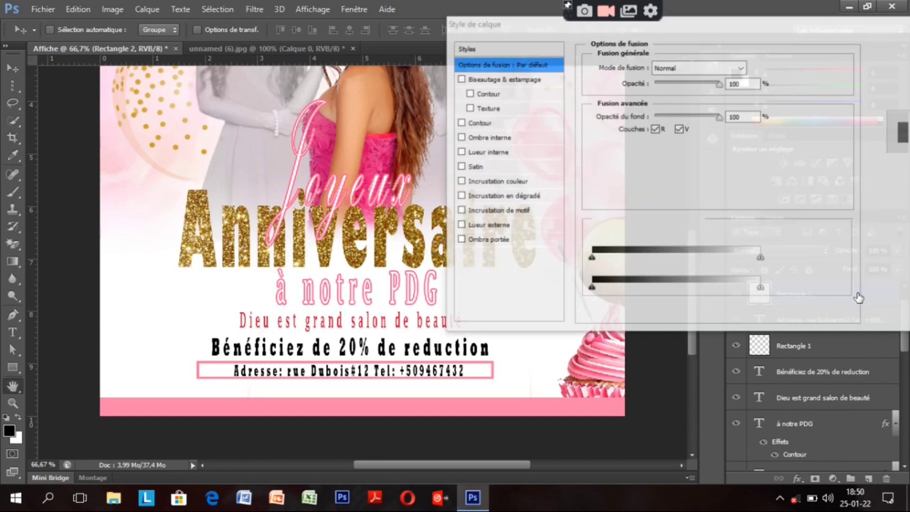
click(526, 182)
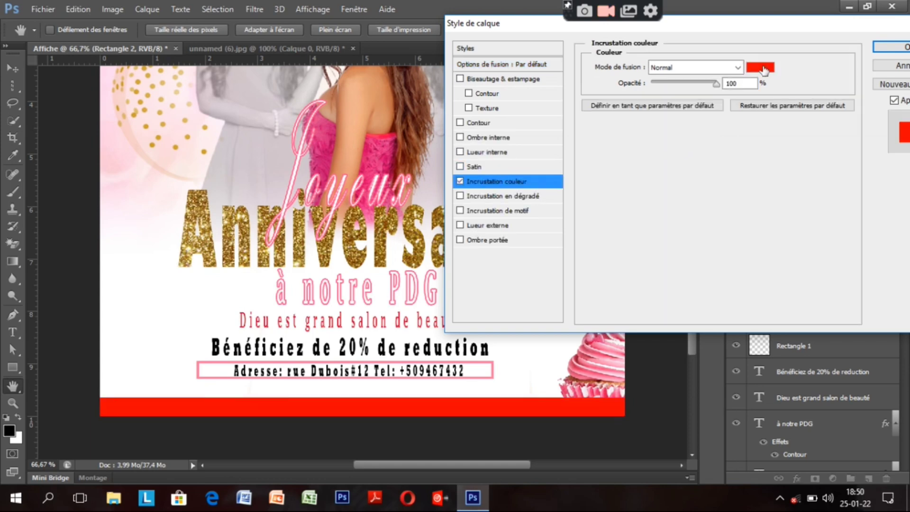
click(761, 68)
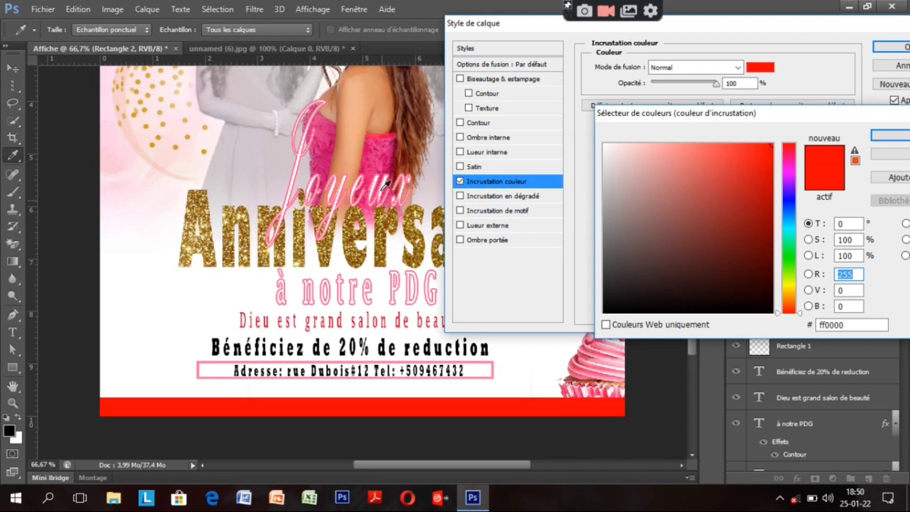
click(373, 154)
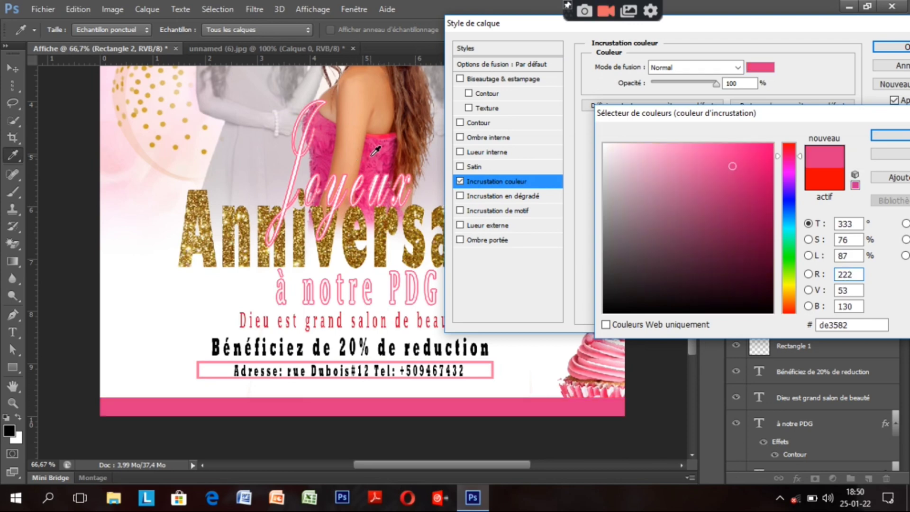
click(378, 147)
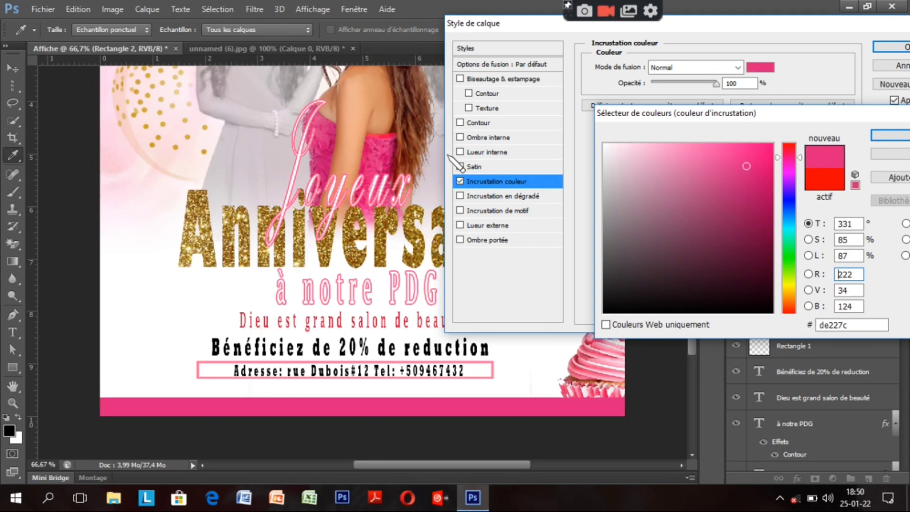
drag(746, 167, 761, 155)
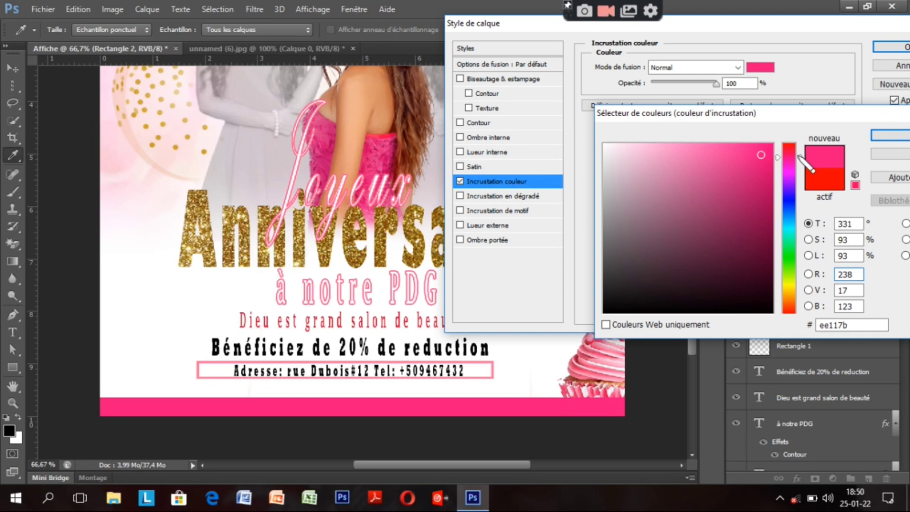
click(904, 137)
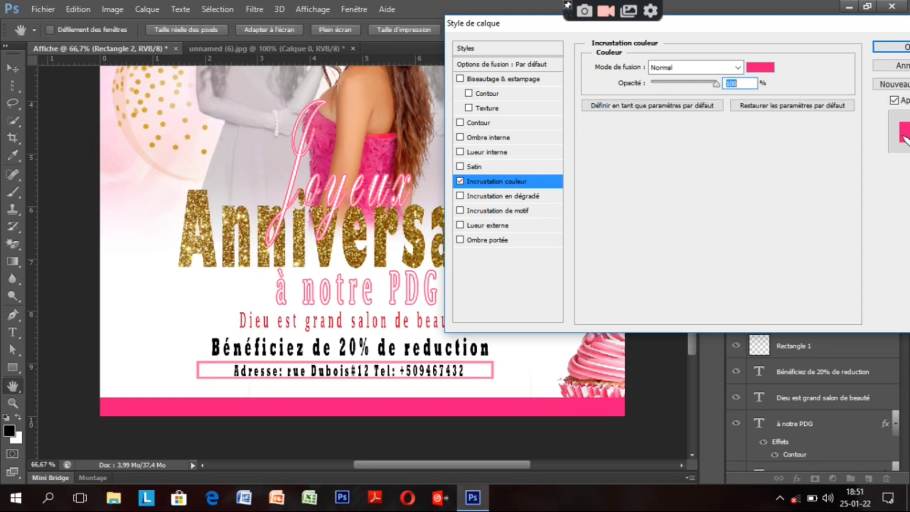
click(893, 47)
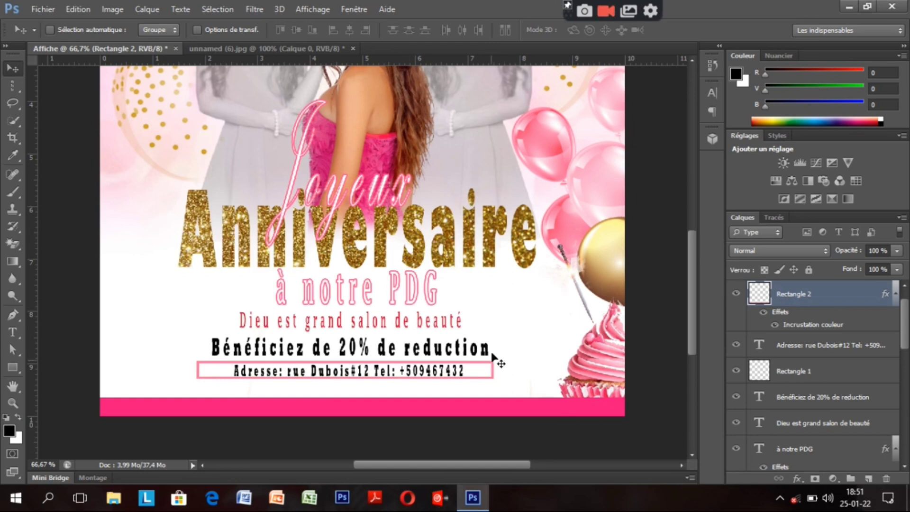
drag(496, 362, 631, 359)
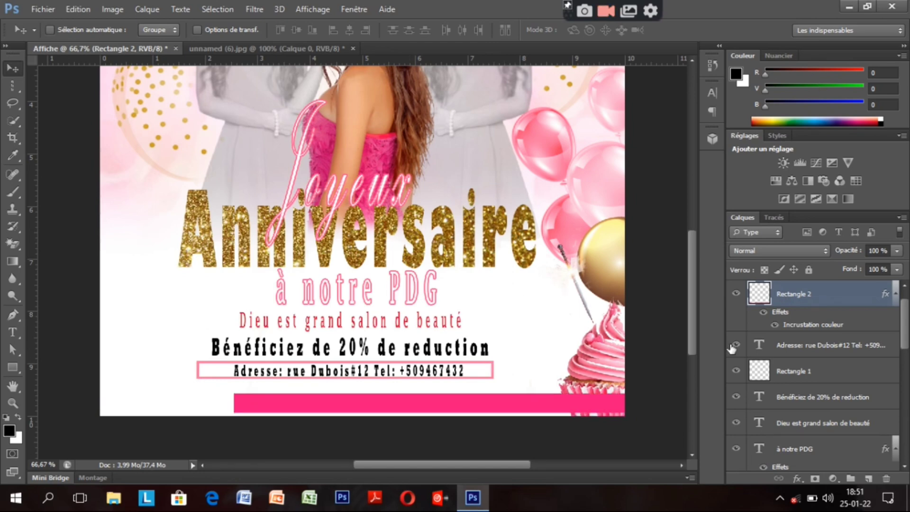
Step: Undo the band shift, then duplicate the address layer, raise it to the top and place it on the band
key(ctrl+z)
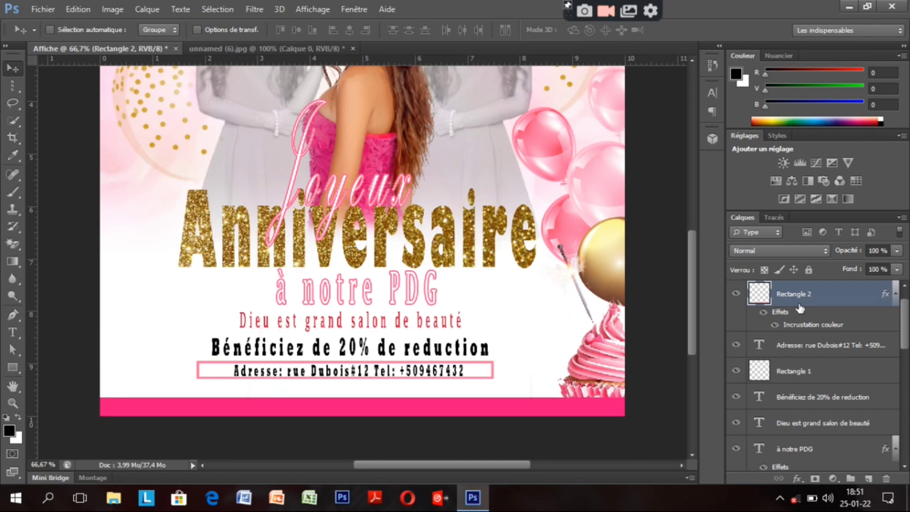
scroll(907, 306, up, 1)
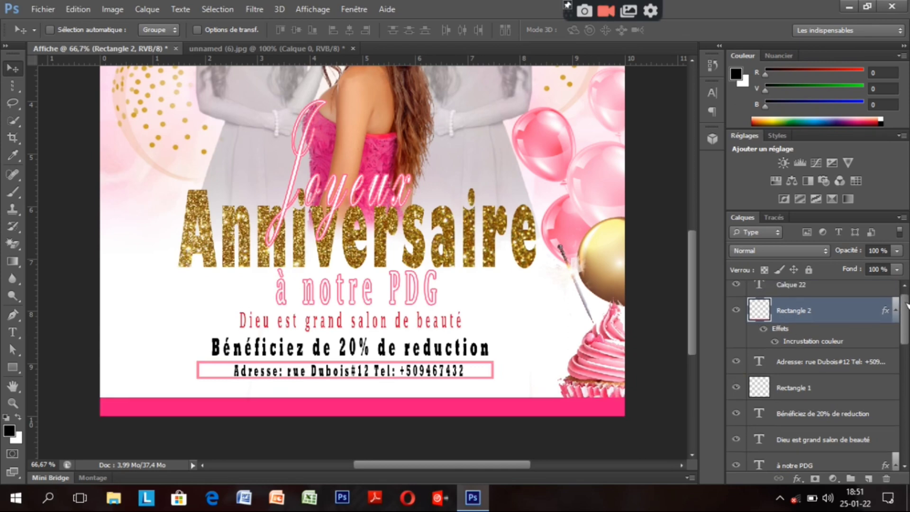
scroll(853, 325, down, 1)
click(839, 341)
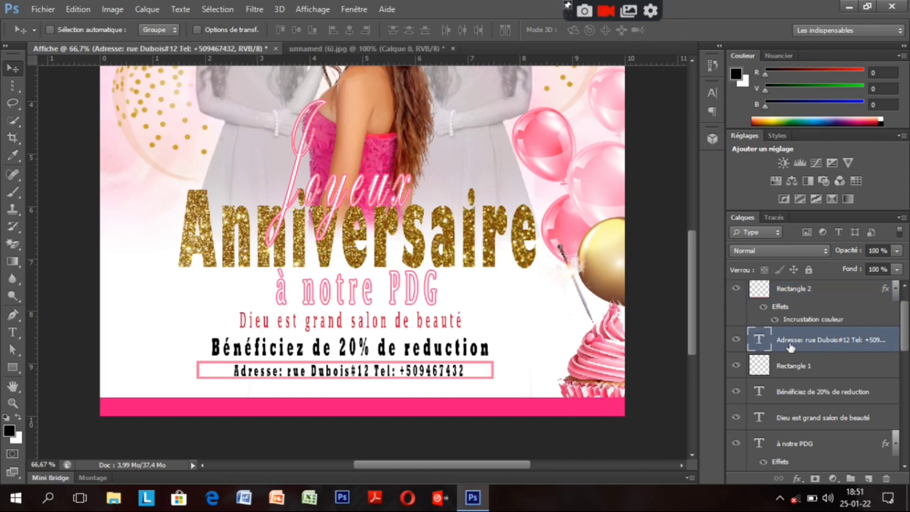
key(ctrl+j)
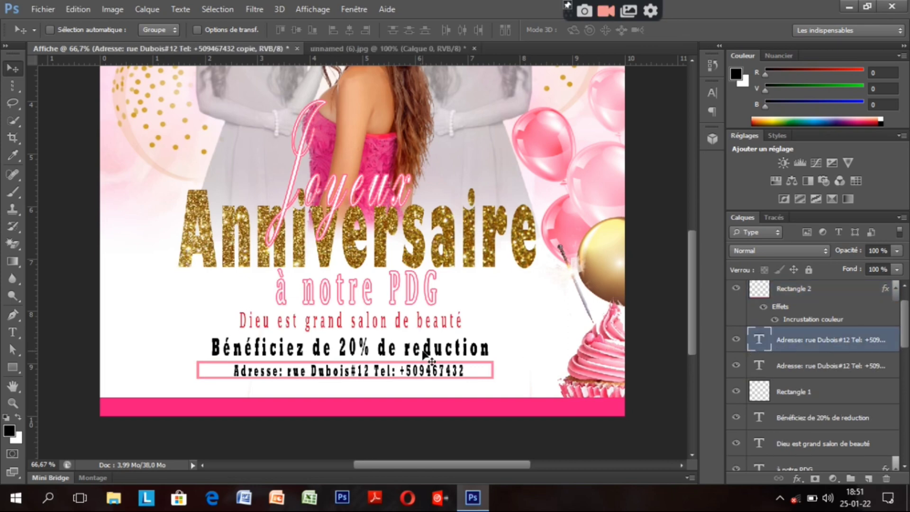
drag(406, 373, 401, 400)
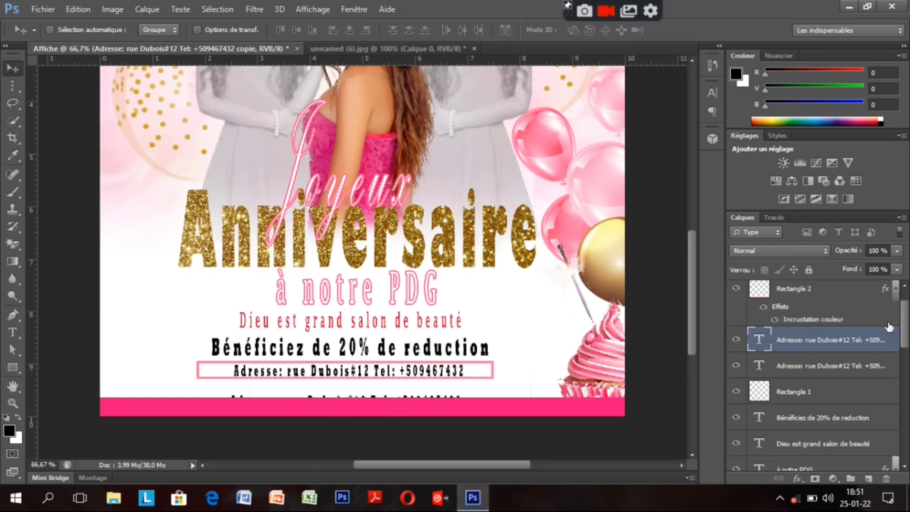
drag(891, 338, 883, 318)
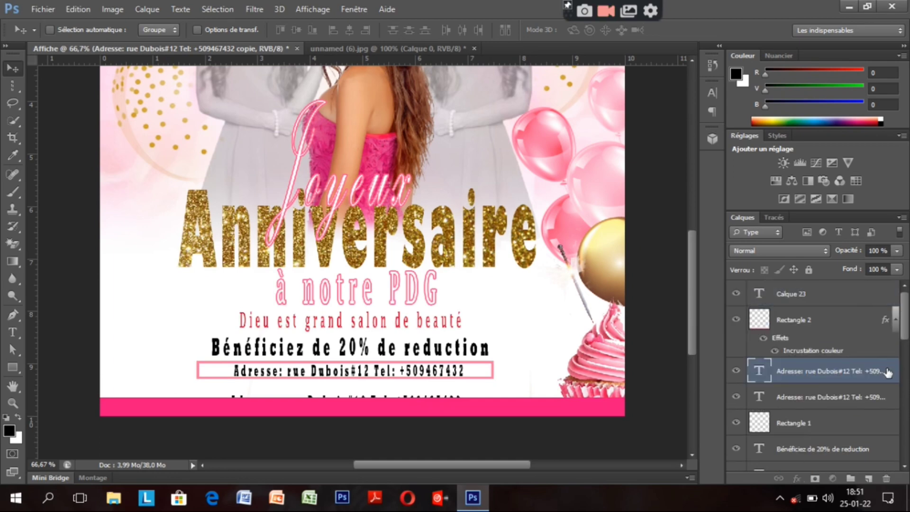
drag(880, 345, 861, 292)
drag(434, 402, 434, 408)
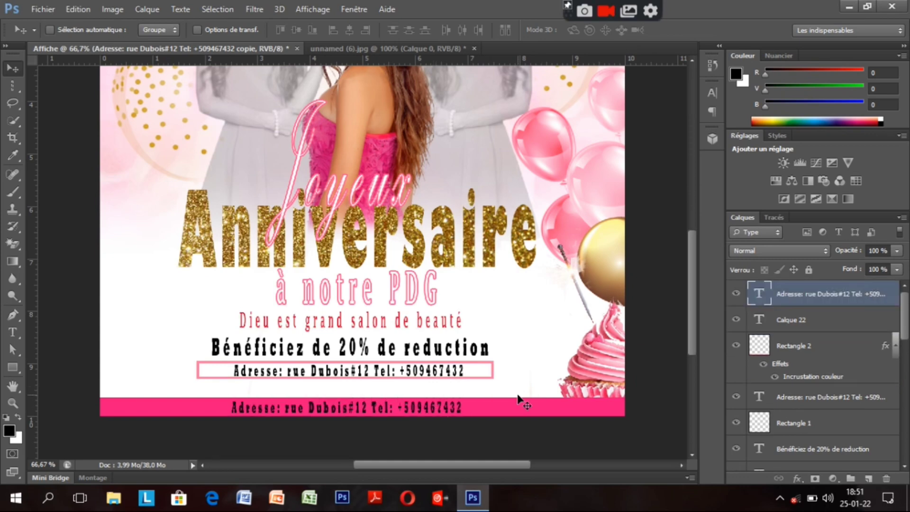
double_click(759, 297)
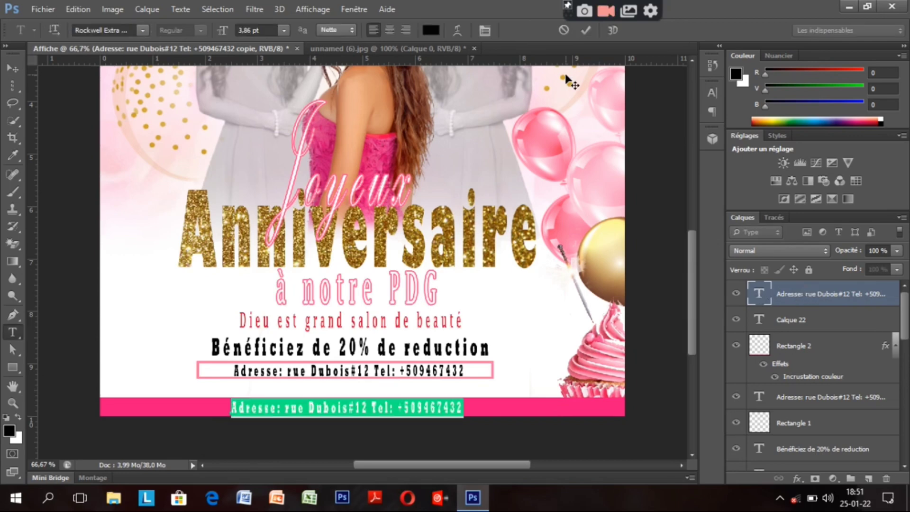
key(BackSpace)
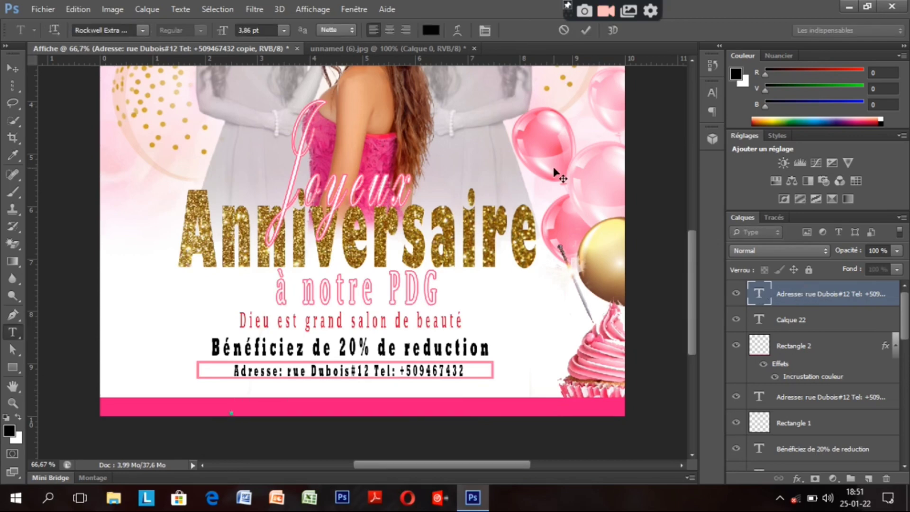
text(www.)
text(Di)
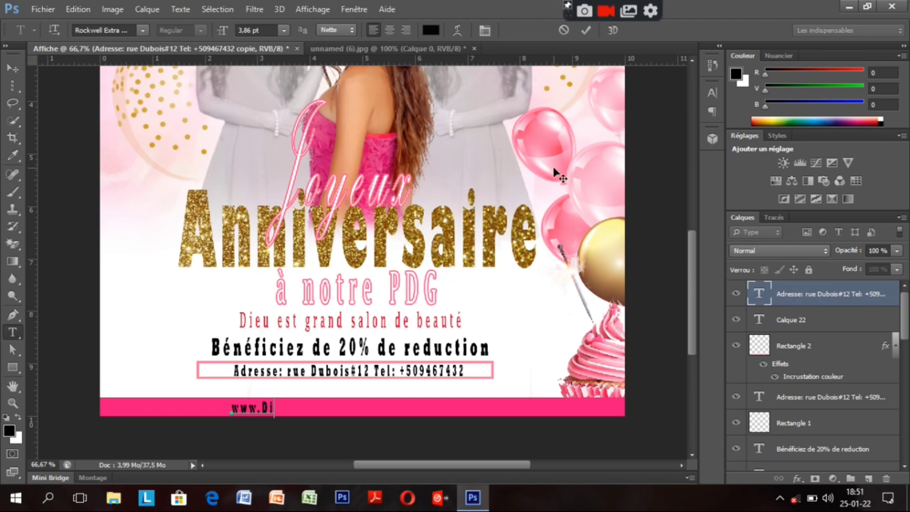
text(eu est)
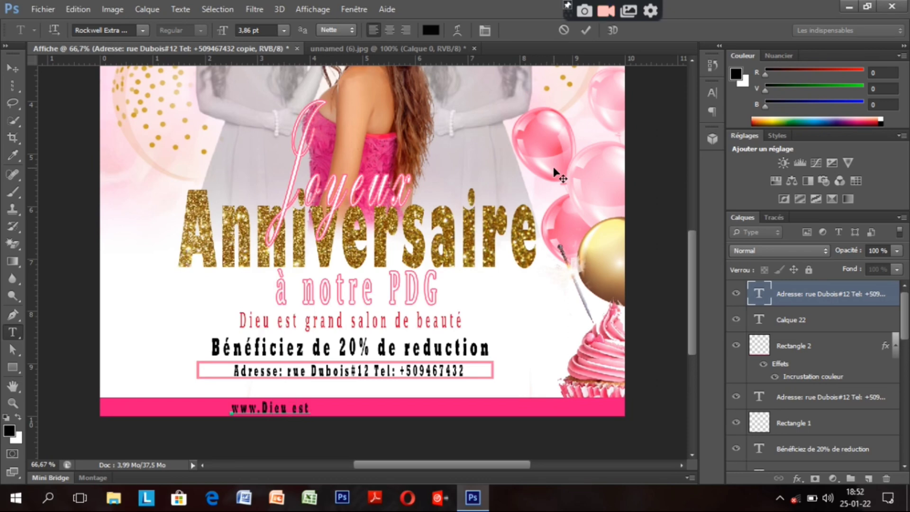
text( gran)
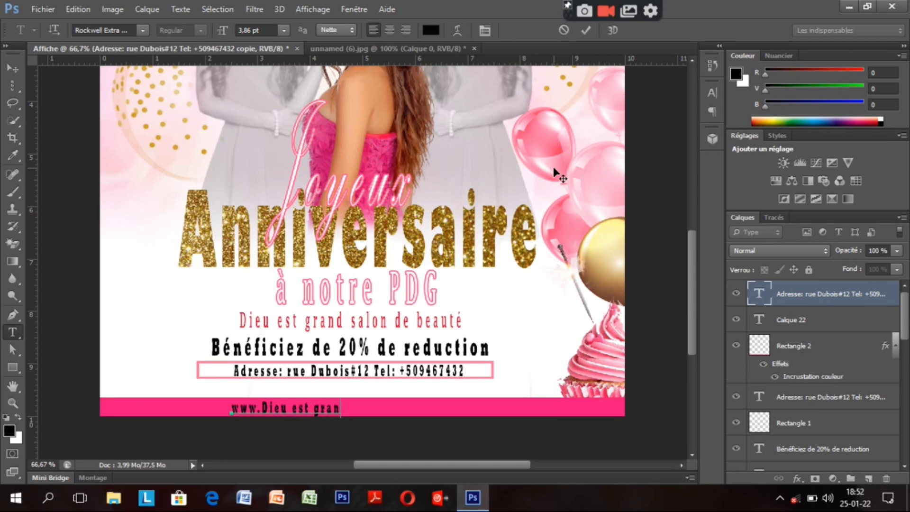
text(dsalondeb)
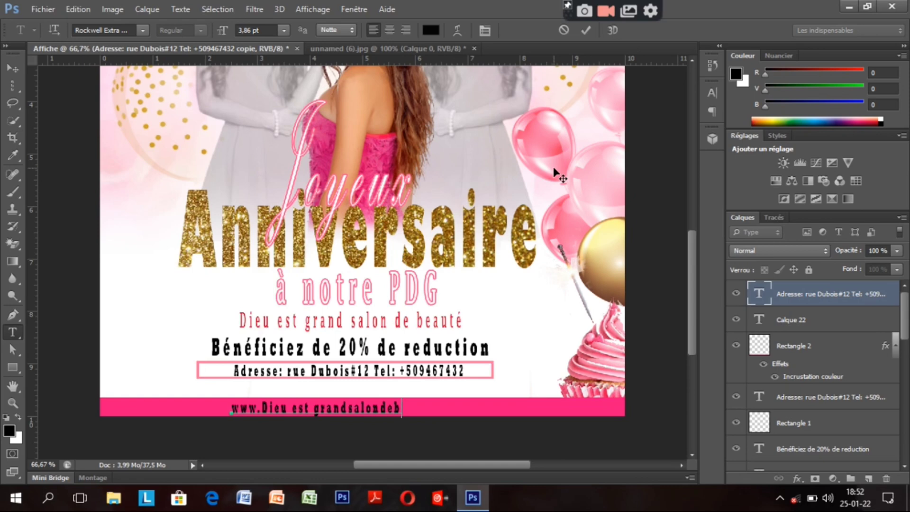
text(eauté.co)
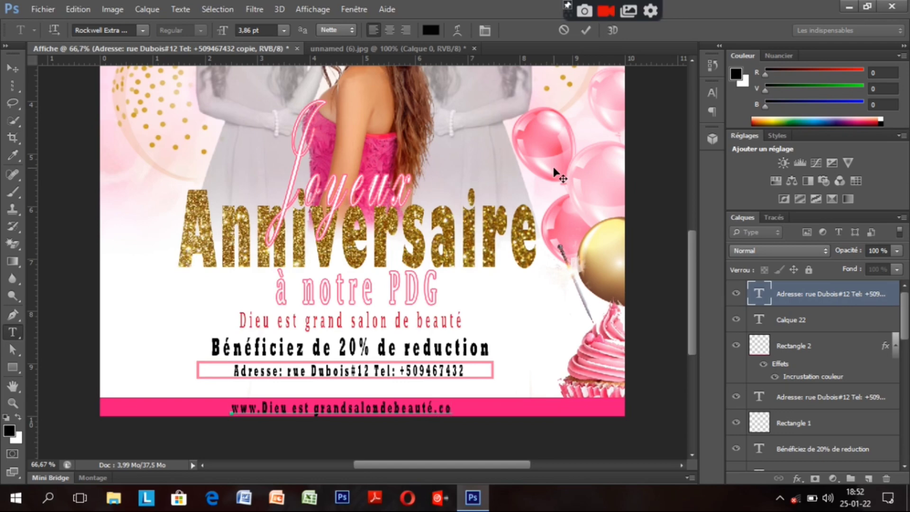
text(o)
key(BackSpace)
text(m)
click(587, 31)
key(v)
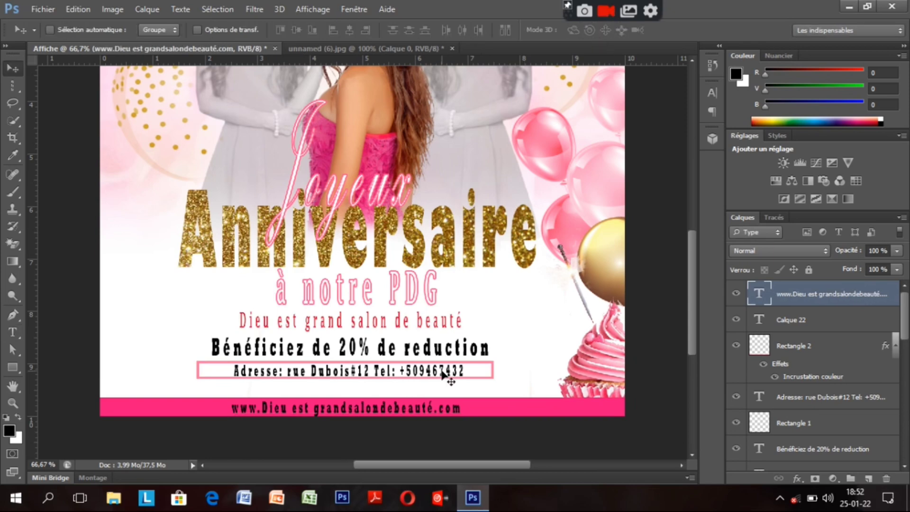
Step: Select the website text and preview colours for it, sampling white and trying brown 563d3d
key(t)
double_click(761, 297)
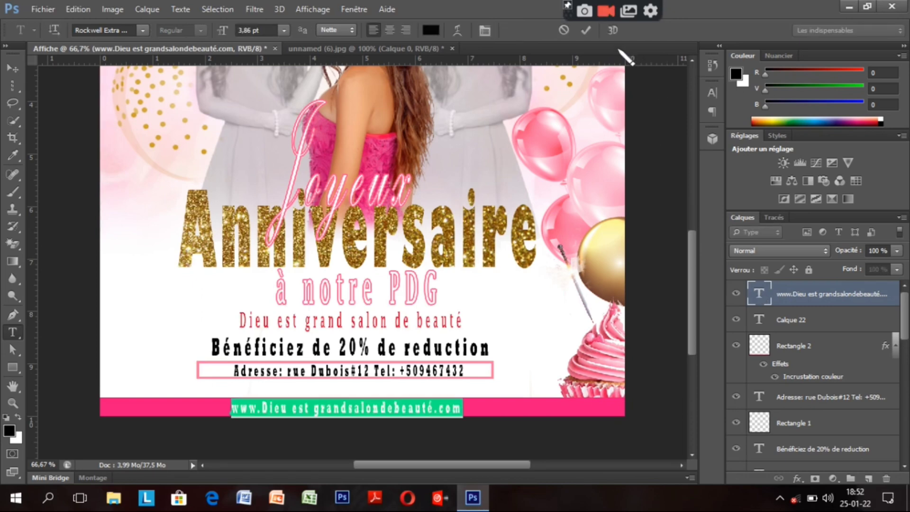
click(432, 28)
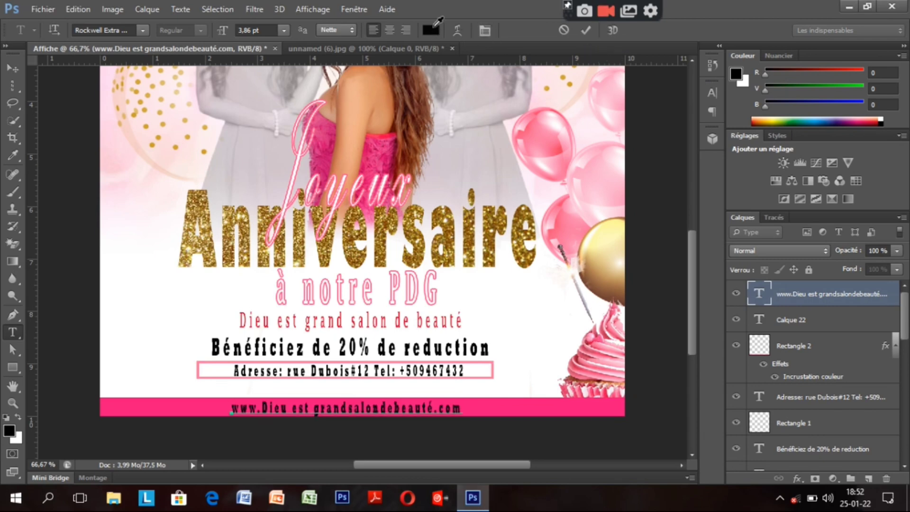
click(525, 315)
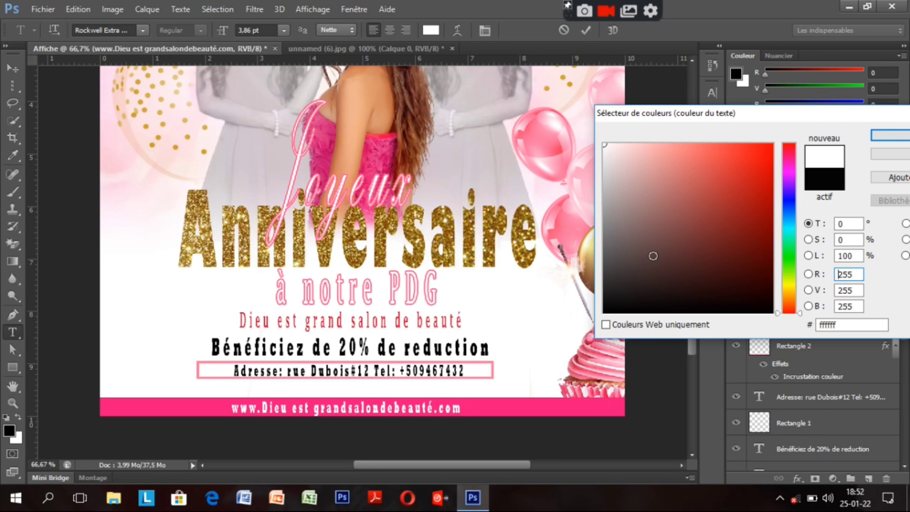
click(653, 256)
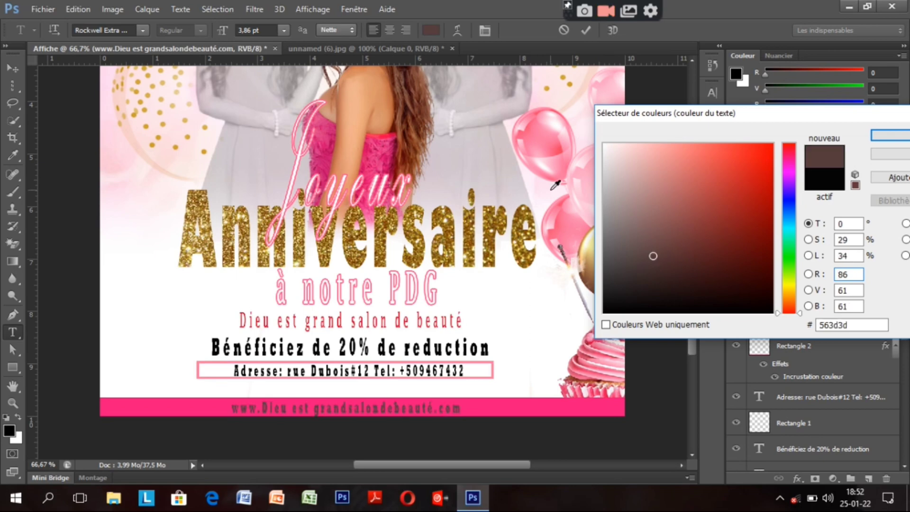
click(537, 268)
Step: Make the website text white in the Swis721 Hv BT font
click(895, 135)
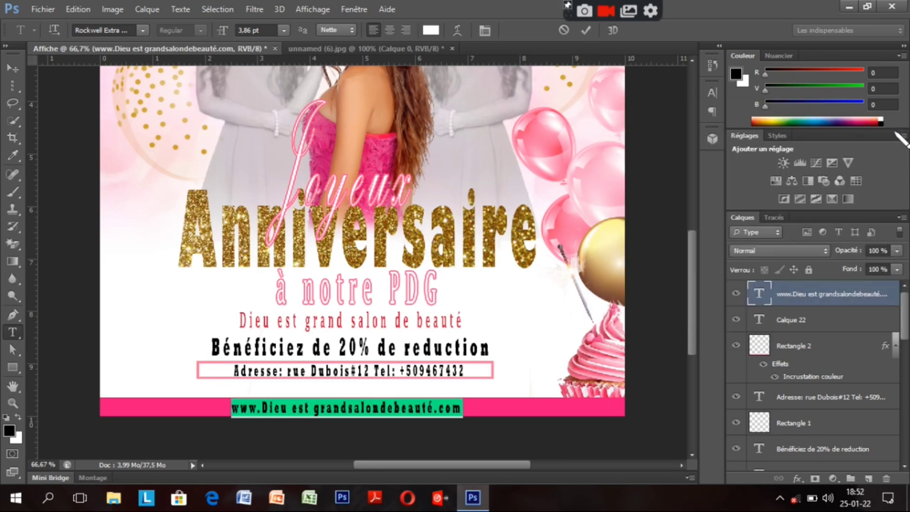
click(712, 93)
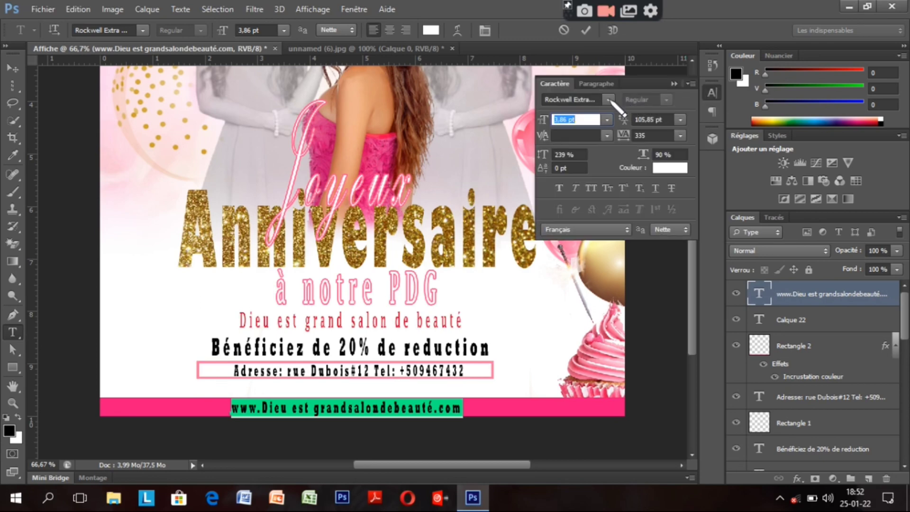
click(609, 100)
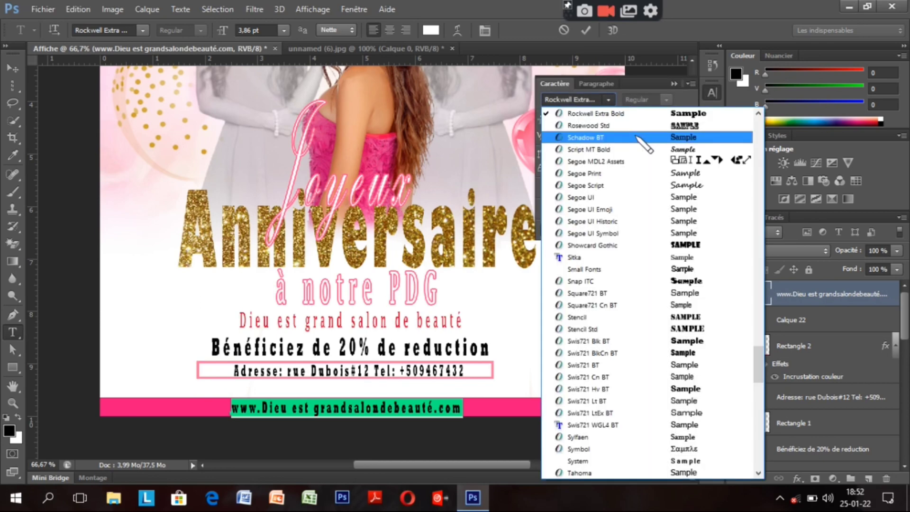
click(686, 230)
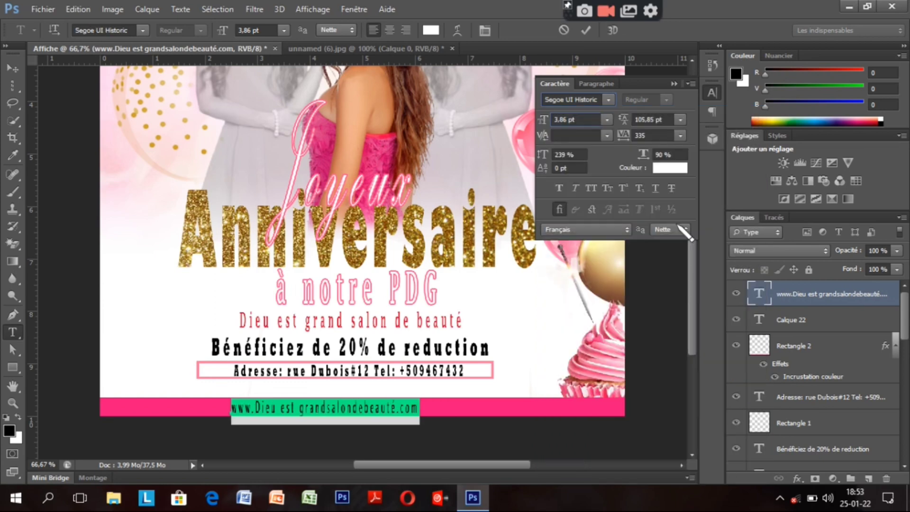
click(607, 102)
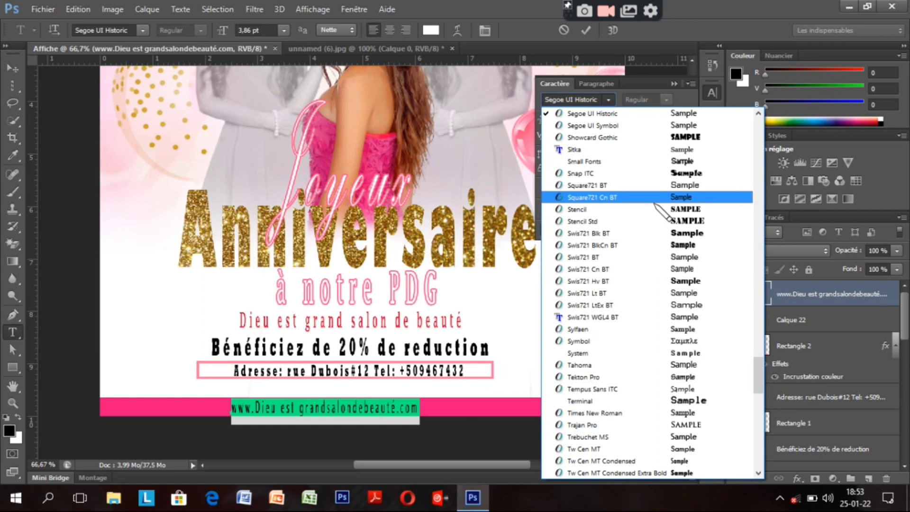
click(695, 281)
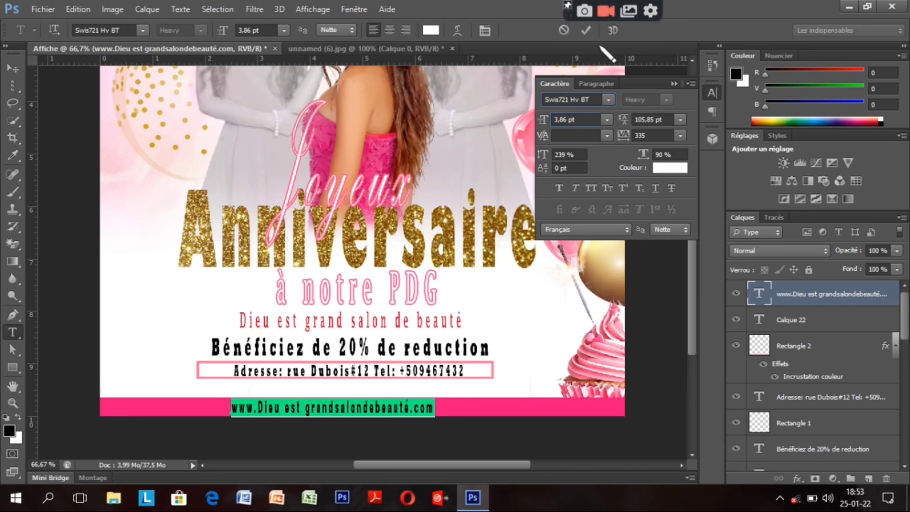
click(586, 30)
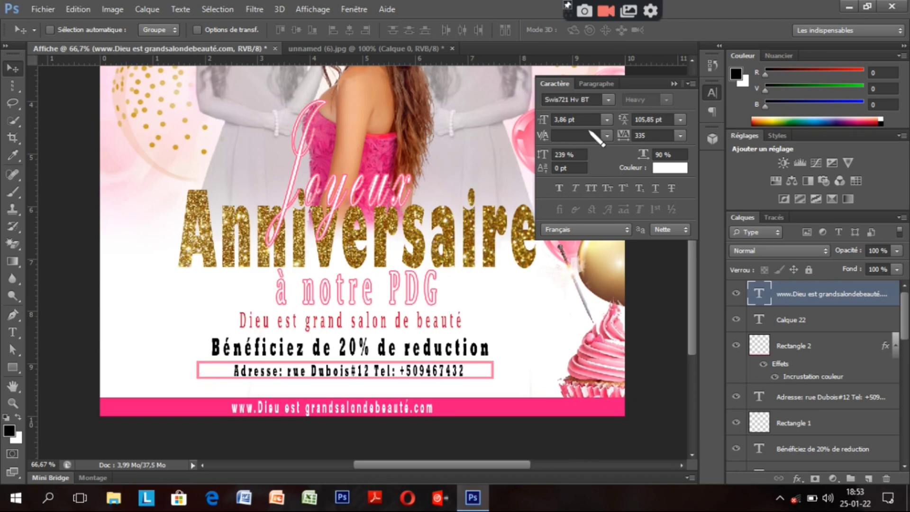
click(675, 84)
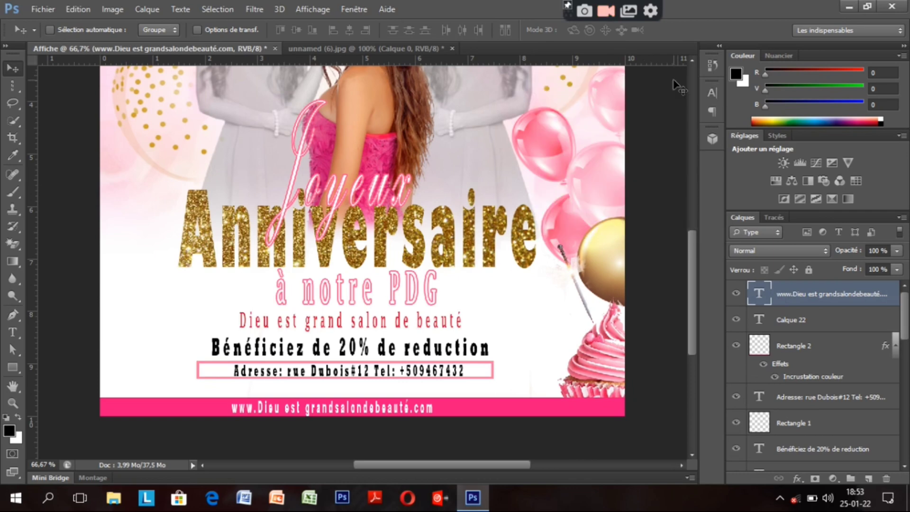
Step: Replace the website address's first lowercase 'w' with a capital 'W'
double_click(760, 295)
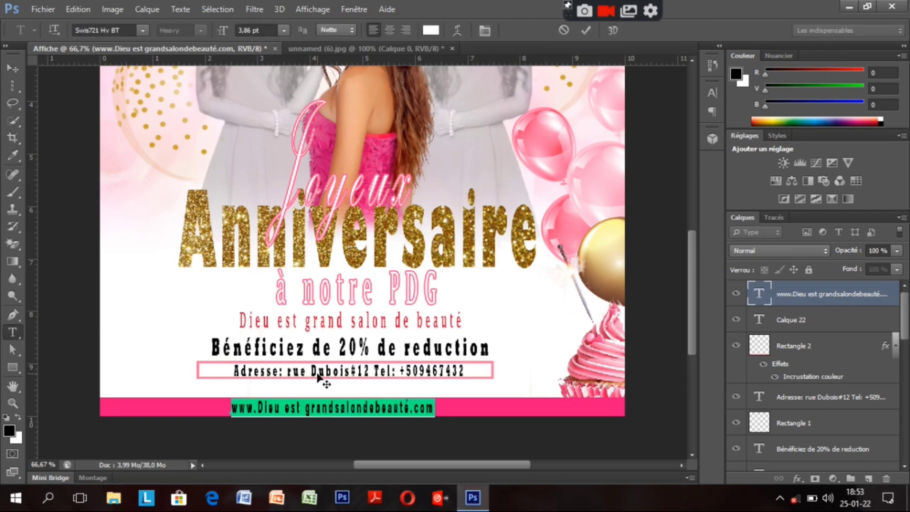
click(239, 407)
key(BackSpace)
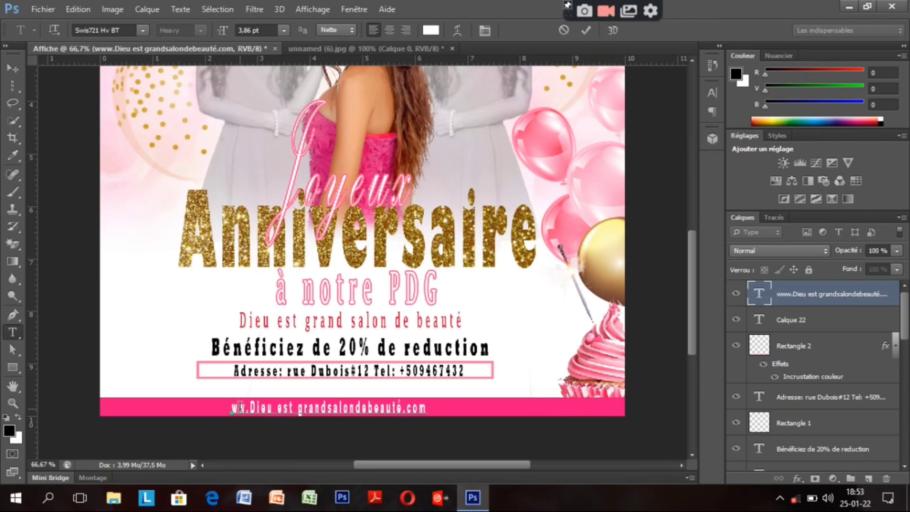
text(W)
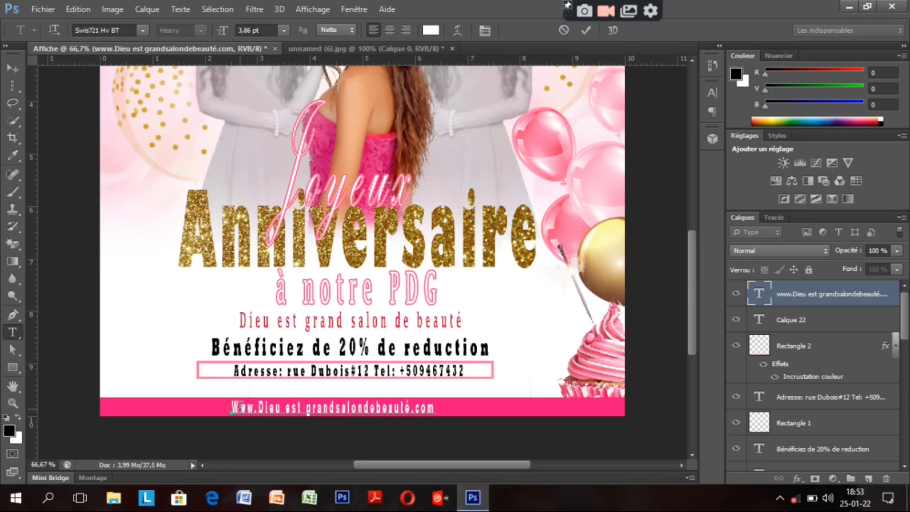
click(587, 30)
key(v)
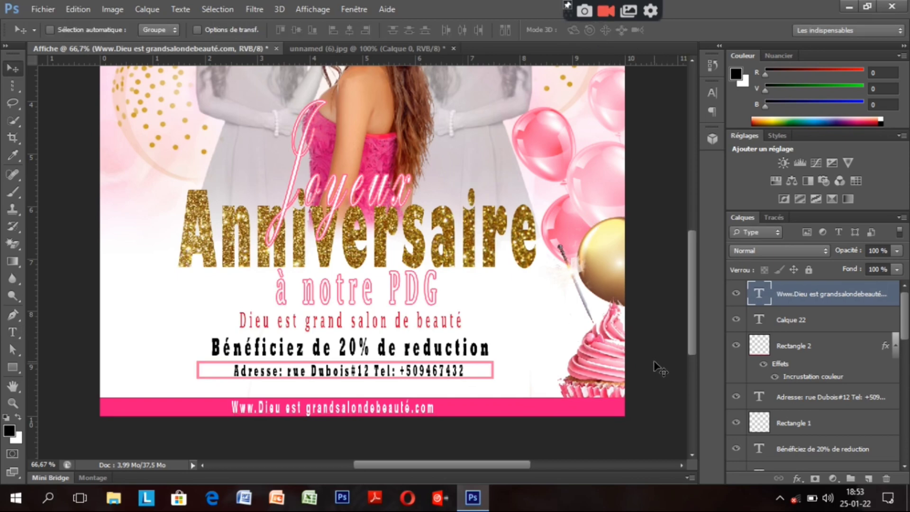
Step: Nudge the website text slightly right within the pink band
key(shift+Right)
key(shift+Right)
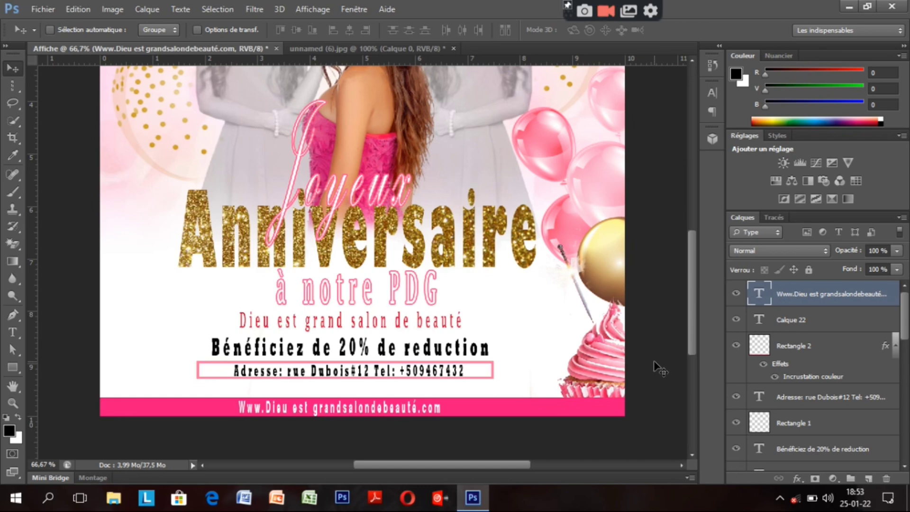
key(ctrl+minus)
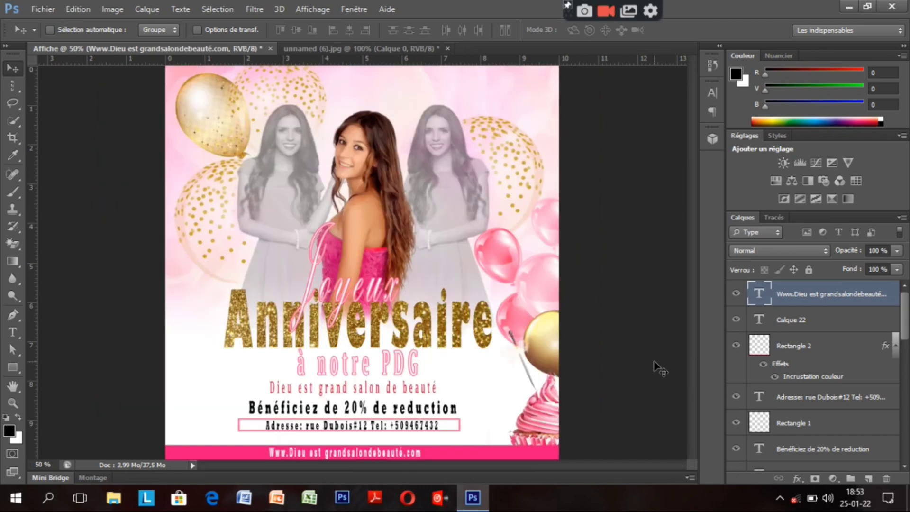
key(ctrl+plus)
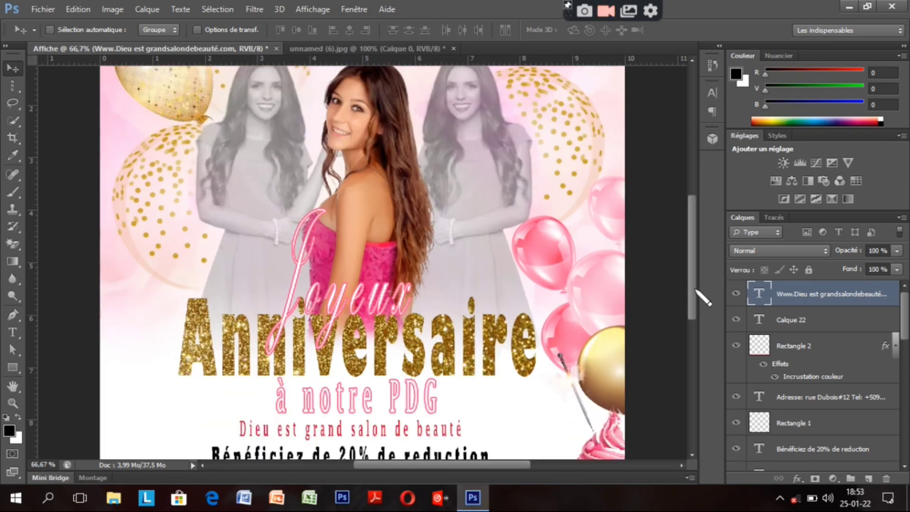
Step: Scroll the Layers panel and toggle Calque 5's visibility to identify the balloons layer
scroll(634, 335, down, 3)
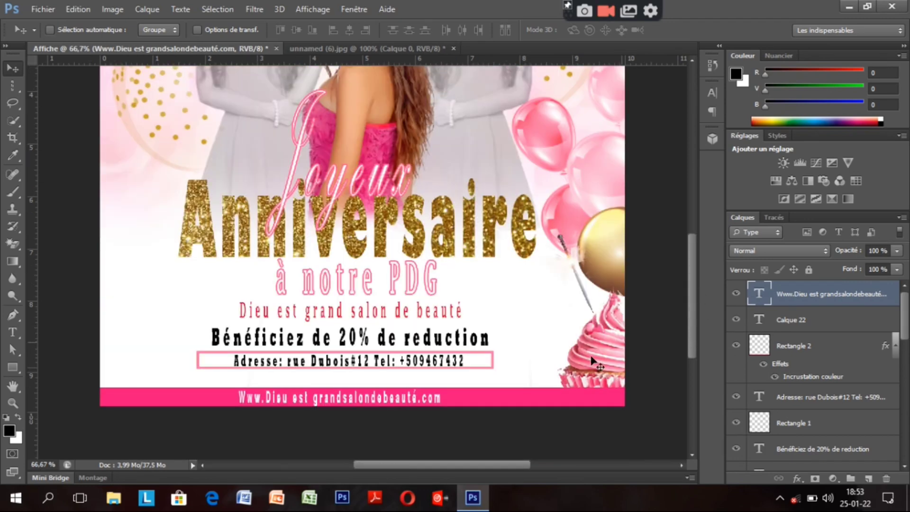
scroll(907, 329, down, 1)
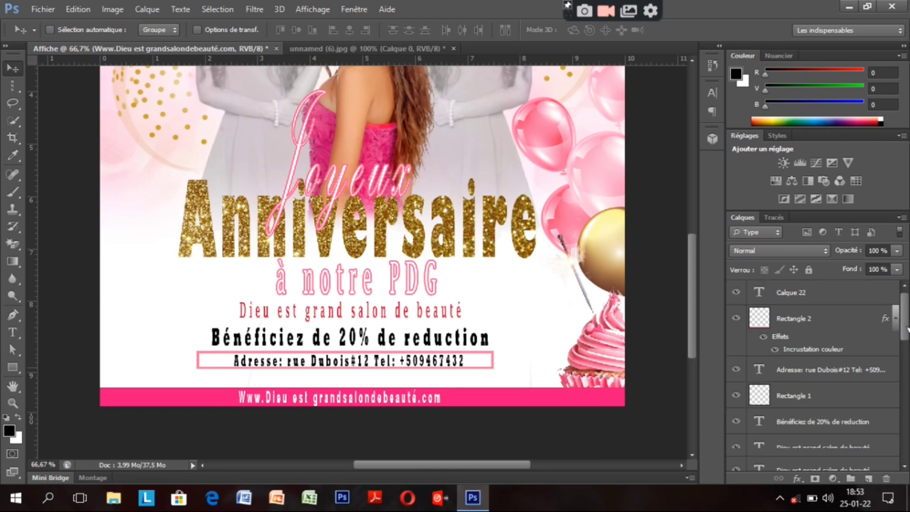
scroll(908, 328, down, 5)
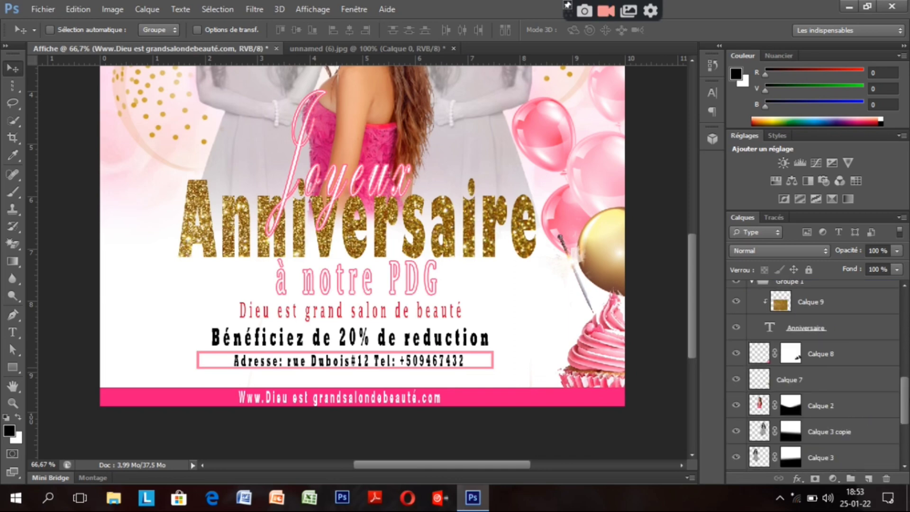
scroll(905, 438, down, 5)
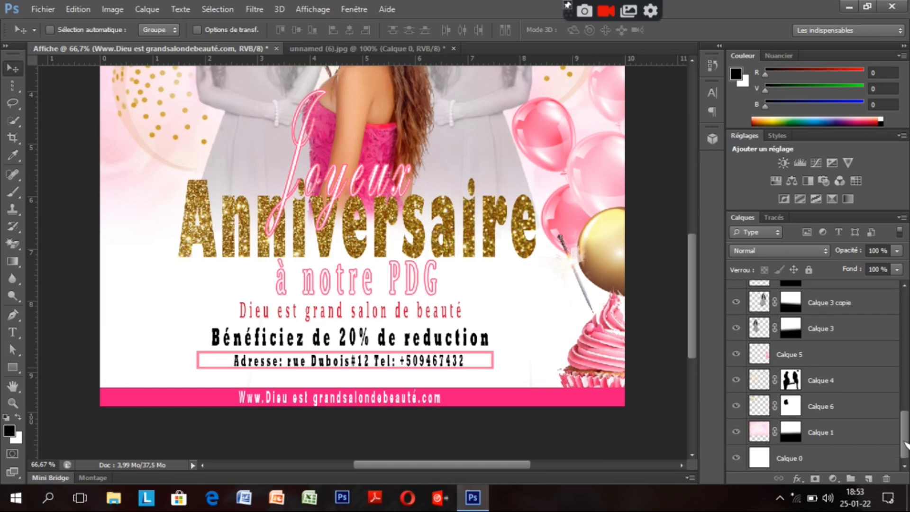
drag(903, 434, 904, 424)
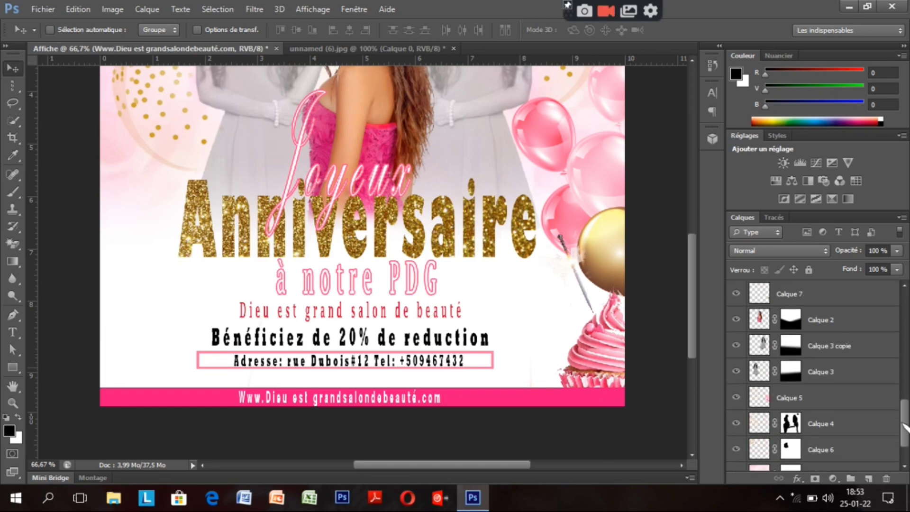
click(829, 405)
click(736, 398)
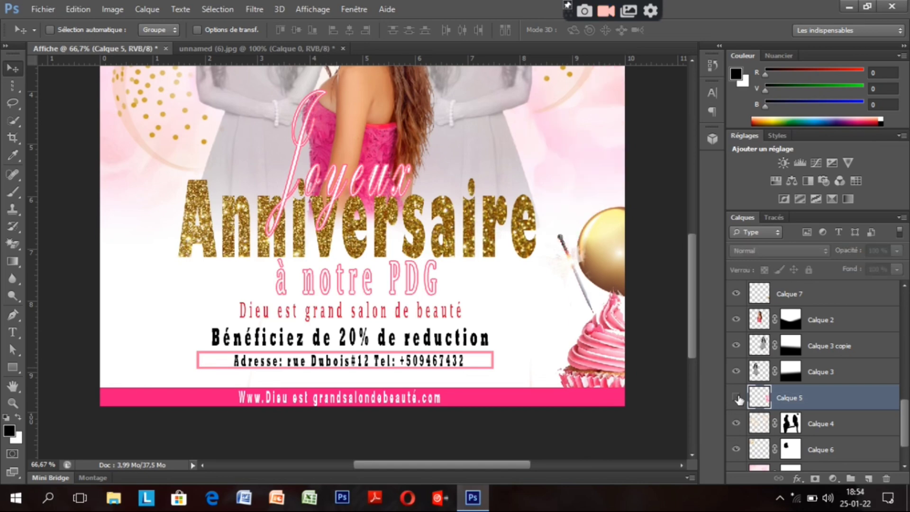
click(736, 399)
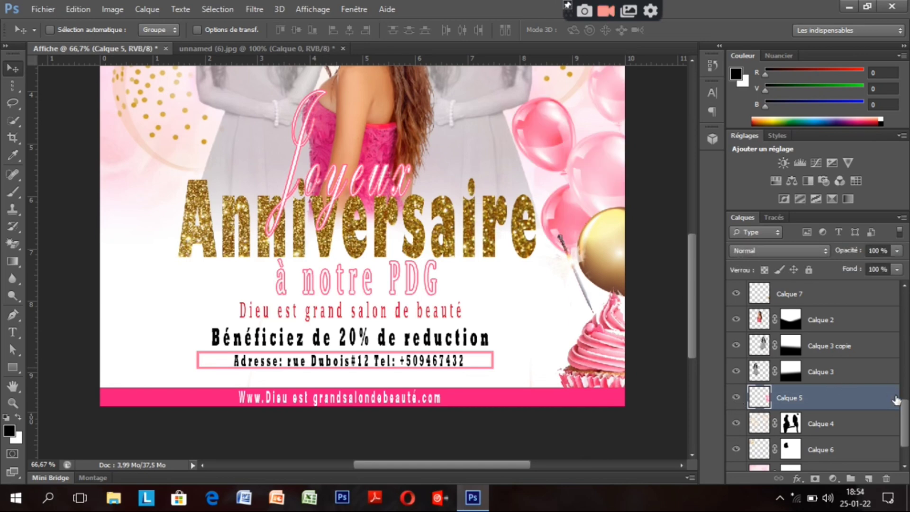
Step: Drag Calque 8 (the cupcake) to the top of the layer stack
drag(908, 409, 888, 381)
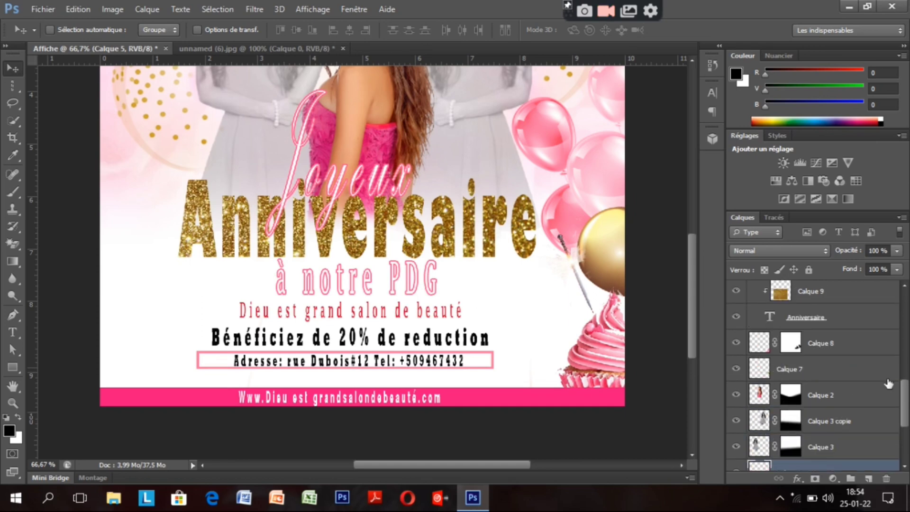
click(851, 347)
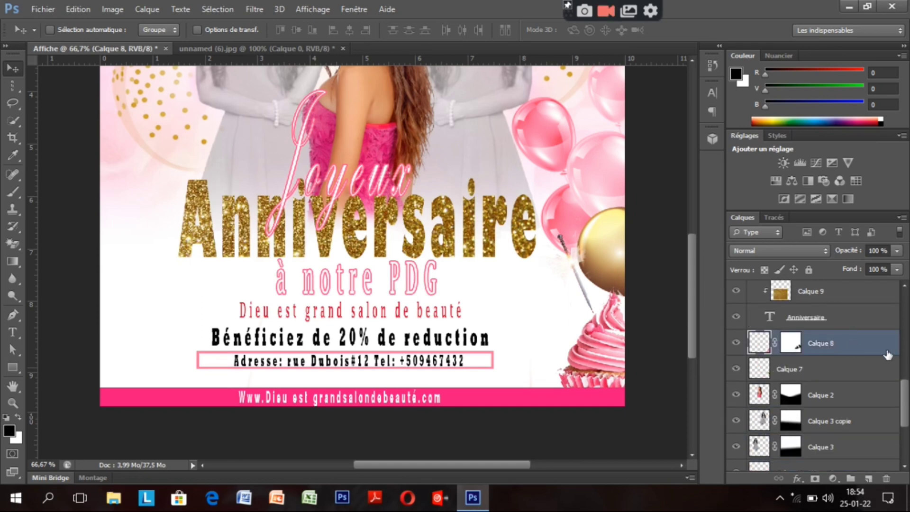
drag(878, 346, 862, 293)
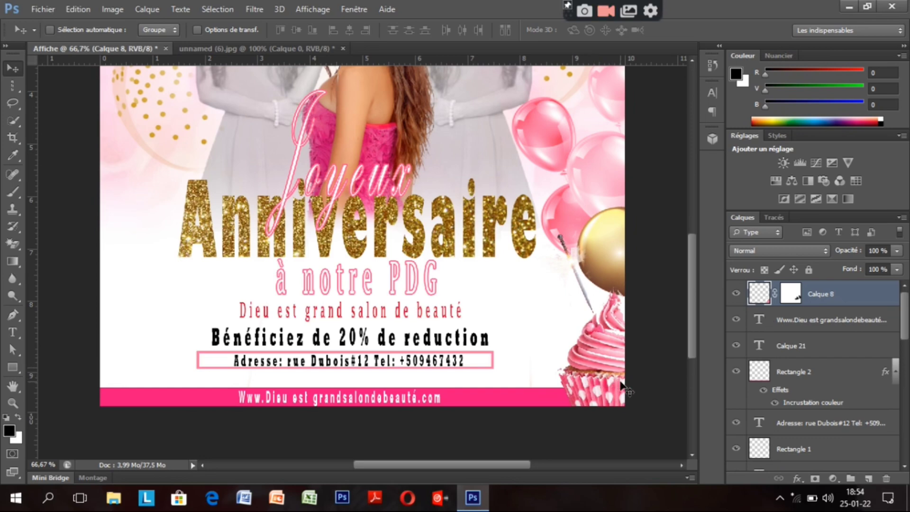
key(ctrl+minus)
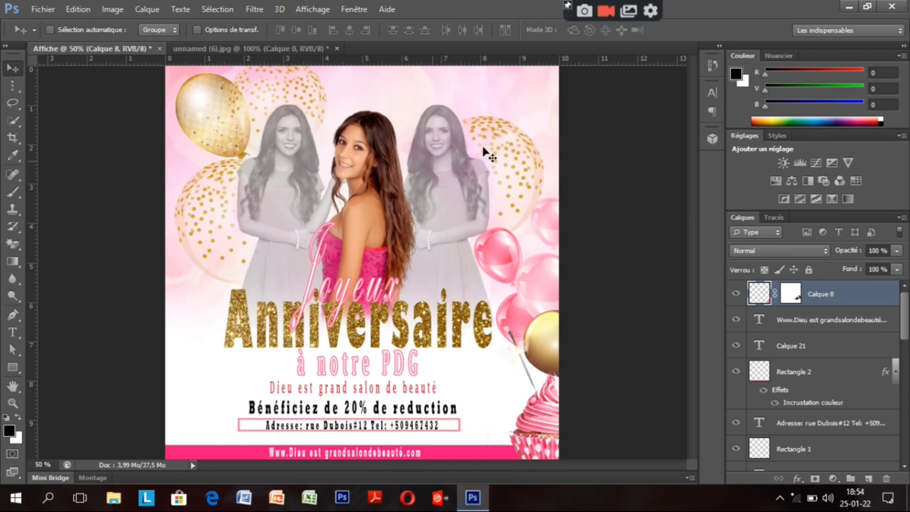
Step: Open unnamed (6) and drag the gold glitter image onto the Affiche poster as Calque 22
click(44, 10)
click(58, 35)
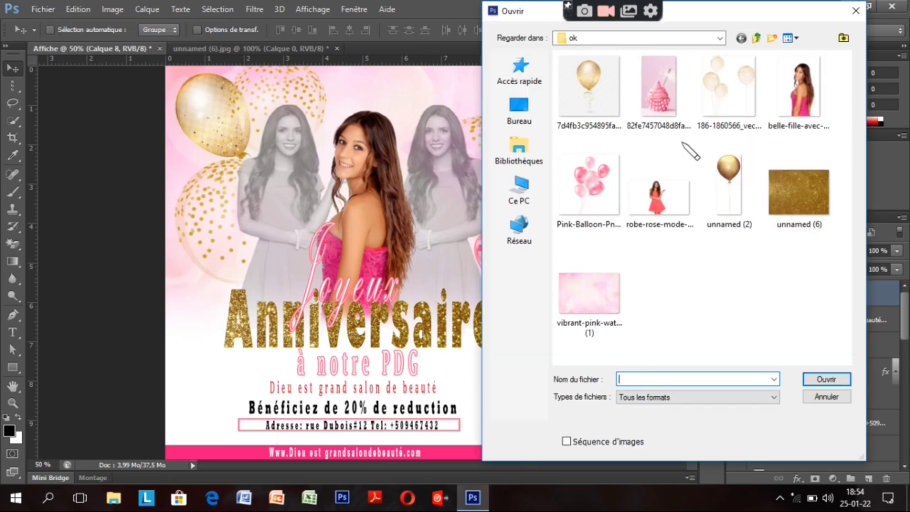
click(812, 197)
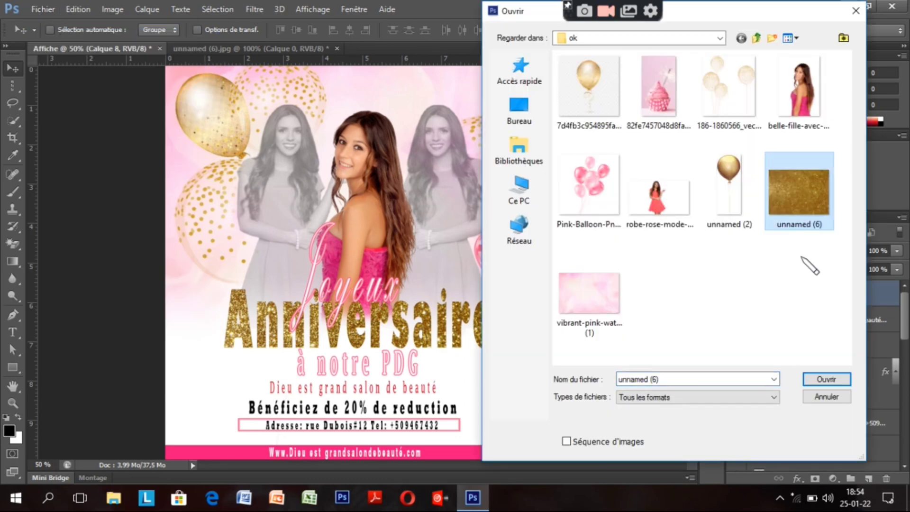
click(834, 381)
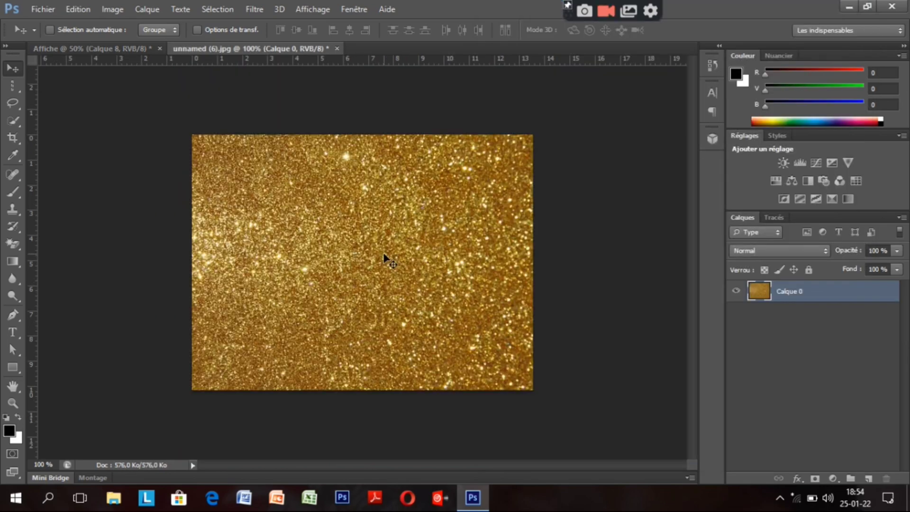
drag(389, 260, 280, 328)
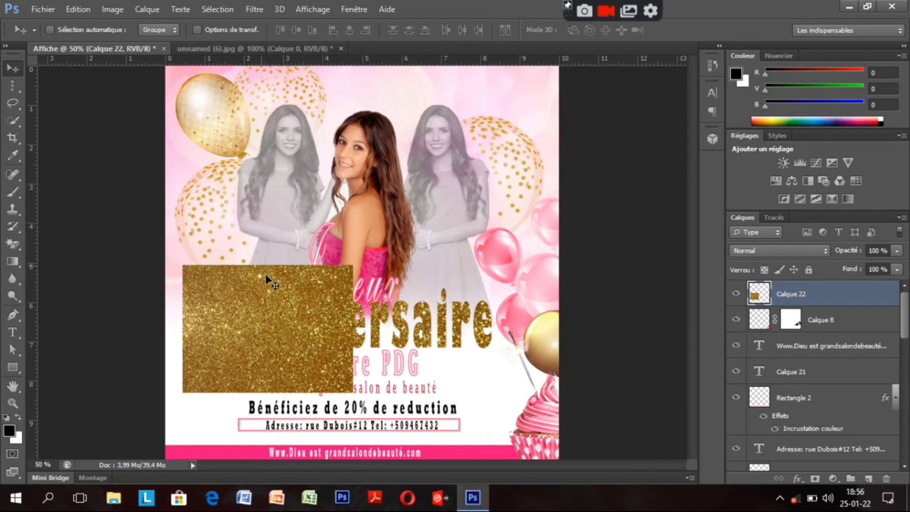
Step: Scale Calque 22 to about 142%, rotate it about 43° and place it bottom-left
drag(266, 277, 280, 265)
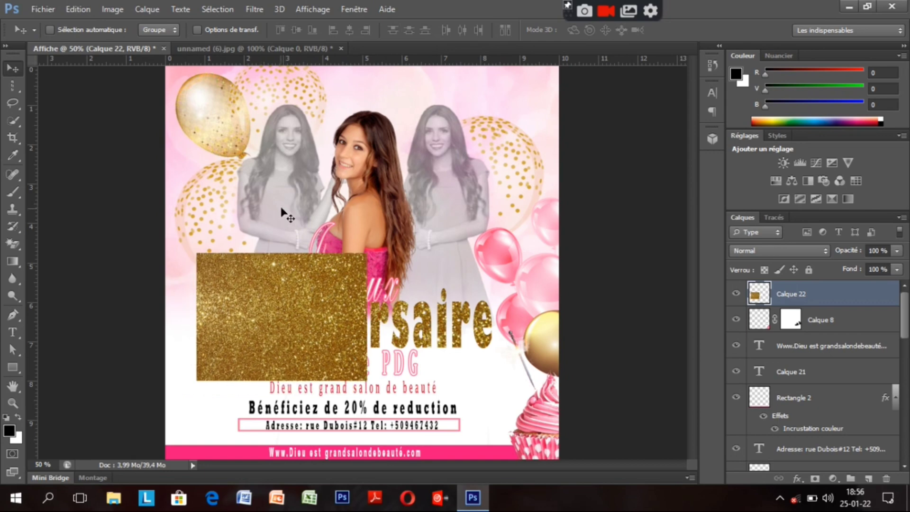
key(ctrl+t)
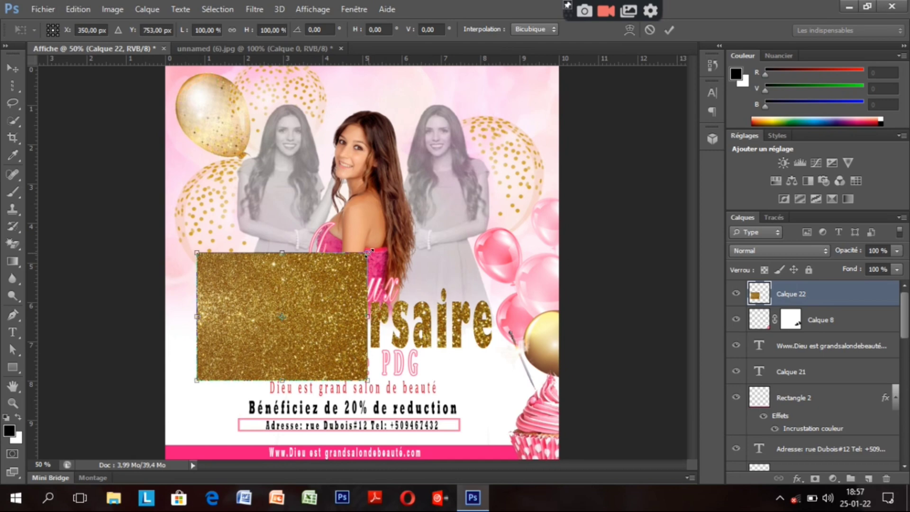
drag(370, 251, 446, 204)
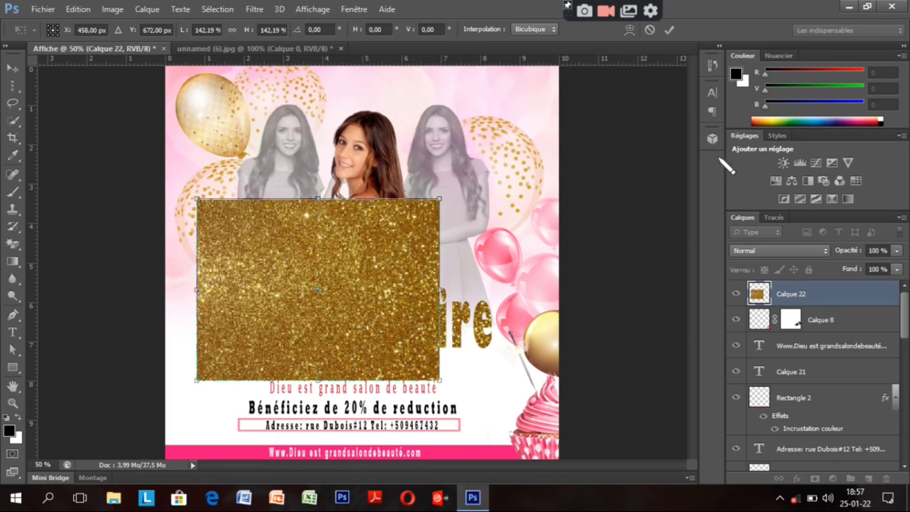
key(ctrl+plus)
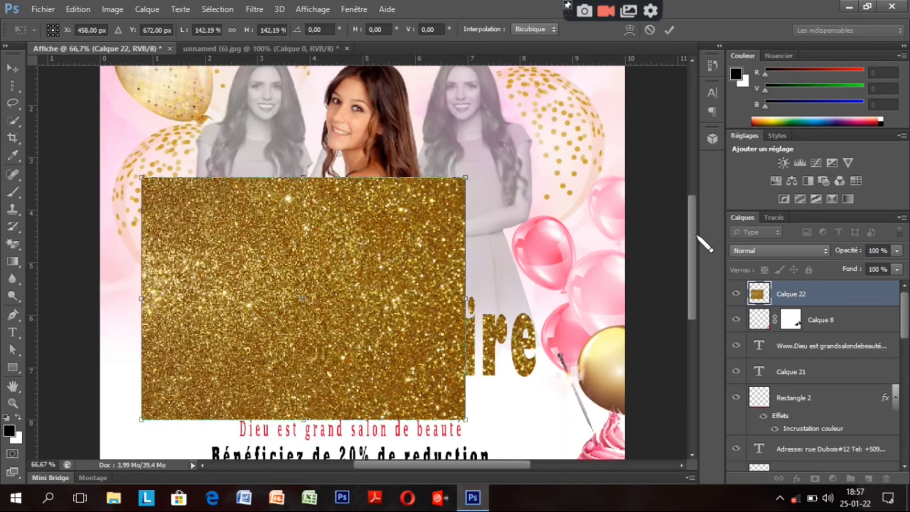
scroll(417, 213, down, 4)
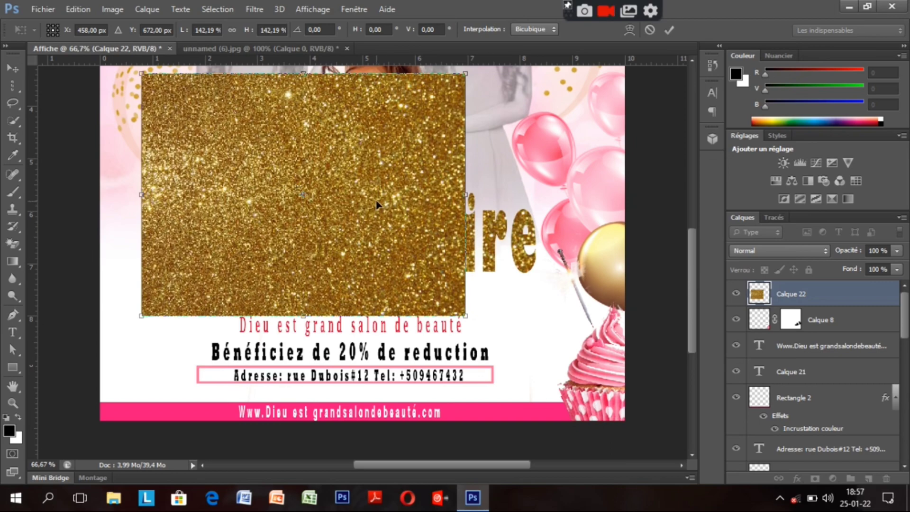
drag(377, 204, 337, 296)
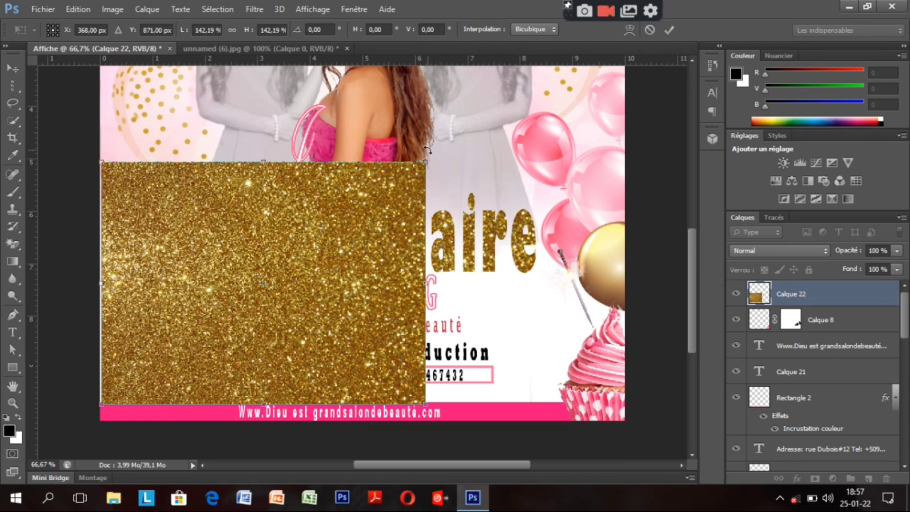
drag(427, 149, 504, 299)
drag(301, 284, 179, 388)
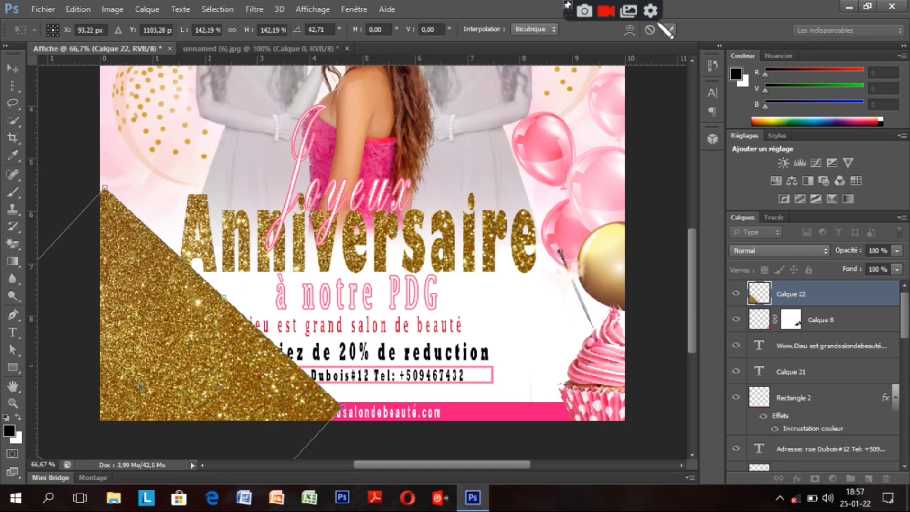
click(669, 29)
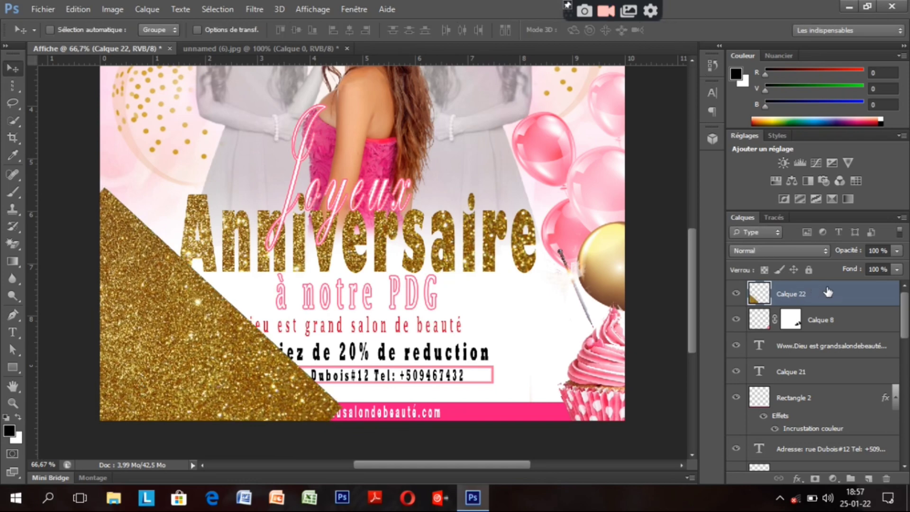
Step: Add a layer mask to Calque 22 and set up a soft 114 px brush
click(815, 480)
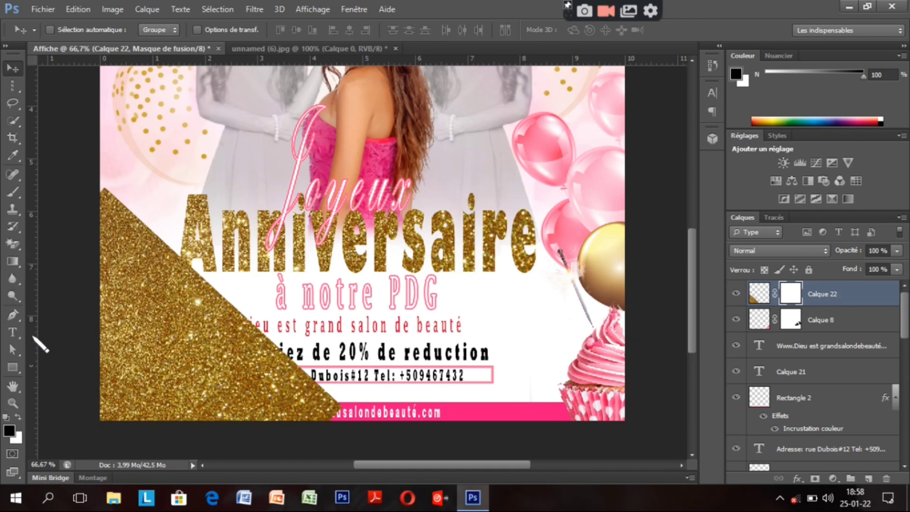
click(13, 192)
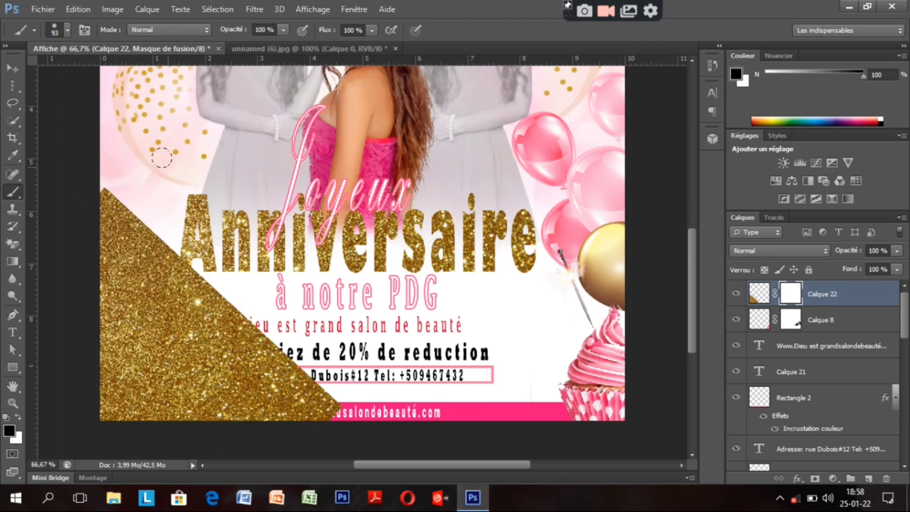
click(68, 30)
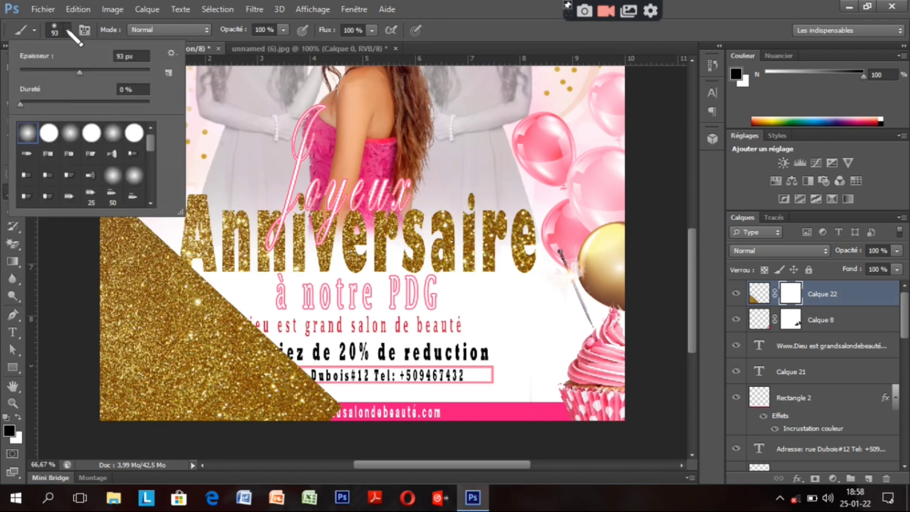
drag(80, 72, 89, 73)
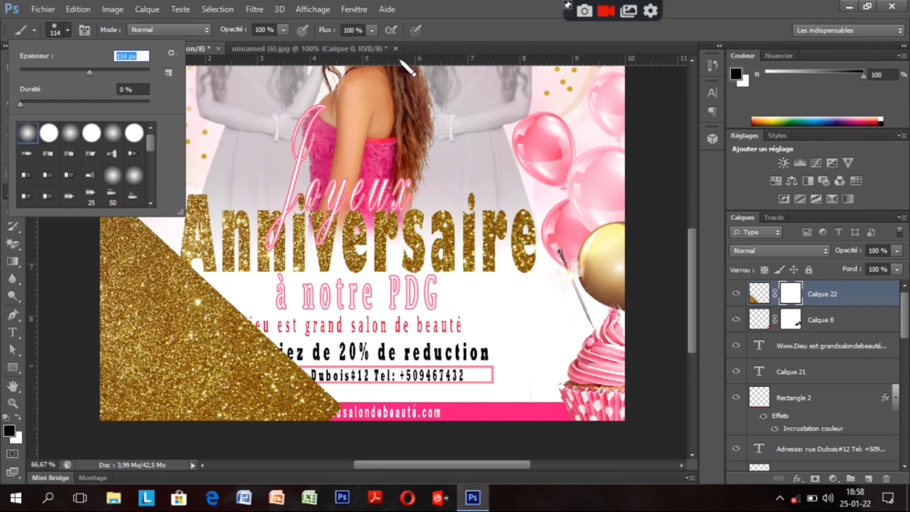
click(448, 17)
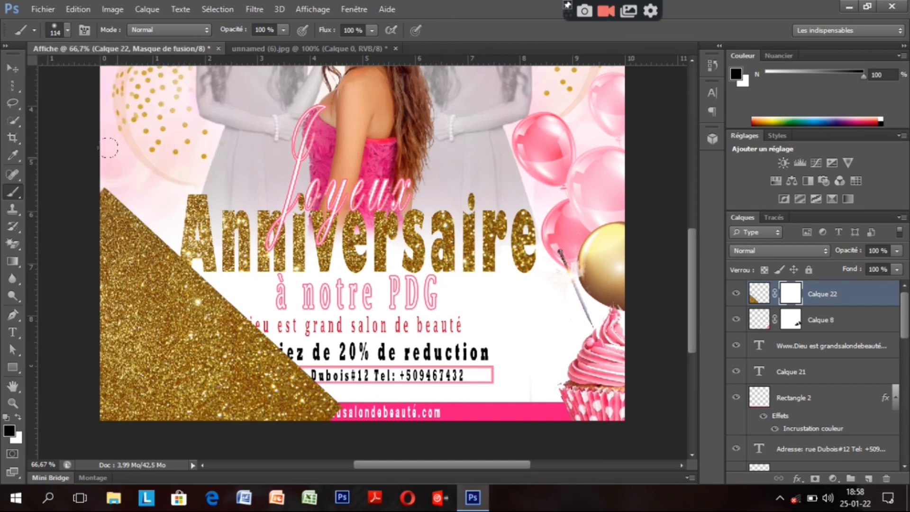
Step: Paint black on the mask along the glitter's diagonal edge, uncovering the Bénéficiez, Adresse and website lines
drag(115, 176, 182, 284)
mouse_move(180, 268)
mouse_down()
mouse_move(209, 328)
mouse_move(284, 379)
mouse_move(280, 400)
mouse_move(284, 366)
mouse_up()
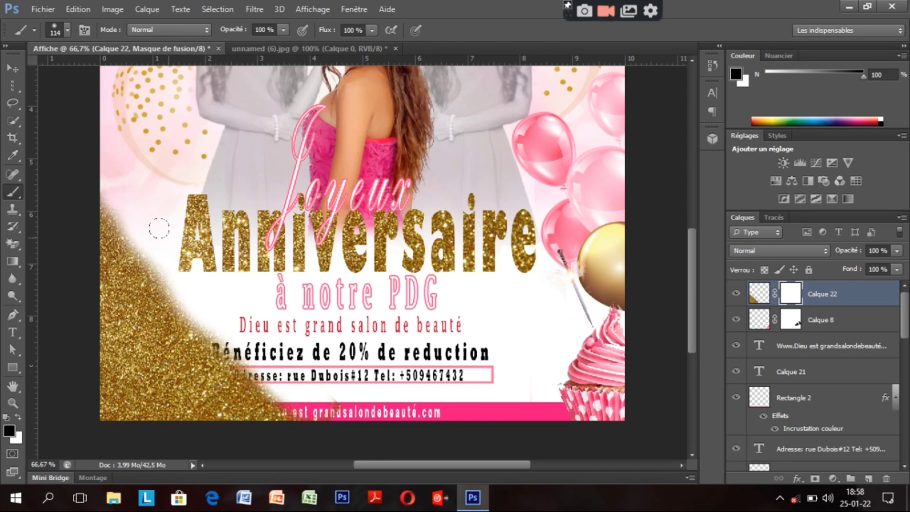
drag(159, 228, 181, 282)
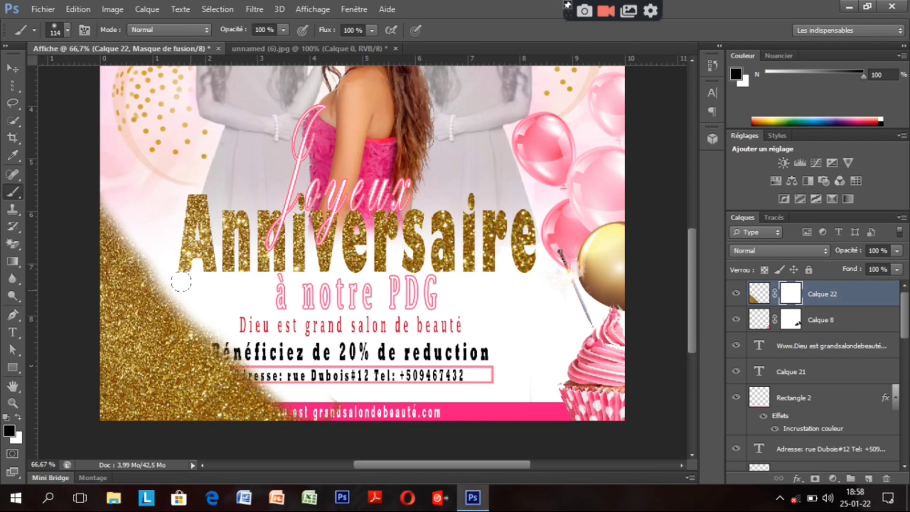
drag(180, 282, 200, 319)
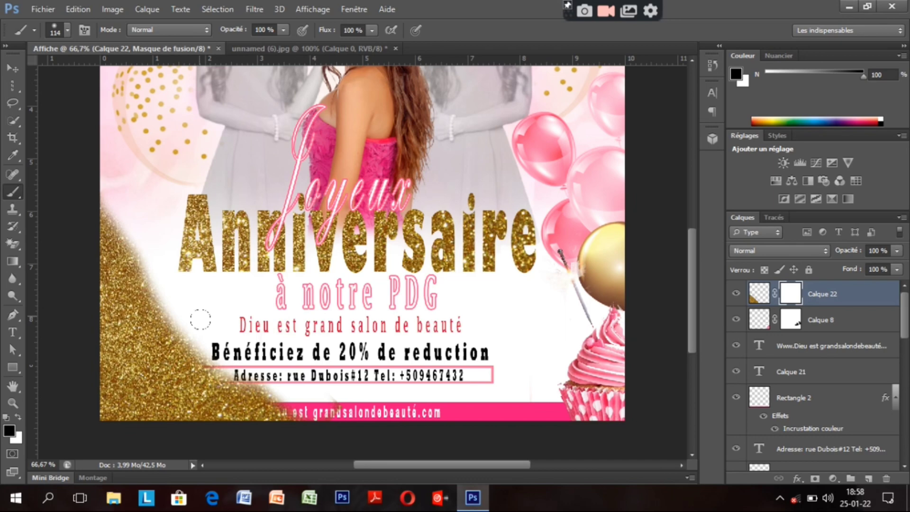
drag(201, 320, 246, 356)
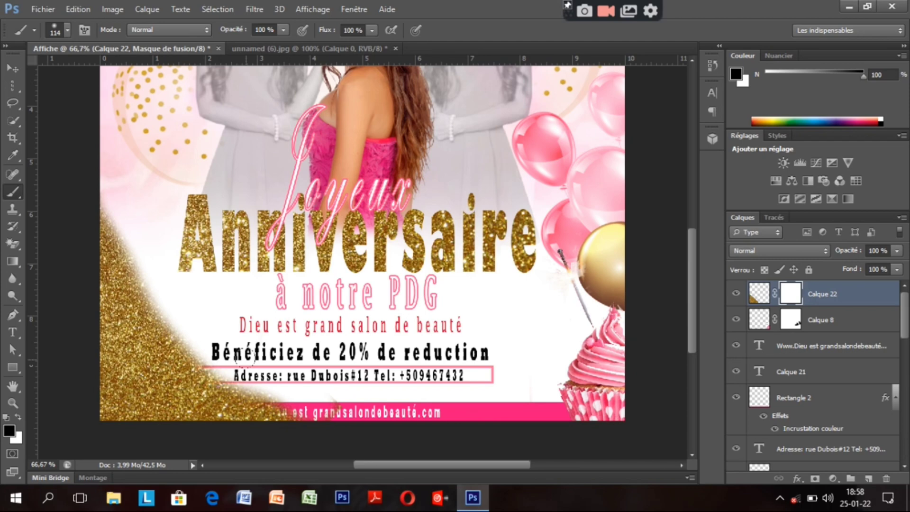
mouse_move(245, 358)
mouse_down()
mouse_move(155, 285)
mouse_move(214, 352)
mouse_move(200, 348)
mouse_move(178, 321)
mouse_move(176, 299)
mouse_move(249, 377)
mouse_up()
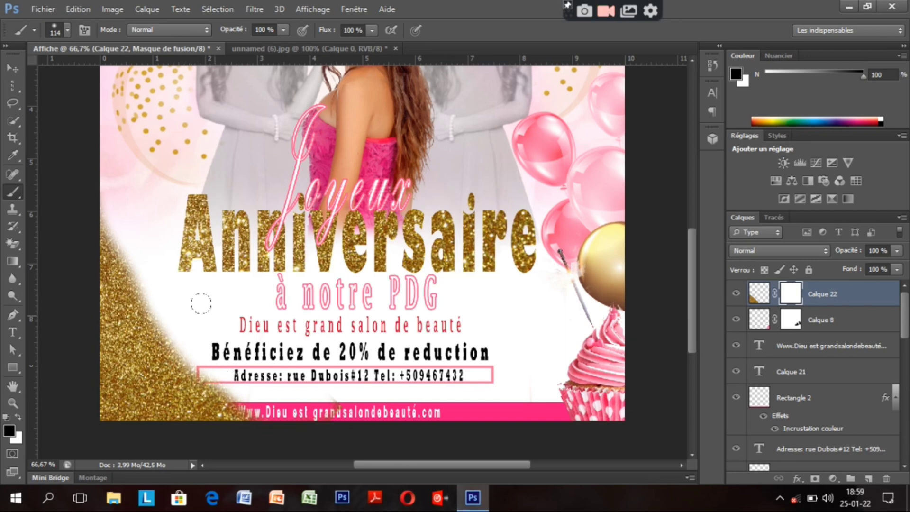
drag(148, 273, 134, 236)
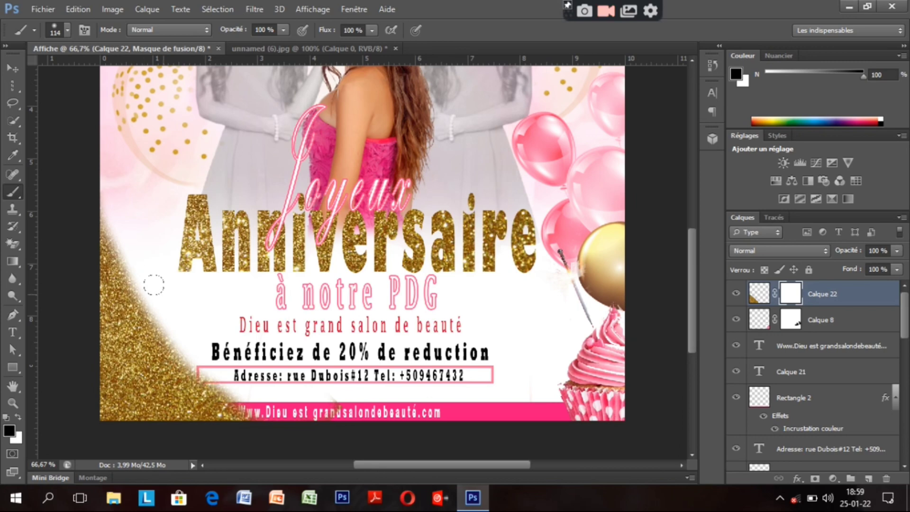
mouse_move(154, 284)
mouse_down()
mouse_move(177, 329)
mouse_move(187, 322)
mouse_move(172, 295)
mouse_up()
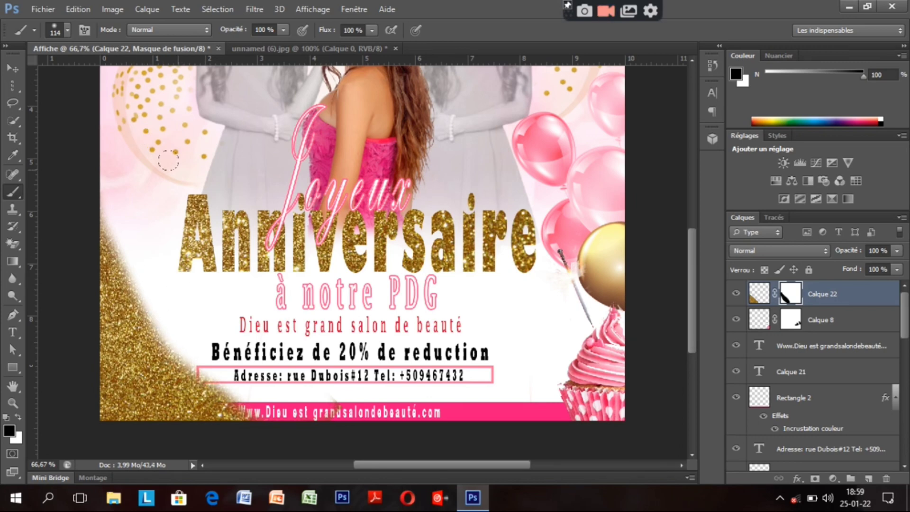
Step: Move Calque 22 below the Rectangle 2 layer in the Layers panel
click(13, 68)
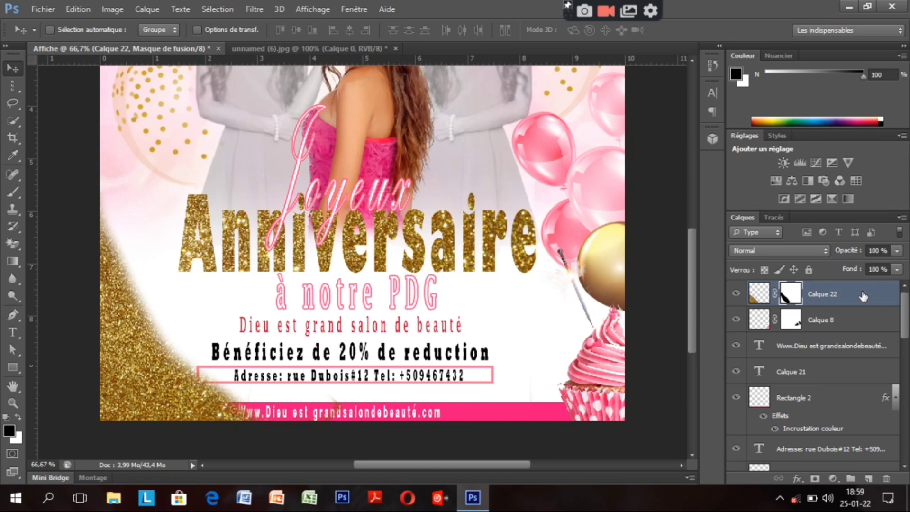
drag(863, 296, 867, 359)
scroll(908, 349, down, 2)
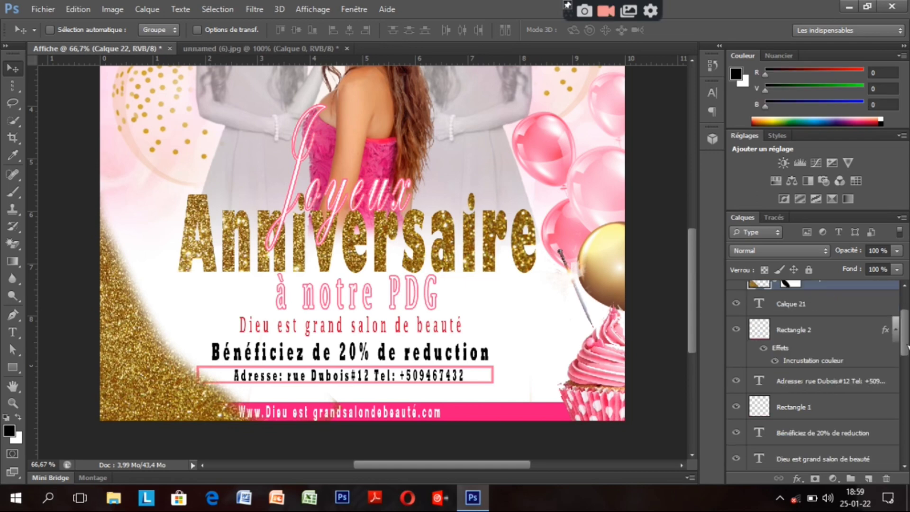
scroll(908, 349, down, 1)
scroll(908, 349, up, 3)
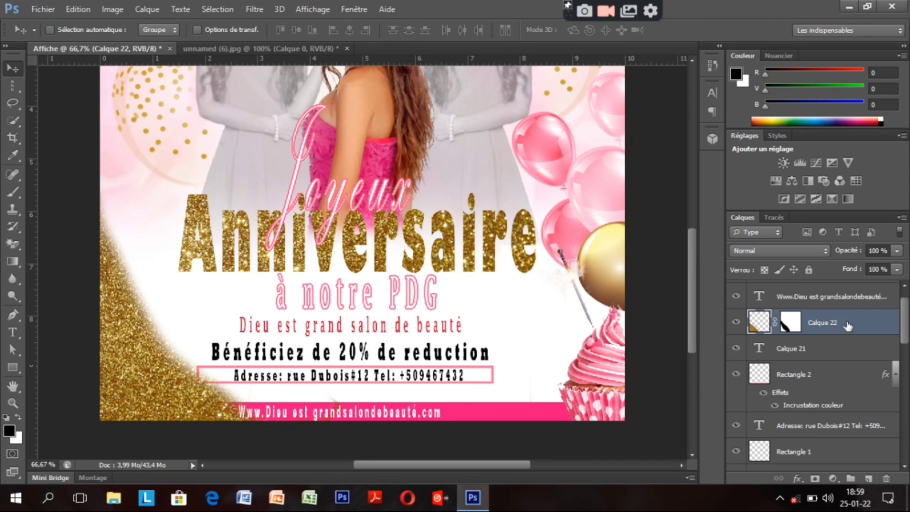
drag(848, 325, 861, 408)
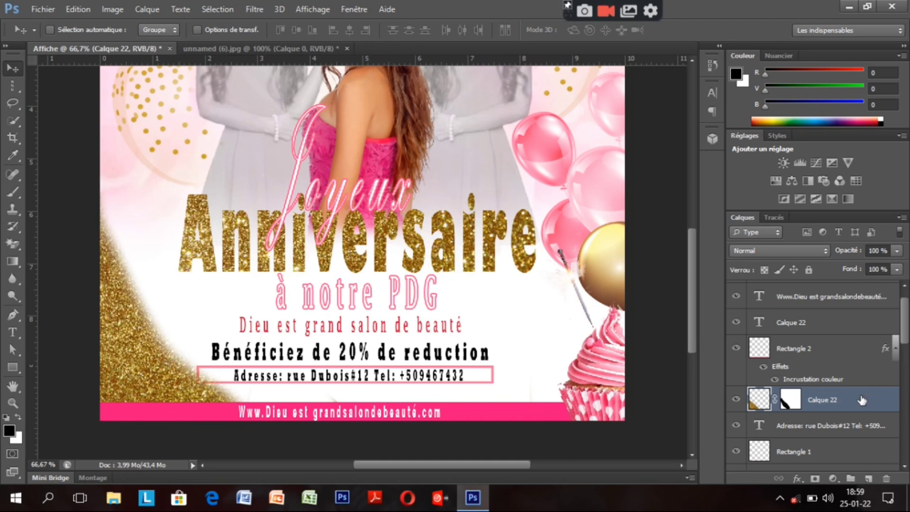
Step: Duplicate the glitter layer and move the copy up toward the top-right
key(ctrl+j)
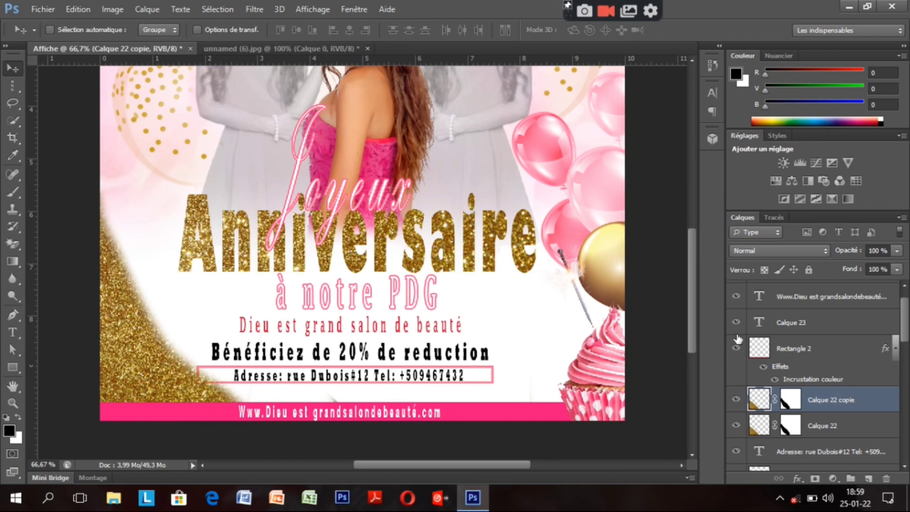
key(ctrl+minus)
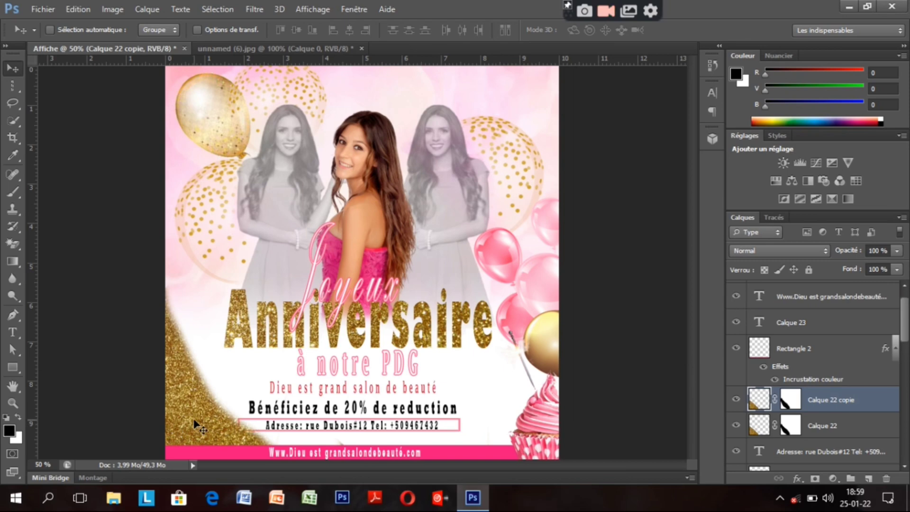
drag(194, 421, 497, 122)
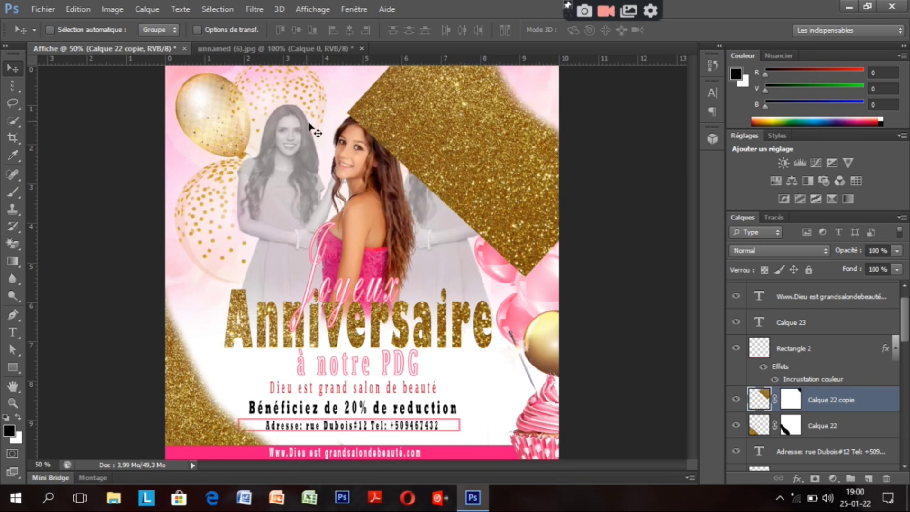
Step: Rotate Calque 22 copie to about 176° and fit it into the top-right corner
key(ctrl+t)
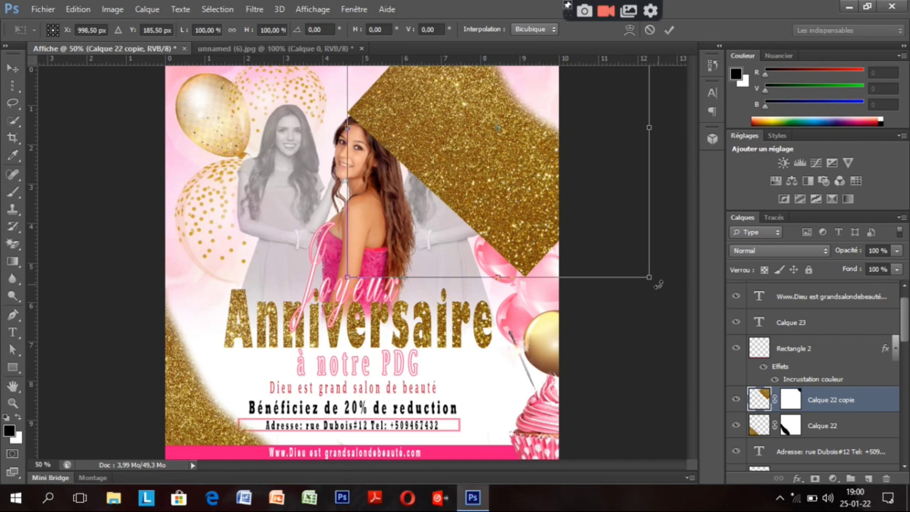
drag(658, 285, 500, 300)
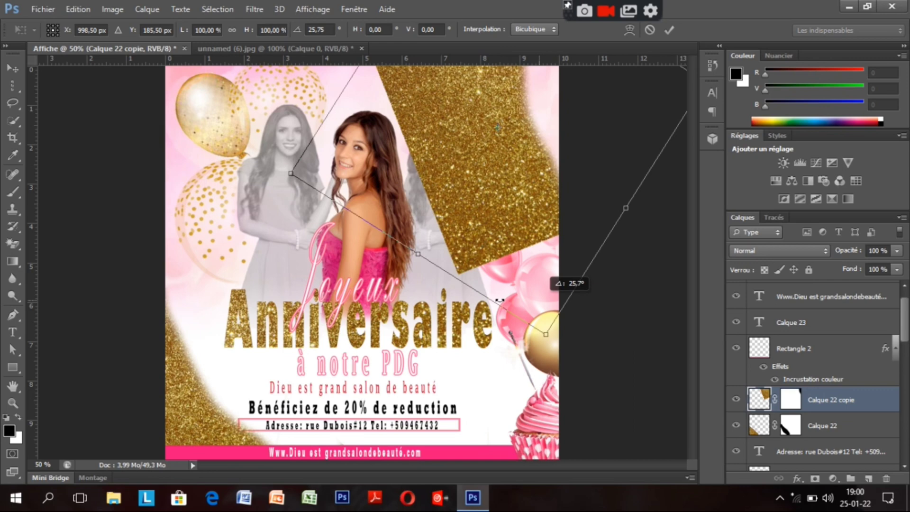
drag(500, 300, 425, 31)
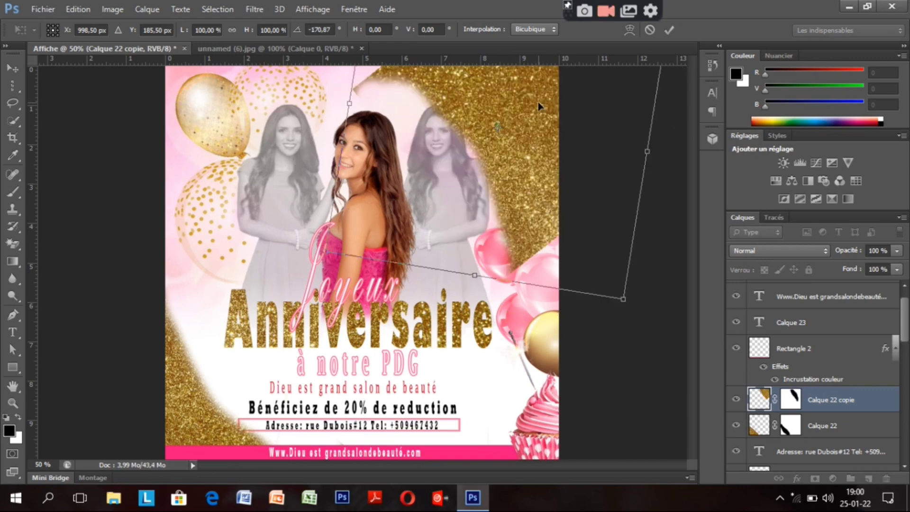
key(ctrl+minus)
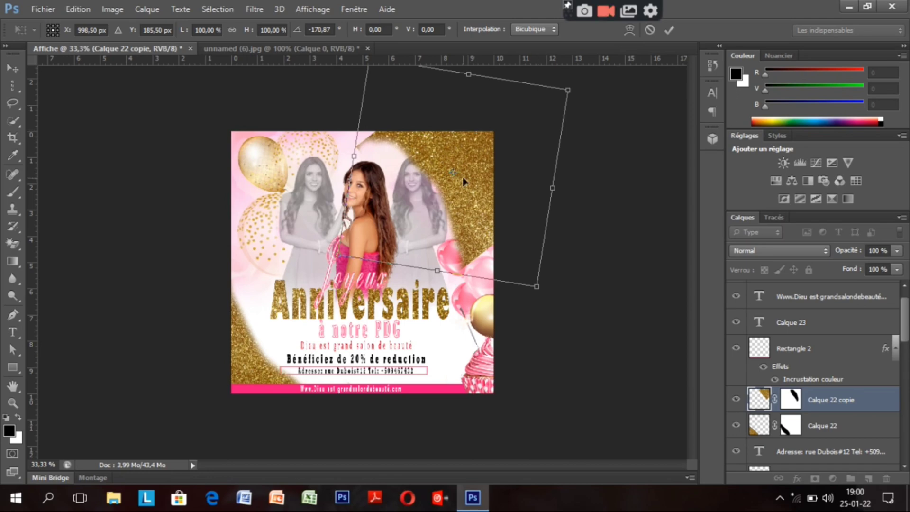
drag(476, 138, 487, 162)
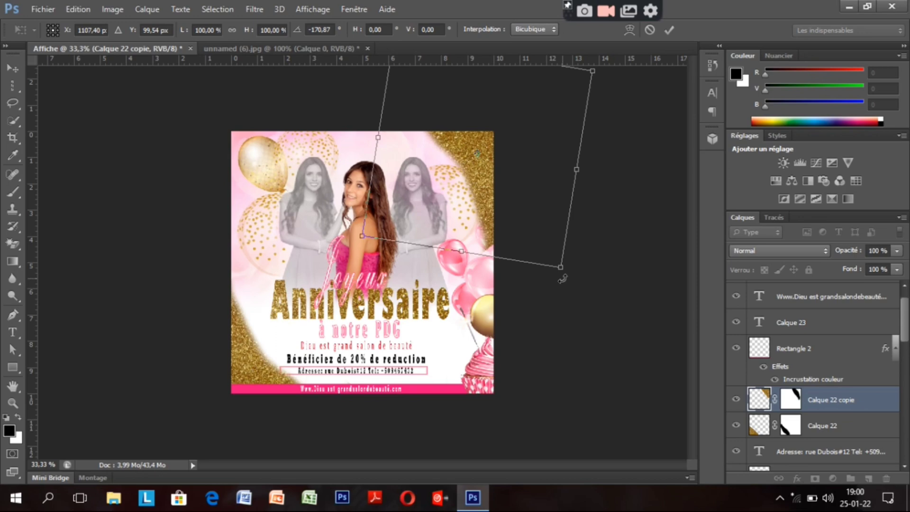
drag(563, 279, 507, 219)
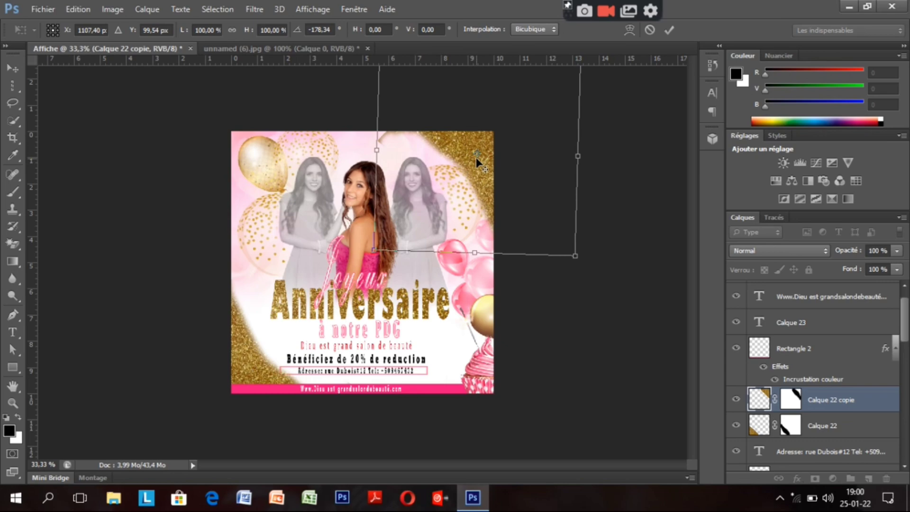
drag(476, 158, 476, 136)
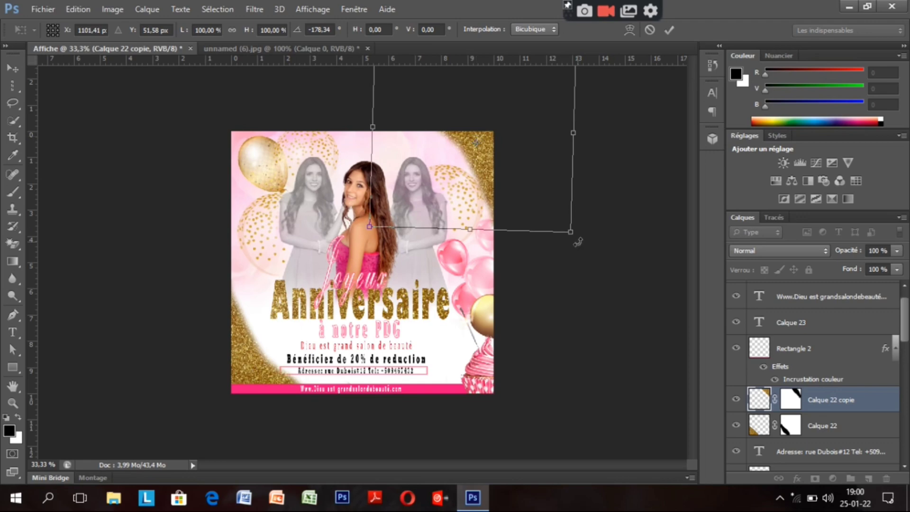
drag(578, 242, 697, 93)
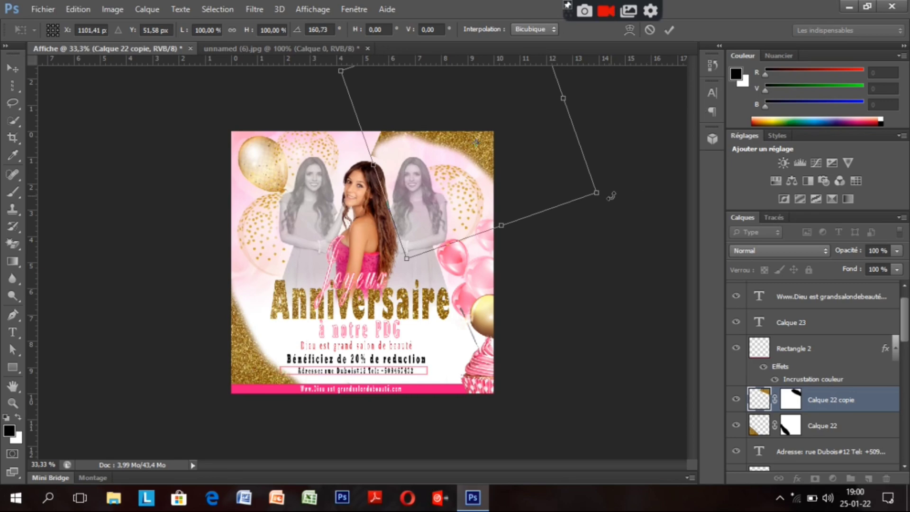
drag(611, 196, 602, 236)
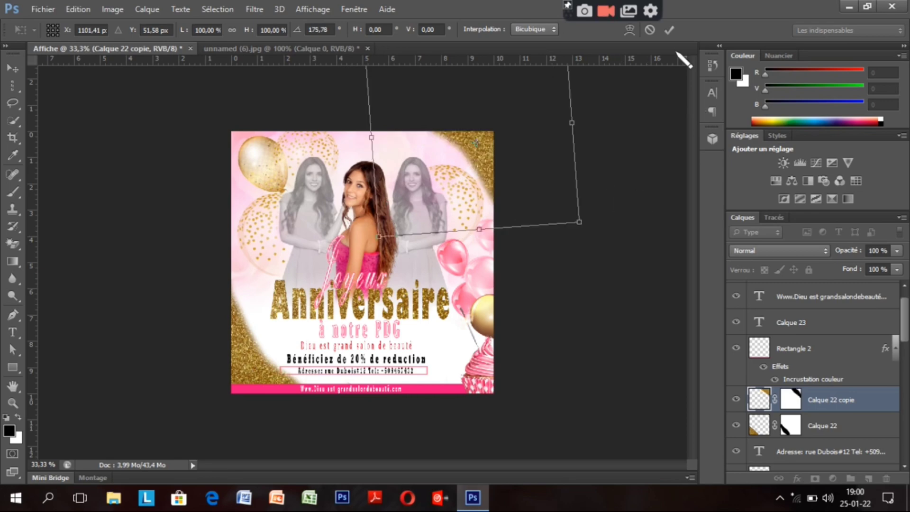
click(669, 30)
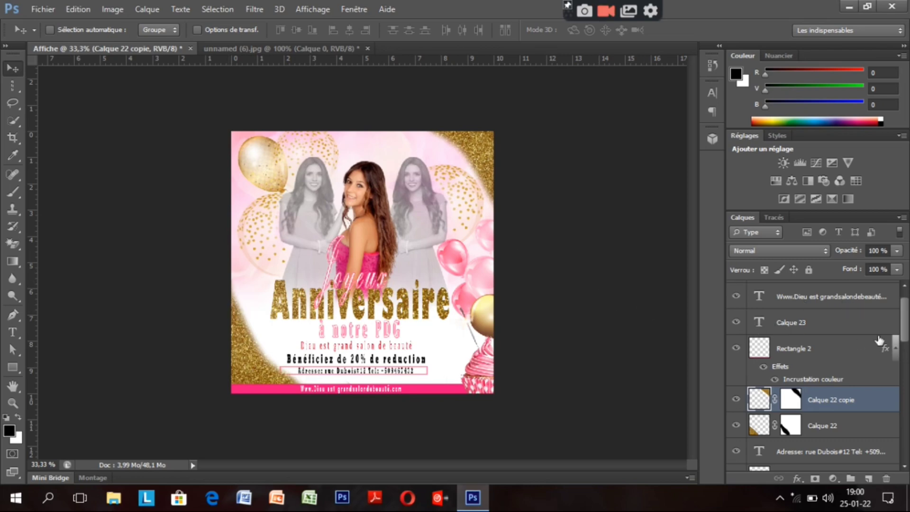
Step: Select the Anniversaire layer and bring up its Layer Style dialog
scroll(909, 327, down, 8)
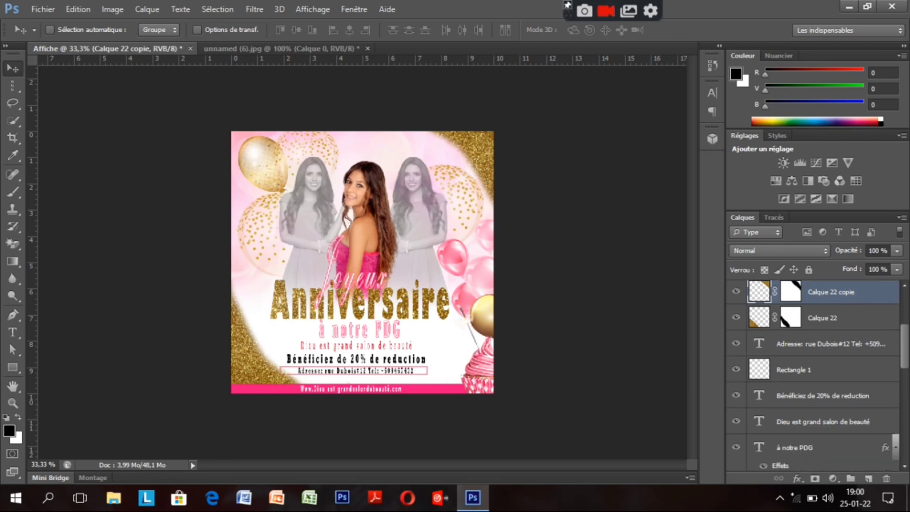
scroll(852, 395, down, 3)
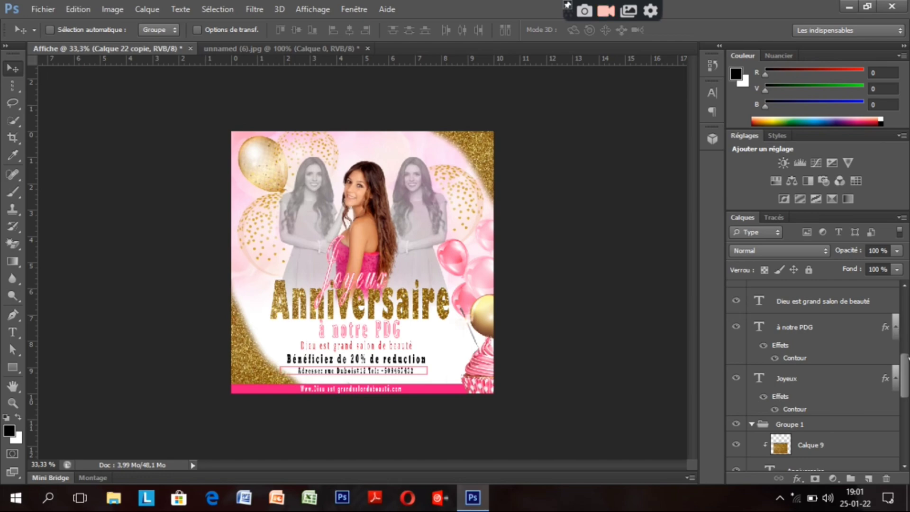
scroll(907, 359, down, 1)
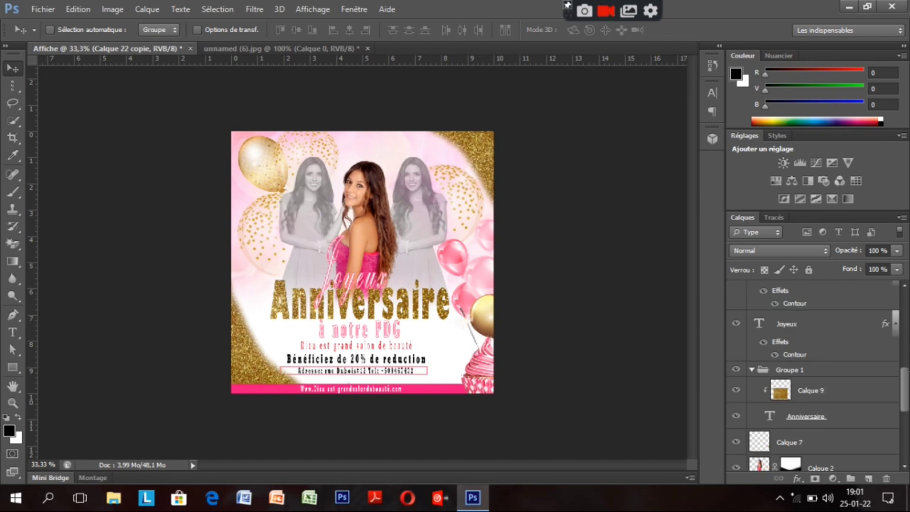
click(837, 414)
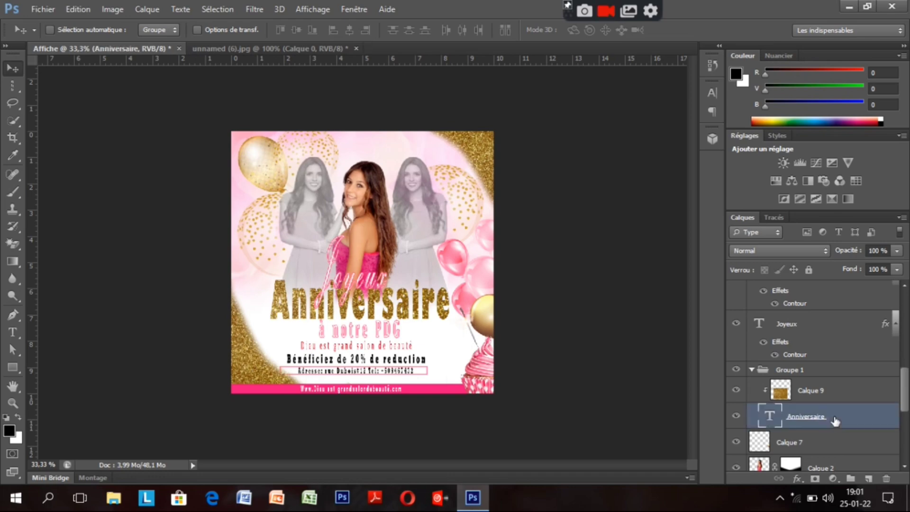
double_click(864, 420)
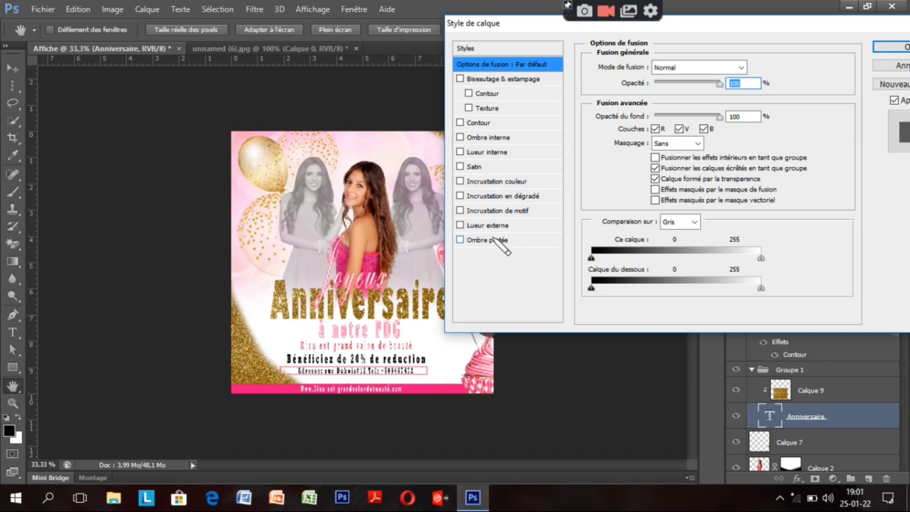
Step: Add an Ombre portée with distance 12 px, spread 3% and size 13 px
click(463, 240)
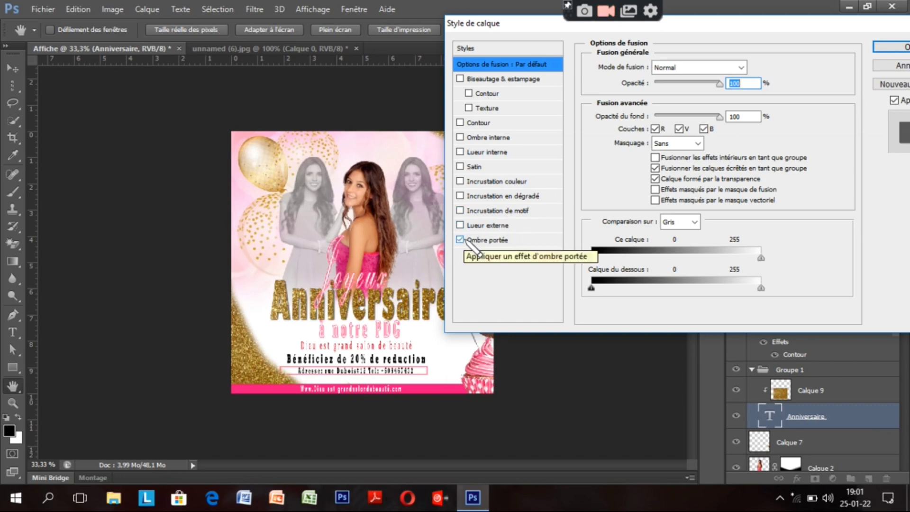
click(505, 241)
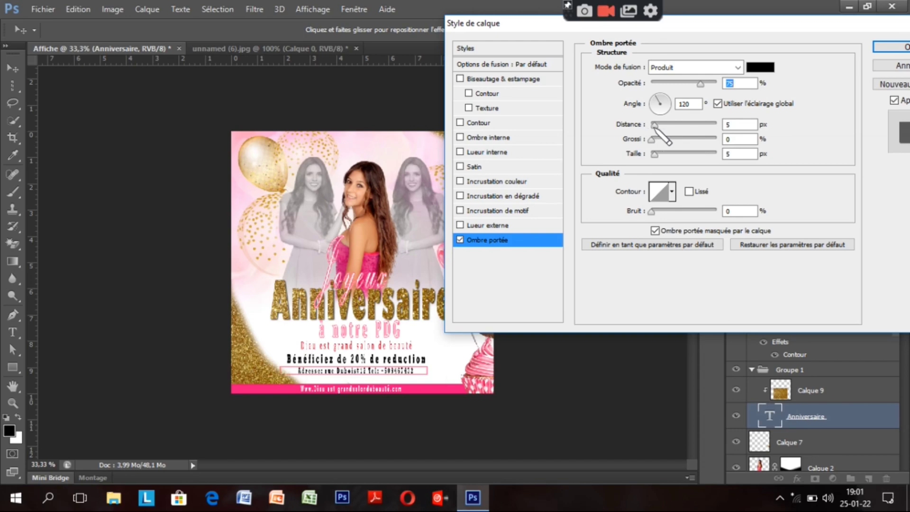
drag(655, 125, 658, 126)
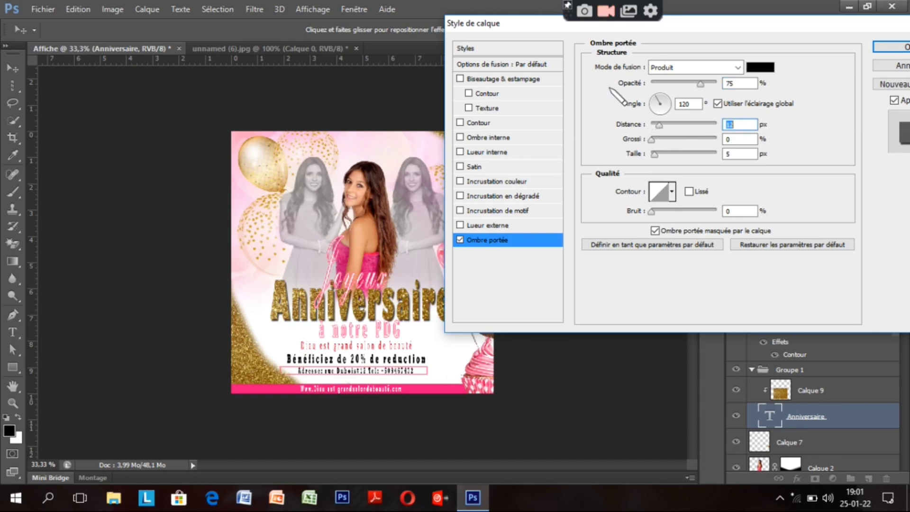
drag(536, 29, 575, 47)
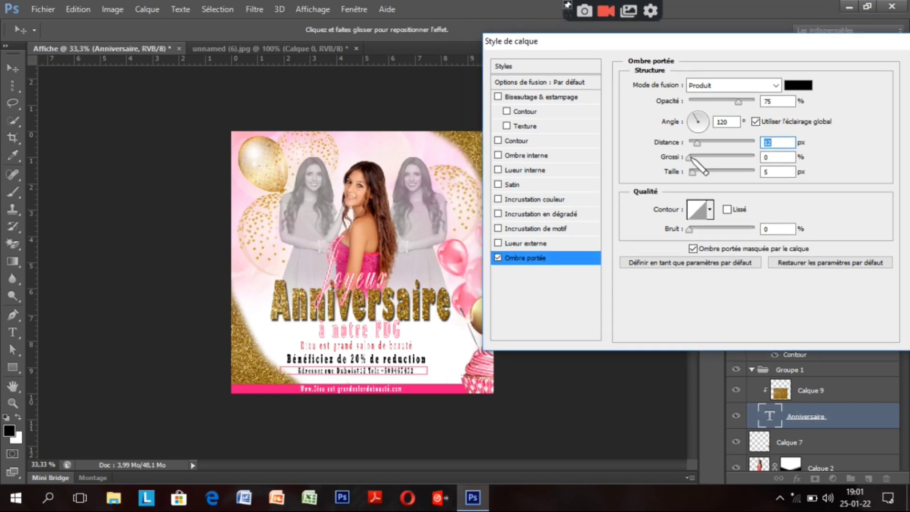
mouse_move(688, 158)
mouse_down()
mouse_move(706, 159)
mouse_move(696, 172)
mouse_up()
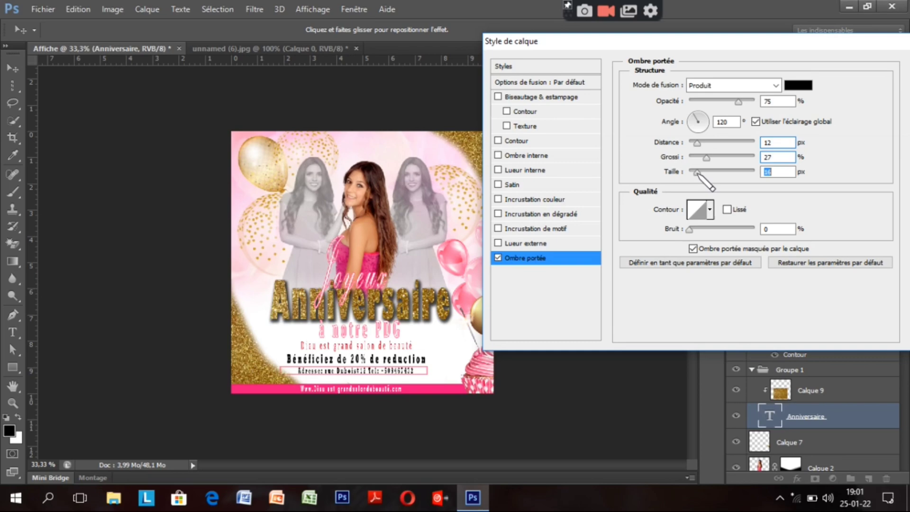
drag(696, 174, 695, 173)
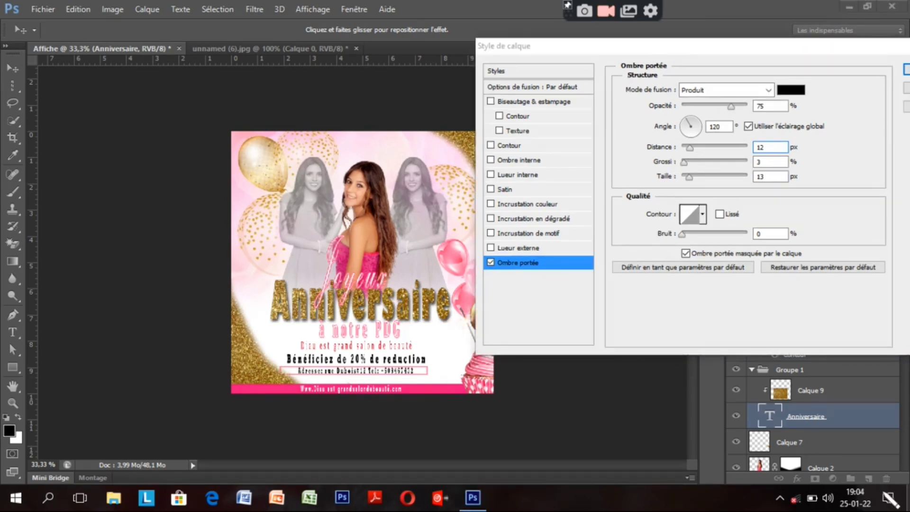
key(Escape)
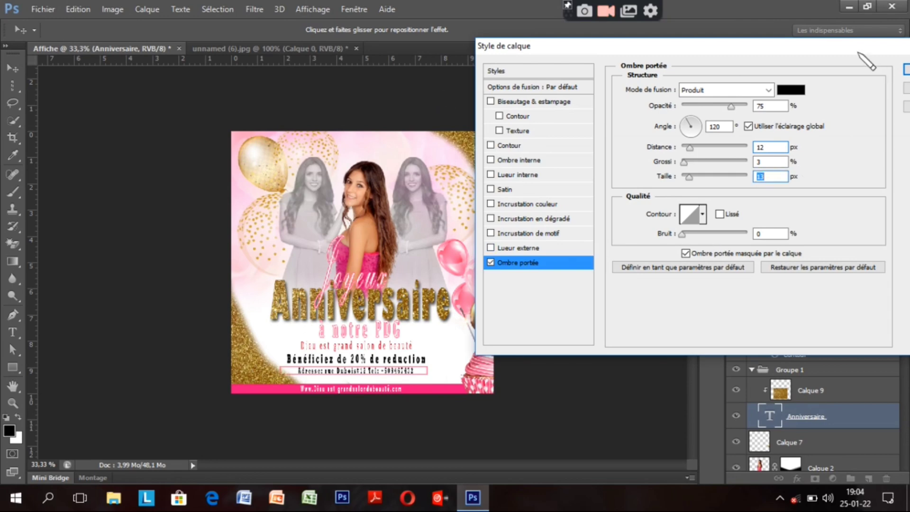
drag(858, 53, 837, 51)
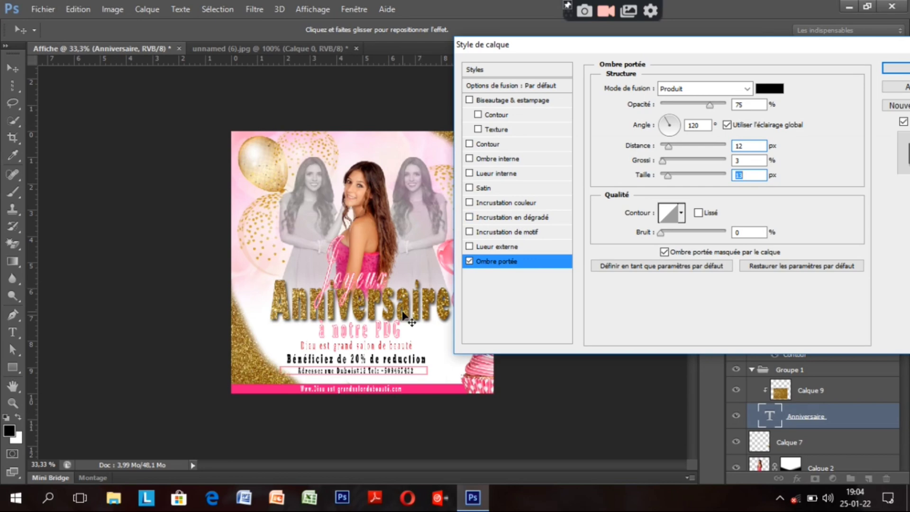
click(896, 67)
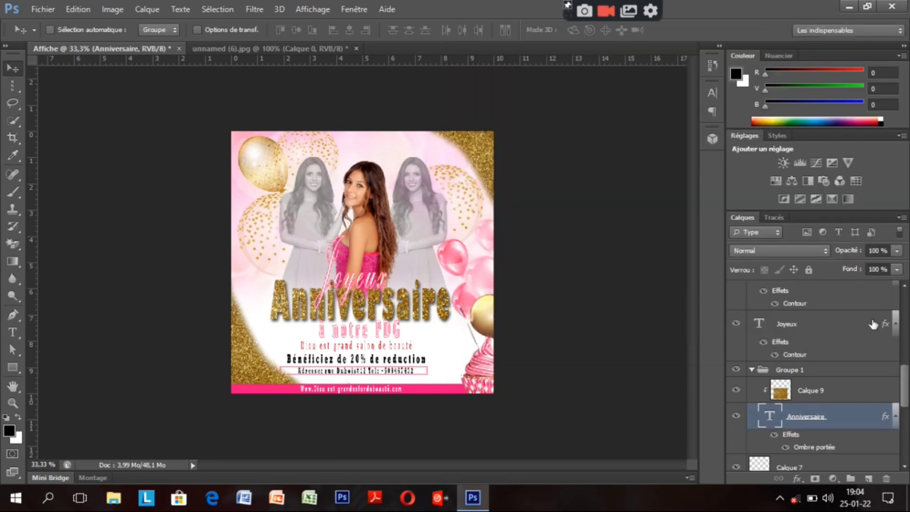
Step: Give Joyeux an Ombre portée: Produit, 75%, 120°, distance 11, spread 9, size 27
click(858, 331)
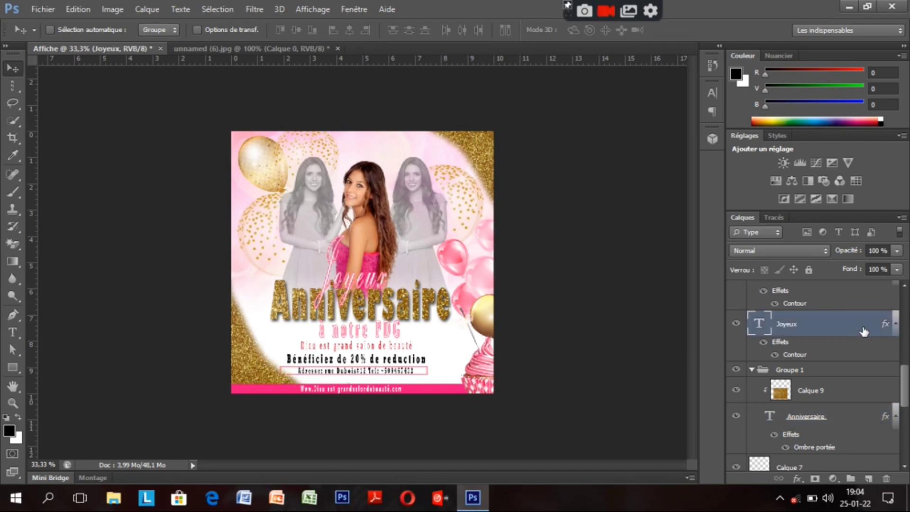
double_click(863, 331)
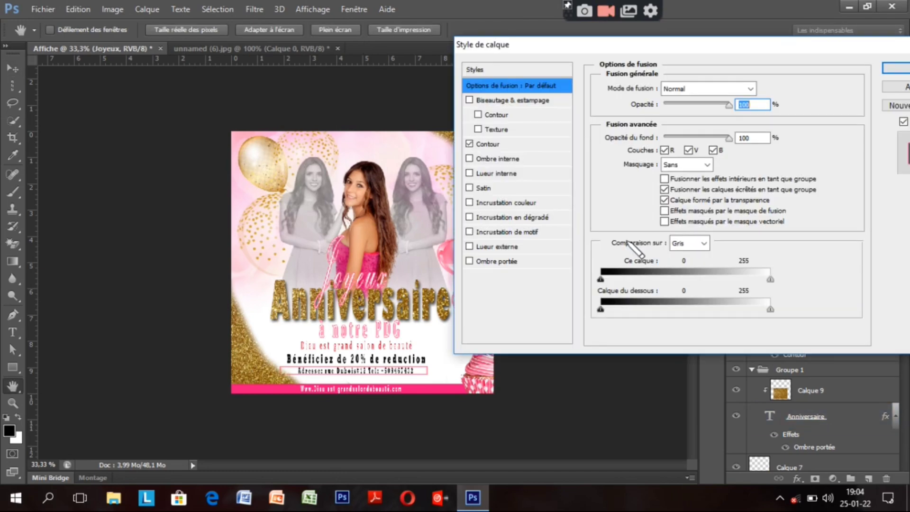
click(521, 261)
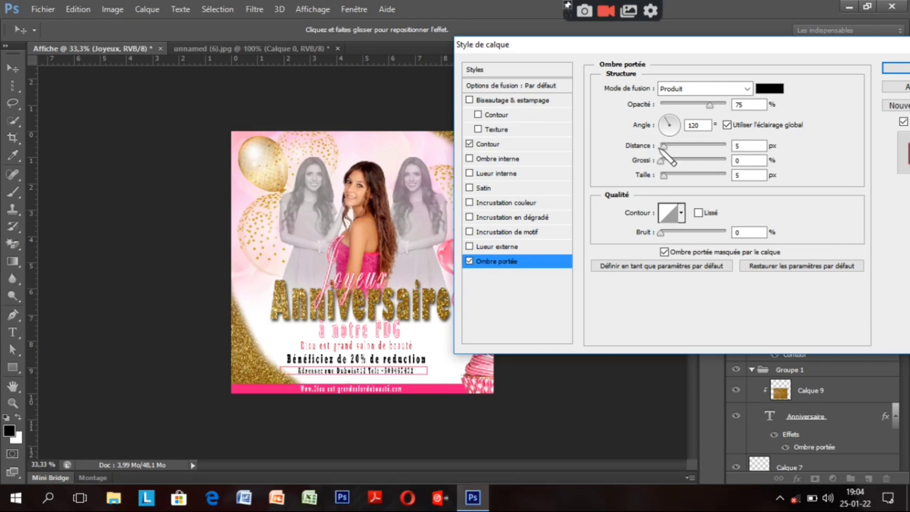
drag(664, 146, 666, 160)
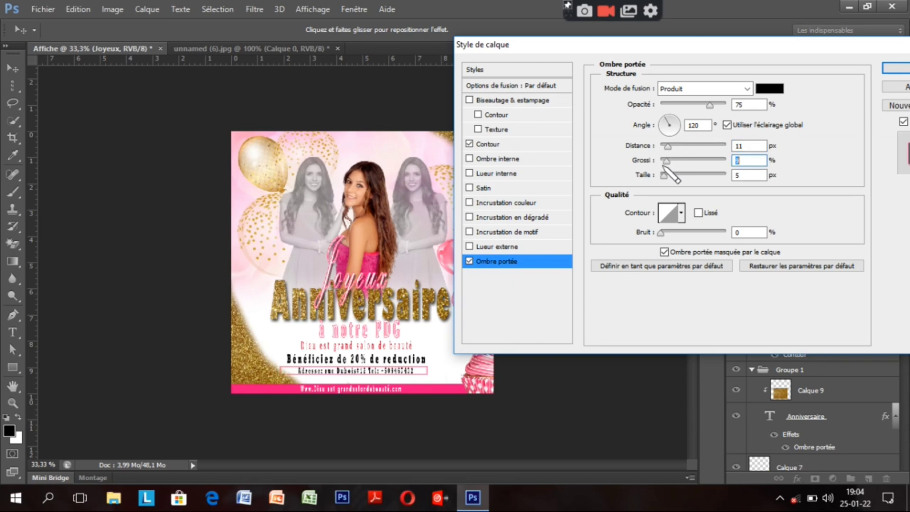
drag(664, 174, 678, 175)
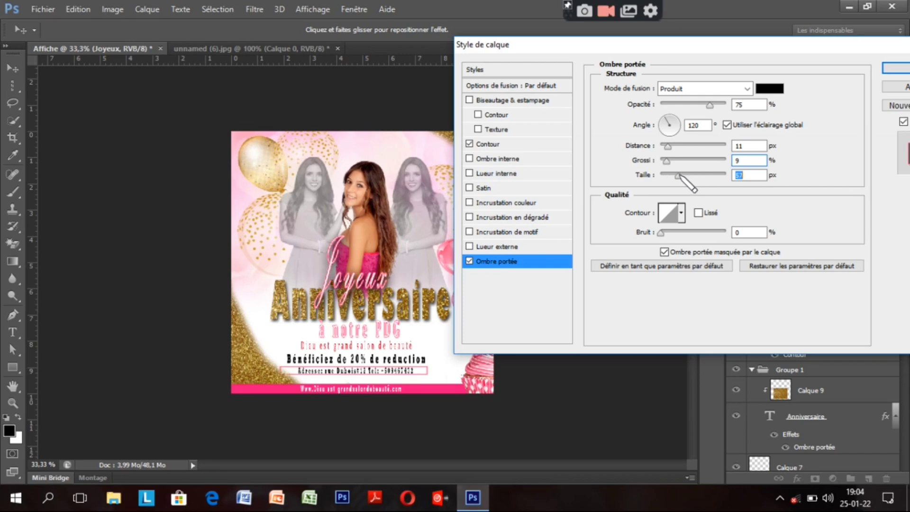
drag(677, 175, 671, 175)
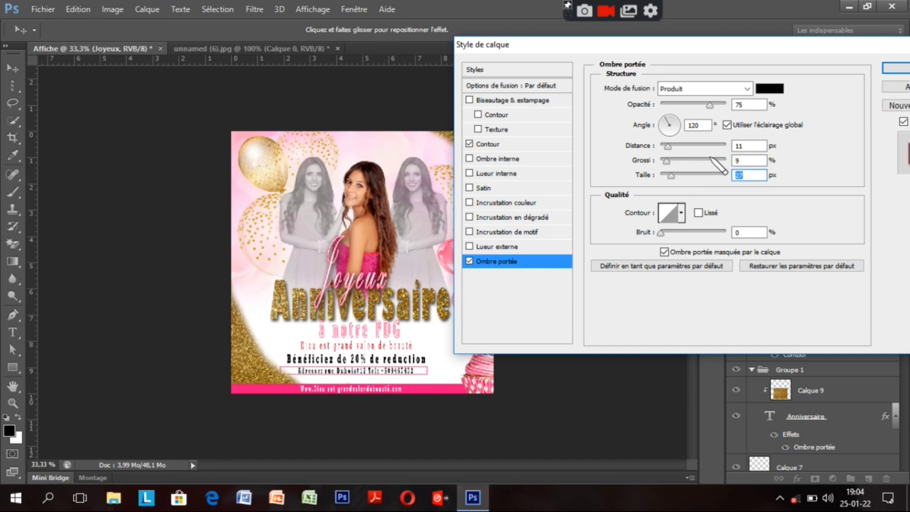
click(898, 68)
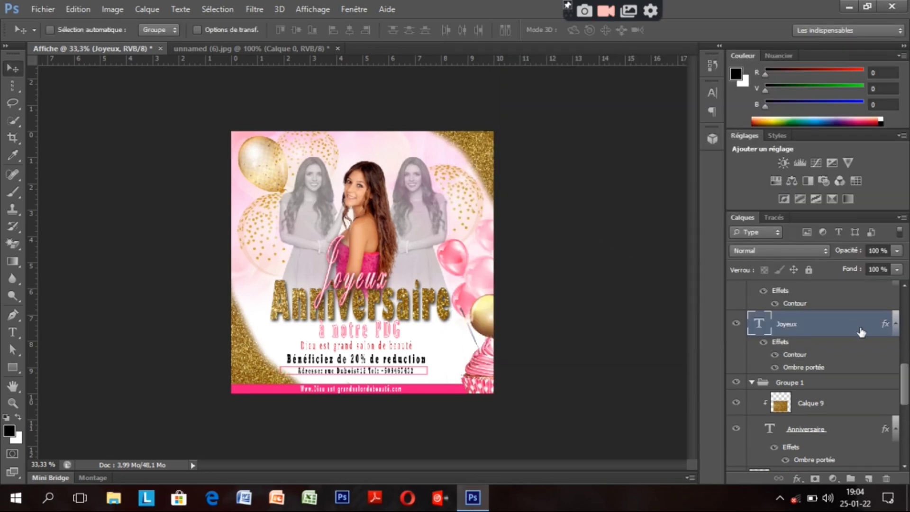
scroll(907, 363, up, 1)
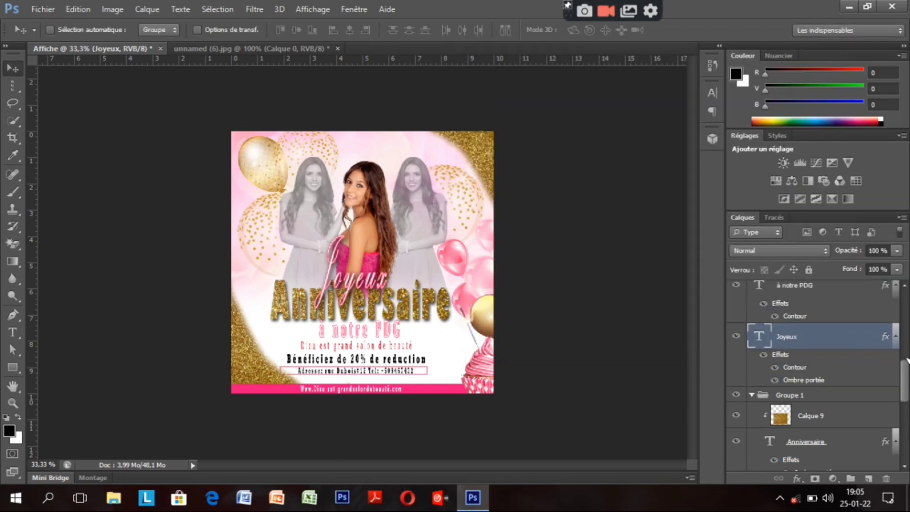
scroll(906, 362, up, 10)
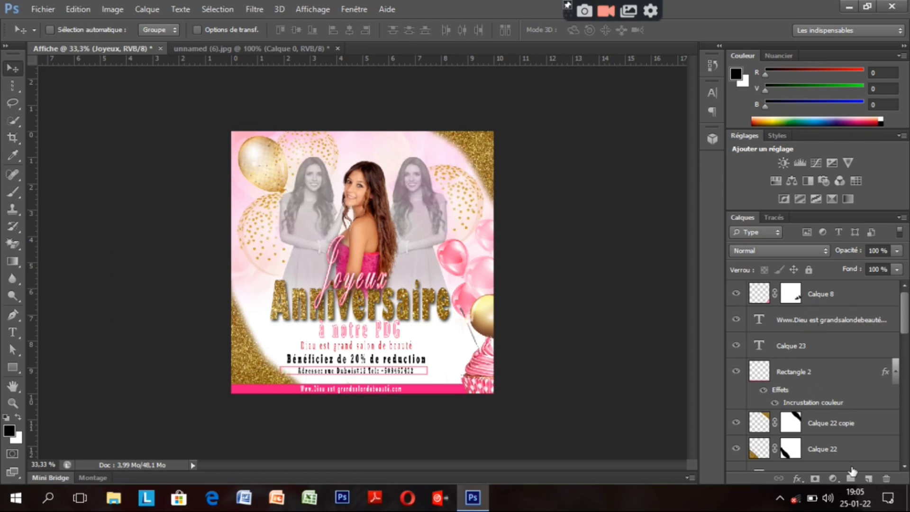
click(854, 453)
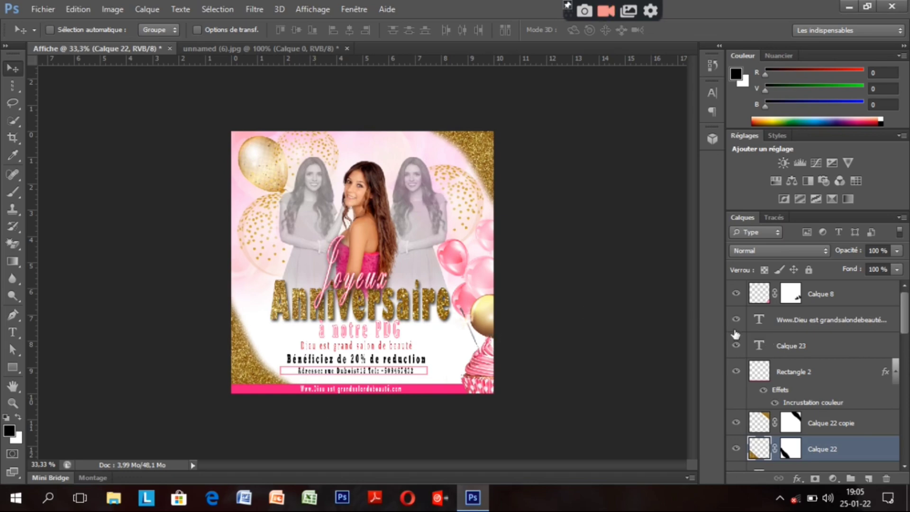
key(ctrl+minus)
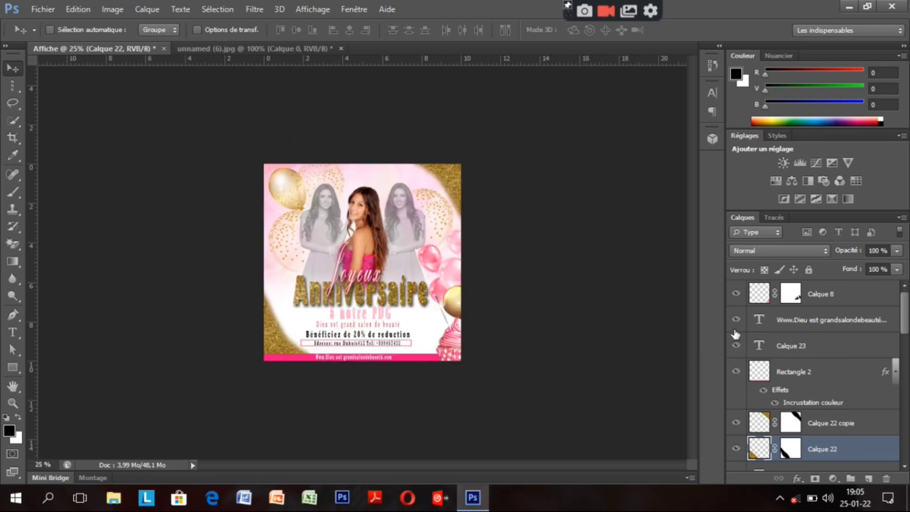
key(ctrl+plus)
key(ctrl+plus)
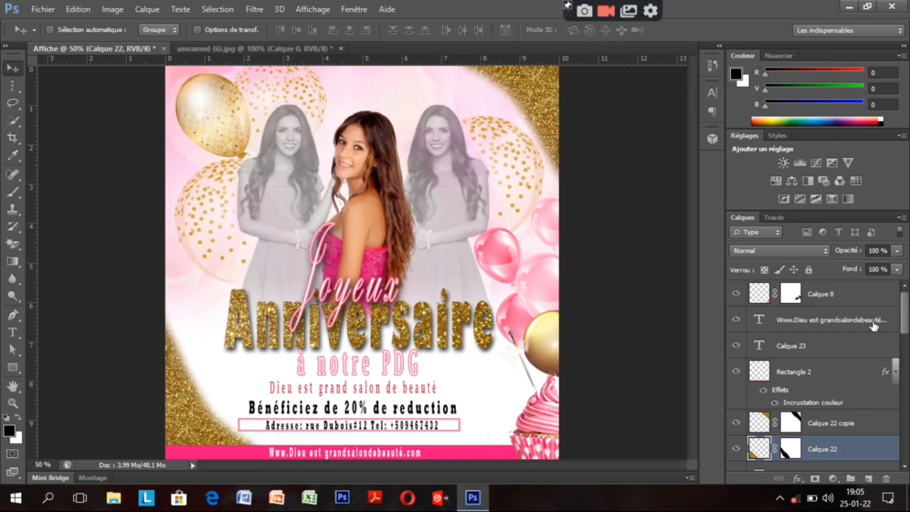
key(ctrl+z)
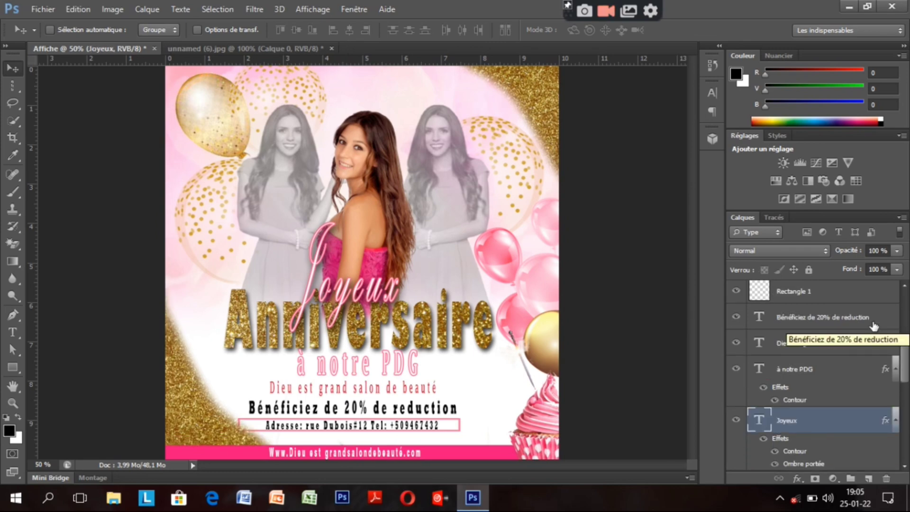
key(ctrl+z)
key(ctrl+minus)
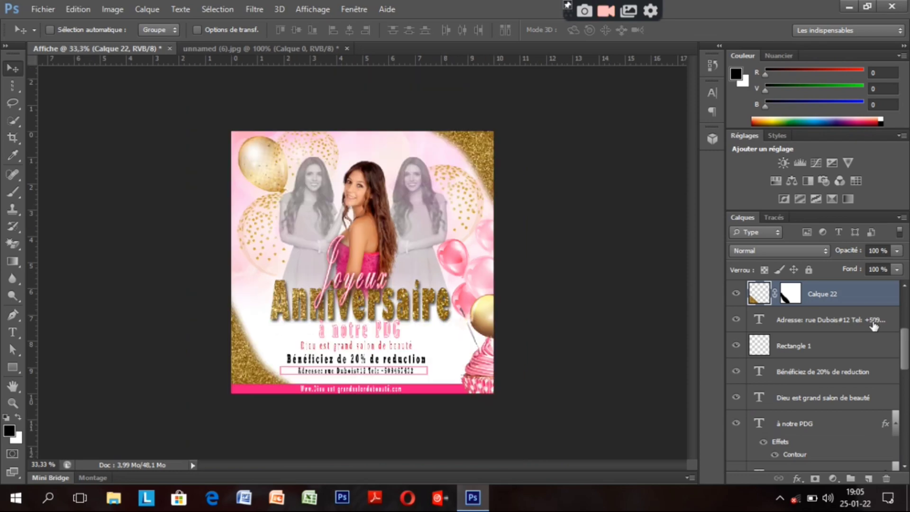
key(ctrl+plus)
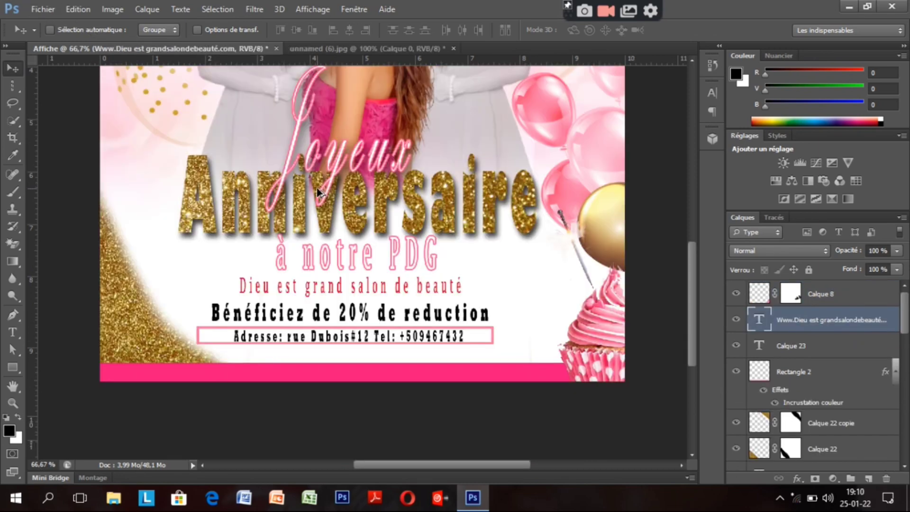
ctrl+click(317, 192)
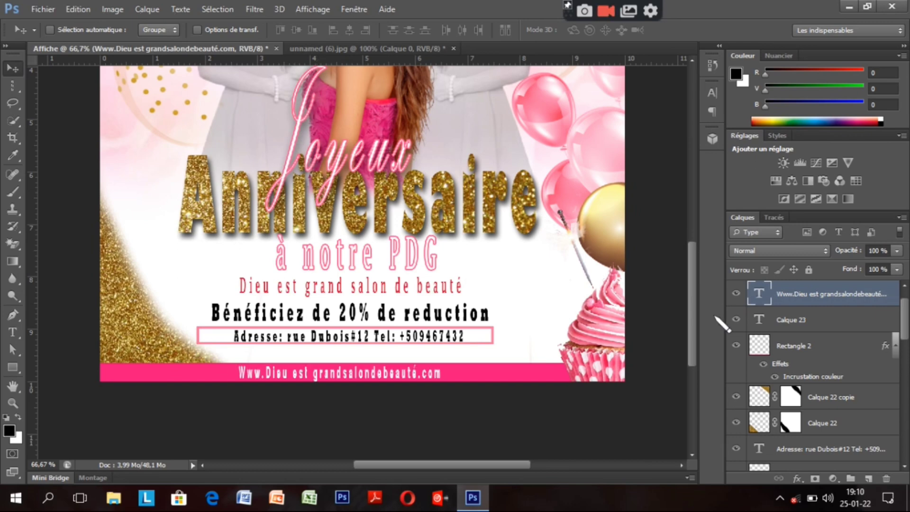
key(ctrl+minus)
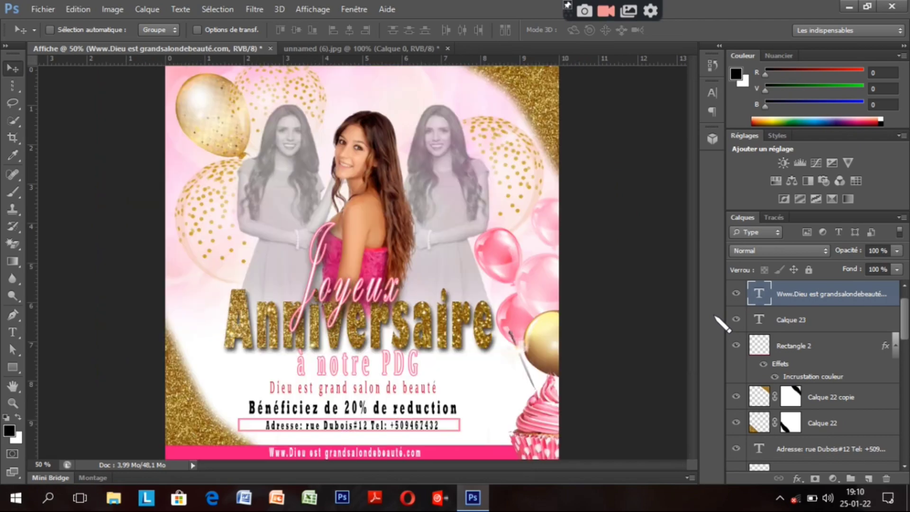
key(ctrl+minus)
key(ctrl+plus)
key(ctrl+plus)
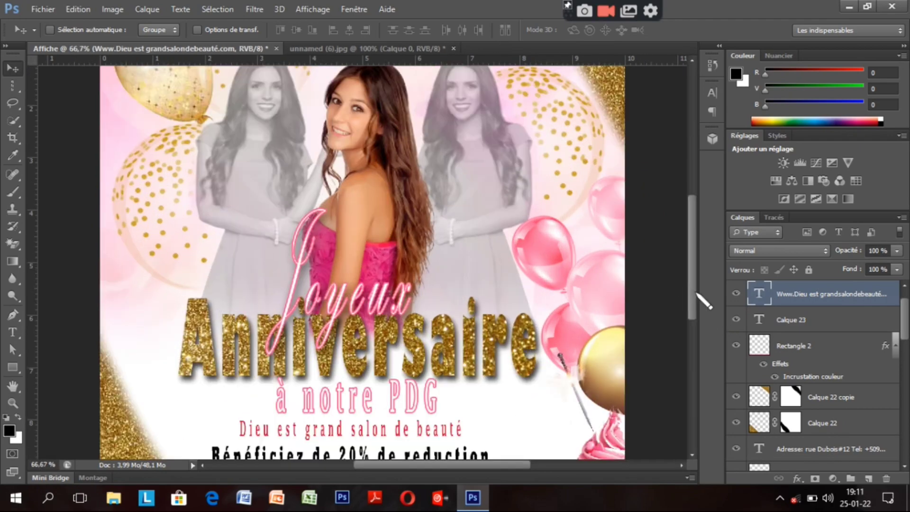
drag(692, 293, 694, 332)
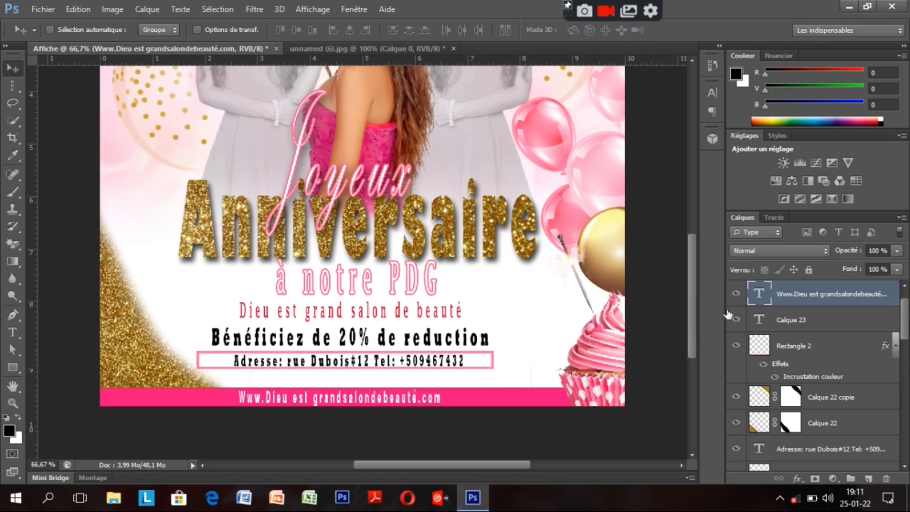
double_click(760, 295)
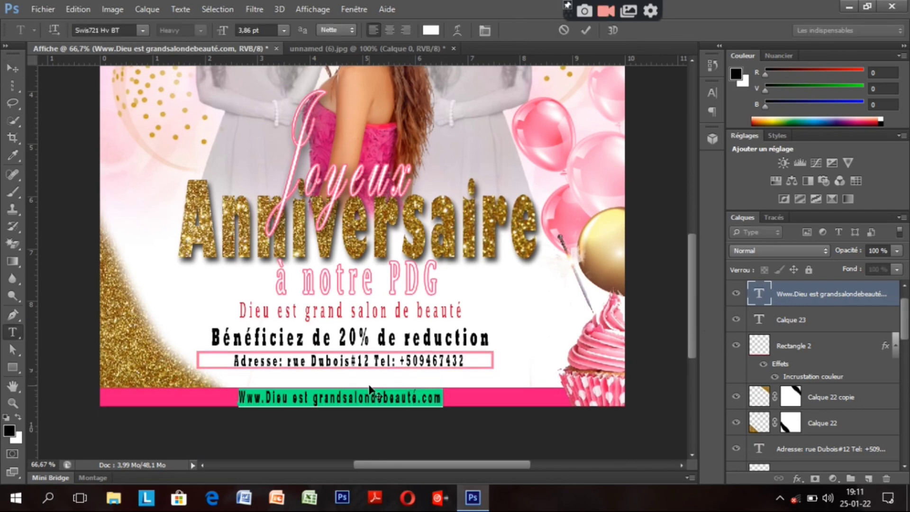
click(417, 399)
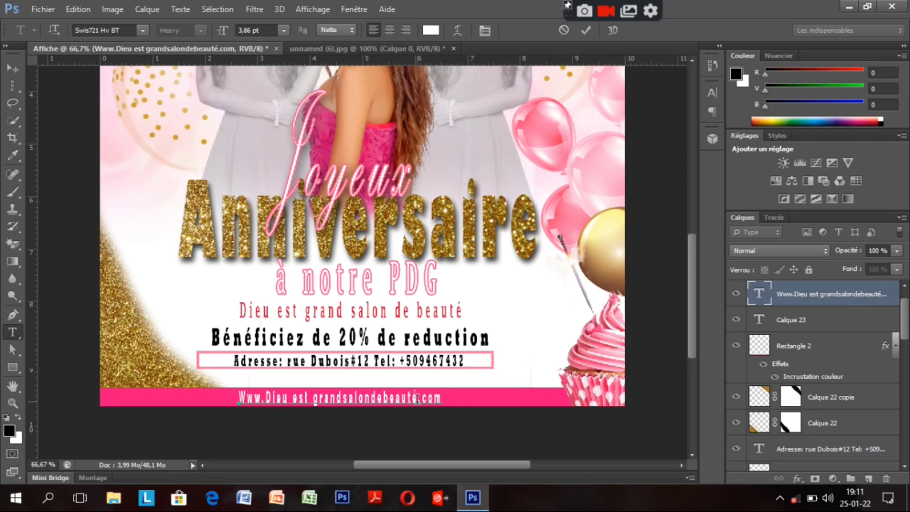
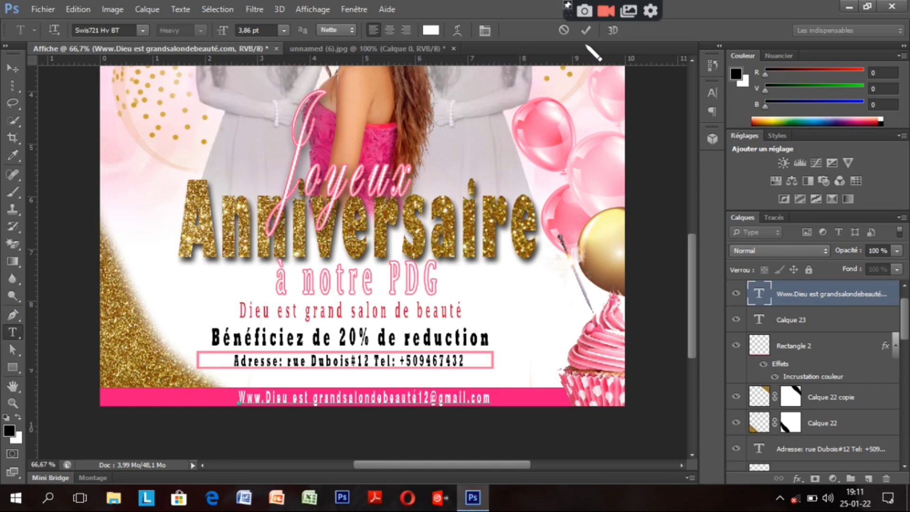
click(586, 31)
Step: Re-centre the address text in the pink band with small arrow-key nudges
key(v)
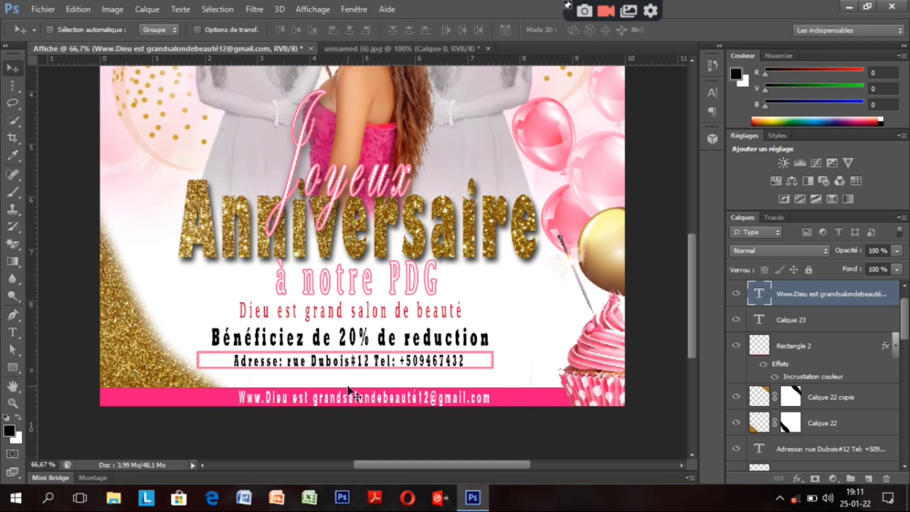
key(Left)
key(Left)
key(Left)
key(Left)
key(Left)
key(Left)
key(Left)
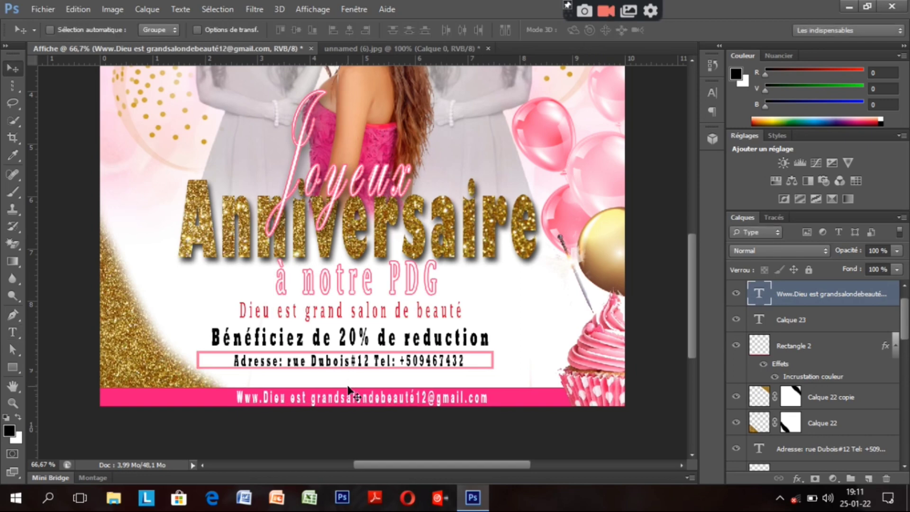
key(Left)
key(Left)
key(Left)
key(Left)
key(Left)
key(Left)
key(Left)
key(Left)
key(Left)
key(Left)
key(Left)
key(Left)
key(Left)
key(Left)
key(Left)
key(Left)
key(Left)
key(Left)
key(Left)
key(Left)
key(Left)
key(Left)
key(Left)
key(Left)
key(Left)
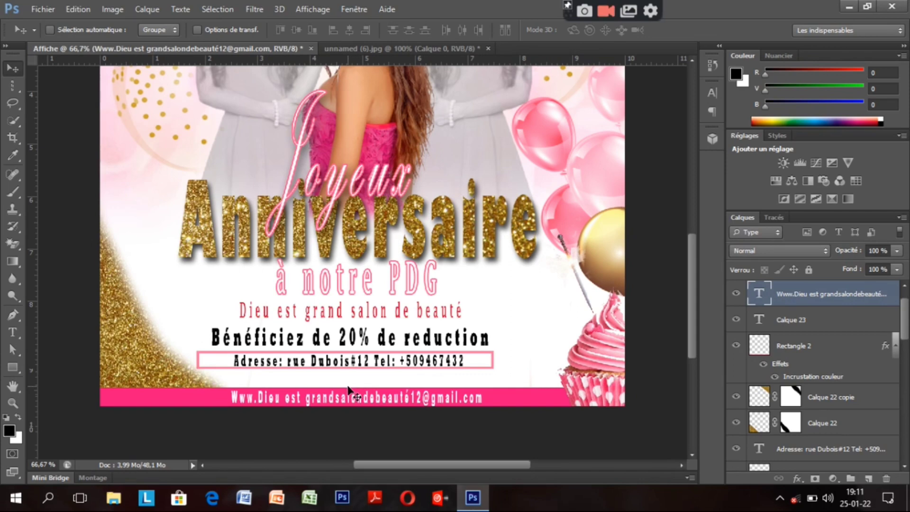
key(Down)
key(Down)
key(Down)
key(Down)
key(Down)
key(Down)
key(Down)
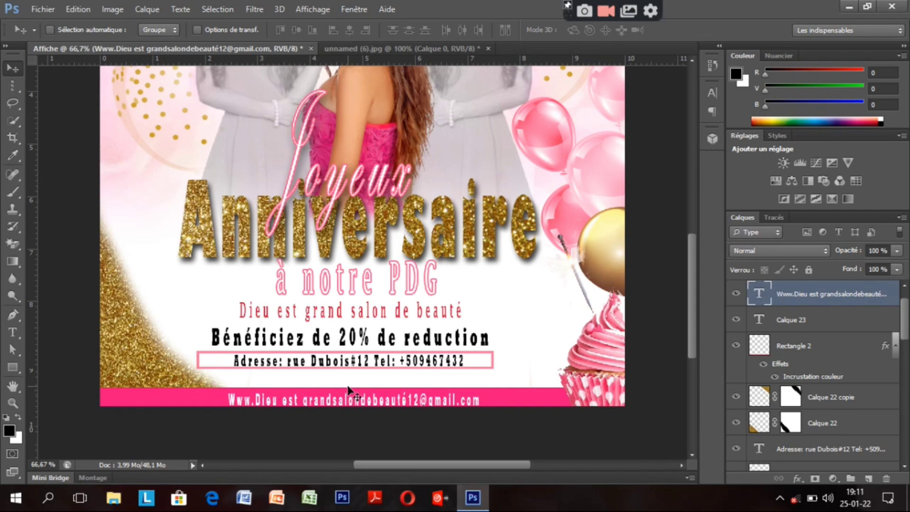
key(Up)
key(Up)
key(Up)
key(Up)
key(Up)
key(Up)
key(Up)
key(Up)
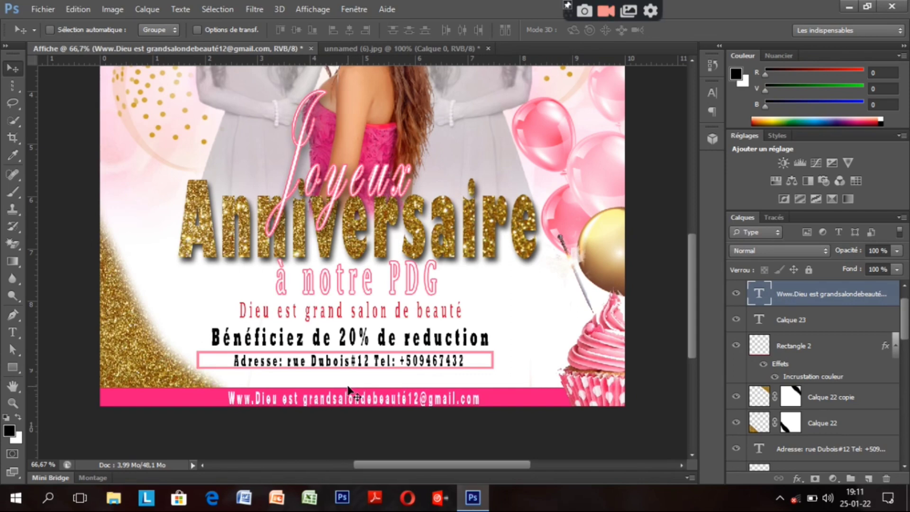
key(Right)
key(Right)
key(Right)
key(Right)
key(Right)
key(Right)
key(Right)
key(Right)
key(Right)
key(Right)
key(Right)
key(Right)
key(Right)
key(Right)
key(Right)
key(Right)
key(Right)
key(Right)
key(Right)
key(Right)
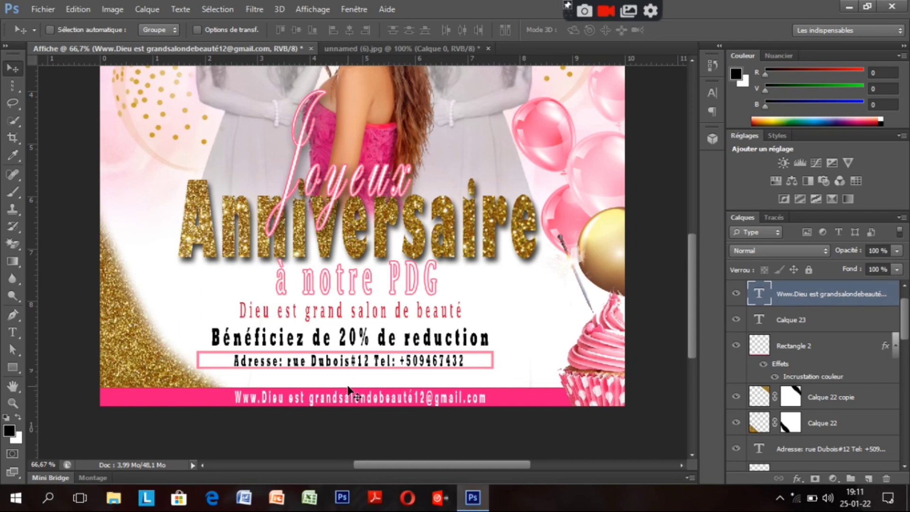
key(ctrl+minus)
key(ctrl+minus)
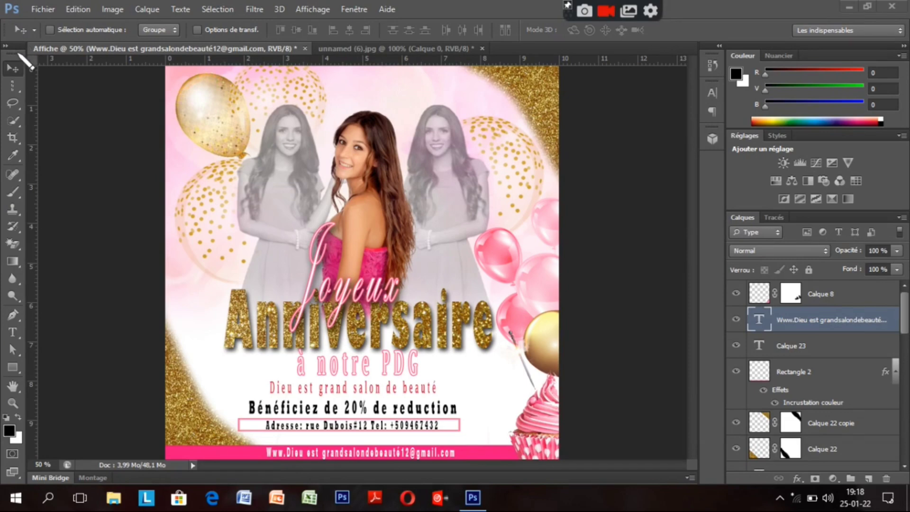
Step: Add a new solid-colour fill layer above the Calque 8 layer
click(12, 70)
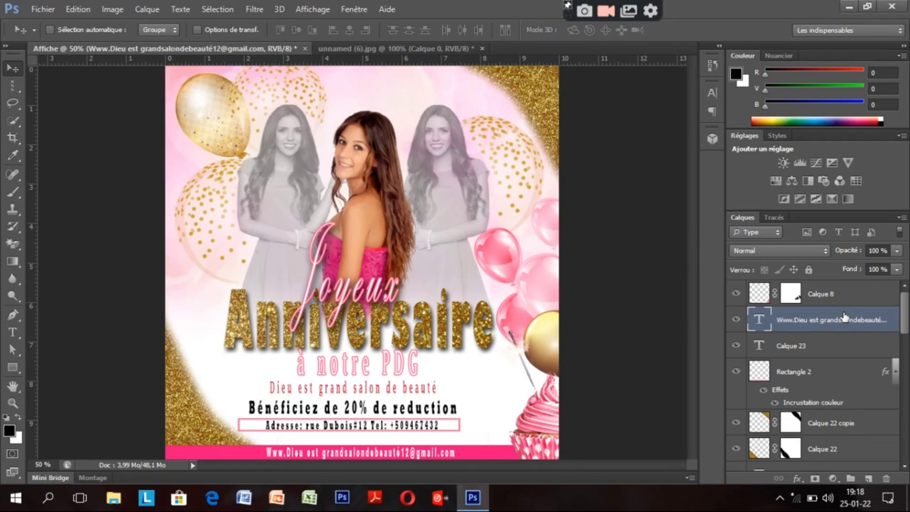
click(857, 293)
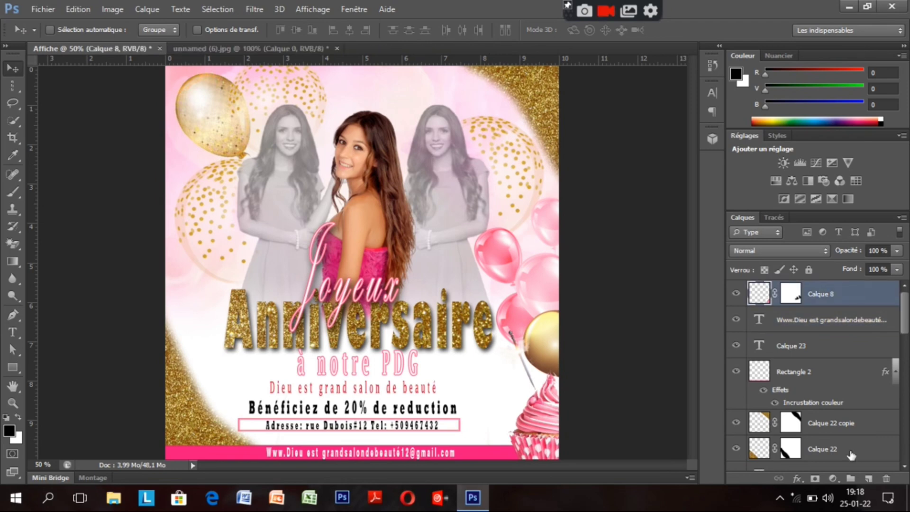
click(834, 479)
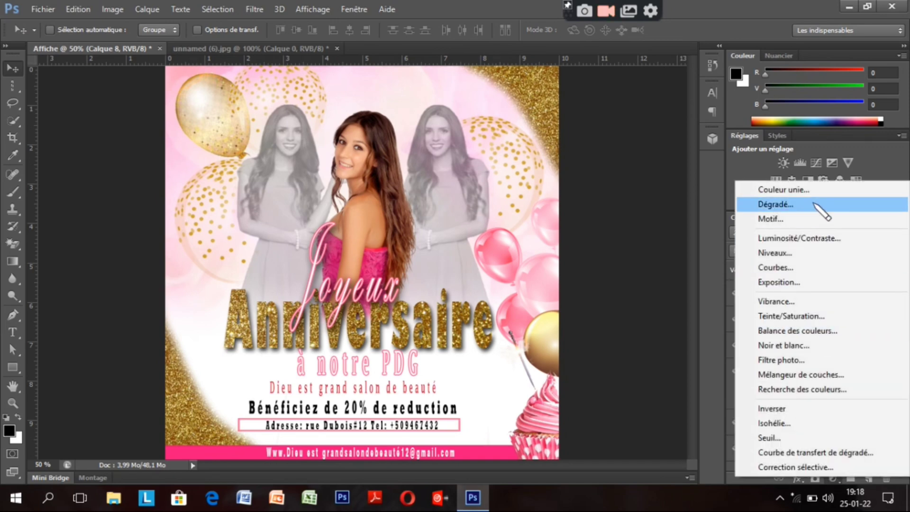
click(811, 191)
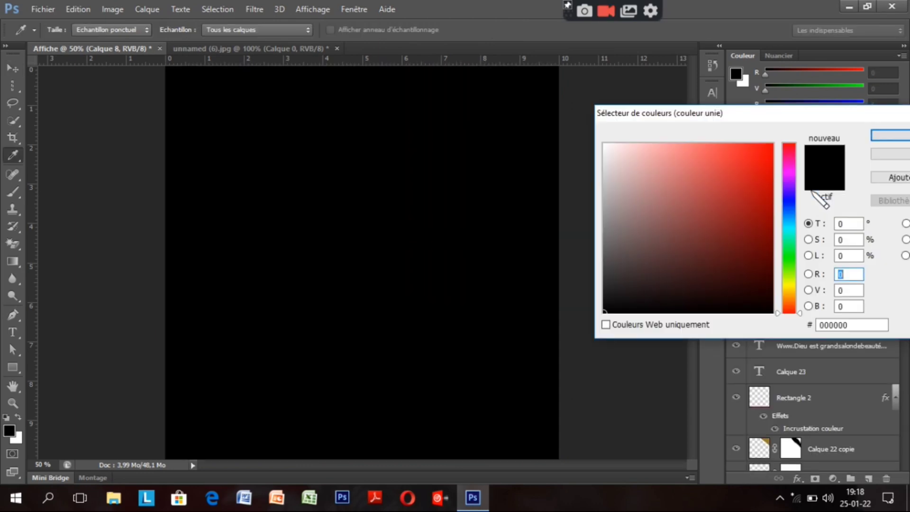
key(ctrl+minus)
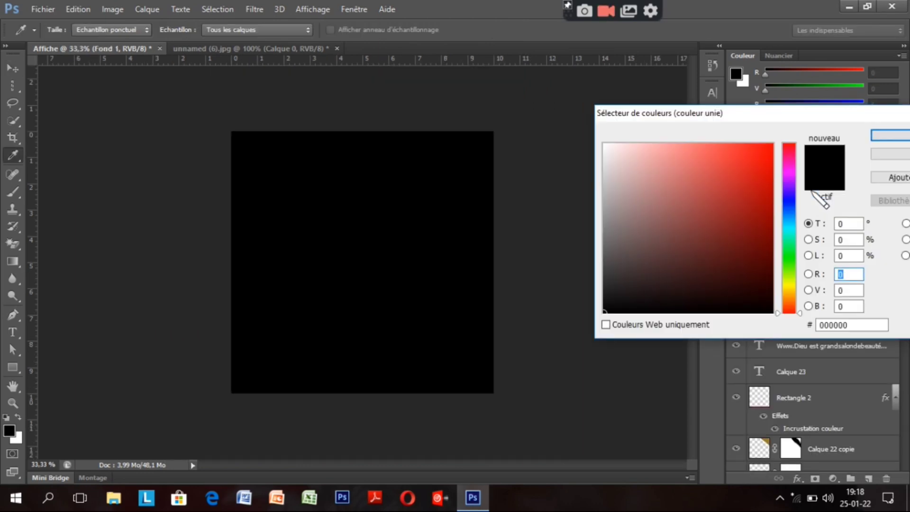
Step: Set the fill colour to bright orange f77807 and confirm it
click(790, 295)
drag(790, 294, 800, 298)
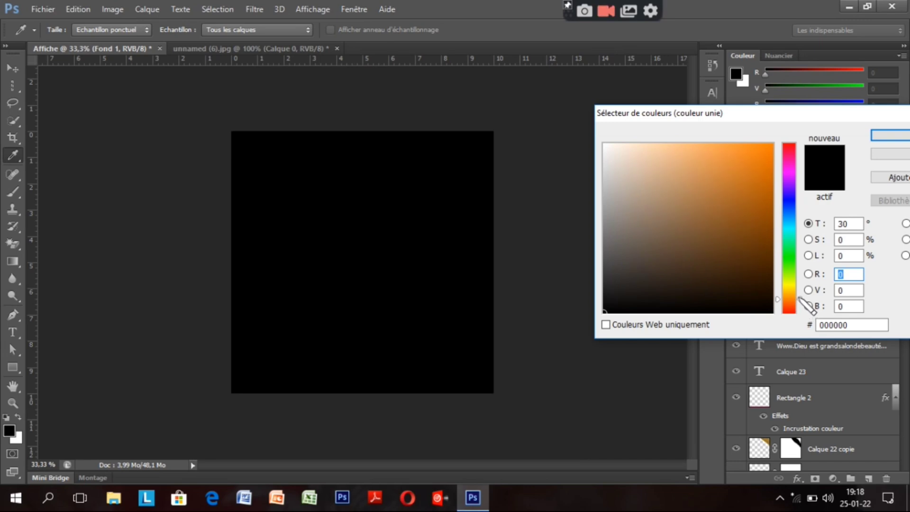
drag(764, 175, 767, 145)
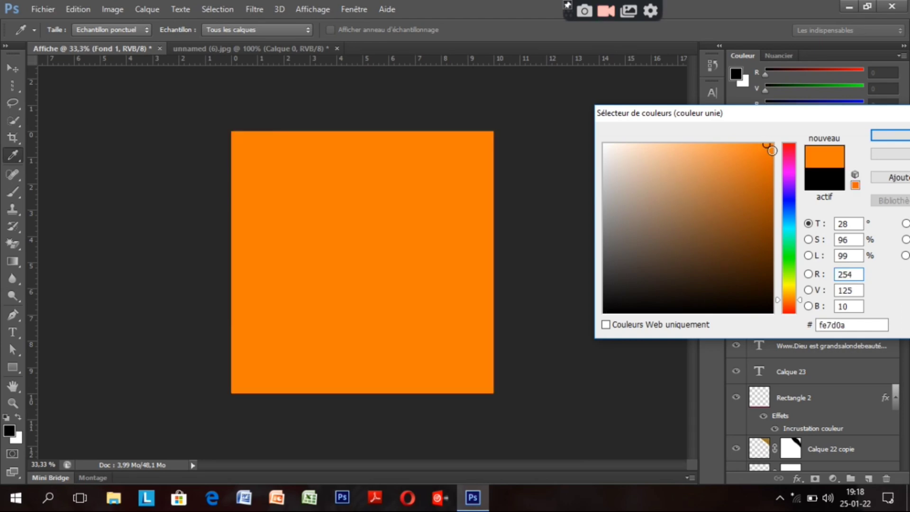
drag(767, 160, 769, 149)
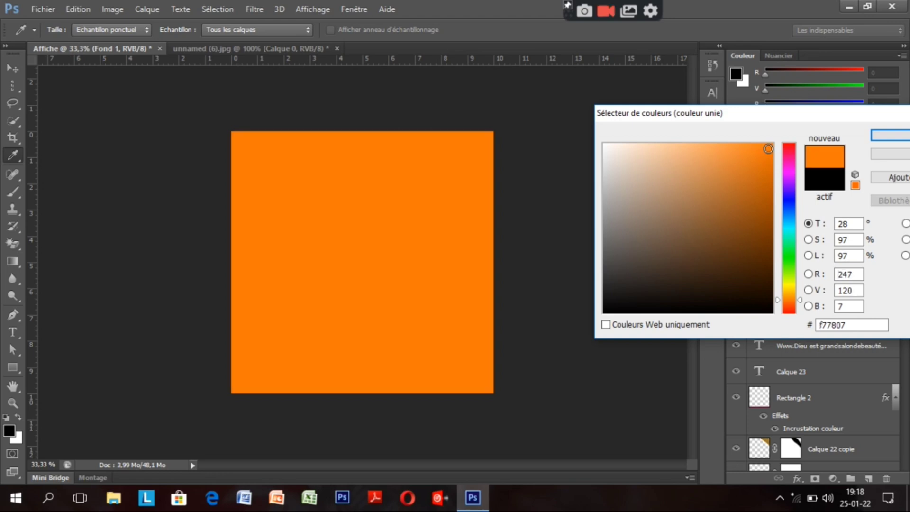
click(884, 136)
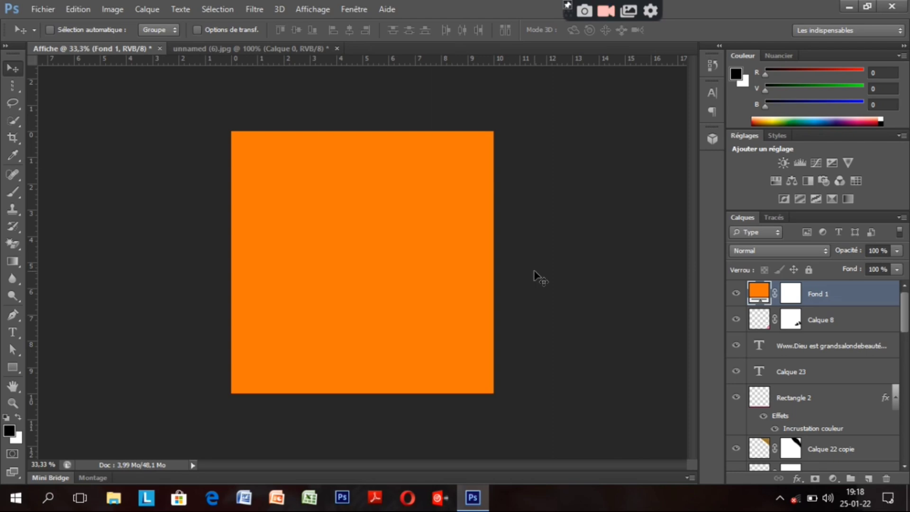
Step: Set the Fond 1 orange layer to Lumière tamisée blending at 50% opacity
key(ctrl+plus)
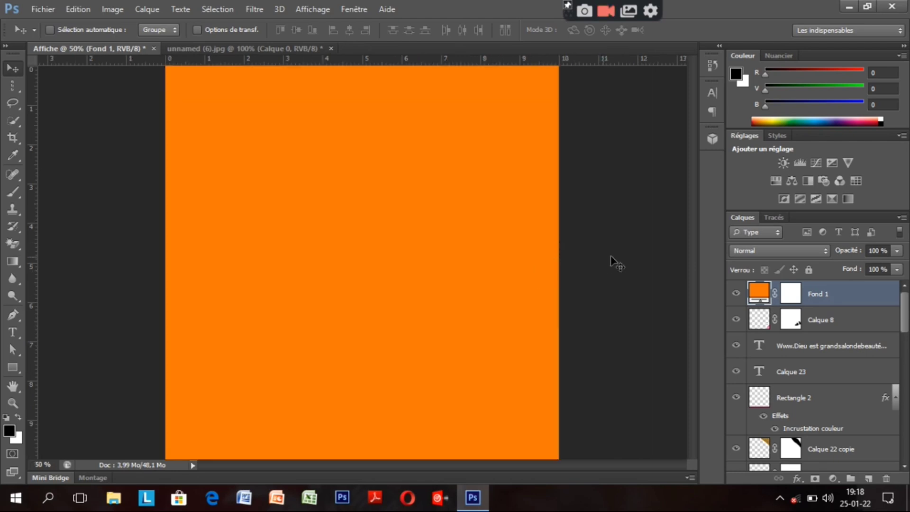
click(801, 253)
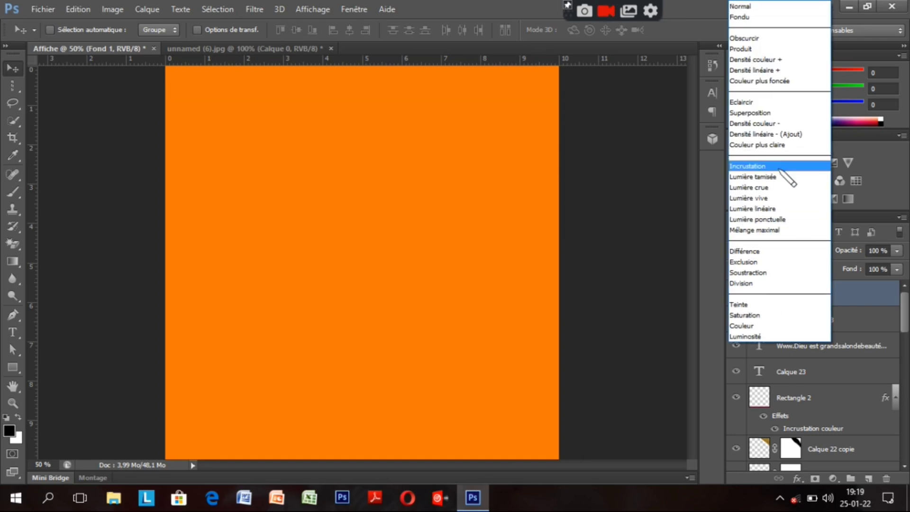
click(754, 177)
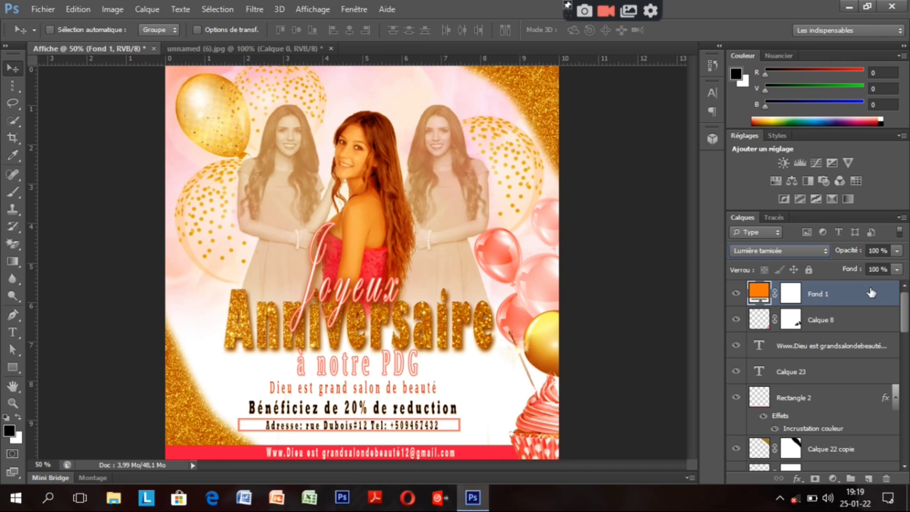
click(898, 251)
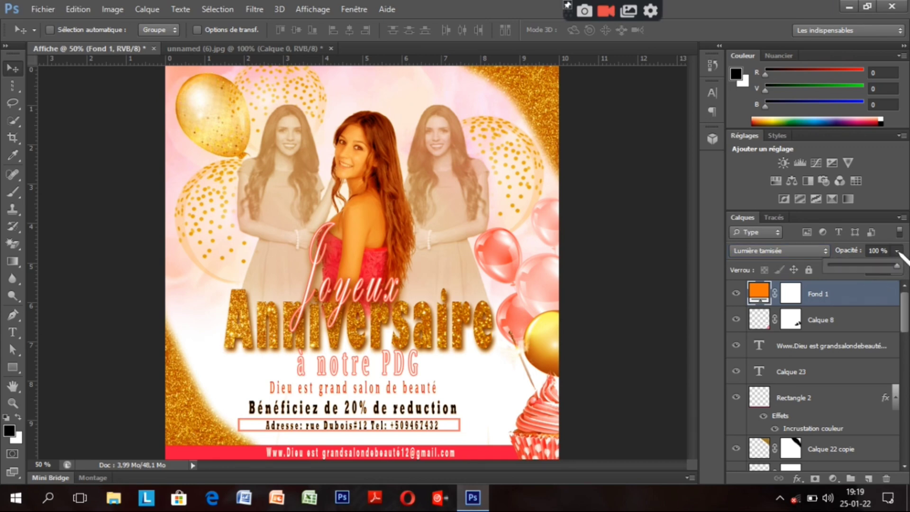
drag(897, 266, 863, 269)
key(ctrl+minus)
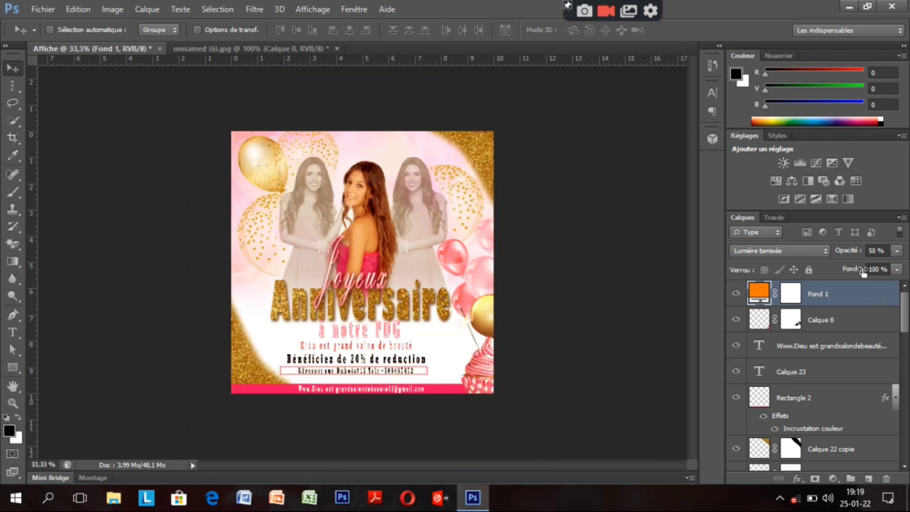
key(ctrl+plus)
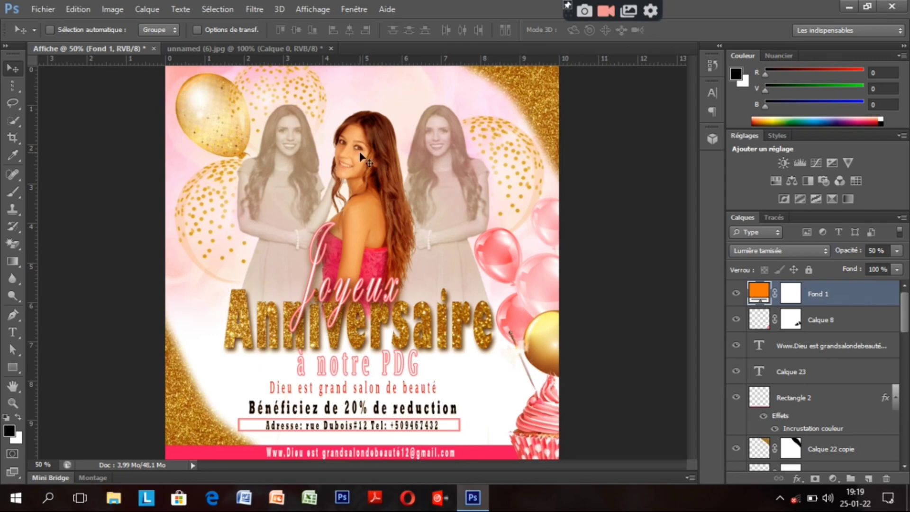
Step: Save the poster to Bureau as JPEG Affiche.jpg with quality 12 (Maximum)
click(44, 9)
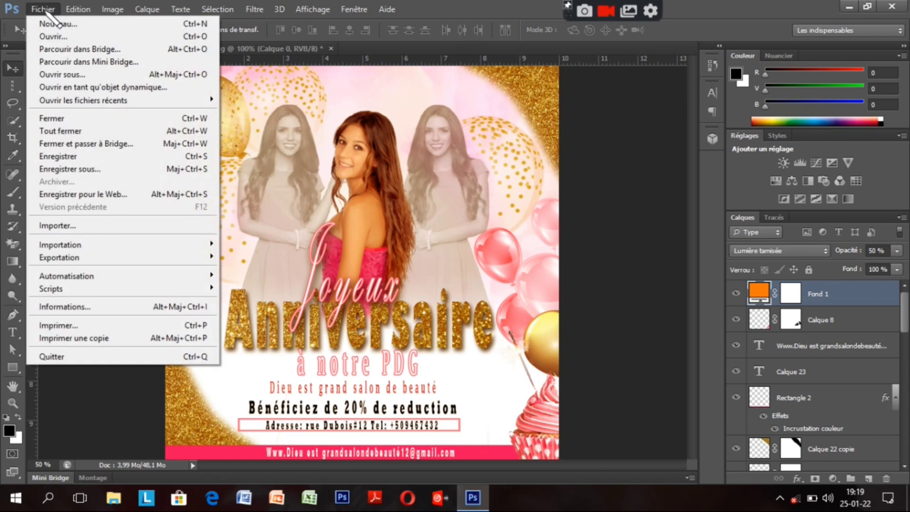
click(14, 65)
click(44, 9)
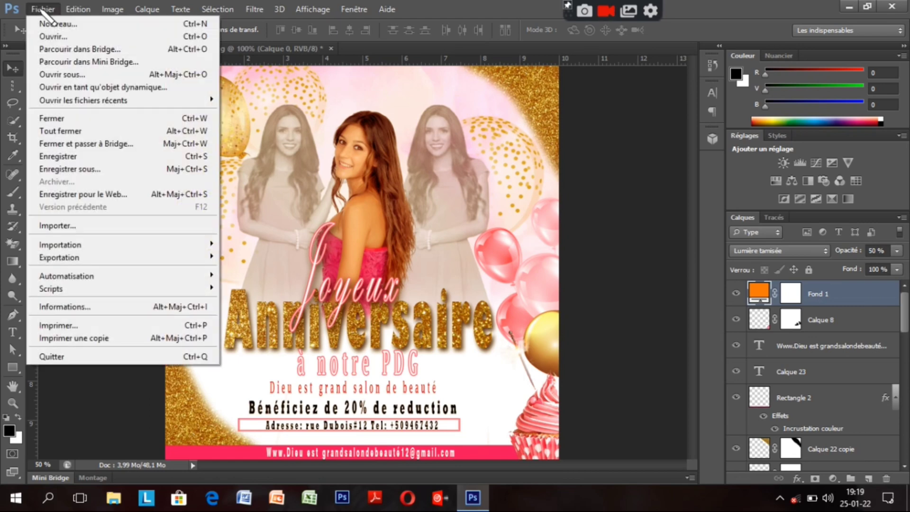
click(93, 170)
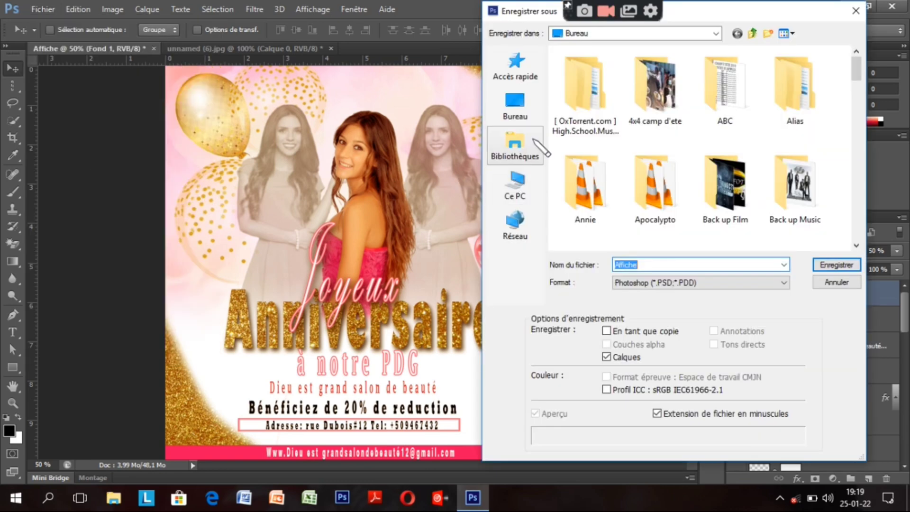
click(524, 116)
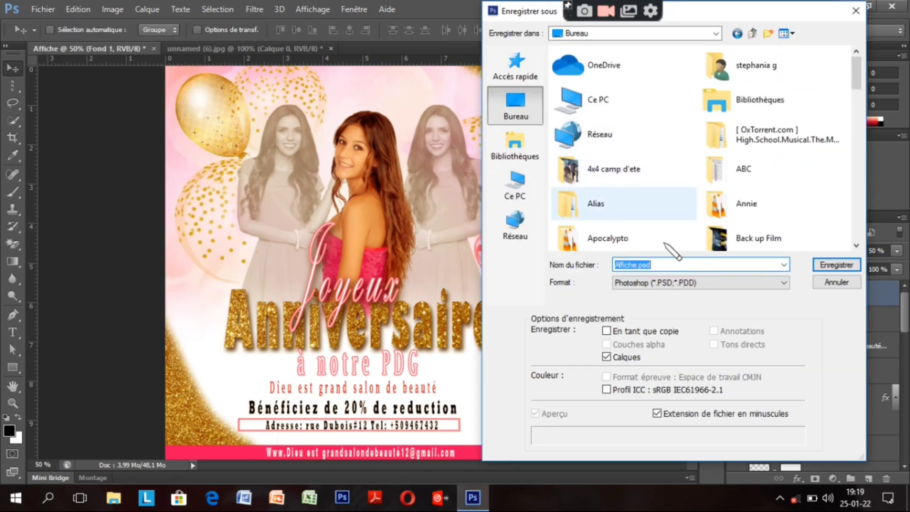
click(784, 283)
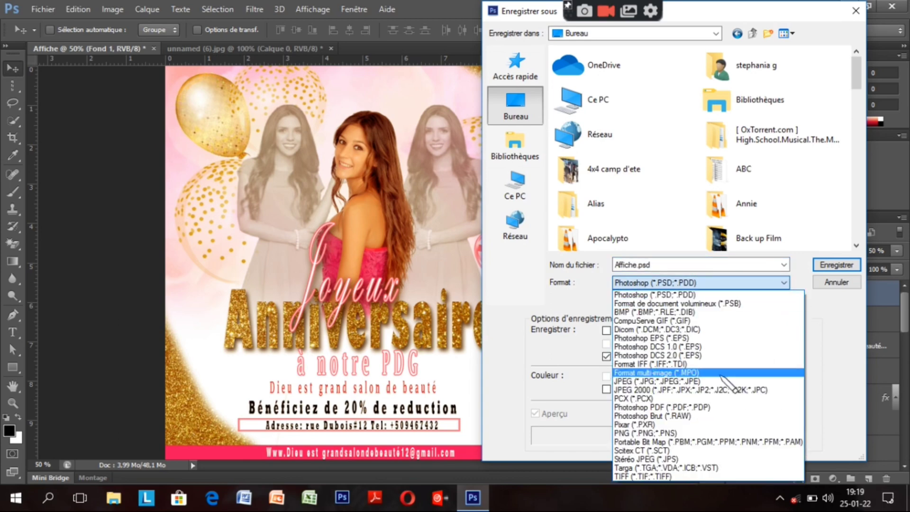
click(703, 382)
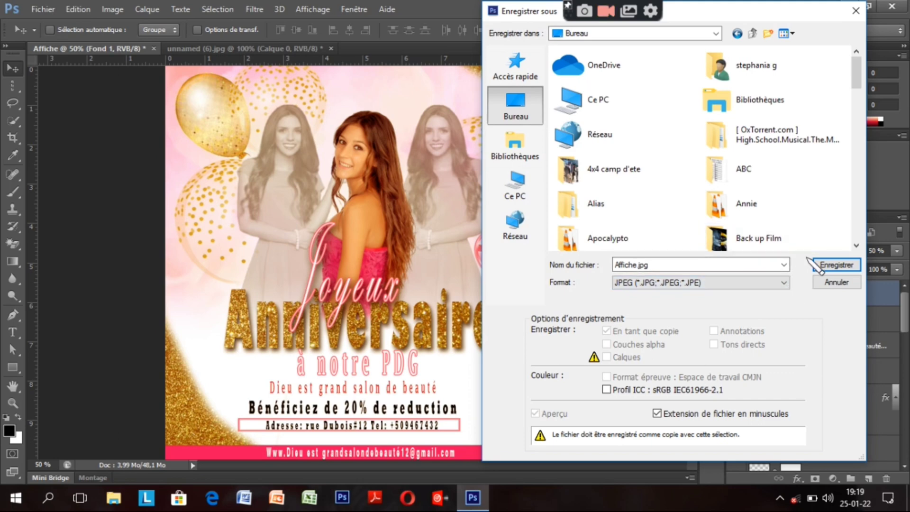
click(840, 267)
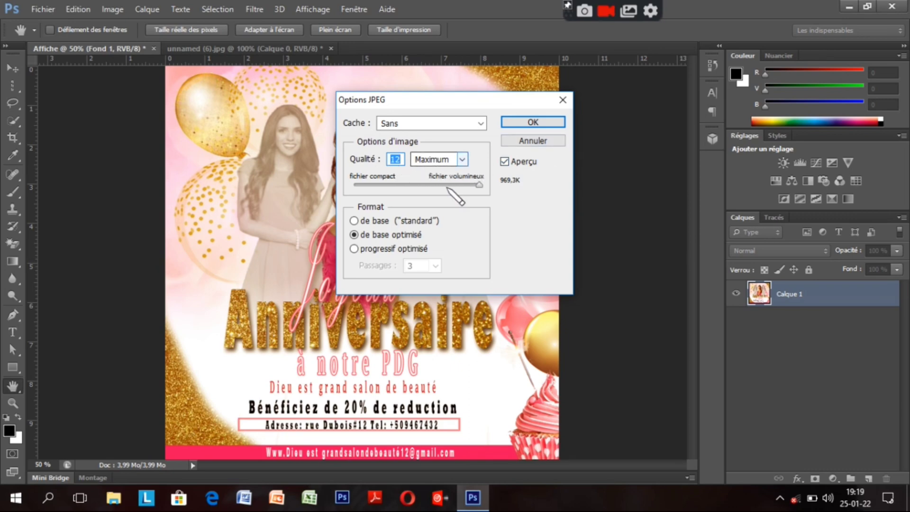
click(541, 121)
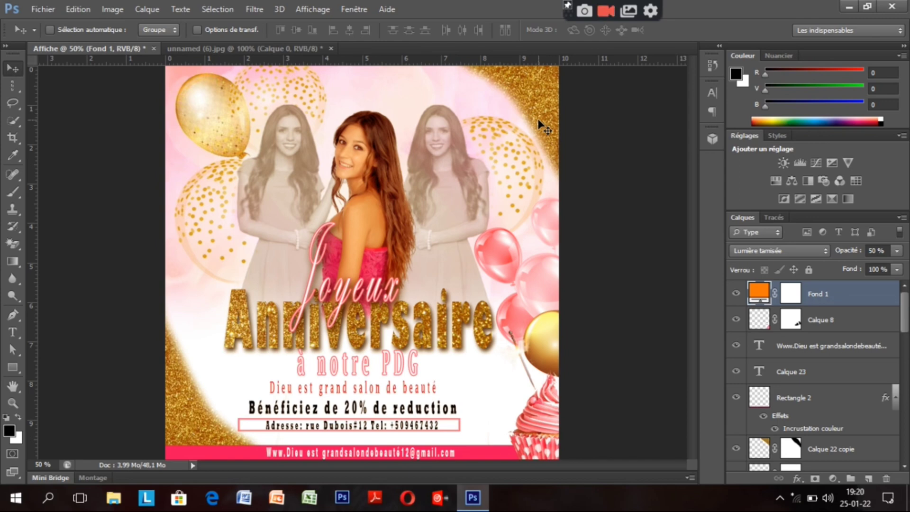
key(ctrl+minus)
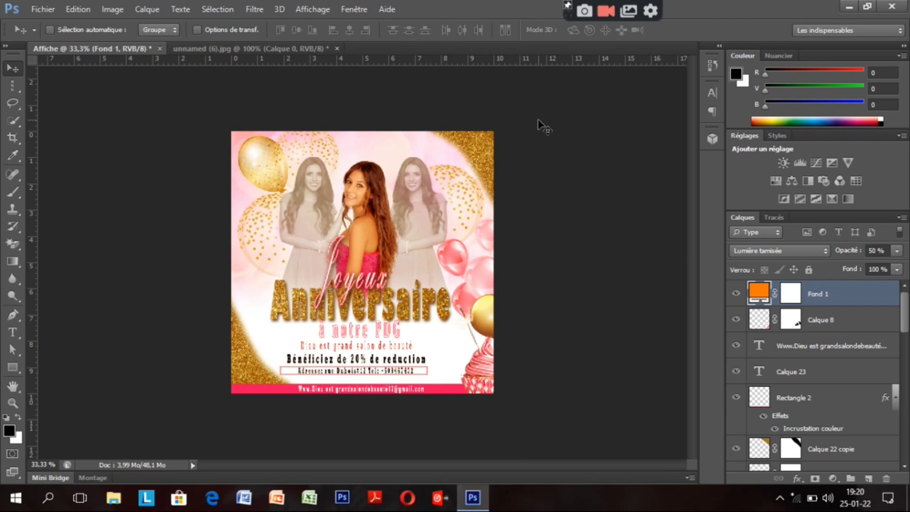
key(ctrl+plus)
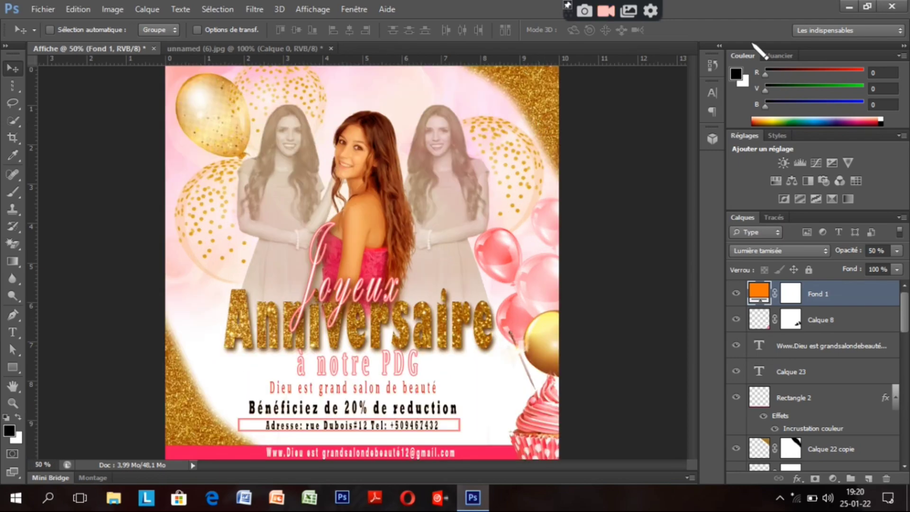
Step: Minimize Photoshop and open the saved Affiche image from the desktop
click(849, 7)
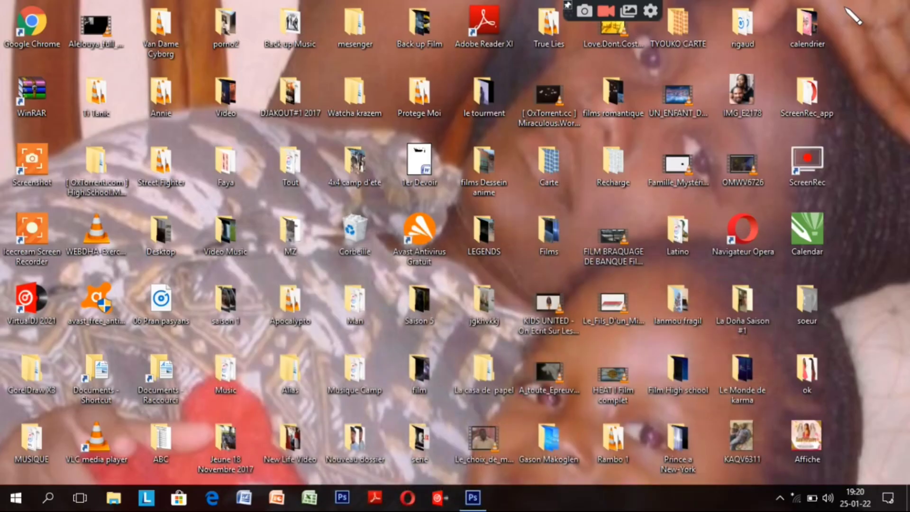
mouse_move(810, 441)
mouse_down()
mouse_move(840, 430)
mouse_move(812, 433)
mouse_up()
double_click(812, 436)
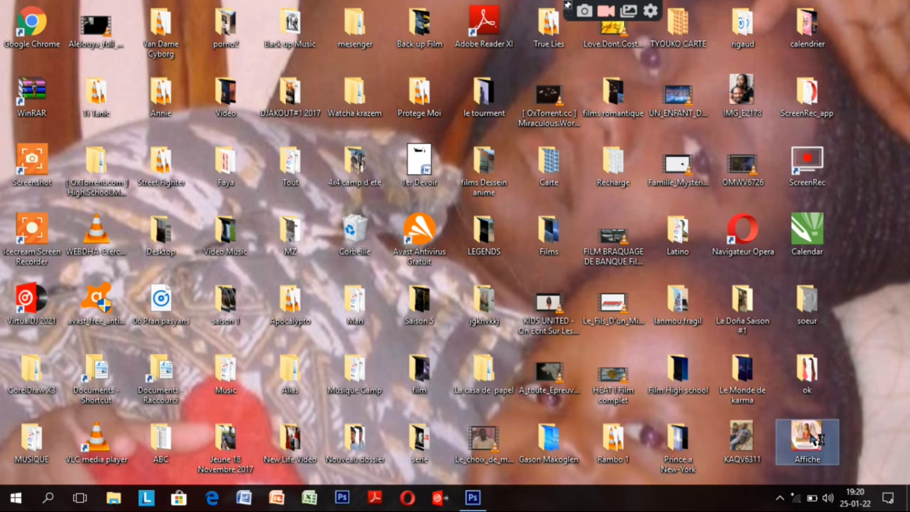